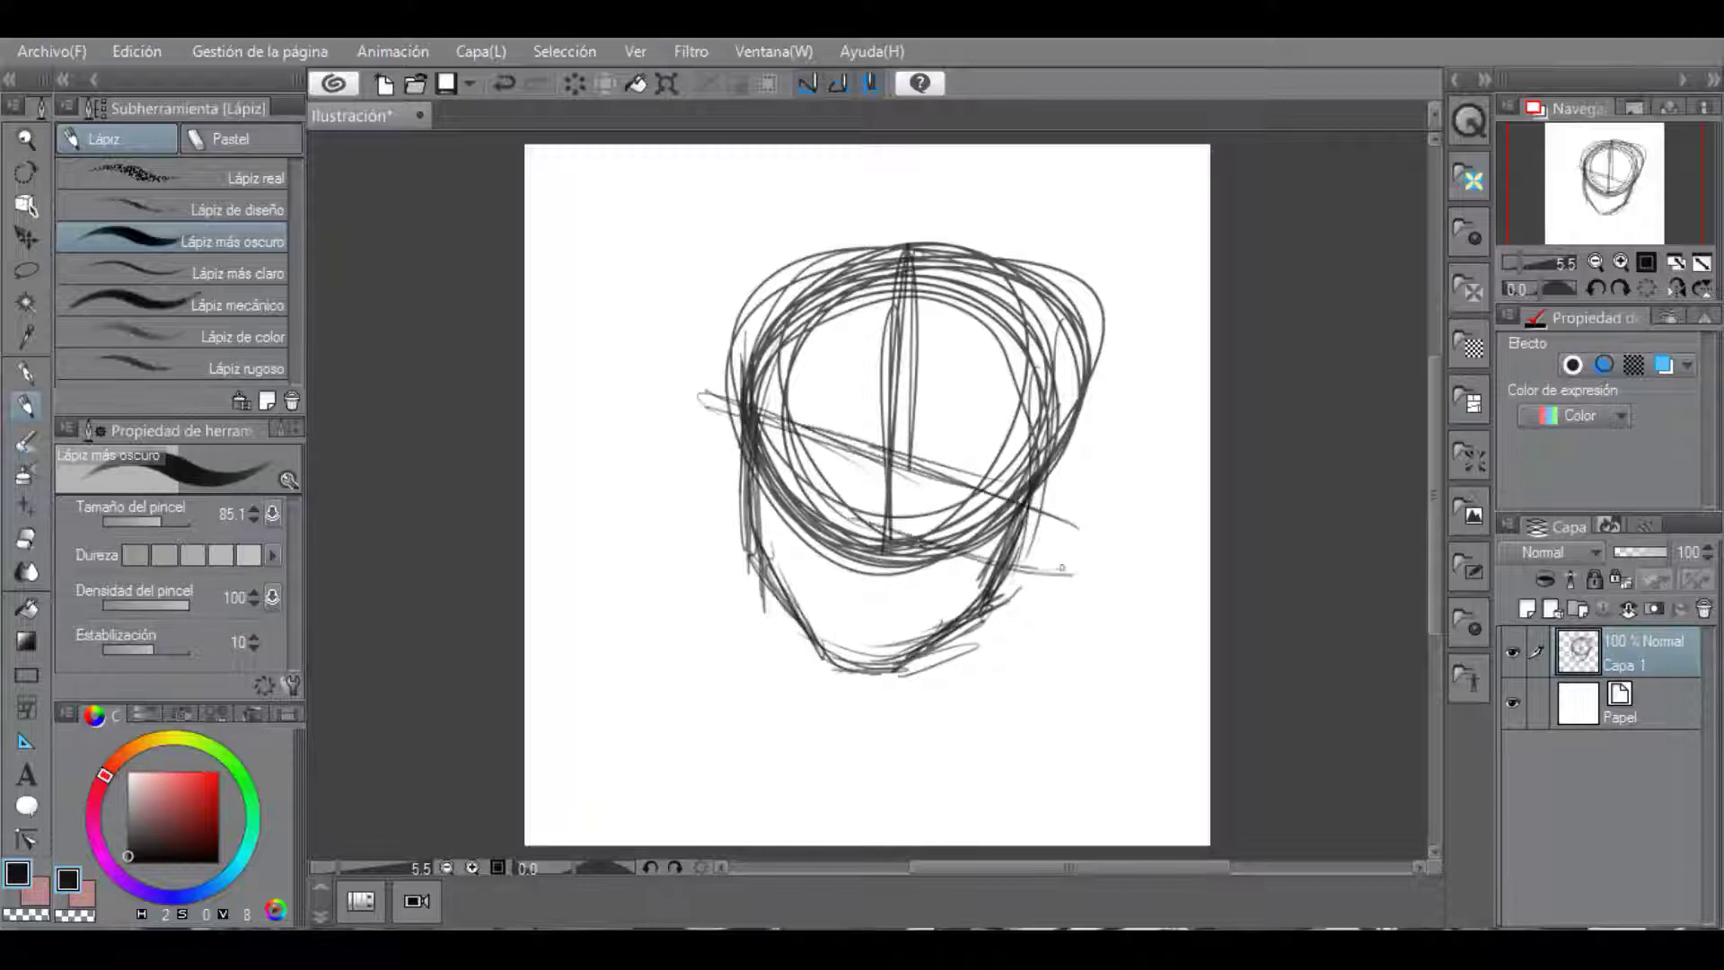
Extend the vertical face guideline down to the chin and sketch short ear strokes beside the left side of the head.
{"action": "left_click_drag", "start_coordinate": [891, 395], "coordinate": [864, 674]}
{"action": "left_click_drag", "start_coordinate": [914, 318], "coordinate": [875, 669]}
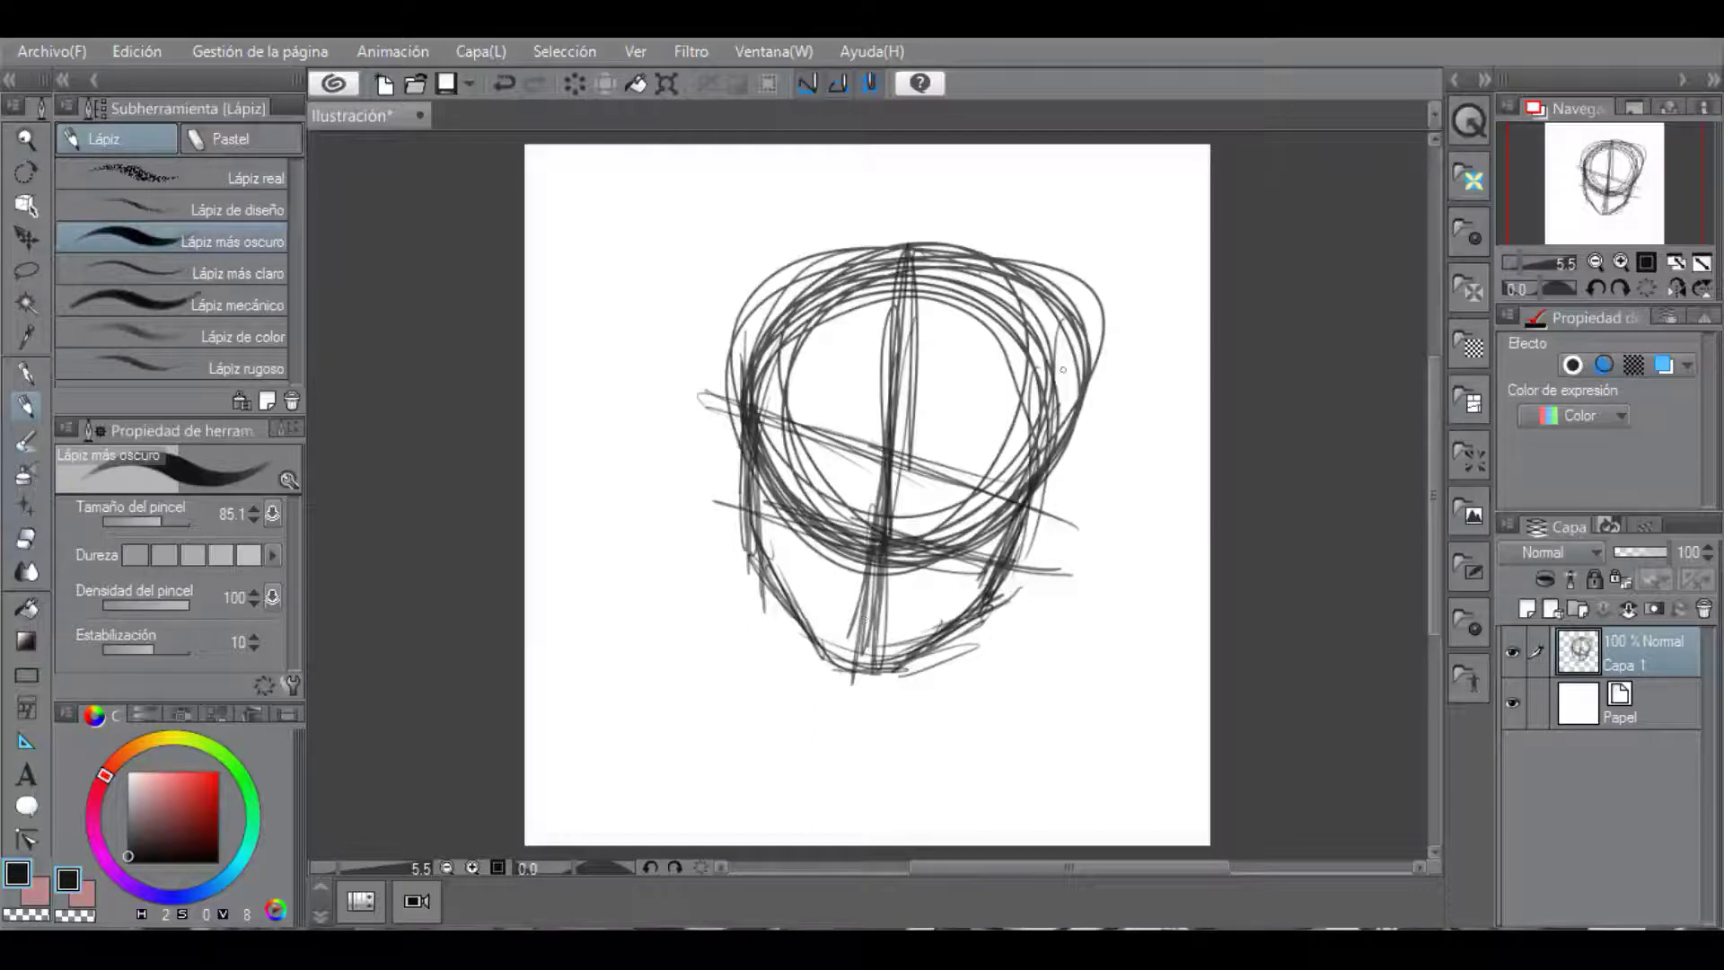
{"action": "mouse_move", "coordinate": [722, 312]}
{"action": "left_mouse_down"}
{"action": "mouse_move", "coordinate": [710, 468]}
{"action": "mouse_move", "coordinate": [706, 438]}
{"action": "left_mouse_up"}
{"action": "left_click_drag", "start_coordinate": [734, 366], "coordinate": [709, 456]}
{"action": "mouse_move", "coordinate": [741, 379]}
{"action": "left_mouse_down"}
{"action": "mouse_move", "coordinate": [730, 484]}
{"action": "mouse_move", "coordinate": [755, 425]}
{"action": "left_mouse_up"}
Reinforce the lower horizontal face guideline and both sides of the jaw with additional pencil strokes.
{"action": "mouse_move", "coordinate": [733, 494]}
{"action": "left_mouse_down"}
{"action": "mouse_move", "coordinate": [837, 540]}
{"action": "mouse_move", "coordinate": [913, 537]}
{"action": "mouse_move", "coordinate": [999, 565]}
{"action": "left_mouse_up"}
{"action": "left_click_drag", "start_coordinate": [996, 575], "coordinate": [918, 663]}
{"action": "left_click_drag", "start_coordinate": [765, 613], "coordinate": [851, 679]}
{"action": "left_click_drag", "start_coordinate": [755, 523], "coordinate": [808, 653]}
{"action": "mouse_move", "coordinate": [779, 598]}
{"action": "left_mouse_down"}
{"action": "mouse_move", "coordinate": [786, 714]}
{"action": "mouse_move", "coordinate": [770, 691]}
{"action": "left_mouse_up"}
Sketch a small box-like shape on each side of the neck, just below the jaw.
{"action": "left_click_drag", "start_coordinate": [966, 607], "coordinate": [972, 704]}
{"action": "left_click_drag", "start_coordinate": [721, 650], "coordinate": [795, 718]}
{"action": "left_click_drag", "start_coordinate": [745, 633], "coordinate": [753, 710]}
{"action": "mouse_move", "coordinate": [959, 629]}
{"action": "left_mouse_down"}
{"action": "mouse_move", "coordinate": [1006, 639]}
{"action": "mouse_move", "coordinate": [1037, 730]}
{"action": "left_mouse_up"}
{"action": "left_click_drag", "start_coordinate": [965, 621], "coordinate": [974, 728]}
{"action": "left_click_drag", "start_coordinate": [996, 656], "coordinate": [996, 706]}
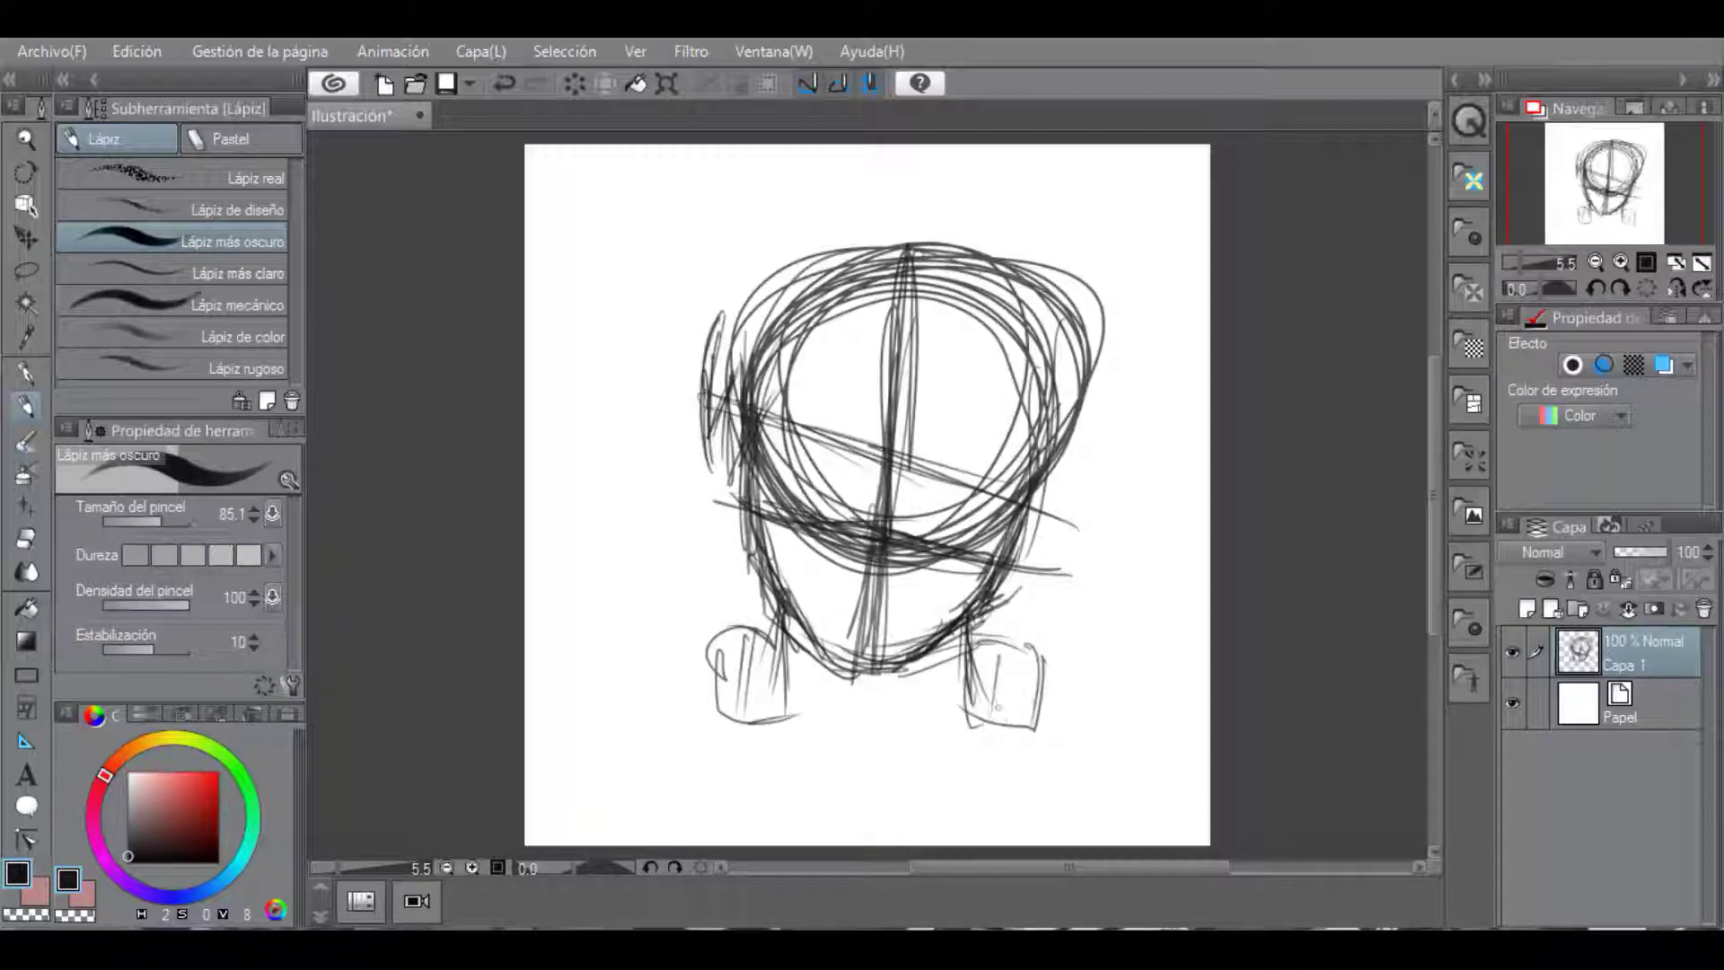
Sketch both sides of the neck and the collar base line beneath the chin.
{"action": "left_click_drag", "start_coordinate": [957, 621], "coordinate": [954, 731]}
{"action": "left_click_drag", "start_coordinate": [782, 606], "coordinate": [789, 723]}
{"action": "left_click_drag", "start_coordinate": [772, 714], "coordinate": [948, 741]}
{"action": "mouse_move", "coordinate": [795, 655]}
{"action": "left_mouse_down"}
{"action": "mouse_move", "coordinate": [813, 722]}
{"action": "mouse_move", "coordinate": [795, 745]}
{"action": "left_mouse_up"}
{"action": "left_click_drag", "start_coordinate": [952, 673], "coordinate": [916, 741]}
{"action": "mouse_move", "coordinate": [795, 718]}
{"action": "left_mouse_down"}
{"action": "mouse_move", "coordinate": [694, 738]}
{"action": "mouse_move", "coordinate": [781, 674]}
{"action": "left_mouse_up"}
{"action": "mouse_move", "coordinate": [767, 714]}
{"action": "left_mouse_down"}
{"action": "mouse_move", "coordinate": [862, 674]}
{"action": "mouse_move", "coordinate": [974, 789]}
{"action": "left_mouse_up"}
{"action": "left_click_drag", "start_coordinate": [691, 704], "coordinate": [1001, 749]}
Rough in circles for the mouth area, chest and shoulders, and connect them with a shoulder line and upper-arm lines.
{"action": "mouse_move", "coordinate": [781, 539]}
{"action": "left_mouse_down"}
{"action": "mouse_move", "coordinate": [932, 788]}
{"action": "mouse_move", "coordinate": [983, 642]}
{"action": "left_mouse_up"}
{"action": "mouse_move", "coordinate": [884, 723]}
{"action": "left_mouse_down"}
{"action": "mouse_move", "coordinate": [763, 844]}
{"action": "mouse_move", "coordinate": [974, 844]}
{"action": "left_mouse_up"}
{"action": "mouse_move", "coordinate": [916, 754]}
{"action": "left_mouse_down"}
{"action": "mouse_move", "coordinate": [648, 721]}
{"action": "mouse_move", "coordinate": [1113, 755]}
{"action": "left_mouse_up"}
{"action": "left_click_drag", "start_coordinate": [561, 758], "coordinate": [1163, 749]}
{"action": "mouse_move", "coordinate": [1159, 770]}
{"action": "left_mouse_down"}
{"action": "mouse_move", "coordinate": [620, 754]}
{"action": "mouse_move", "coordinate": [539, 844]}
{"action": "left_mouse_up"}
{"action": "left_click_drag", "start_coordinate": [647, 718], "coordinate": [642, 728]}
{"action": "left_click_drag", "start_coordinate": [1159, 737], "coordinate": [1095, 844]}
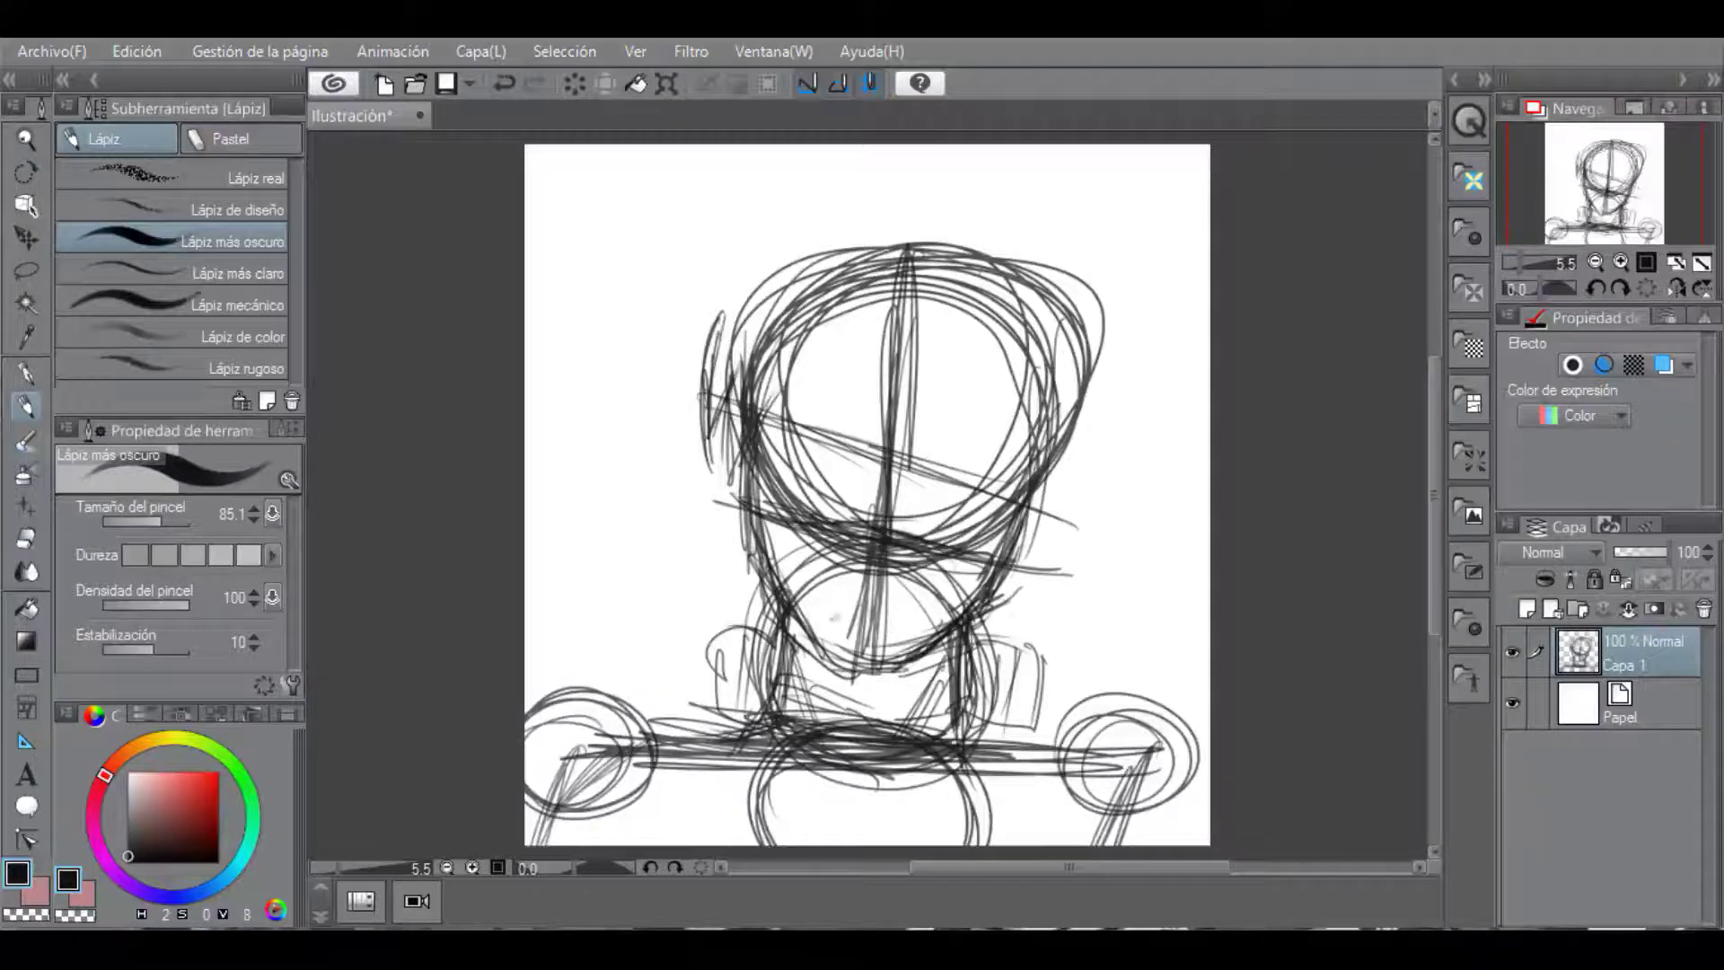
Add loose hatching strokes over the left of the mouth circle, the neck and the left box shape.
{"action": "left_click_drag", "start_coordinate": [848, 579], "coordinate": [830, 656]}
{"action": "mouse_move", "coordinate": [794, 555]}
{"action": "left_mouse_down"}
{"action": "mouse_move", "coordinate": [882, 693]}
{"action": "mouse_move", "coordinate": [816, 639]}
{"action": "left_mouse_up"}
{"action": "left_click_drag", "start_coordinate": [824, 562], "coordinate": [794, 633]}
{"action": "mouse_move", "coordinate": [865, 557]}
{"action": "left_mouse_down"}
{"action": "mouse_move", "coordinate": [799, 647]}
{"action": "mouse_move", "coordinate": [849, 750]}
{"action": "left_mouse_up"}
{"action": "left_click_drag", "start_coordinate": [912, 693], "coordinate": [887, 733]}
{"action": "left_click_drag", "start_coordinate": [868, 749], "coordinate": [785, 790]}
{"action": "left_click_drag", "start_coordinate": [772, 630], "coordinate": [721, 734]}
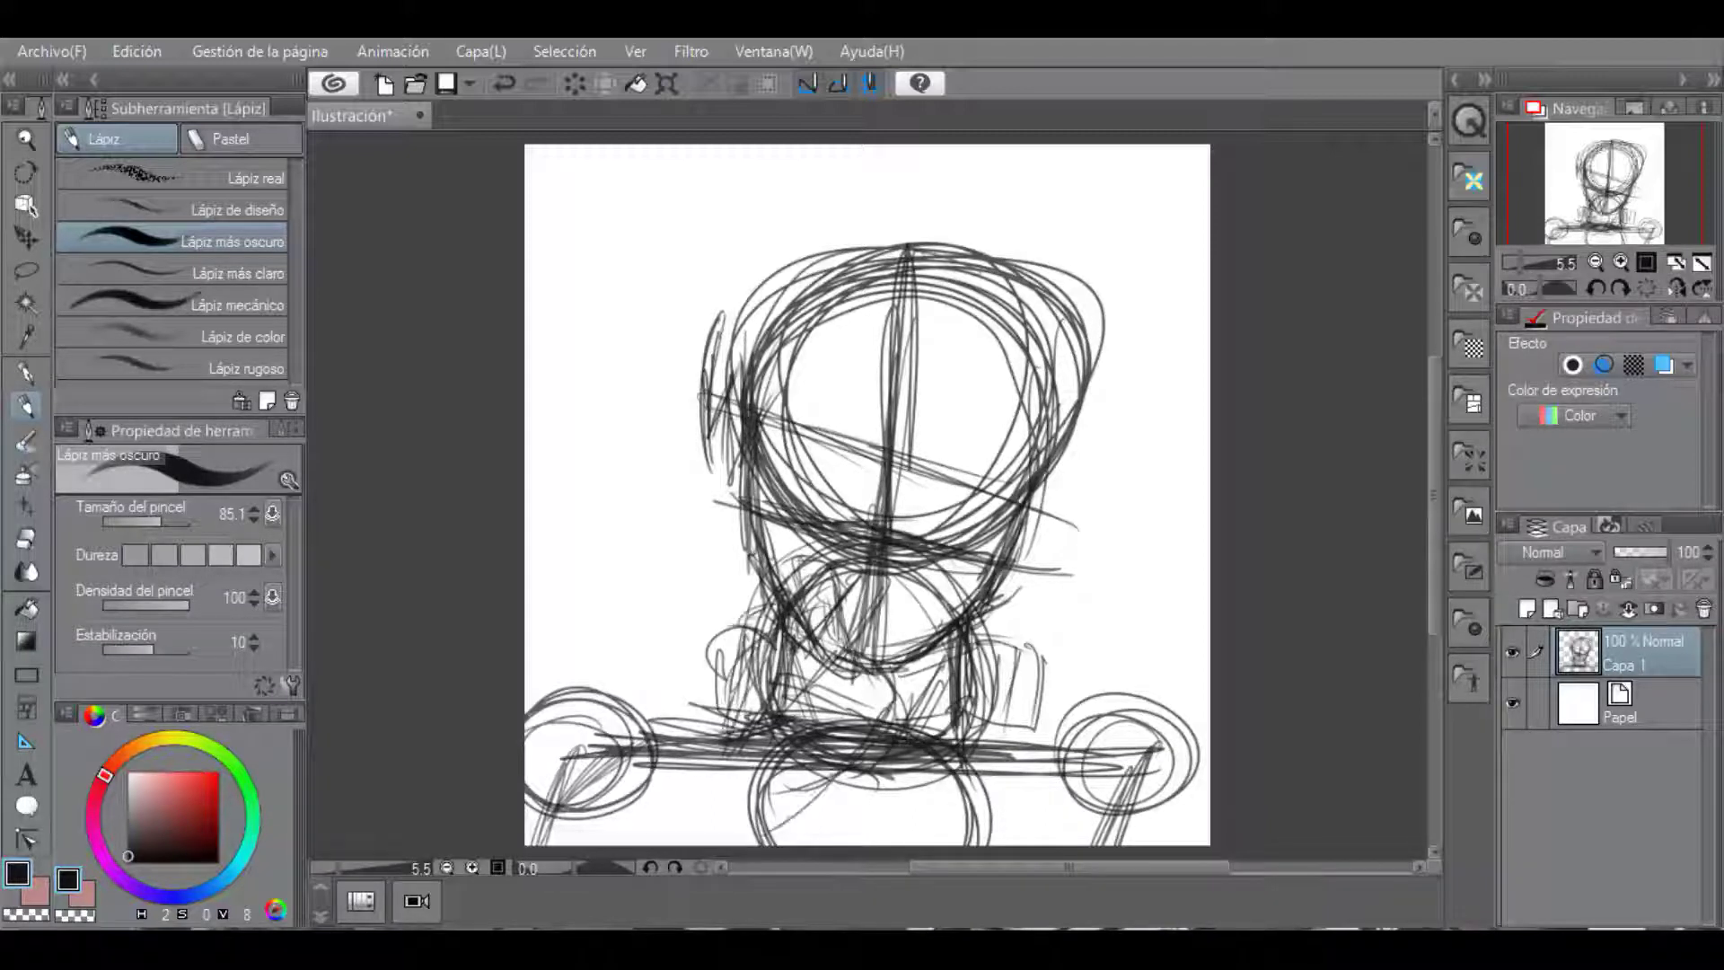
Sketch diagonal strokes from the collar across the left of the chest and add a stroke over the left eye area.
{"action": "left_click_drag", "start_coordinate": [835, 749], "coordinate": [724, 835]}
{"action": "left_click_drag", "start_coordinate": [727, 706], "coordinate": [597, 842]}
{"action": "left_click_drag", "start_coordinate": [844, 778], "coordinate": [748, 847]}
{"action": "mouse_move", "coordinate": [798, 791]}
{"action": "left_mouse_down"}
{"action": "mouse_move", "coordinate": [694, 847]}
{"action": "mouse_move", "coordinate": [758, 806]}
{"action": "left_mouse_up"}
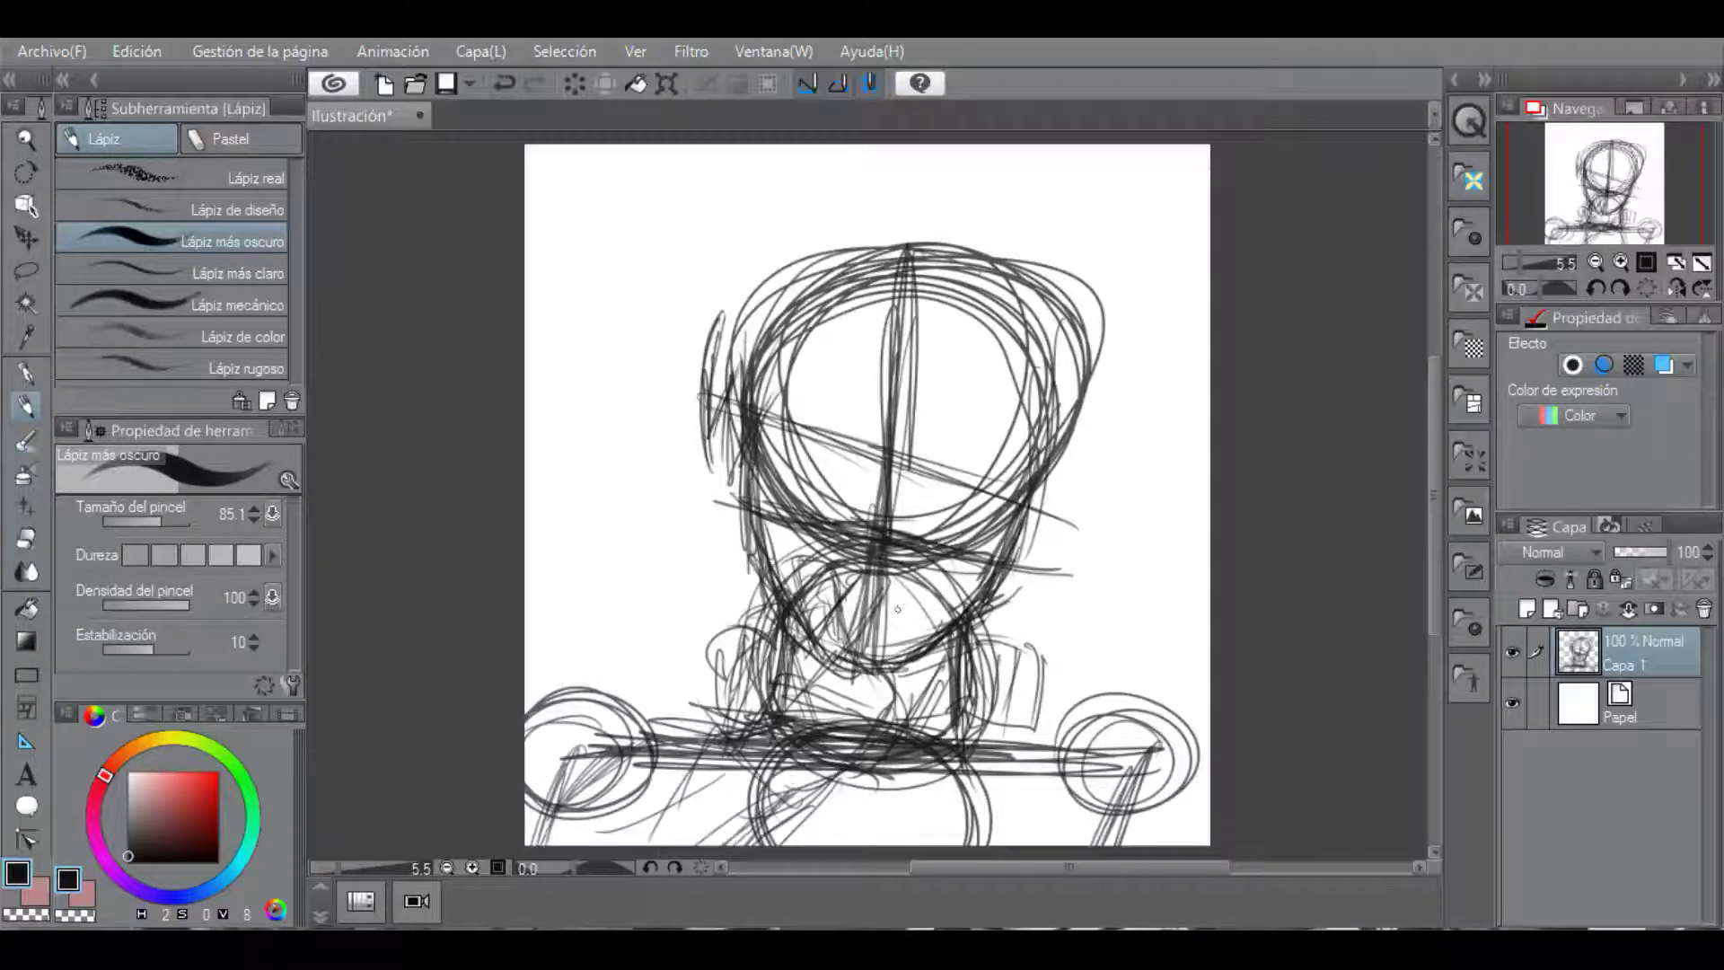
{"action": "left_click_drag", "start_coordinate": [819, 402], "coordinate": [870, 517]}
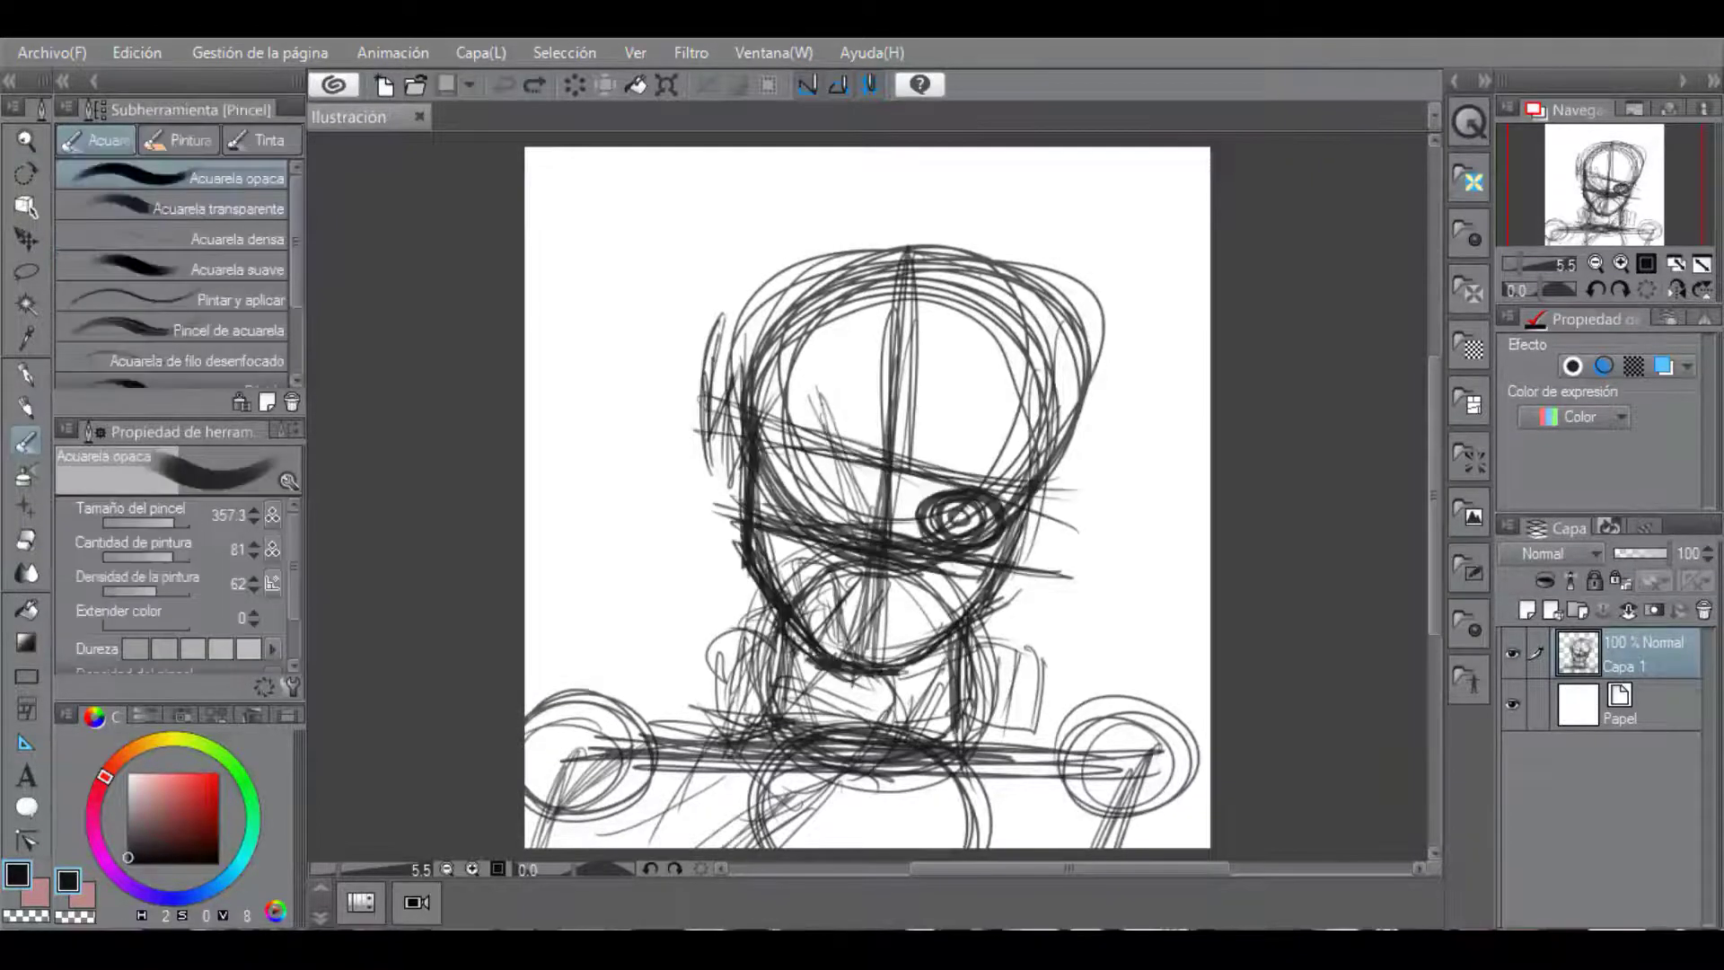
Switch to the Lápiz más oscuro pencil and sketch the neck sides, sloping shoulders and upper chest line.
{"action": "left_click", "coordinate": [26, 406]}
{"action": "left_click", "coordinate": [170, 242]}
{"action": "left_click", "coordinate": [154, 522]}
{"action": "left_click_drag", "start_coordinate": [955, 634], "coordinate": [955, 746]}
{"action": "mouse_move", "coordinate": [791, 619]}
{"action": "left_mouse_down"}
{"action": "mouse_move", "coordinate": [768, 725]}
{"action": "mouse_move", "coordinate": [620, 745]}
{"action": "left_mouse_up"}
{"action": "left_click_drag", "start_coordinate": [967, 694], "coordinate": [1119, 788]}
{"action": "left_click_drag", "start_coordinate": [639, 768], "coordinate": [858, 815]}
{"action": "left_click_drag", "start_coordinate": [848, 817], "coordinate": [1087, 790]}
Set the brush size to 113.3 and strengthen the shoulder contours, chest line and outer right arm.
{"action": "left_click", "coordinate": [158, 523]}
{"action": "left_click", "coordinate": [164, 522]}
{"action": "mouse_move", "coordinate": [584, 705]}
{"action": "left_mouse_down"}
{"action": "mouse_move", "coordinate": [777, 669]}
{"action": "mouse_move", "coordinate": [528, 755]}
{"action": "left_mouse_up"}
{"action": "left_click_drag", "start_coordinate": [1118, 662], "coordinate": [651, 765]}
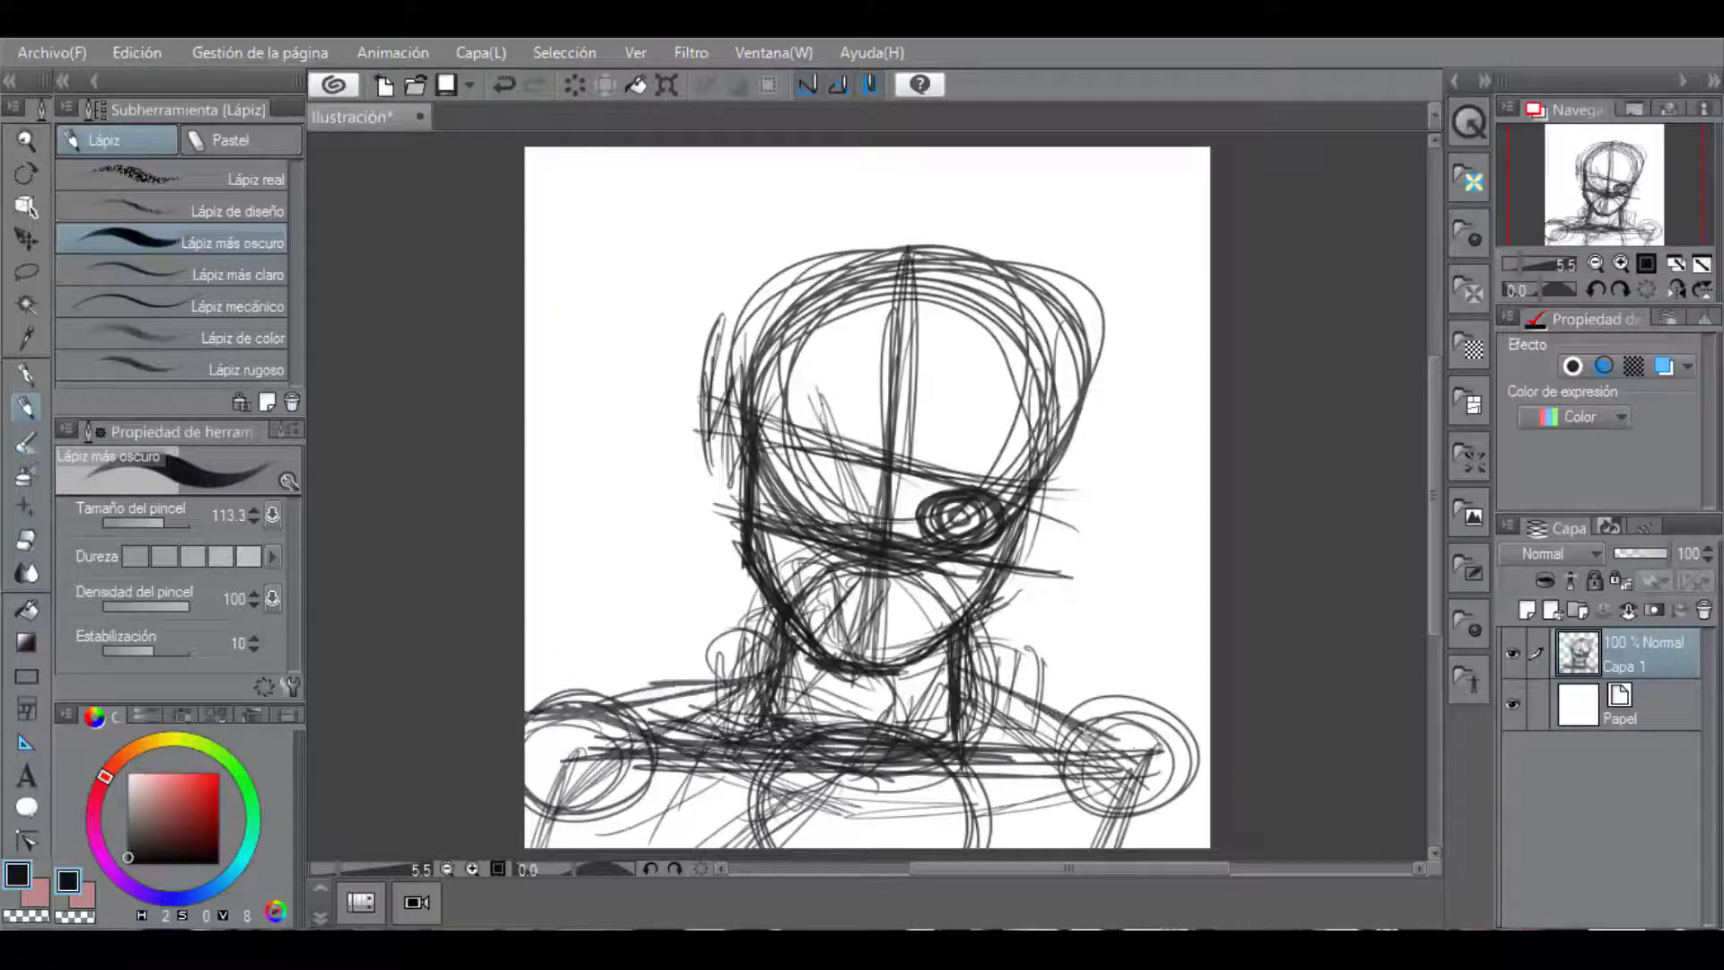
{"action": "left_click_drag", "start_coordinate": [1167, 692], "coordinate": [848, 785]}
{"action": "left_click_drag", "start_coordinate": [969, 674], "coordinate": [1198, 844]}
{"action": "mouse_move", "coordinate": [615, 699]}
{"action": "left_mouse_down"}
{"action": "mouse_move", "coordinate": [516, 818]}
{"action": "mouse_move", "coordinate": [673, 696]}
{"action": "left_mouse_up"}
Sketch pointed fringe locks over both eyes and hair strands beside the right side of the face.
{"action": "left_click_drag", "start_coordinate": [786, 391], "coordinate": [797, 503]}
{"action": "left_click_drag", "start_coordinate": [821, 419], "coordinate": [858, 544]}
{"action": "left_click_drag", "start_coordinate": [950, 424], "coordinate": [884, 574]}
{"action": "left_click_drag", "start_coordinate": [1083, 404], "coordinate": [1123, 497]}
{"action": "left_click_drag", "start_coordinate": [1067, 433], "coordinate": [1082, 561]}
{"action": "left_click_drag", "start_coordinate": [898, 503], "coordinate": [1015, 431]}
{"action": "left_click_drag", "start_coordinate": [988, 454], "coordinate": [1028, 539]}
Draw the hair contour over the top of the head and spiky locks down the left side.
{"action": "left_click_drag", "start_coordinate": [1089, 404], "coordinate": [1023, 247]}
{"action": "mouse_move", "coordinate": [1064, 296]}
{"action": "left_mouse_down"}
{"action": "mouse_move", "coordinate": [880, 224]}
{"action": "mouse_move", "coordinate": [682, 278]}
{"action": "left_mouse_up"}
{"action": "left_click_drag", "start_coordinate": [745, 278], "coordinate": [602, 378]}
{"action": "left_click_drag", "start_coordinate": [701, 323], "coordinate": [584, 440]}
{"action": "left_click_drag", "start_coordinate": [709, 404], "coordinate": [620, 534]}
{"action": "left_click_drag", "start_coordinate": [754, 422], "coordinate": [655, 553]}
{"action": "mouse_move", "coordinate": [822, 386]}
{"action": "left_mouse_down"}
{"action": "mouse_move", "coordinate": [770, 437]}
{"action": "mouse_move", "coordinate": [835, 534]}
{"action": "left_mouse_up"}
Sketch both ears and darken the right side of the jaw down to the chin.
{"action": "left_click_drag", "start_coordinate": [740, 507], "coordinate": [723, 547]}
{"action": "left_click_drag", "start_coordinate": [745, 458], "coordinate": [709, 548]}
{"action": "left_click_drag", "start_coordinate": [1033, 539], "coordinate": [972, 610]}
{"action": "left_click_drag", "start_coordinate": [1001, 575], "coordinate": [893, 669]}
Draw the wide open mouth with teeth lines and add strokes around the nose and covered left eye.
{"action": "mouse_move", "coordinate": [772, 530]}
{"action": "left_mouse_down"}
{"action": "mouse_move", "coordinate": [803, 633]}
{"action": "mouse_move", "coordinate": [925, 620]}
{"action": "left_mouse_up"}
{"action": "mouse_move", "coordinate": [794, 565]}
{"action": "left_mouse_down"}
{"action": "mouse_move", "coordinate": [943, 584]}
{"action": "mouse_move", "coordinate": [934, 619]}
{"action": "left_mouse_up"}
{"action": "mouse_move", "coordinate": [835, 522]}
{"action": "left_mouse_down"}
{"action": "mouse_move", "coordinate": [849, 453]}
{"action": "mouse_move", "coordinate": [756, 534]}
{"action": "left_mouse_up"}
{"action": "left_click_drag", "start_coordinate": [871, 512], "coordinate": [795, 442]}
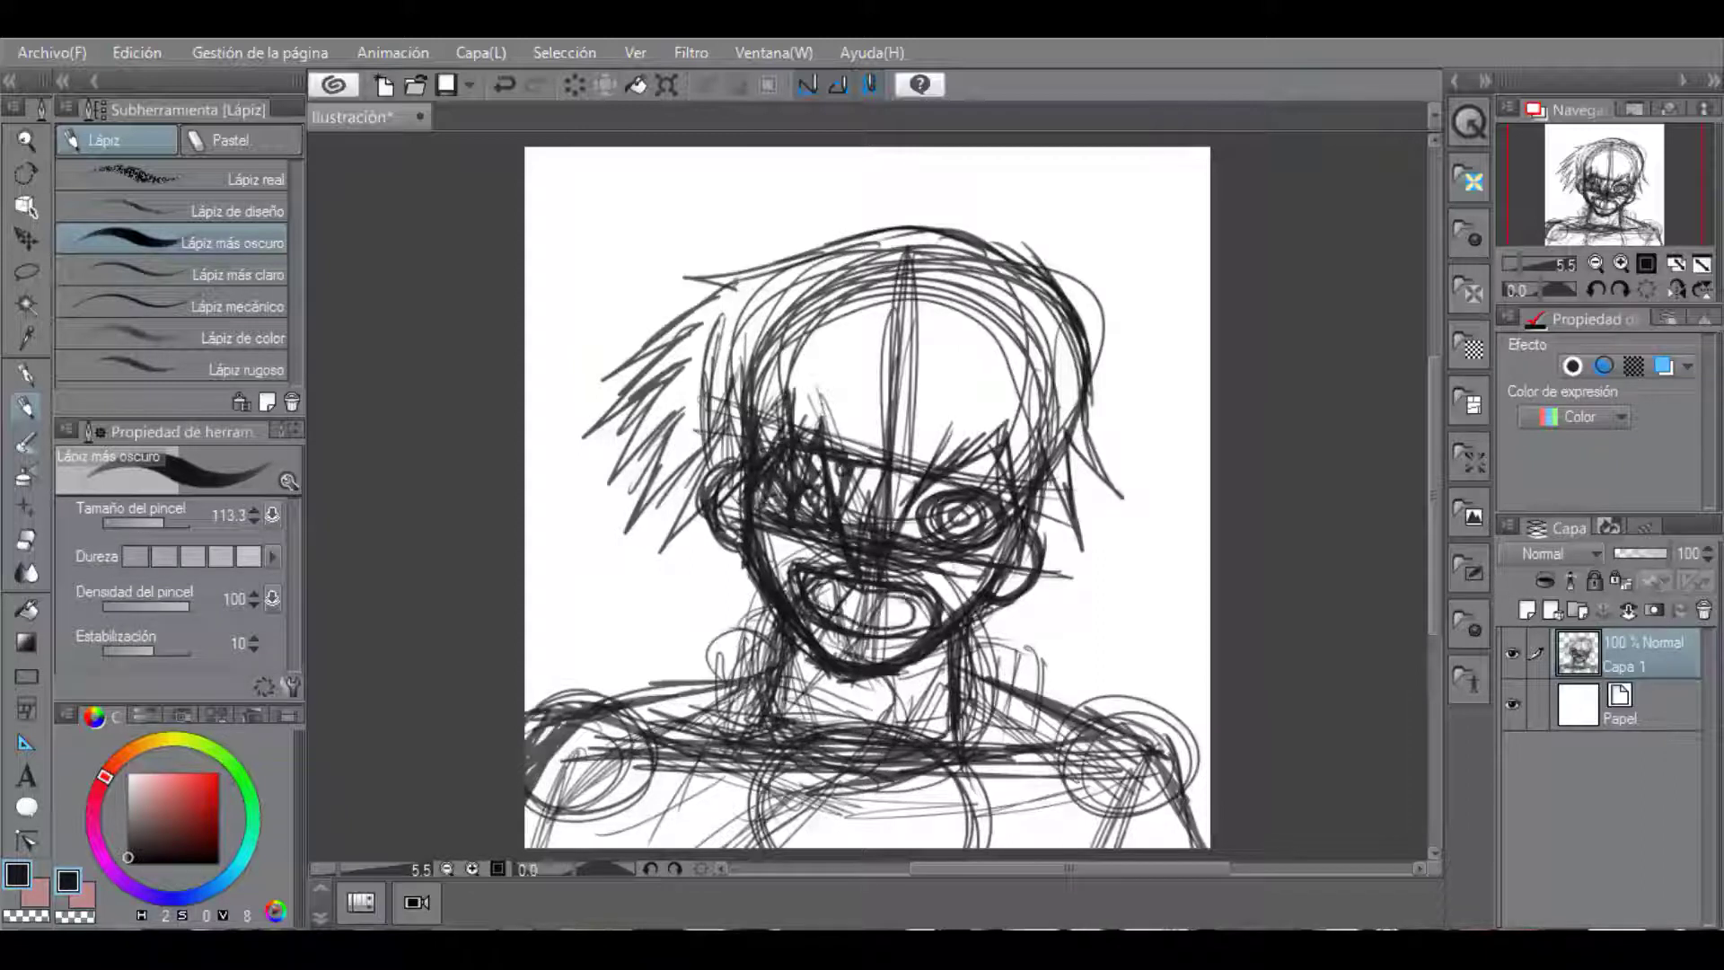
{"action": "left_click_drag", "start_coordinate": [837, 586], "coordinate": [860, 631]}
{"action": "mouse_move", "coordinate": [851, 594]}
{"action": "left_mouse_down"}
{"action": "mouse_move", "coordinate": [884, 628]}
{"action": "mouse_move", "coordinate": [1033, 689]}
{"action": "mouse_move", "coordinate": [962, 726]}
{"action": "left_mouse_up"}
Darken the box-like shapes beside the neck and the neck's side lines.
{"action": "left_click_drag", "start_coordinate": [959, 660], "coordinate": [1020, 691]}
{"action": "left_click_drag", "start_coordinate": [716, 641], "coordinate": [729, 676]}
{"action": "left_click_drag", "start_coordinate": [748, 629], "coordinate": [855, 734]}
{"action": "mouse_move", "coordinate": [799, 641]}
{"action": "left_mouse_down"}
{"action": "mouse_move", "coordinate": [795, 708]}
{"action": "mouse_move", "coordinate": [765, 727]}
{"action": "left_mouse_up"}
{"action": "mouse_move", "coordinate": [952, 644]}
{"action": "left_mouse_down"}
{"action": "mouse_move", "coordinate": [941, 727]}
{"action": "mouse_move", "coordinate": [995, 743]}
{"action": "left_mouse_up"}
Draw the V-shaped neckline and darken the left shoulder, sleeve seams and arm contours.
{"action": "mouse_move", "coordinate": [943, 655]}
{"action": "left_mouse_down"}
{"action": "mouse_move", "coordinate": [1049, 703]}
{"action": "mouse_move", "coordinate": [833, 795]}
{"action": "left_mouse_up"}
{"action": "left_click_drag", "start_coordinate": [776, 682], "coordinate": [632, 732]}
{"action": "mouse_move", "coordinate": [717, 675]}
{"action": "left_mouse_down"}
{"action": "mouse_move", "coordinate": [692, 758]}
{"action": "mouse_move", "coordinate": [557, 853]}
{"action": "left_mouse_up"}
{"action": "left_click_drag", "start_coordinate": [1042, 705], "coordinate": [1022, 812]}
{"action": "left_click_drag", "start_coordinate": [1024, 743], "coordinate": [1167, 848]}
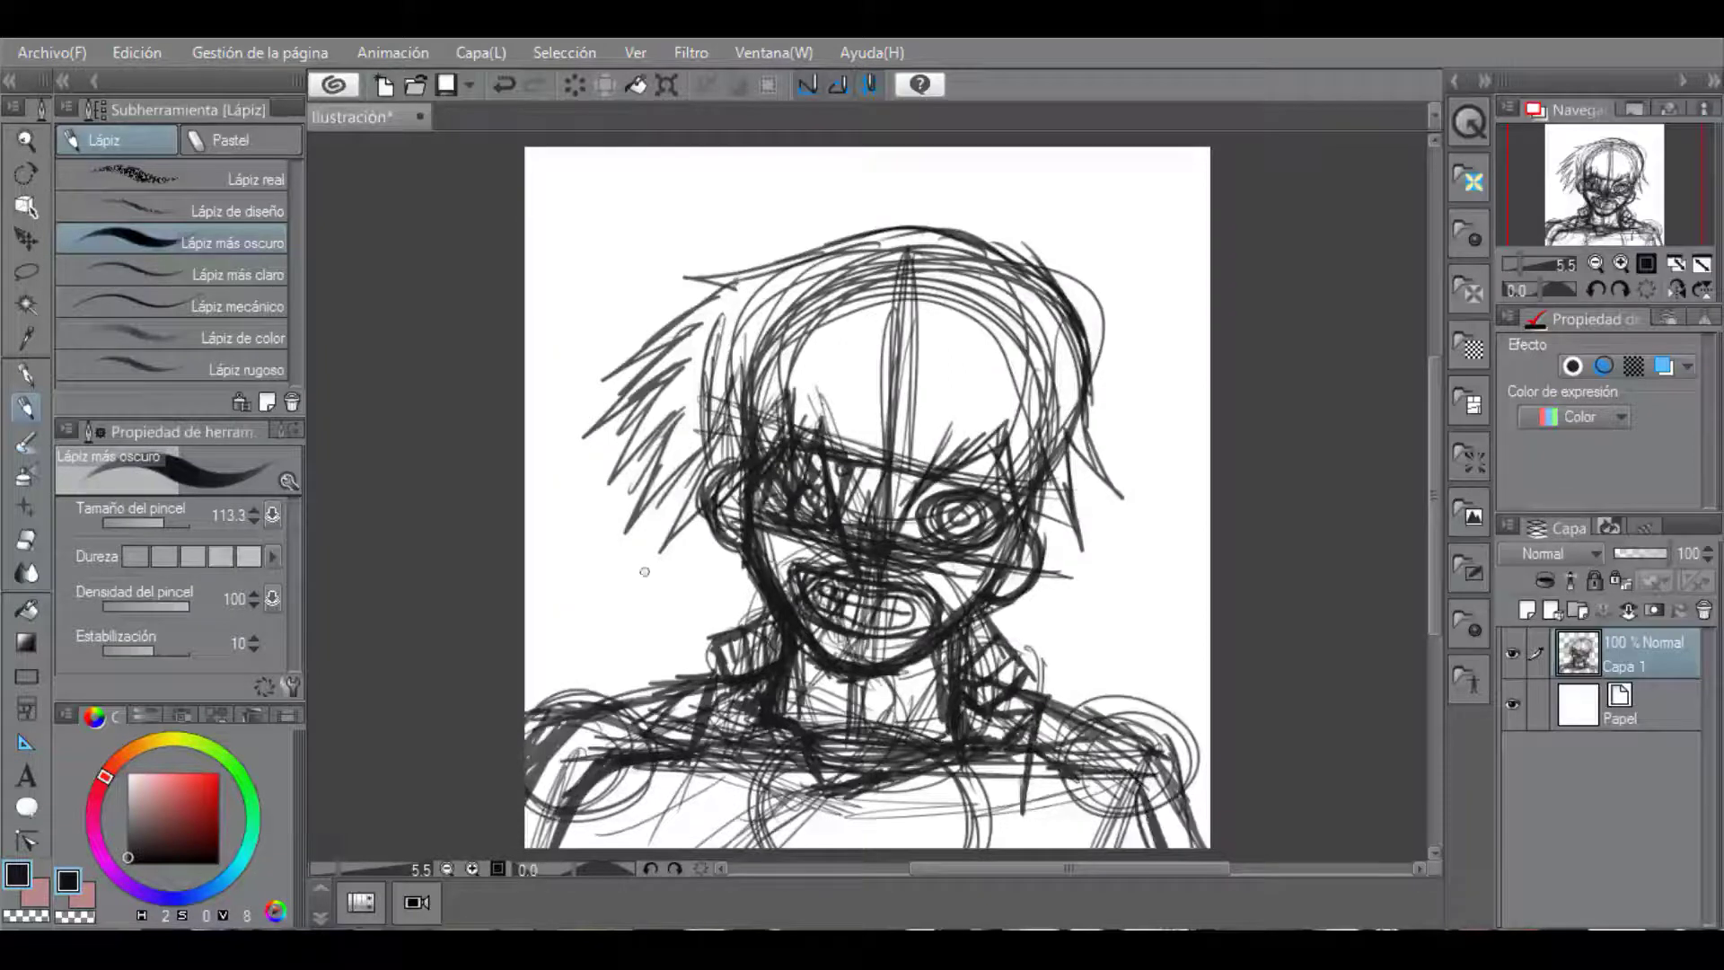
Add hair locks behind both ears and thicken the hair contour along the top and right of the head.
{"action": "left_click_drag", "start_coordinate": [702, 509], "coordinate": [758, 623]}
{"action": "left_click_drag", "start_coordinate": [1061, 491], "coordinate": [1046, 569]}
{"action": "left_click_drag", "start_coordinate": [1056, 534], "coordinate": [983, 663]}
{"action": "mouse_move", "coordinate": [716, 289]}
{"action": "left_mouse_down"}
{"action": "mouse_move", "coordinate": [965, 221]}
{"action": "mouse_move", "coordinate": [1077, 309]}
{"action": "left_mouse_up"}
{"action": "left_click_drag", "start_coordinate": [1088, 381], "coordinate": [1108, 463]}
{"action": "mouse_move", "coordinate": [954, 220]}
{"action": "left_mouse_down"}
{"action": "mouse_move", "coordinate": [675, 281]}
{"action": "mouse_move", "coordinate": [692, 296]}
{"action": "left_mouse_up"}
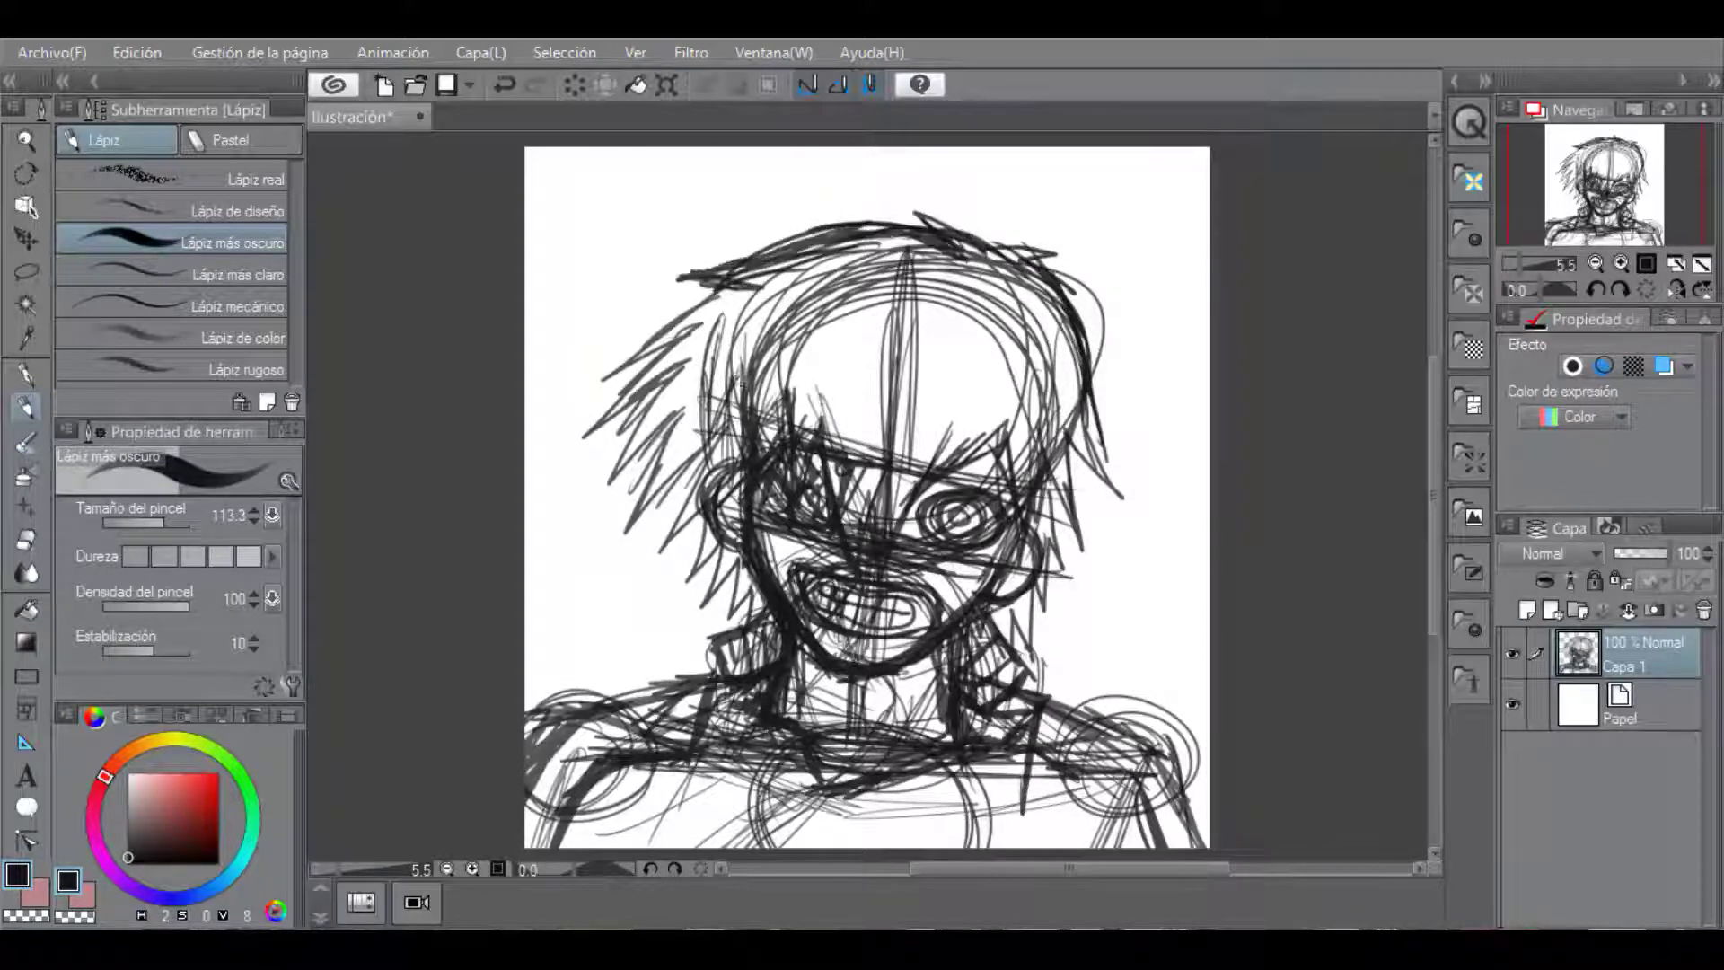
Lower the sketch layer's opacity to 50% and add a new layer above it, with bright red as the drawing colour.
{"action": "left_click", "coordinate": [1641, 554]}
{"action": "left_click", "coordinate": [1526, 609]}
{"action": "left_click", "coordinate": [219, 773]}
Draw the right eye in red over the sketch, with thick eyelids, iris, pupil and inner corner.
{"action": "scroll", "coordinate": [969, 517], "scroll_direction": "up", "scroll_amount": 5}
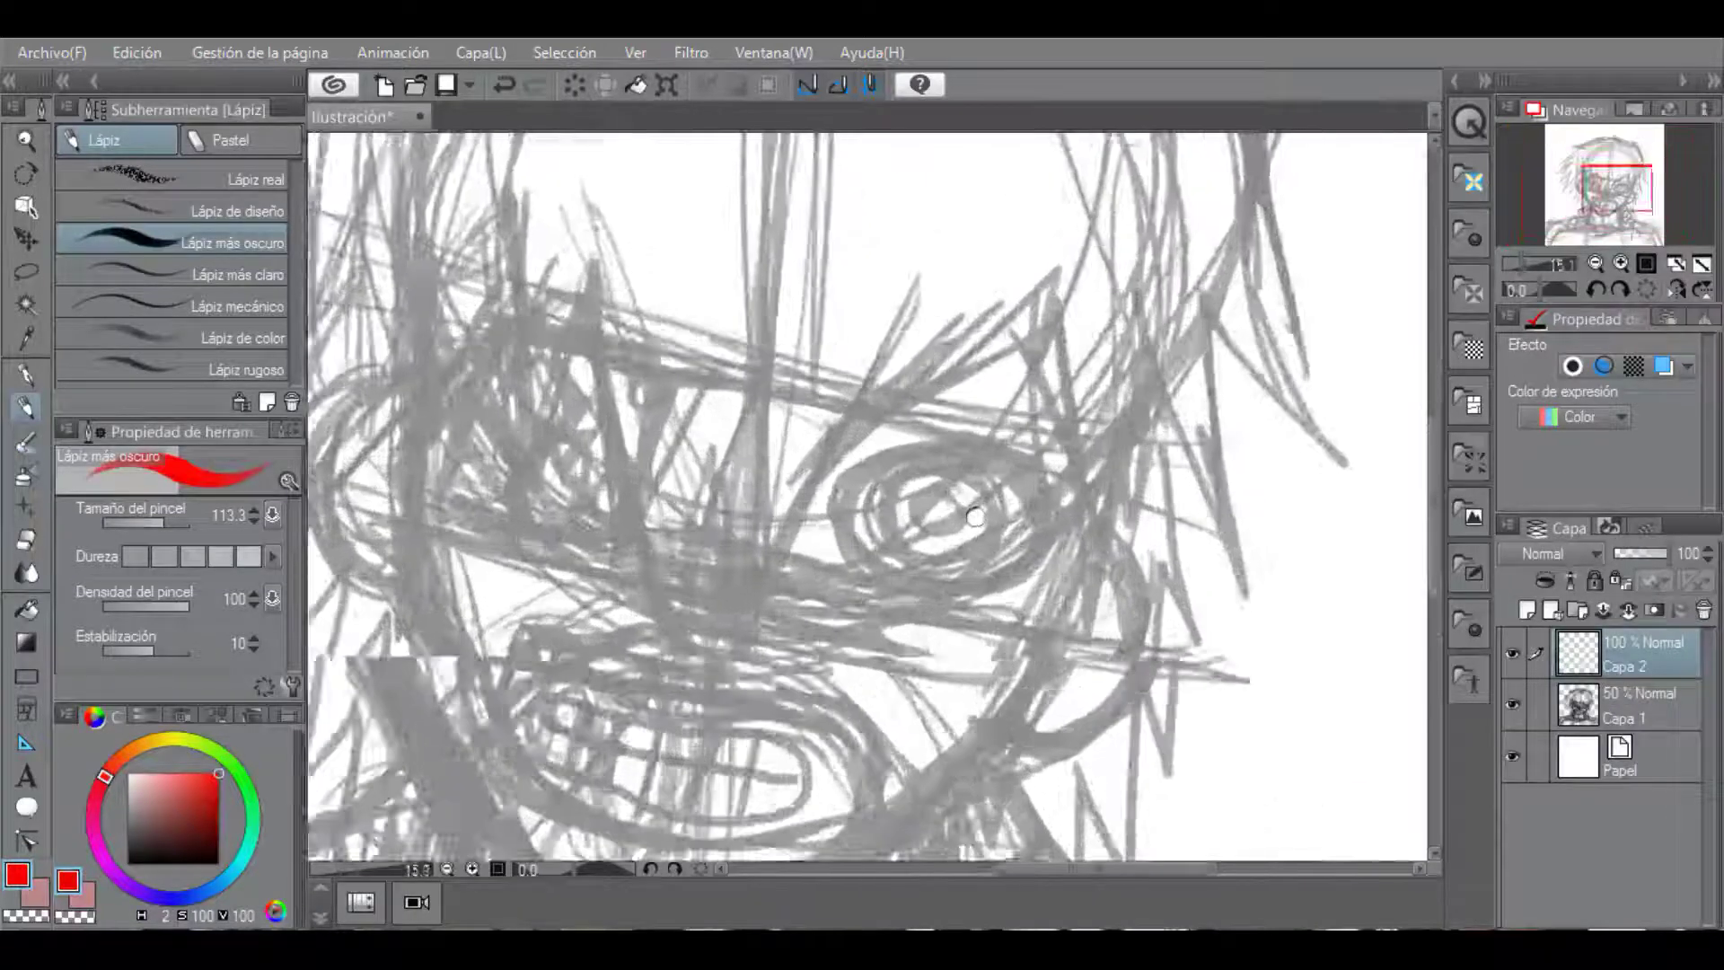
{"action": "scroll", "coordinate": [975, 517], "scroll_direction": "up", "scroll_amount": 2}
{"action": "left_click_drag", "start_coordinate": [903, 474], "coordinate": [901, 510]}
{"action": "mouse_move", "coordinate": [969, 449]}
{"action": "left_mouse_down"}
{"action": "mouse_move", "coordinate": [790, 503]}
{"action": "mouse_move", "coordinate": [975, 557]}
{"action": "left_mouse_up"}
{"action": "mouse_move", "coordinate": [705, 484]}
{"action": "left_mouse_down"}
{"action": "mouse_move", "coordinate": [997, 418]}
{"action": "mouse_move", "coordinate": [1100, 485]}
{"action": "mouse_move", "coordinate": [1136, 537]}
{"action": "left_mouse_up"}
{"action": "mouse_move", "coordinate": [791, 393]}
{"action": "left_mouse_down"}
{"action": "mouse_move", "coordinate": [691, 511]}
{"action": "mouse_move", "coordinate": [902, 669]}
{"action": "left_mouse_up"}
{"action": "left_click_drag", "start_coordinate": [1154, 534], "coordinate": [1064, 615]}
{"action": "mouse_move", "coordinate": [1082, 471]}
{"action": "left_mouse_down"}
{"action": "mouse_move", "coordinate": [986, 648]}
{"action": "mouse_move", "coordinate": [795, 660]}
{"action": "mouse_move", "coordinate": [682, 547]}
{"action": "mouse_move", "coordinate": [763, 548]}
{"action": "mouse_move", "coordinate": [700, 458]}
{"action": "mouse_move", "coordinate": [911, 363]}
{"action": "mouse_move", "coordinate": [1104, 610]}
{"action": "mouse_move", "coordinate": [916, 664]}
{"action": "left_mouse_up"}
{"action": "mouse_move", "coordinate": [888, 480]}
{"action": "left_mouse_down"}
{"action": "mouse_move", "coordinate": [952, 564]}
{"action": "mouse_move", "coordinate": [971, 469]}
{"action": "mouse_move", "coordinate": [813, 498]}
{"action": "left_mouse_up"}
Draw the eyelid crease and eyebrow strokes above the eye in red.
{"action": "scroll", "coordinate": [972, 641], "scroll_direction": "down", "scroll_amount": 4}
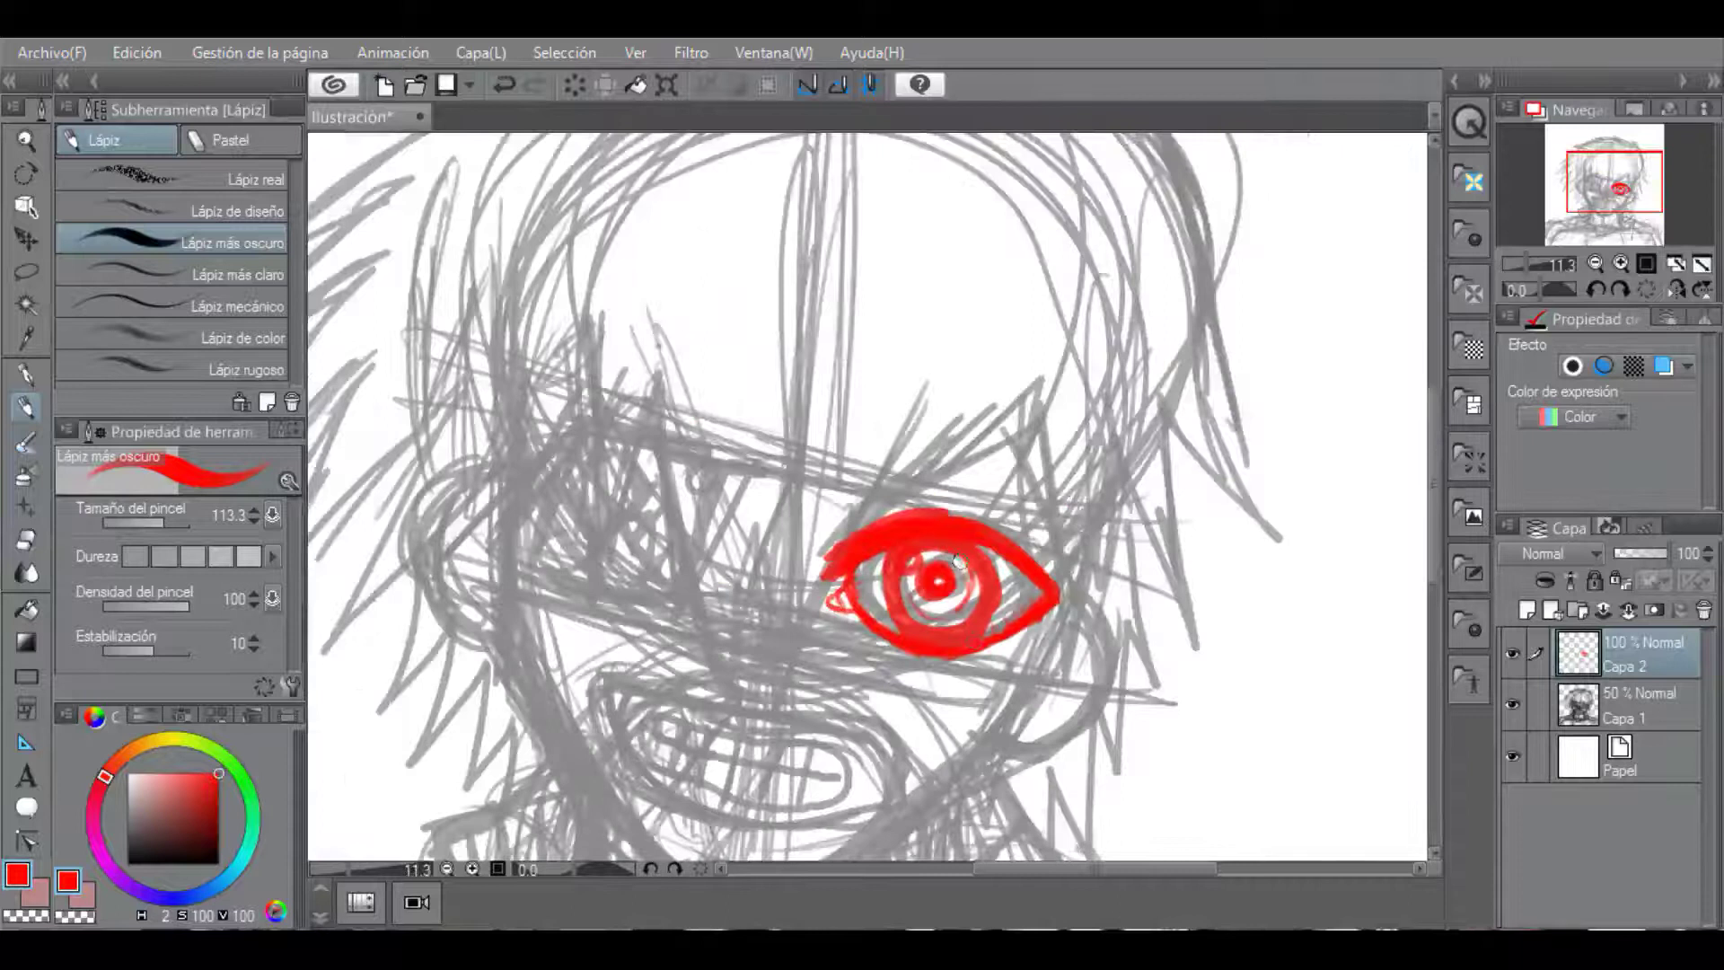
{"action": "left_click_drag", "start_coordinate": [1009, 458], "coordinate": [826, 474]}
{"action": "left_click_drag", "start_coordinate": [826, 476], "coordinate": [1046, 494]}
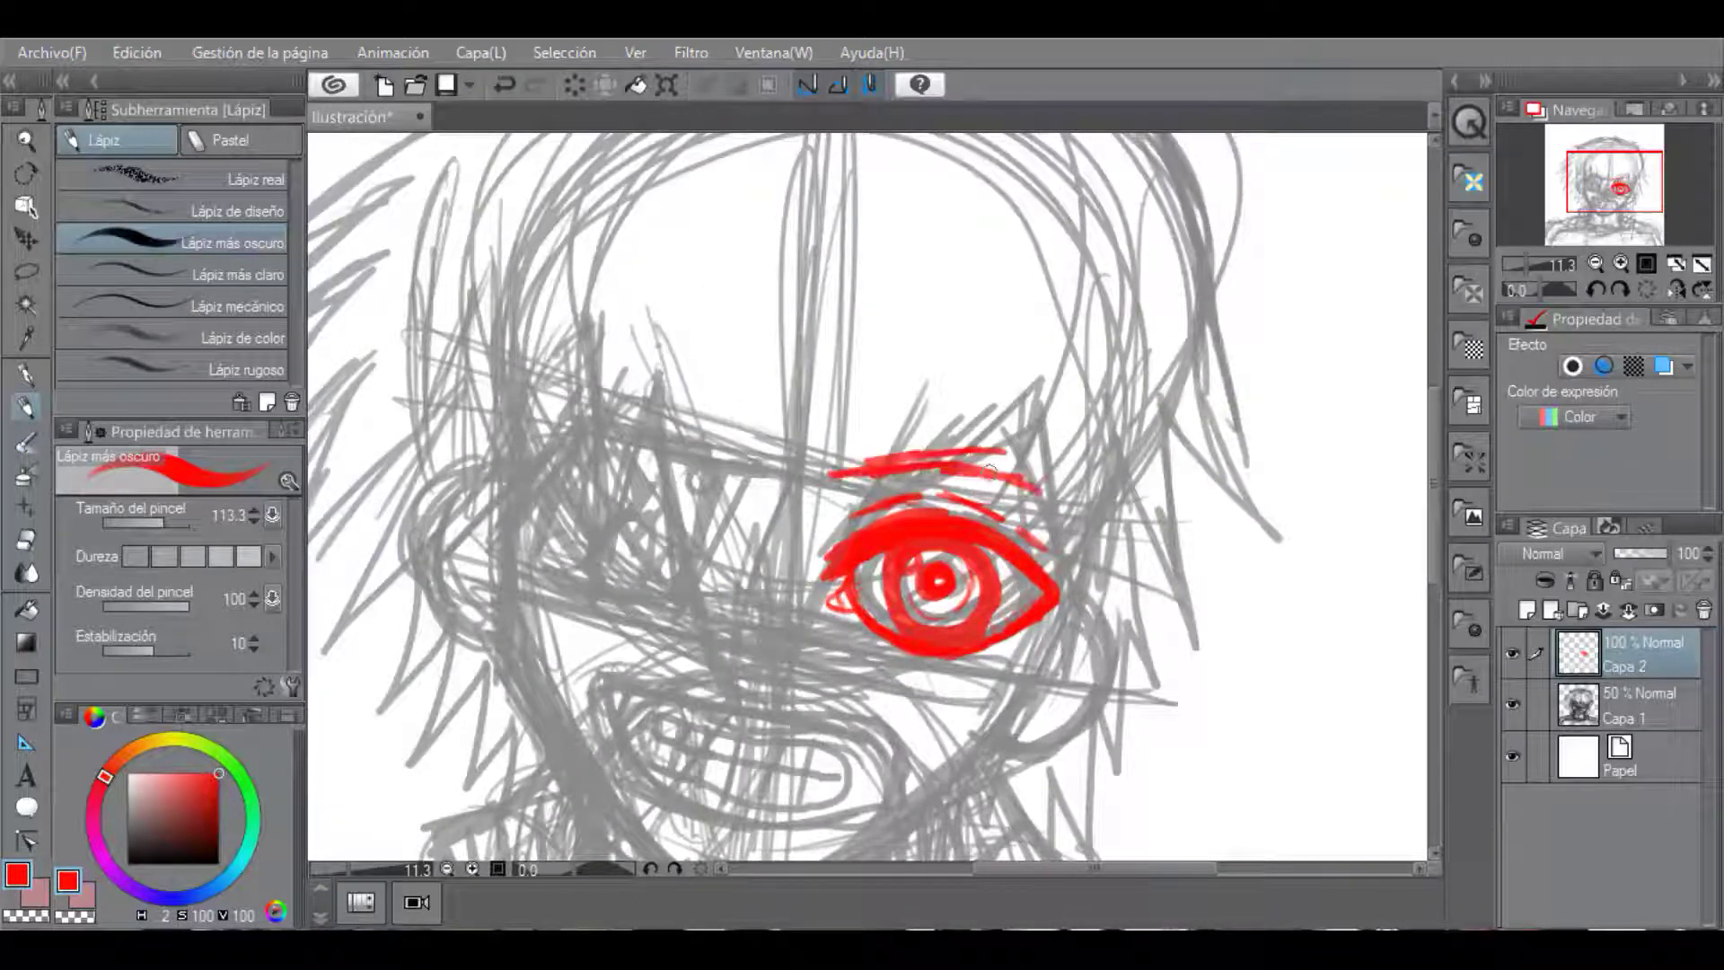
{"action": "left_click_drag", "start_coordinate": [925, 444], "coordinate": [1077, 503]}
Draw the jagged fringe across the left of the face and the hair locks beside the right eye in red.
{"action": "mouse_move", "coordinate": [889, 442]}
{"action": "left_mouse_down"}
{"action": "mouse_move", "coordinate": [763, 675]}
{"action": "mouse_move", "coordinate": [665, 422]}
{"action": "mouse_move", "coordinate": [534, 584]}
{"action": "mouse_move", "coordinate": [435, 564]}
{"action": "mouse_move", "coordinate": [345, 597]}
{"action": "left_mouse_up"}
{"action": "mouse_move", "coordinate": [885, 503]}
{"action": "left_mouse_down"}
{"action": "mouse_move", "coordinate": [1033, 391]}
{"action": "mouse_move", "coordinate": [1006, 700]}
{"action": "mouse_move", "coordinate": [1203, 669]}
{"action": "mouse_move", "coordinate": [1212, 224]}
{"action": "left_mouse_up"}
{"action": "scroll", "coordinate": [1270, 299], "scroll_direction": "down", "scroll_amount": 2}
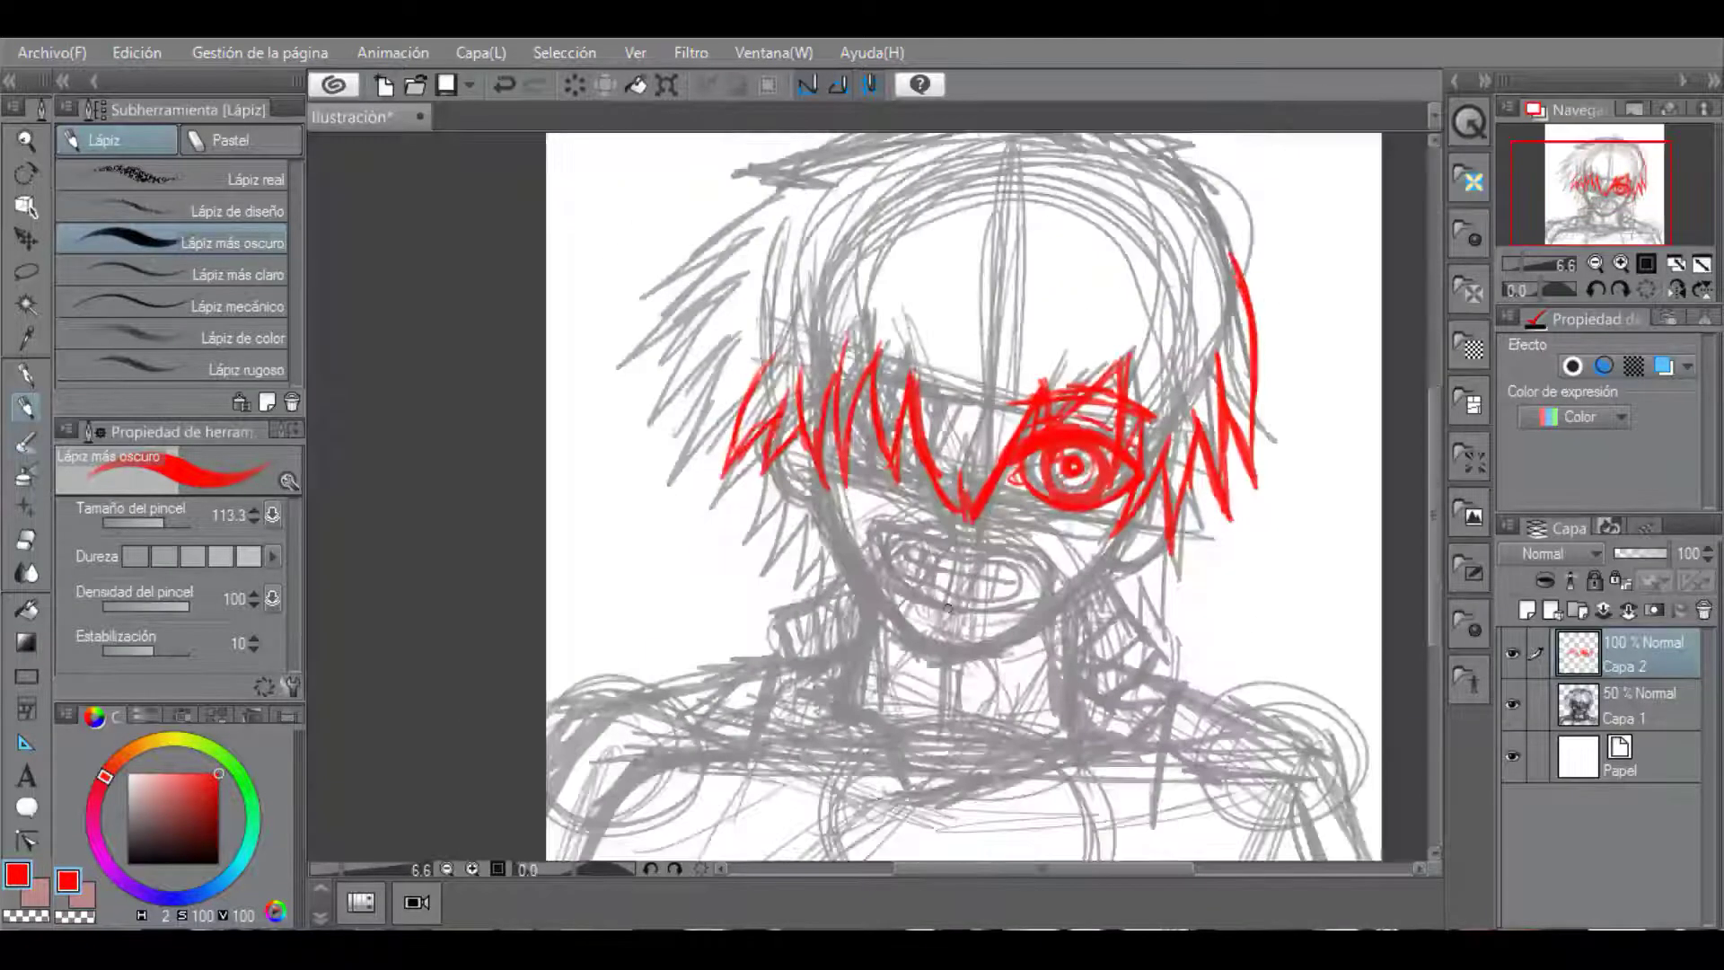
{"action": "key", "text": "asciicircum"}
{"action": "left_click_drag", "start_coordinate": [1311, 358], "coordinate": [1301, 536]}
{"action": "mouse_move", "coordinate": [1309, 390]}
{"action": "left_mouse_down"}
{"action": "mouse_move", "coordinate": [1316, 277]}
{"action": "mouse_move", "coordinate": [1255, 235]}
{"action": "left_mouse_up"}
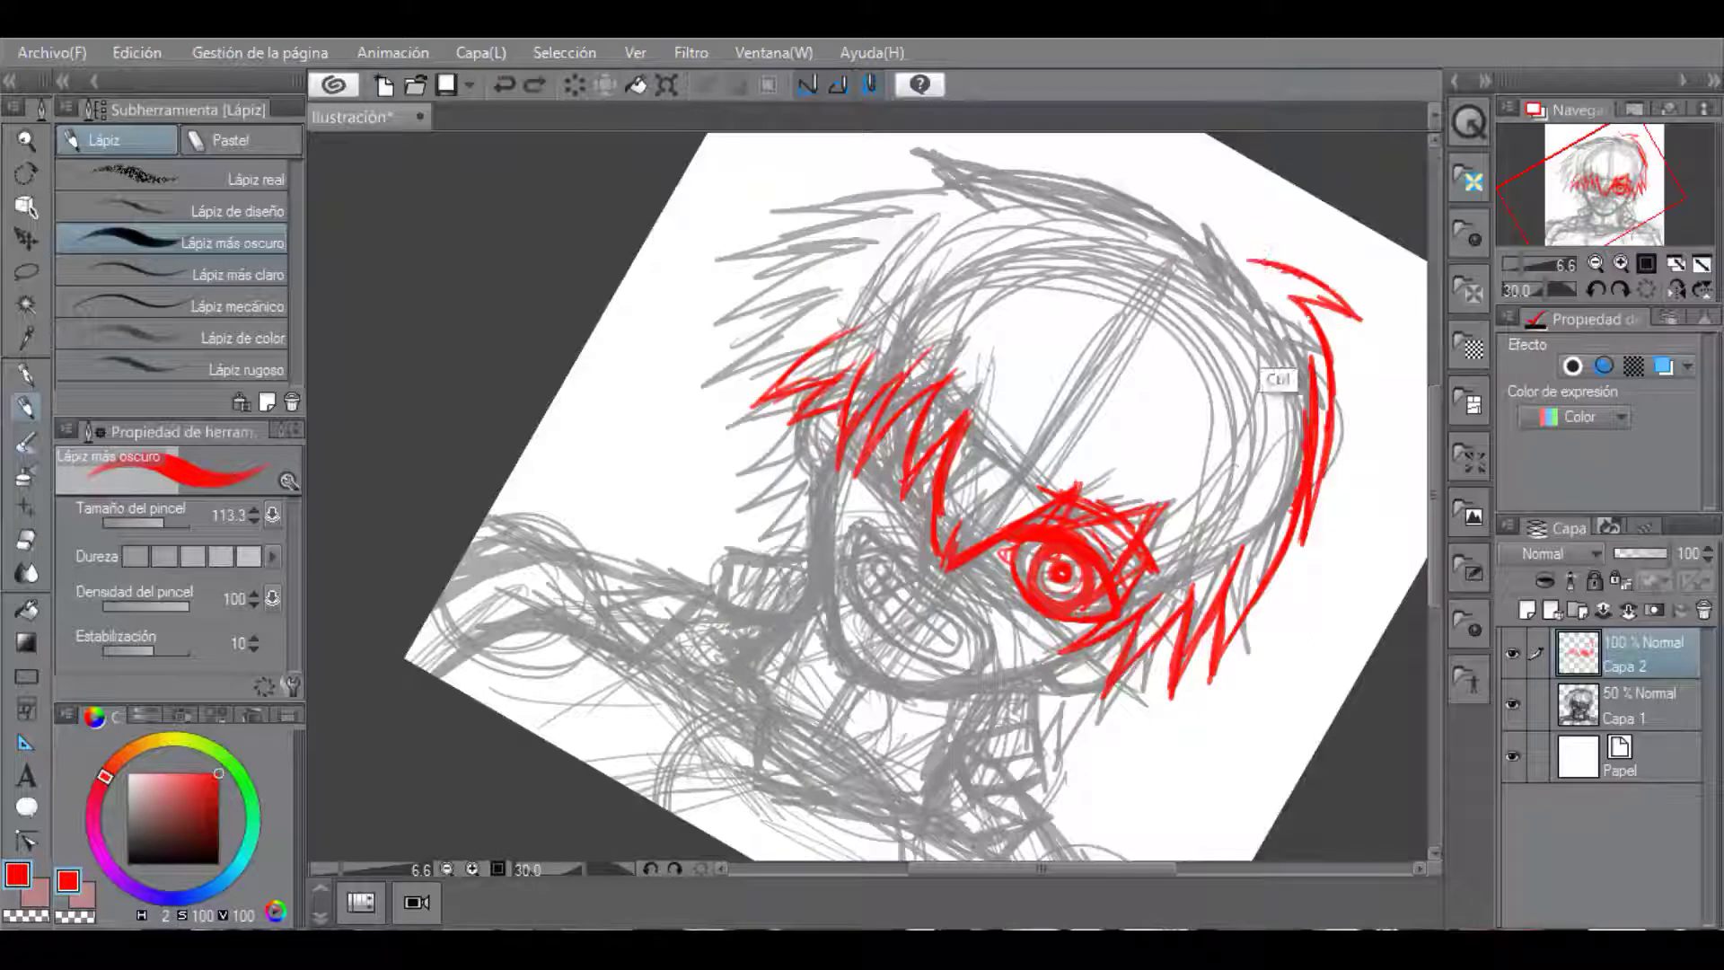
{"action": "key", "text": "ctrl+z"}
{"action": "key", "text": "ctrl+z"}
{"action": "key", "text": "ctrl+z"}
Draw the hair contour in red around the head, with extra fringe strands and spiky locks below both ears.
{"action": "mouse_move", "coordinate": [1280, 558]}
{"action": "left_mouse_down"}
{"action": "mouse_move", "coordinate": [1311, 368]}
{"action": "mouse_move", "coordinate": [1256, 204]}
{"action": "mouse_move", "coordinate": [1104, 190]}
{"action": "mouse_move", "coordinate": [817, 211]}
{"action": "mouse_move", "coordinate": [750, 261]}
{"action": "mouse_move", "coordinate": [696, 373]}
{"action": "mouse_move", "coordinate": [845, 359]}
{"action": "left_mouse_up"}
{"action": "left_click_drag", "start_coordinate": [1007, 428], "coordinate": [969, 516]}
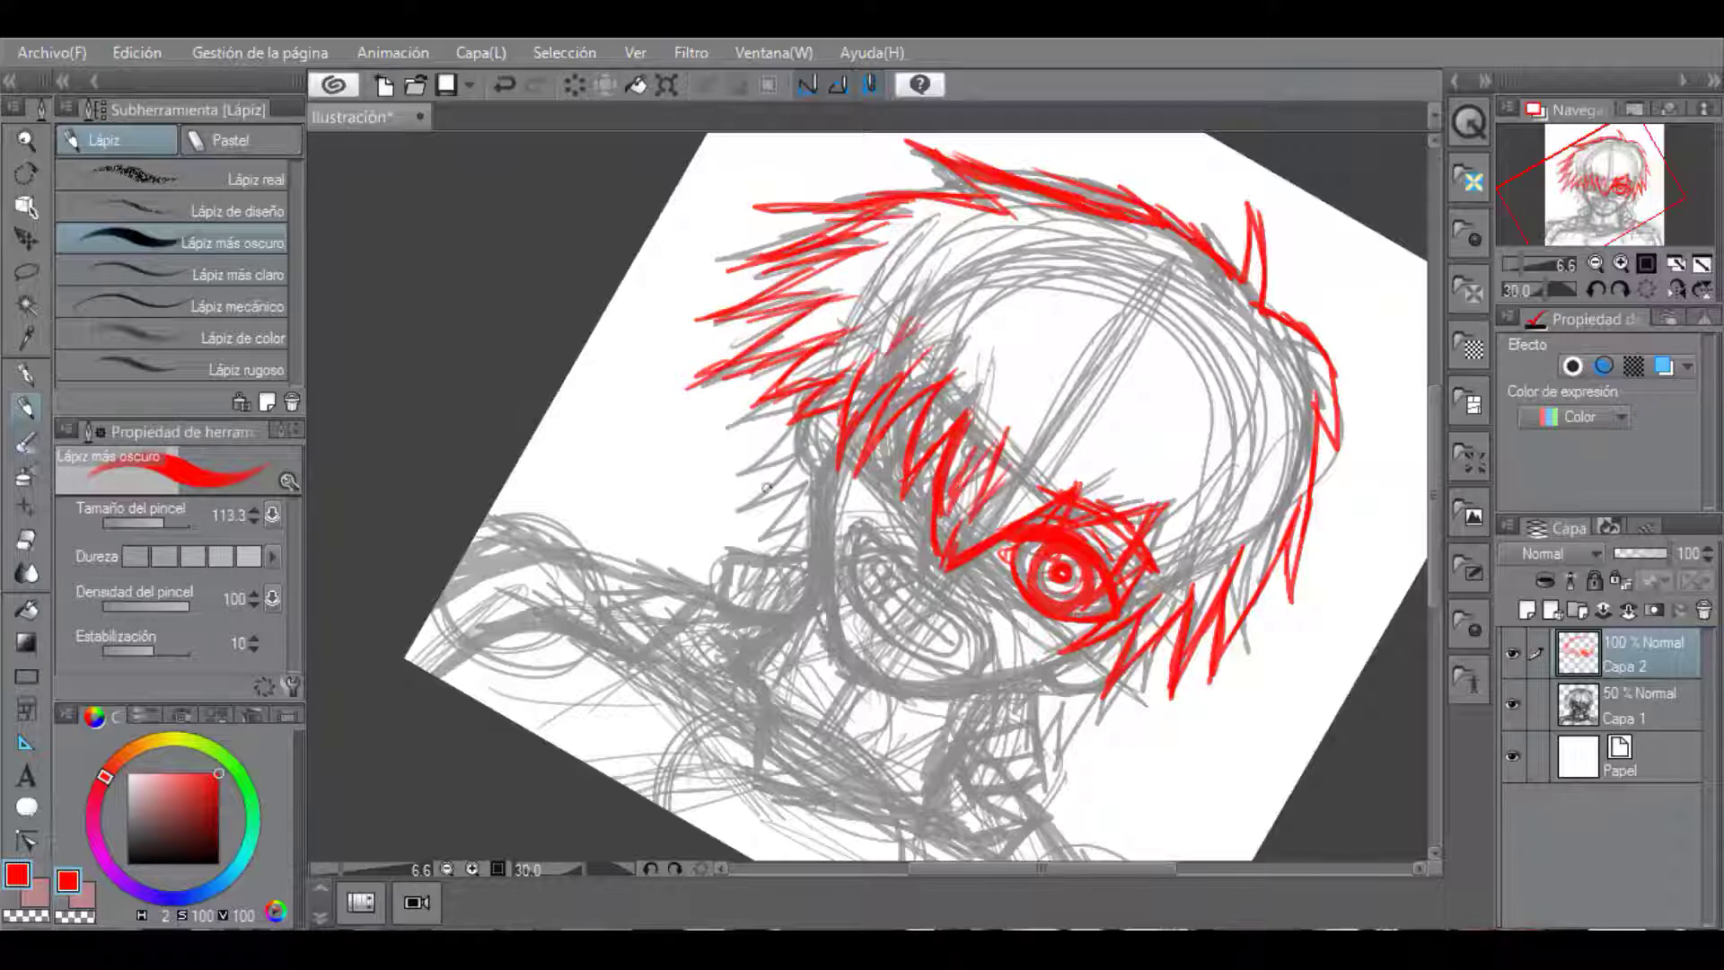
{"action": "left_click_drag", "start_coordinate": [770, 488], "coordinate": [790, 561]}
{"action": "left_click_drag", "start_coordinate": [1091, 683], "coordinate": [1032, 763]}
Mark five small V-shaped hair strokes in red across the upper forehead.
{"action": "left_click_drag", "start_coordinate": [979, 323], "coordinate": [1019, 310]}
{"action": "left_click_drag", "start_coordinate": [1059, 346], "coordinate": [1077, 382]}
{"action": "left_click_drag", "start_coordinate": [1118, 431], "coordinate": [1145, 404]}
{"action": "mouse_move", "coordinate": [1174, 422]}
{"action": "left_mouse_down"}
{"action": "mouse_move", "coordinate": [1166, 454]}
{"action": "mouse_move", "coordinate": [1183, 449]}
{"action": "left_mouse_up"}
{"action": "left_click_drag", "start_coordinate": [1203, 456], "coordinate": [1220, 476]}
Thicken the red hair contour along the top and right side with overlapping pointed strokes.
{"action": "left_click_drag", "start_coordinate": [1248, 273], "coordinate": [1060, 169]}
{"action": "left_click_drag", "start_coordinate": [1167, 199], "coordinate": [771, 214]}
{"action": "mouse_move", "coordinate": [1205, 211]}
{"action": "left_mouse_down"}
{"action": "mouse_move", "coordinate": [1284, 314]}
{"action": "mouse_move", "coordinate": [1344, 501]}
{"action": "left_mouse_up"}
{"action": "left_click_drag", "start_coordinate": [1307, 395], "coordinate": [1339, 481]}
{"action": "left_click_drag", "start_coordinate": [1327, 422], "coordinate": [1294, 588]}
{"action": "left_click_drag", "start_coordinate": [1327, 462], "coordinate": [1285, 626]}
{"action": "left_click_drag", "start_coordinate": [1275, 552], "coordinate": [1217, 690]}
{"action": "left_click_drag", "start_coordinate": [1233, 599], "coordinate": [1216, 707]}
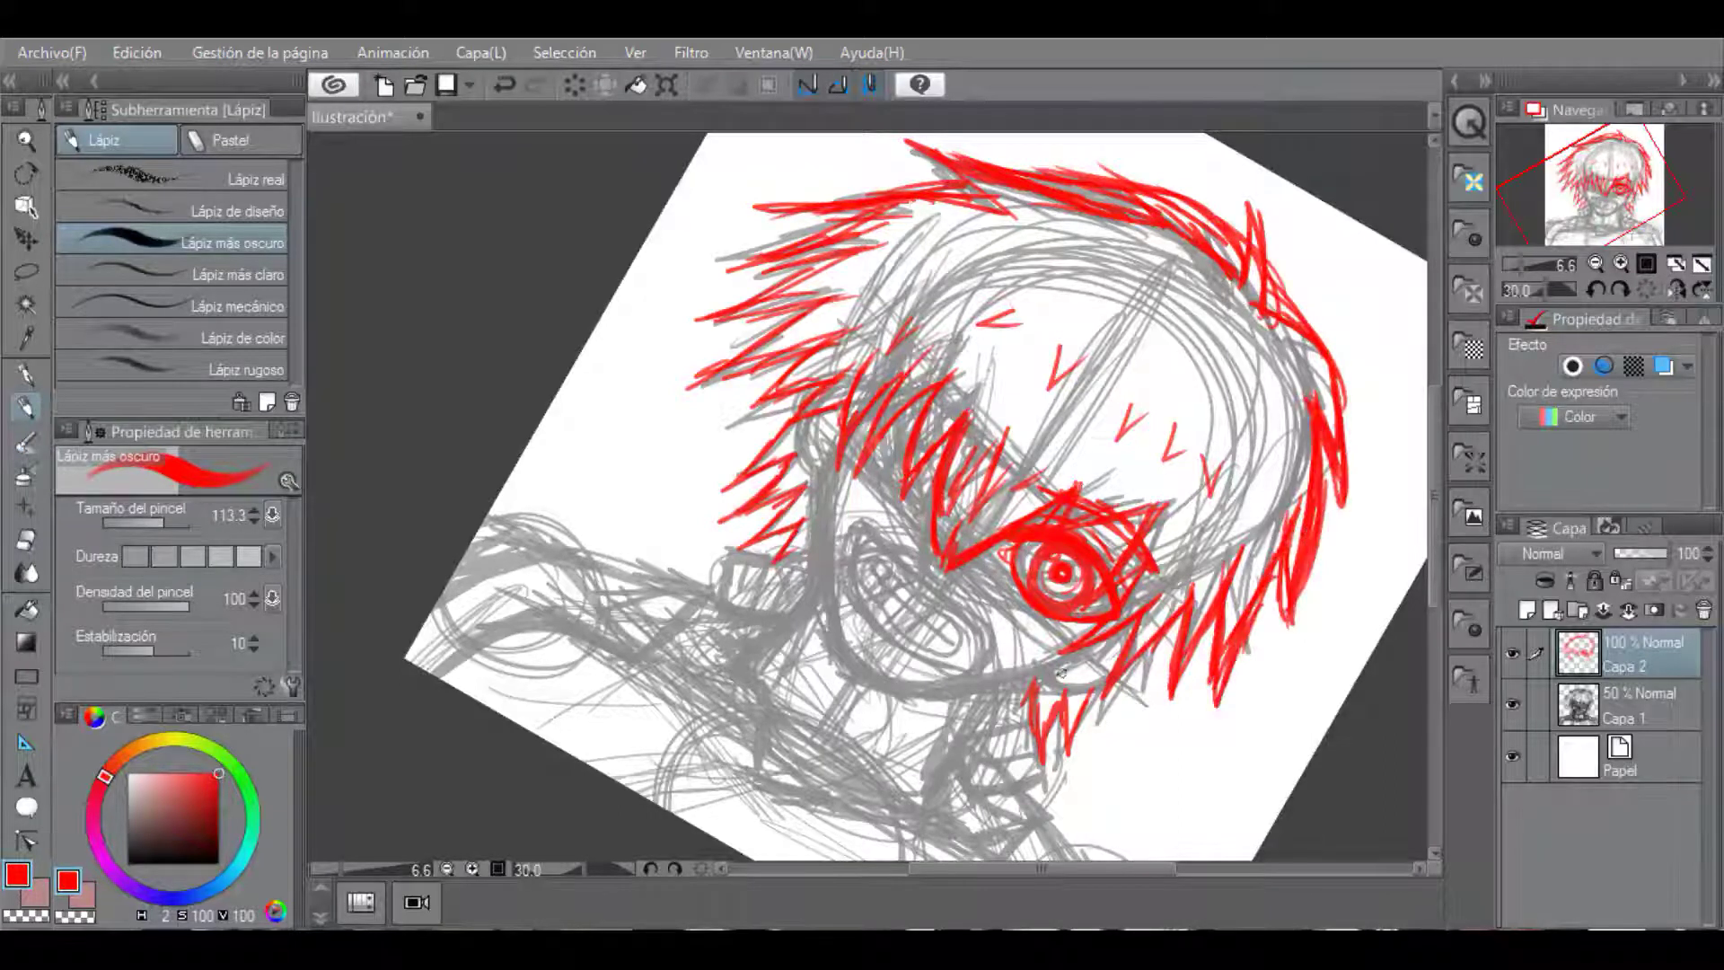
Choose dark red and draw the left ear and the left side of the jaw.
{"action": "left_click", "coordinate": [218, 820]}
{"action": "left_click_drag", "start_coordinate": [833, 425], "coordinate": [813, 449]}
{"action": "mouse_move", "coordinate": [834, 444]}
{"action": "left_mouse_down"}
{"action": "mouse_move", "coordinate": [813, 485]}
{"action": "mouse_move", "coordinate": [815, 619]}
{"action": "mouse_move", "coordinate": [847, 669]}
{"action": "left_mouse_up"}
Rotate the canvas and draw the chin and right side of the jaw in dark red.
{"action": "key", "text": "asciicircum"}
{"action": "key", "text": "asciicircum"}
{"action": "key", "text": "asciicircum"}
{"action": "key", "text": "asciicircum"}
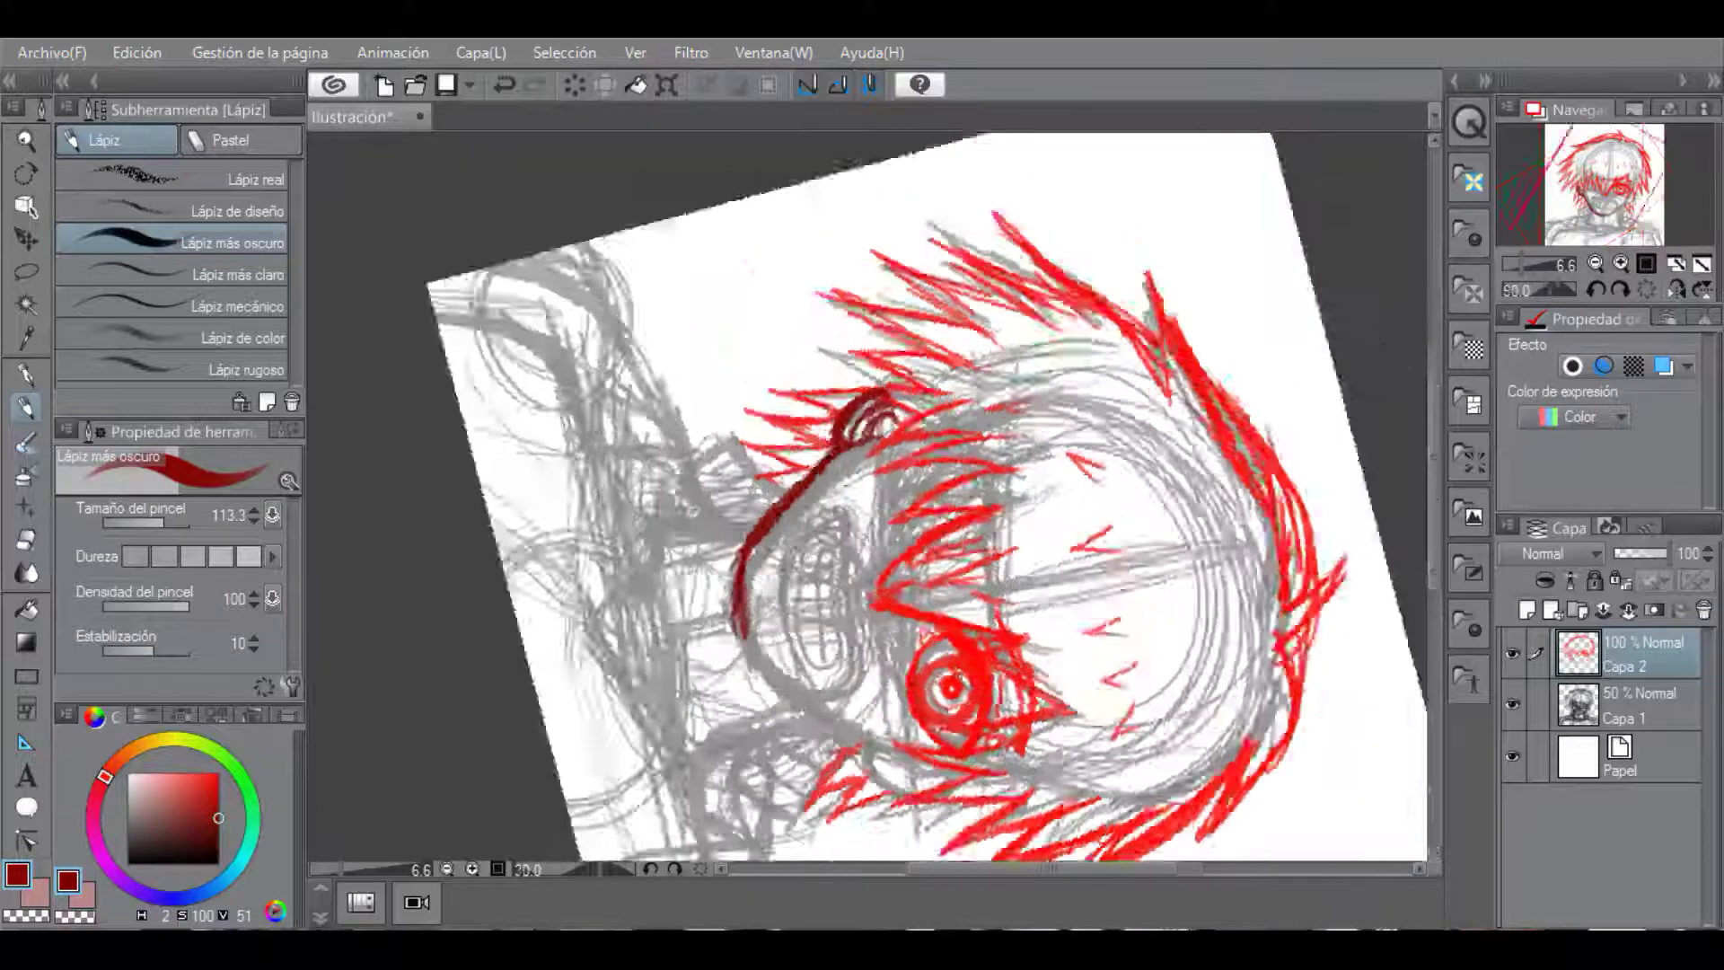
{"action": "left_click_drag", "start_coordinate": [721, 654], "coordinate": [816, 754]}
{"action": "left_click_drag", "start_coordinate": [715, 579], "coordinate": [732, 669]}
{"action": "left_click_drag", "start_coordinate": [718, 620], "coordinate": [785, 718]}
{"action": "left_click_drag", "start_coordinate": [716, 540], "coordinate": [718, 618]}
{"action": "left_click_drag", "start_coordinate": [776, 727], "coordinate": [844, 758]}
{"action": "mouse_move", "coordinate": [791, 743]}
{"action": "left_mouse_down"}
{"action": "mouse_move", "coordinate": [872, 770]}
{"action": "mouse_move", "coordinate": [880, 794]}
{"action": "mouse_move", "coordinate": [858, 791]}
{"action": "left_mouse_up"}
{"action": "key", "text": "ctrl+z"}
{"action": "key", "text": "ctrl+z"}
{"action": "key", "text": "ctrl+z"}
{"action": "key", "text": "ctrl+z"}
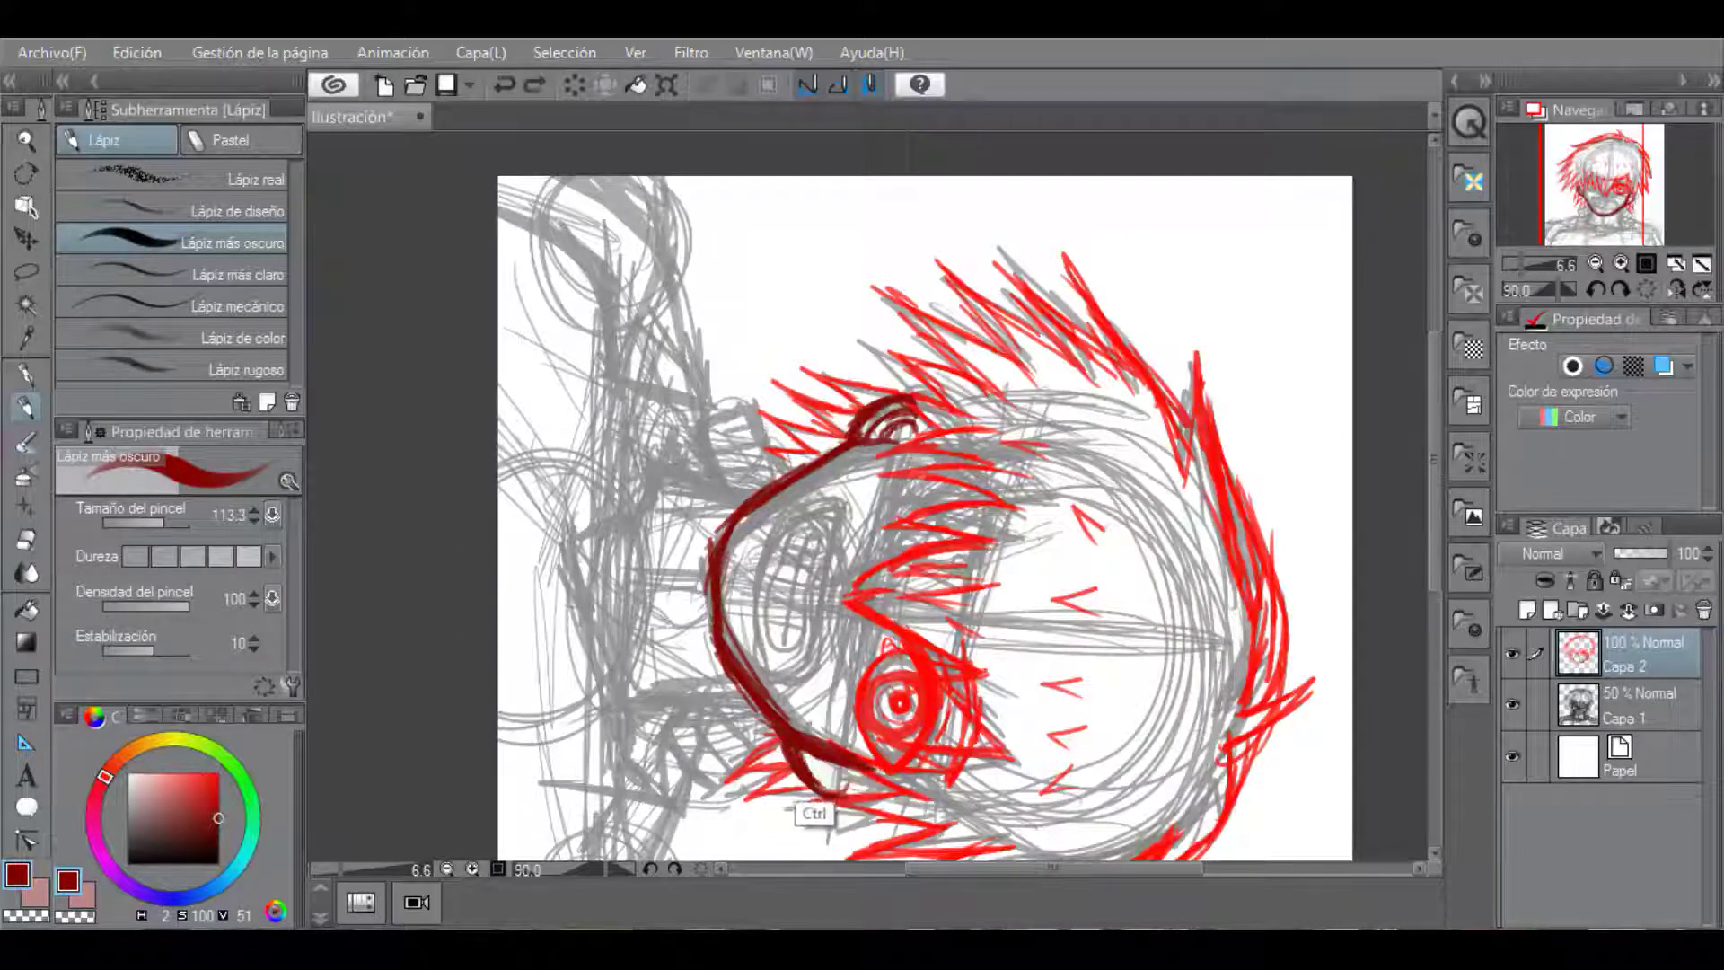
Draw the right ear and outline the neck piece below the chin in dark red.
{"action": "left_click", "coordinate": [674, 868]}
{"action": "mouse_move", "coordinate": [617, 429]}
{"action": "left_mouse_down"}
{"action": "mouse_move", "coordinate": [566, 454]}
{"action": "mouse_move", "coordinate": [579, 505]}
{"action": "left_mouse_up"}
{"action": "left_click_drag", "start_coordinate": [641, 395], "coordinate": [664, 262]}
{"action": "mouse_move", "coordinate": [857, 384]}
{"action": "left_mouse_down"}
{"action": "mouse_move", "coordinate": [886, 274]}
{"action": "mouse_move", "coordinate": [667, 262]}
{"action": "left_mouse_up"}
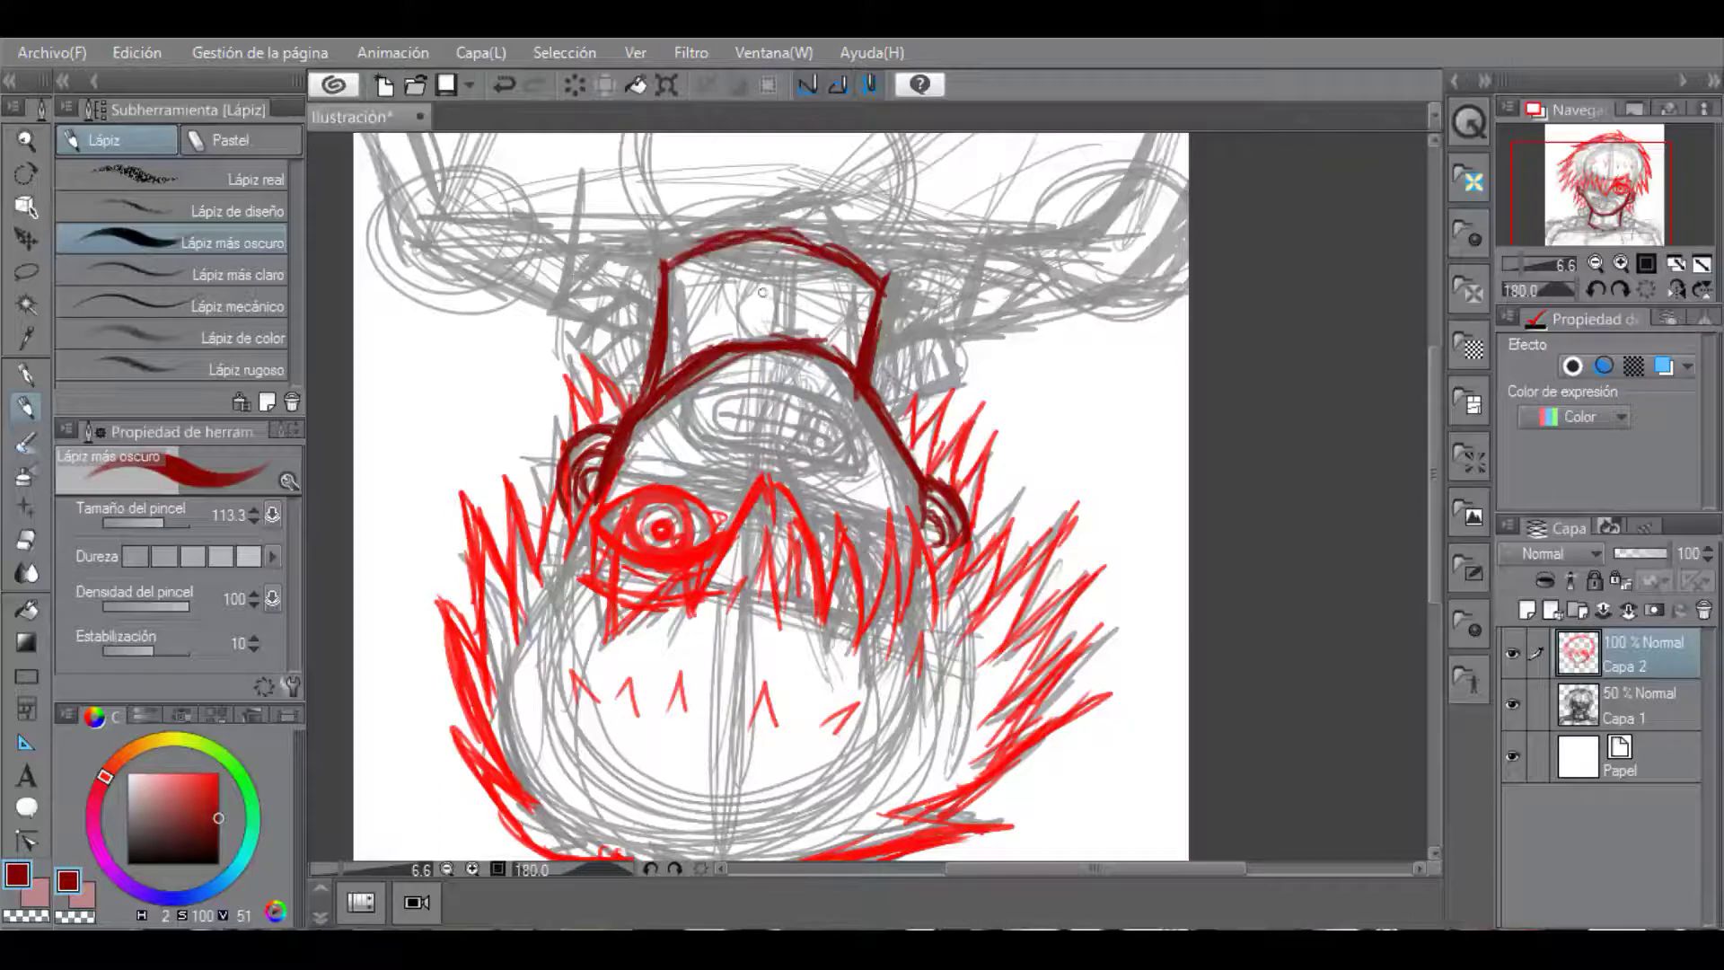
Draw the neck piece's centre seam and a small rounded block on each side of it in dark red.
{"action": "mouse_move", "coordinate": [781, 240]}
{"action": "left_mouse_down"}
{"action": "mouse_move", "coordinate": [773, 308]}
{"action": "mouse_move", "coordinate": [719, 338]}
{"action": "left_mouse_up"}
{"action": "left_click_drag", "start_coordinate": [776, 305], "coordinate": [822, 343]}
{"action": "left_click_drag", "start_coordinate": [877, 344], "coordinate": [943, 330]}
{"action": "left_click_drag", "start_coordinate": [943, 331], "coordinate": [951, 390]}
{"action": "left_click_drag", "start_coordinate": [951, 390], "coordinate": [884, 399]}
{"action": "left_click_drag", "start_coordinate": [648, 310], "coordinate": [606, 422]}
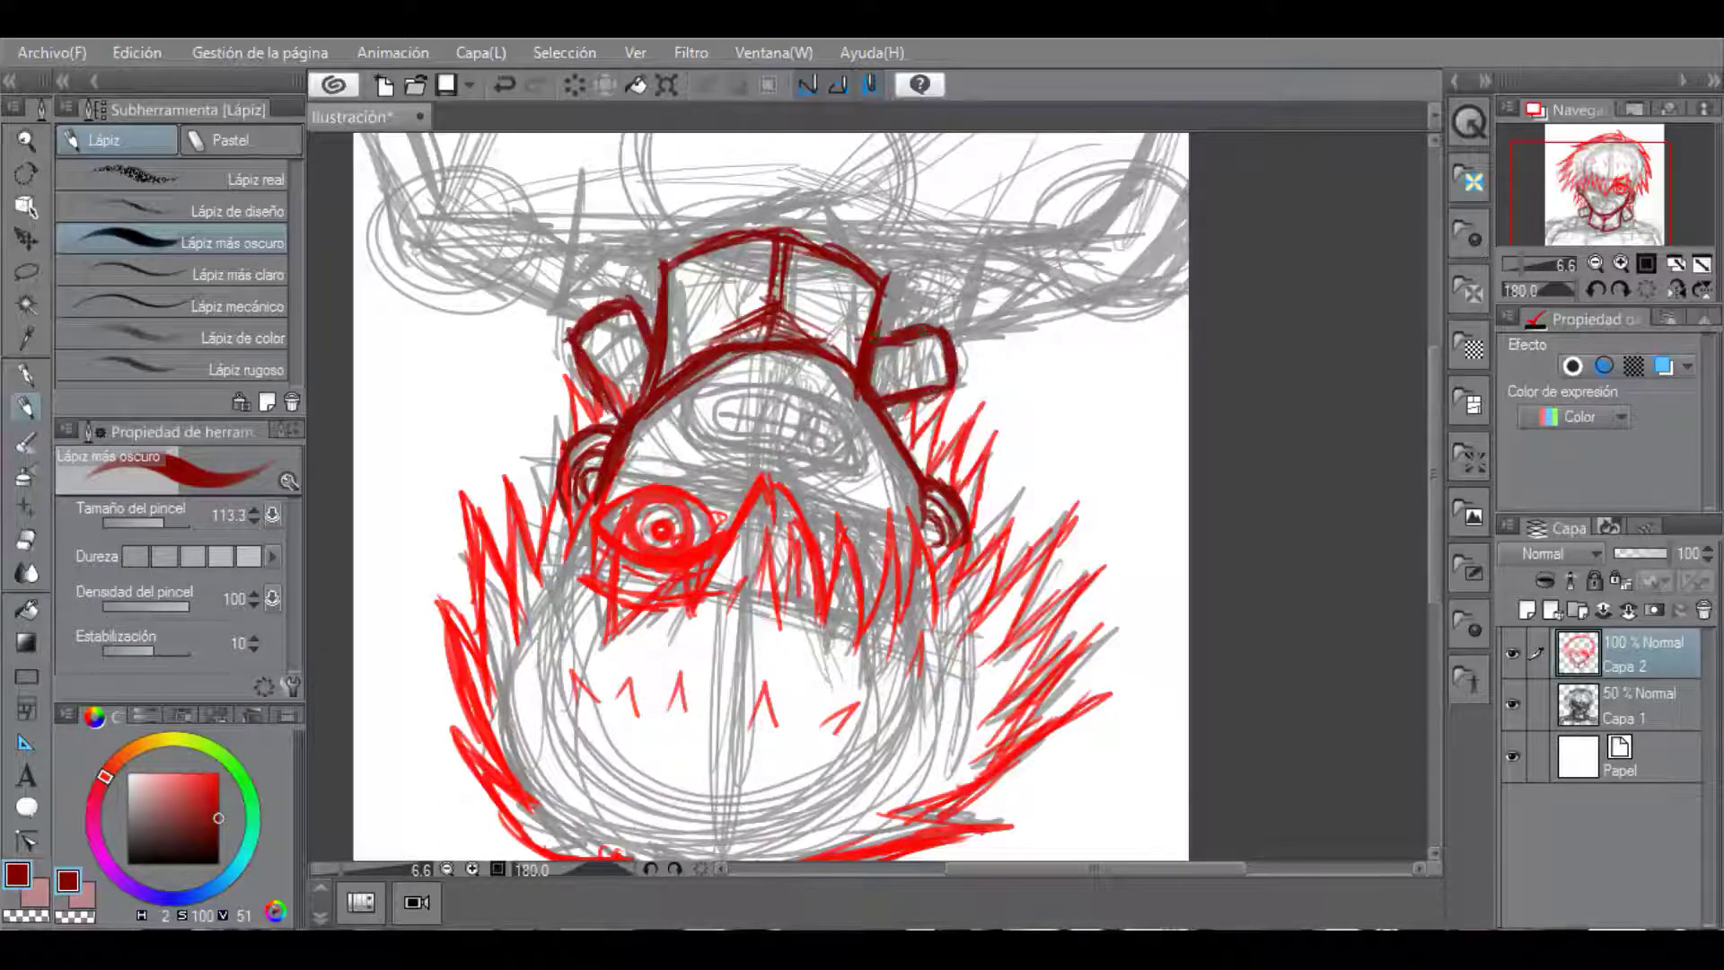
Sketch the mask's upper edge across the face, the rectangular eyepatch with its strap, and the nose in dark red.
{"action": "mouse_move", "coordinate": [665, 468]}
{"action": "left_mouse_down"}
{"action": "mouse_move", "coordinate": [823, 501]}
{"action": "mouse_move", "coordinate": [911, 543]}
{"action": "left_mouse_up"}
{"action": "mouse_move", "coordinate": [788, 494]}
{"action": "left_mouse_down"}
{"action": "mouse_move", "coordinate": [777, 609]}
{"action": "mouse_move", "coordinate": [908, 619]}
{"action": "left_mouse_up"}
{"action": "left_click_drag", "start_coordinate": [912, 529], "coordinate": [894, 593]}
{"action": "left_click_drag", "start_coordinate": [732, 489], "coordinate": [790, 566]}
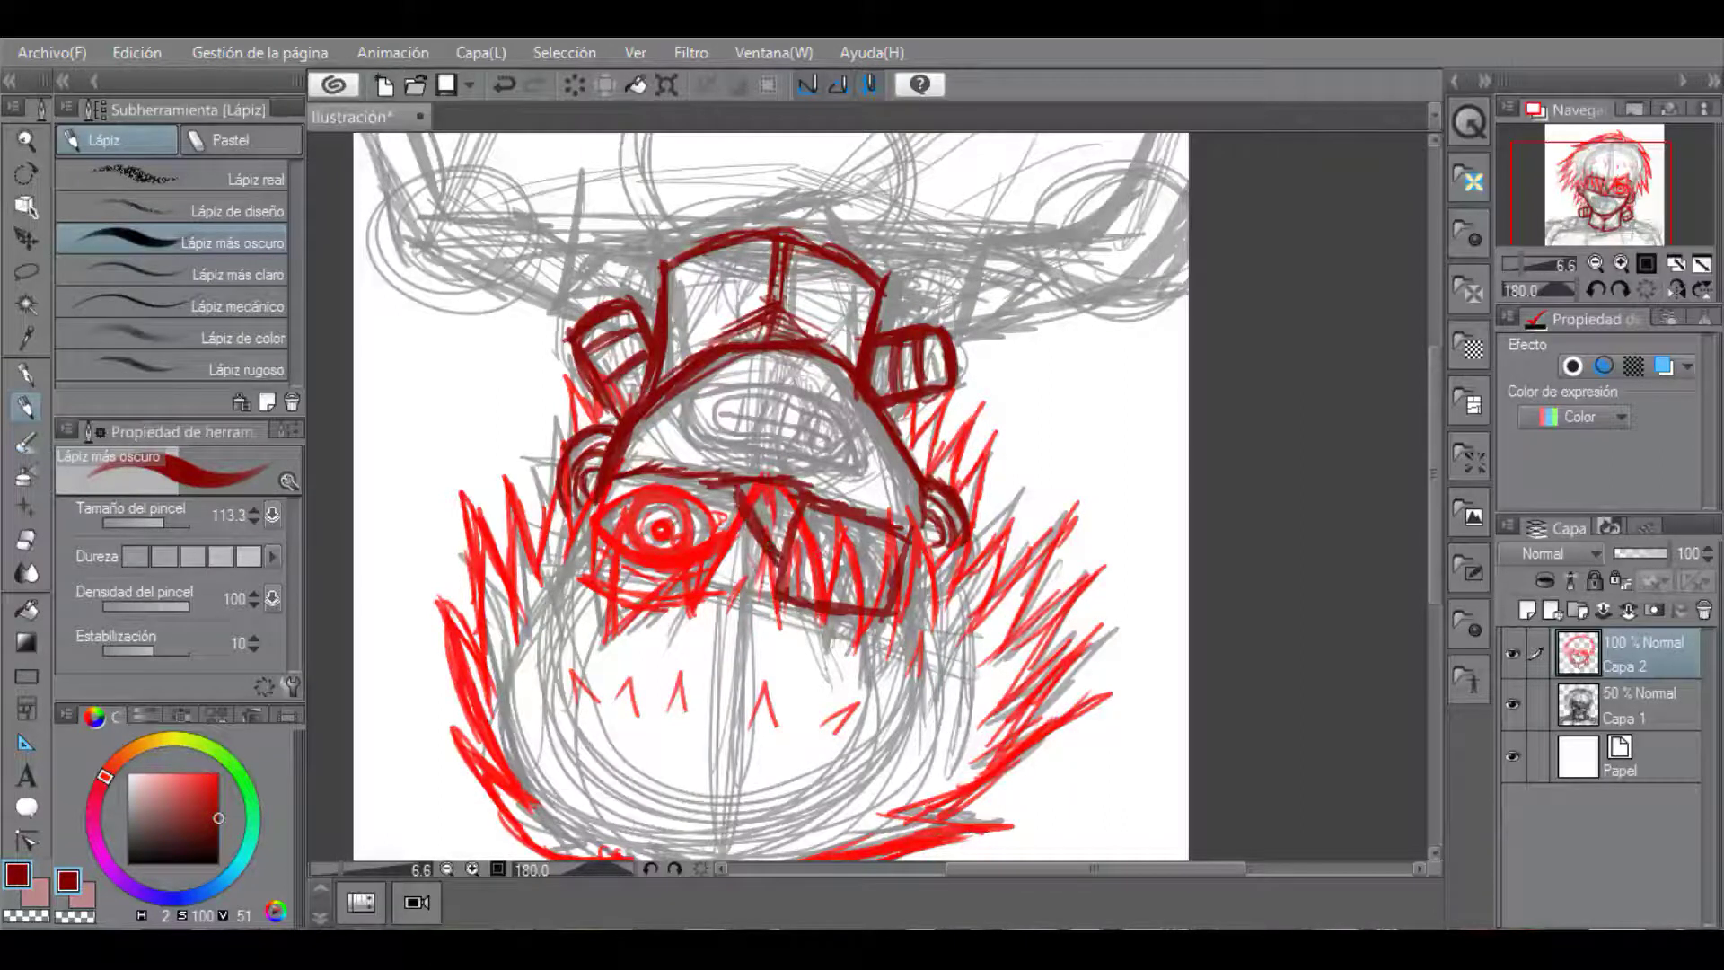
{"action": "left_click_drag", "start_coordinate": [716, 488], "coordinate": [754, 564]}
{"action": "left_click_drag", "start_coordinate": [733, 485], "coordinate": [807, 492]}
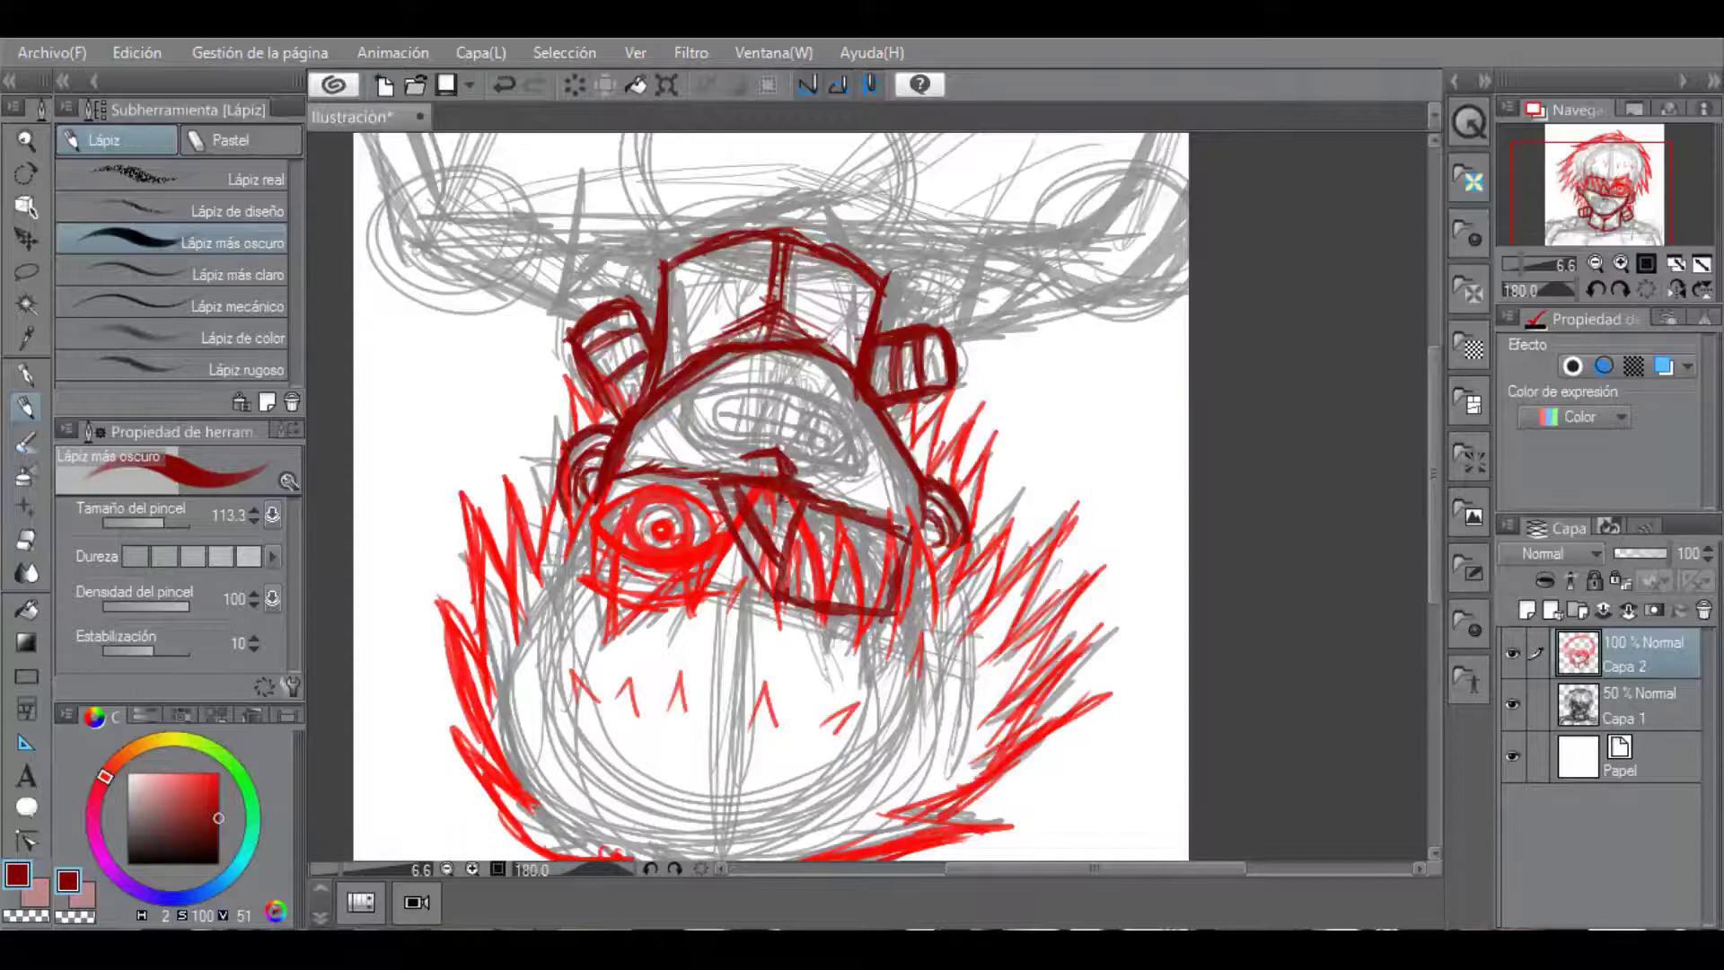
Choose a darker red and sketch the wide grinning mouth outline over the mask.
{"action": "key", "text": "shift+space"}
{"action": "scroll", "coordinate": [972, 651], "scroll_direction": "up", "scroll_amount": 3}
{"action": "left_click", "coordinate": [218, 843]}
{"action": "mouse_move", "coordinate": [1020, 538]}
{"action": "left_mouse_down"}
{"action": "mouse_move", "coordinate": [910, 521]}
{"action": "mouse_move", "coordinate": [756, 414]}
{"action": "mouse_move", "coordinate": [716, 413]}
{"action": "left_mouse_up"}
{"action": "mouse_move", "coordinate": [719, 409]}
{"action": "left_mouse_down"}
{"action": "mouse_move", "coordinate": [751, 319]}
{"action": "mouse_move", "coordinate": [887, 420]}
{"action": "left_mouse_up"}
{"action": "left_click_drag", "start_coordinate": [858, 380], "coordinate": [962, 400]}
{"action": "mouse_move", "coordinate": [864, 395]}
{"action": "left_mouse_down"}
{"action": "mouse_move", "coordinate": [938, 413]}
{"action": "mouse_move", "coordinate": [1140, 395]}
{"action": "mouse_move", "coordinate": [790, 499]}
{"action": "mouse_move", "coordinate": [875, 373]}
{"action": "mouse_move", "coordinate": [961, 494]}
{"action": "mouse_move", "coordinate": [1082, 386]}
{"action": "left_mouse_up"}
{"action": "left_click_drag", "start_coordinate": [792, 415], "coordinate": [1082, 460]}
{"action": "left_click_drag", "start_coordinate": [789, 361], "coordinate": [907, 413]}
{"action": "mouse_move", "coordinate": [1091, 456]}
{"action": "left_mouse_down"}
{"action": "mouse_move", "coordinate": [1078, 493]}
{"action": "mouse_move", "coordinate": [992, 440]}
{"action": "mouse_move", "coordinate": [812, 409]}
{"action": "left_mouse_up"}
Divide the mouth into teeth with a row of short vertical lines and one long line across.
{"action": "mouse_move", "coordinate": [840, 420]}
{"action": "left_mouse_down"}
{"action": "mouse_move", "coordinate": [836, 463]}
{"action": "mouse_move", "coordinate": [885, 480]}
{"action": "left_mouse_up"}
{"action": "left_click_drag", "start_coordinate": [931, 444], "coordinate": [921, 489]}
{"action": "left_click_drag", "start_coordinate": [977, 398], "coordinate": [968, 489]}
{"action": "left_click_drag", "start_coordinate": [1037, 400], "coordinate": [1019, 501]}
{"action": "left_click_drag", "start_coordinate": [1073, 393], "coordinate": [1070, 449]}
{"action": "mouse_move", "coordinate": [821, 453]}
{"action": "left_mouse_down"}
{"action": "mouse_move", "coordinate": [922, 487]}
{"action": "mouse_move", "coordinate": [1064, 488]}
{"action": "left_mouse_up"}
Choose black and sketch the pointed shirt collar and both shoulder lines.
{"action": "scroll", "coordinate": [1071, 461], "scroll_direction": "down", "scroll_amount": 5}
{"action": "left_click", "coordinate": [219, 864]}
{"action": "mouse_move", "coordinate": [925, 518]}
{"action": "left_mouse_down"}
{"action": "mouse_move", "coordinate": [989, 515]}
{"action": "mouse_move", "coordinate": [1029, 537]}
{"action": "mouse_move", "coordinate": [1114, 519]}
{"action": "mouse_move", "coordinate": [1153, 603]}
{"action": "left_mouse_up"}
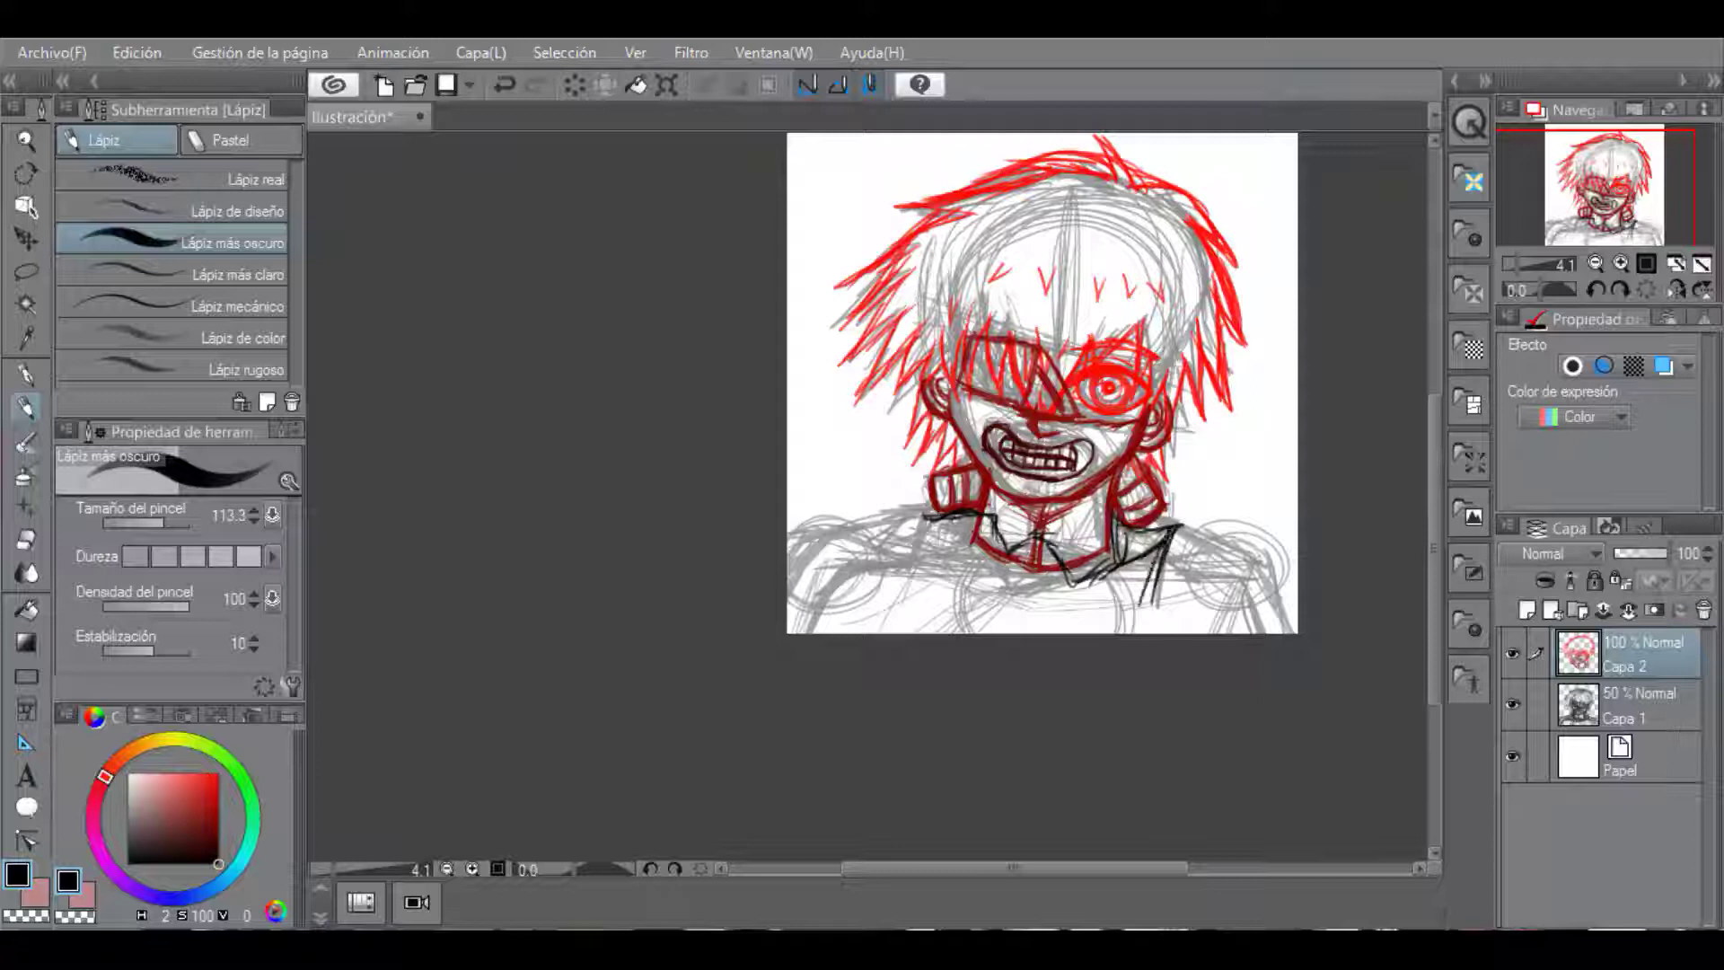
{"action": "mouse_move", "coordinate": [914, 510]}
{"action": "left_mouse_down"}
{"action": "mouse_move", "coordinate": [950, 587]}
{"action": "mouse_move", "coordinate": [926, 593]}
{"action": "left_mouse_up"}
{"action": "mouse_move", "coordinate": [932, 566]}
{"action": "left_mouse_down"}
{"action": "mouse_move", "coordinate": [851, 575]}
{"action": "mouse_move", "coordinate": [790, 631]}
{"action": "left_mouse_up"}
{"action": "left_click_drag", "start_coordinate": [1173, 564], "coordinate": [1233, 593]}
{"action": "left_click_drag", "start_coordinate": [1238, 581], "coordinate": [1294, 632]}
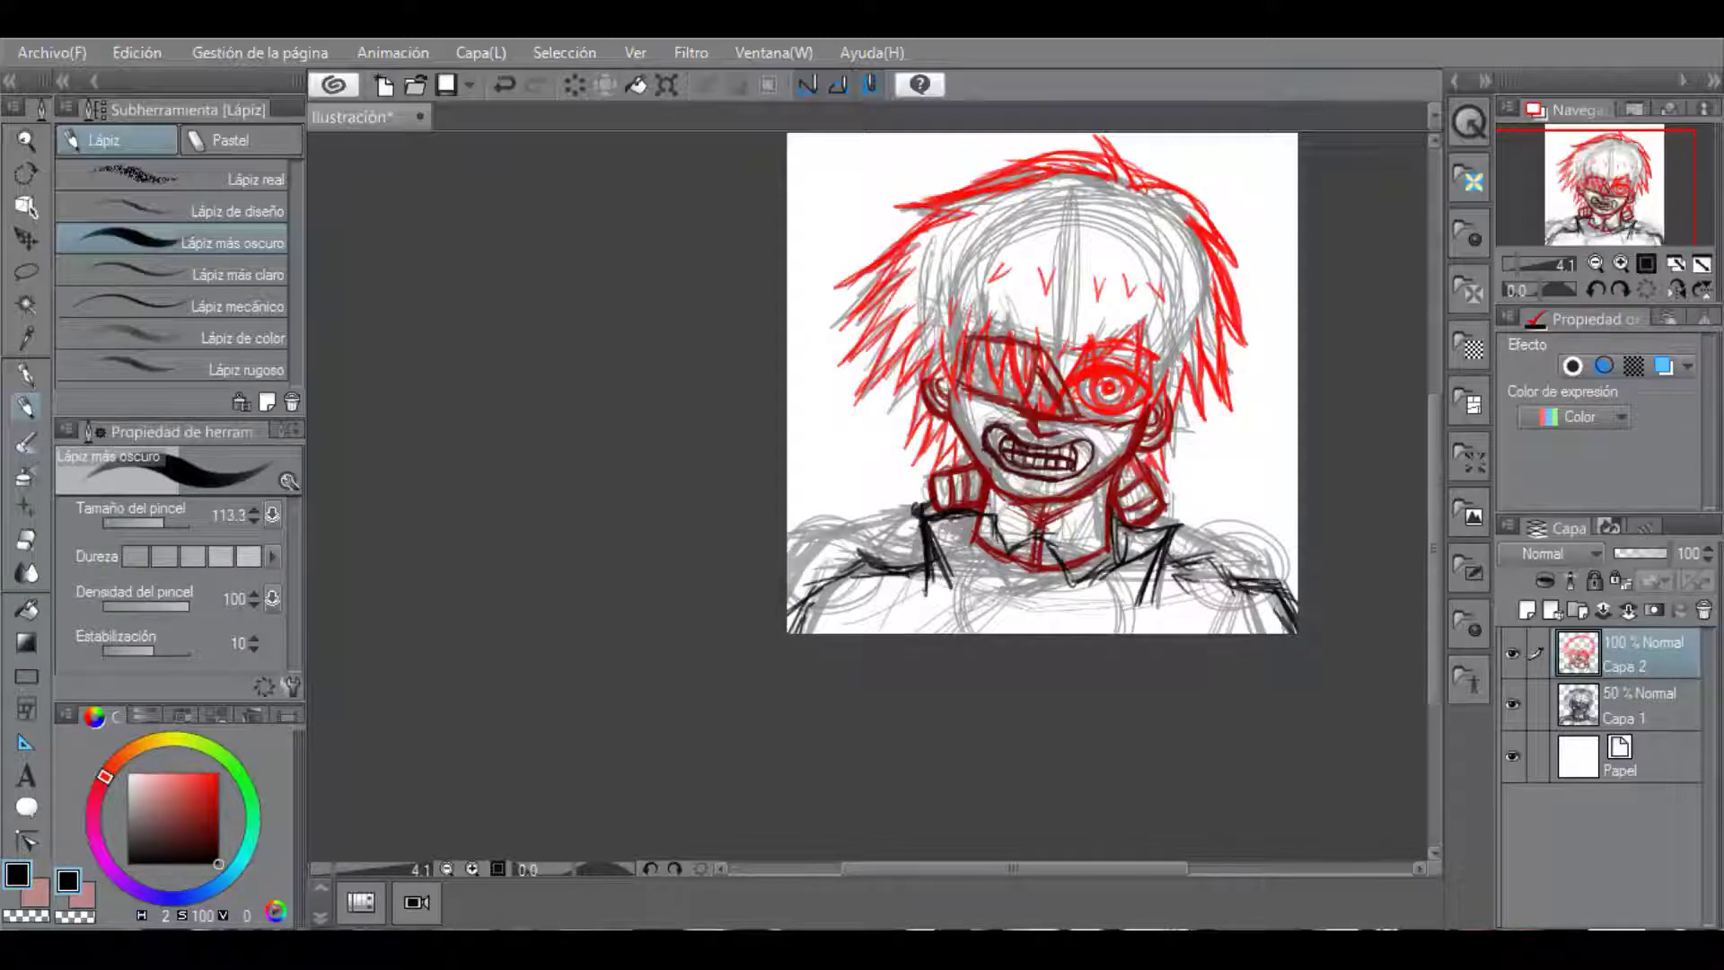
Lower the red sketch layer to 50% and the grey sketch layer to 25% opacity, and add a vector layer on top.
{"action": "left_click_drag", "start_coordinate": [1644, 553], "coordinate": [1620, 554]}
{"action": "left_click", "coordinate": [1625, 705]}
{"action": "left_click", "coordinate": [1528, 610]}
{"action": "left_click_drag", "start_coordinate": [1626, 705], "coordinate": [1625, 639]}
Choose the G pen with a brush size of 151.0 for inking.
{"action": "left_click", "coordinate": [26, 375]}
{"action": "key", "text": "Return"}
{"action": "left_click", "coordinate": [165, 522]}
{"action": "scroll", "coordinate": [1025, 200], "scroll_direction": "up", "scroll_amount": 2}
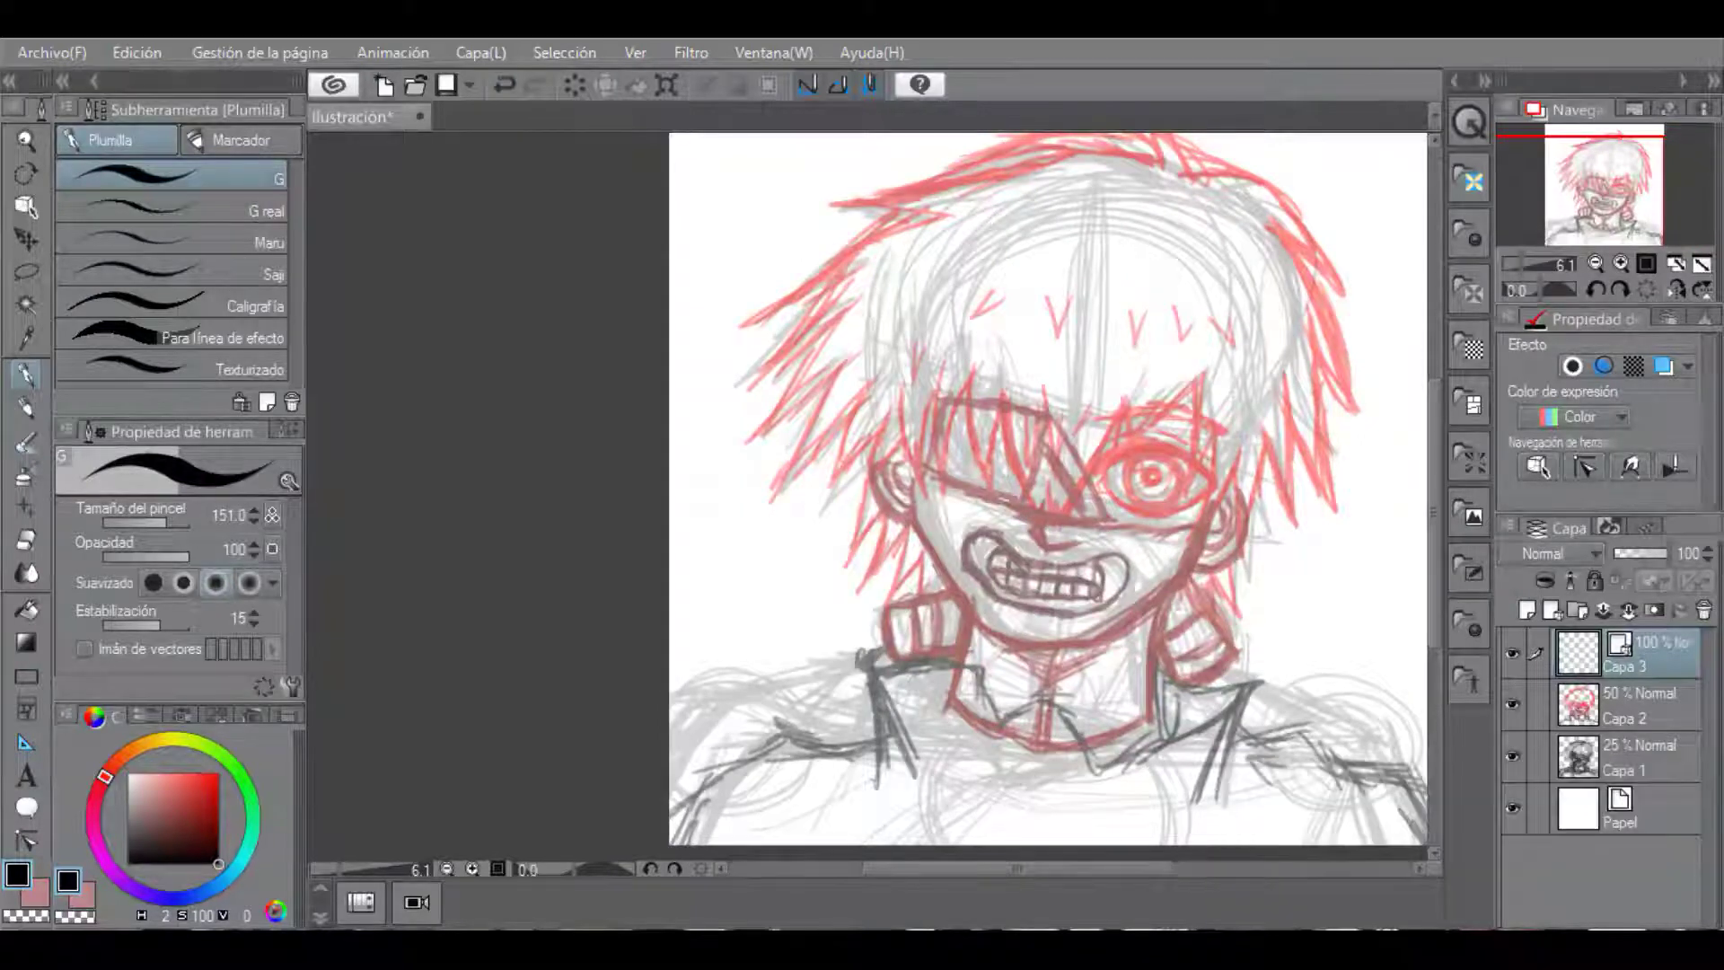
{"action": "left_click_drag", "start_coordinate": [1027, 476], "coordinate": [1035, 506]}
{"action": "key", "text": "ctrl+z"}
{"action": "key", "text": "ctrl+z"}
{"action": "key", "text": "ctrl+z"}
{"action": "scroll", "coordinate": [1052, 441], "scroll_direction": "up", "scroll_amount": 2}
{"action": "key", "text": "ctrl+z"}
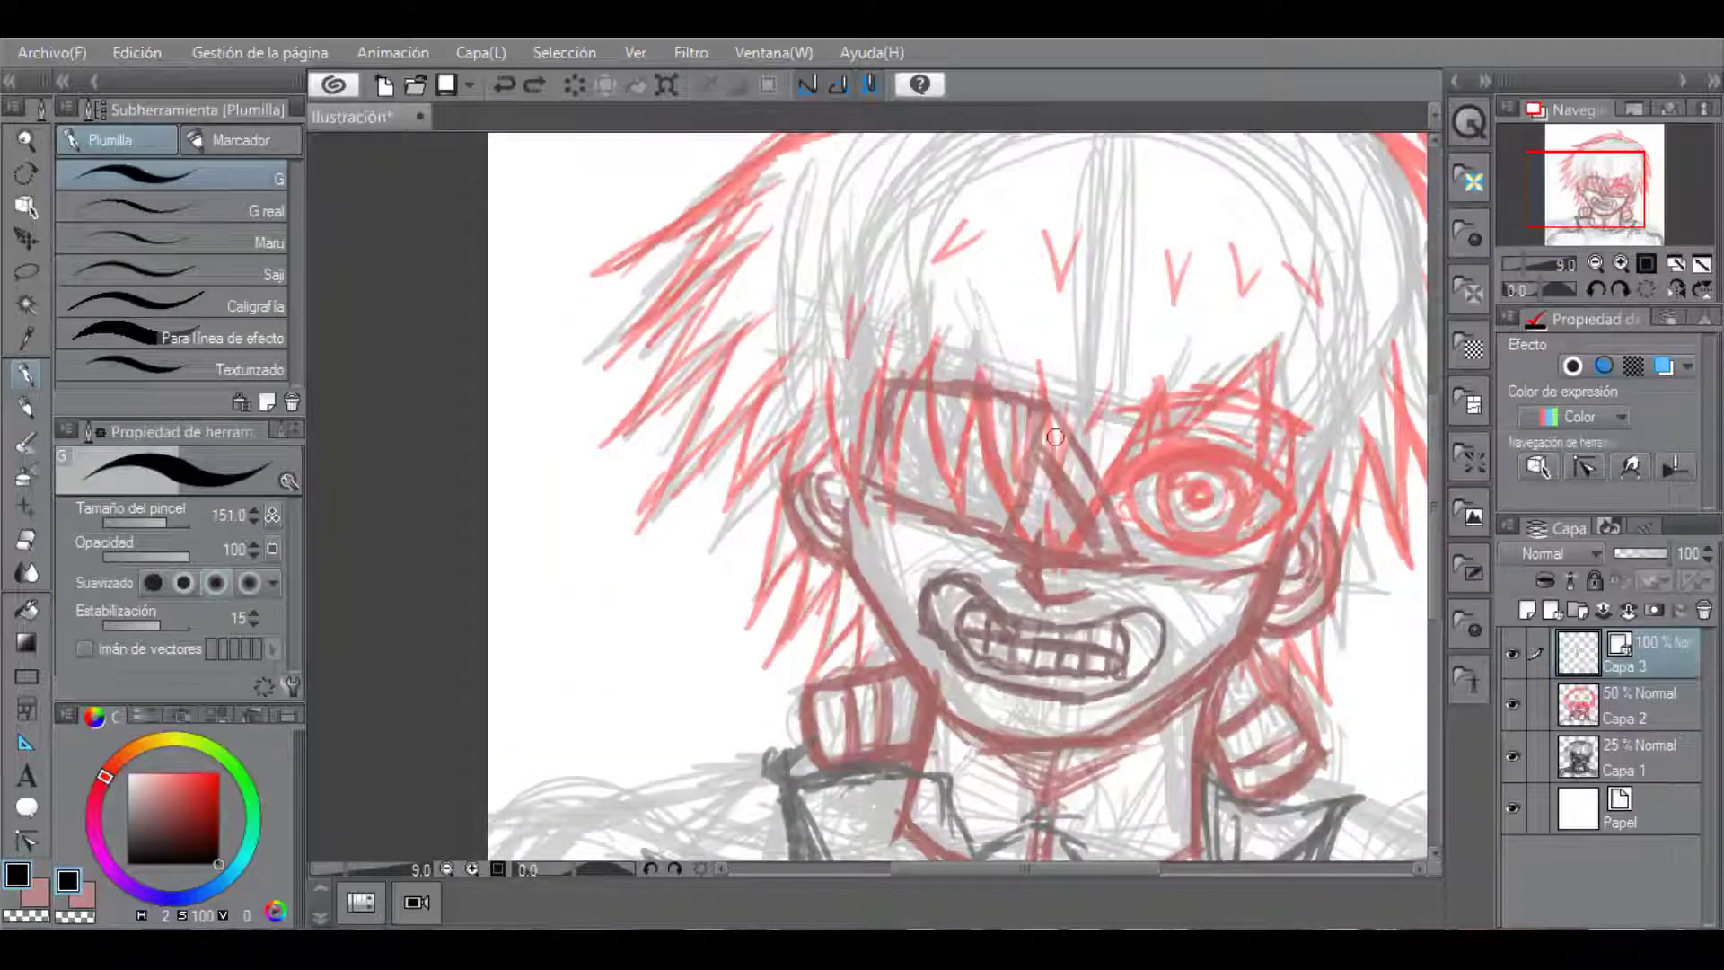
Ink the pointed centre strands of the bangs falling over the nose in black.
{"action": "mouse_move", "coordinate": [966, 351]}
{"action": "left_mouse_down"}
{"action": "mouse_move", "coordinate": [1013, 532]}
{"action": "mouse_move", "coordinate": [1023, 423]}
{"action": "left_mouse_up"}
{"action": "left_click_drag", "start_coordinate": [1024, 517], "coordinate": [1083, 437]}
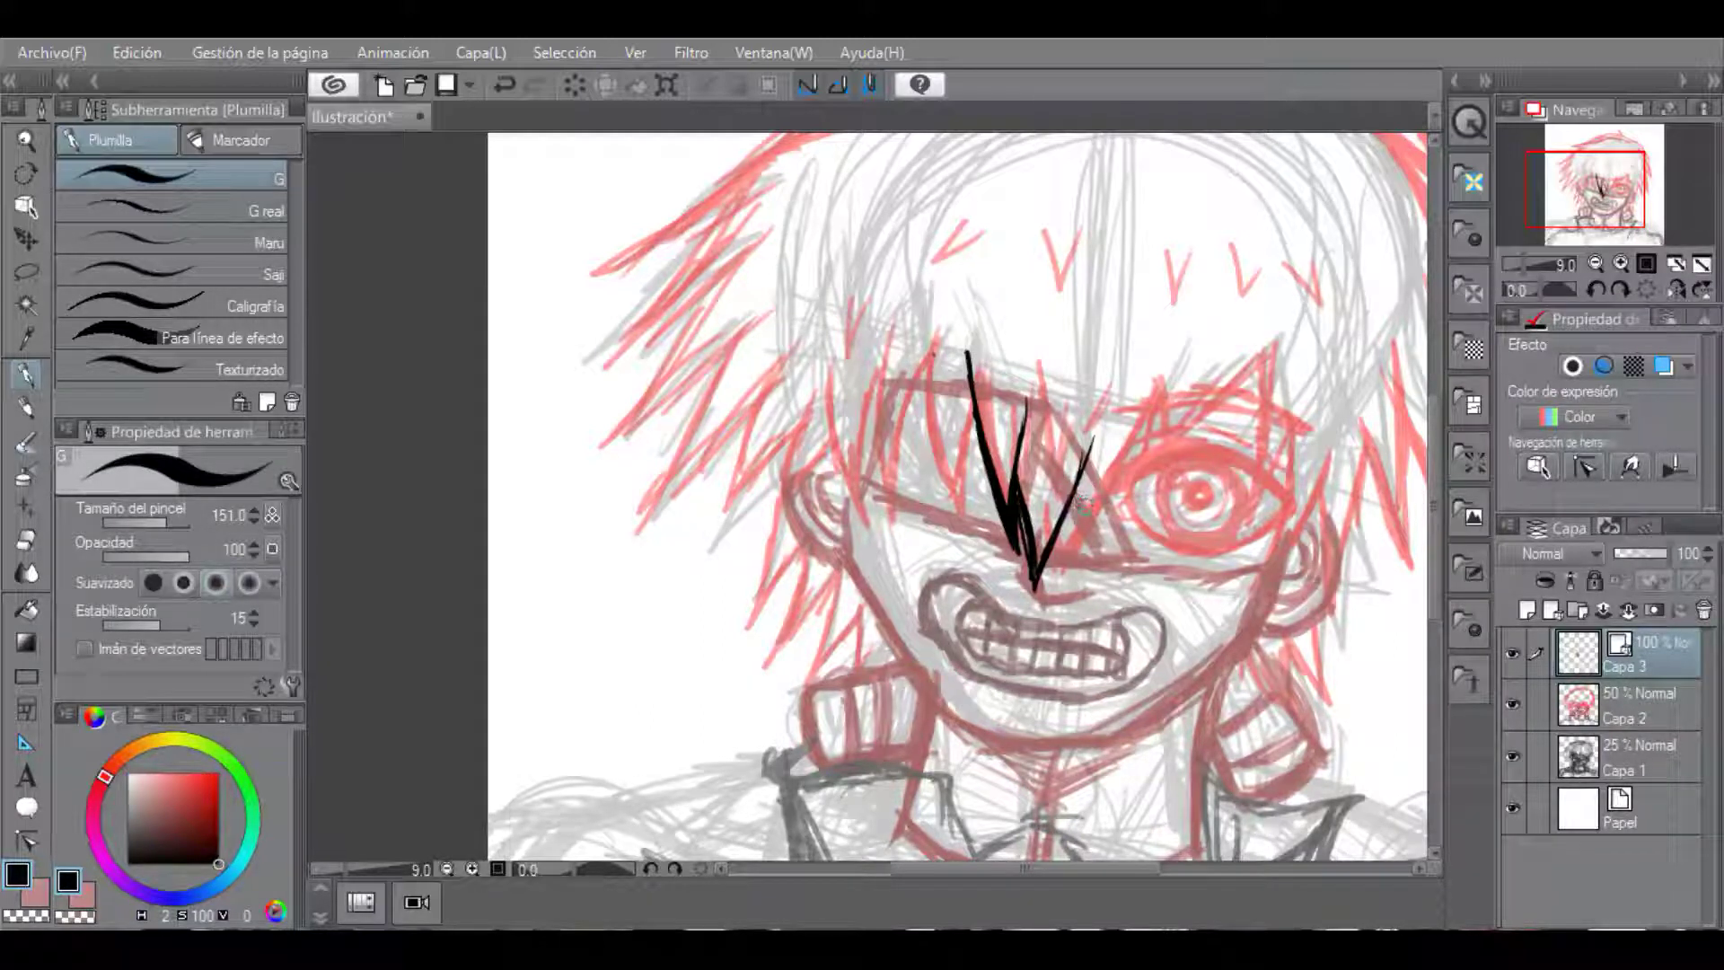
{"action": "left_click_drag", "start_coordinate": [1143, 419], "coordinate": [1086, 521]}
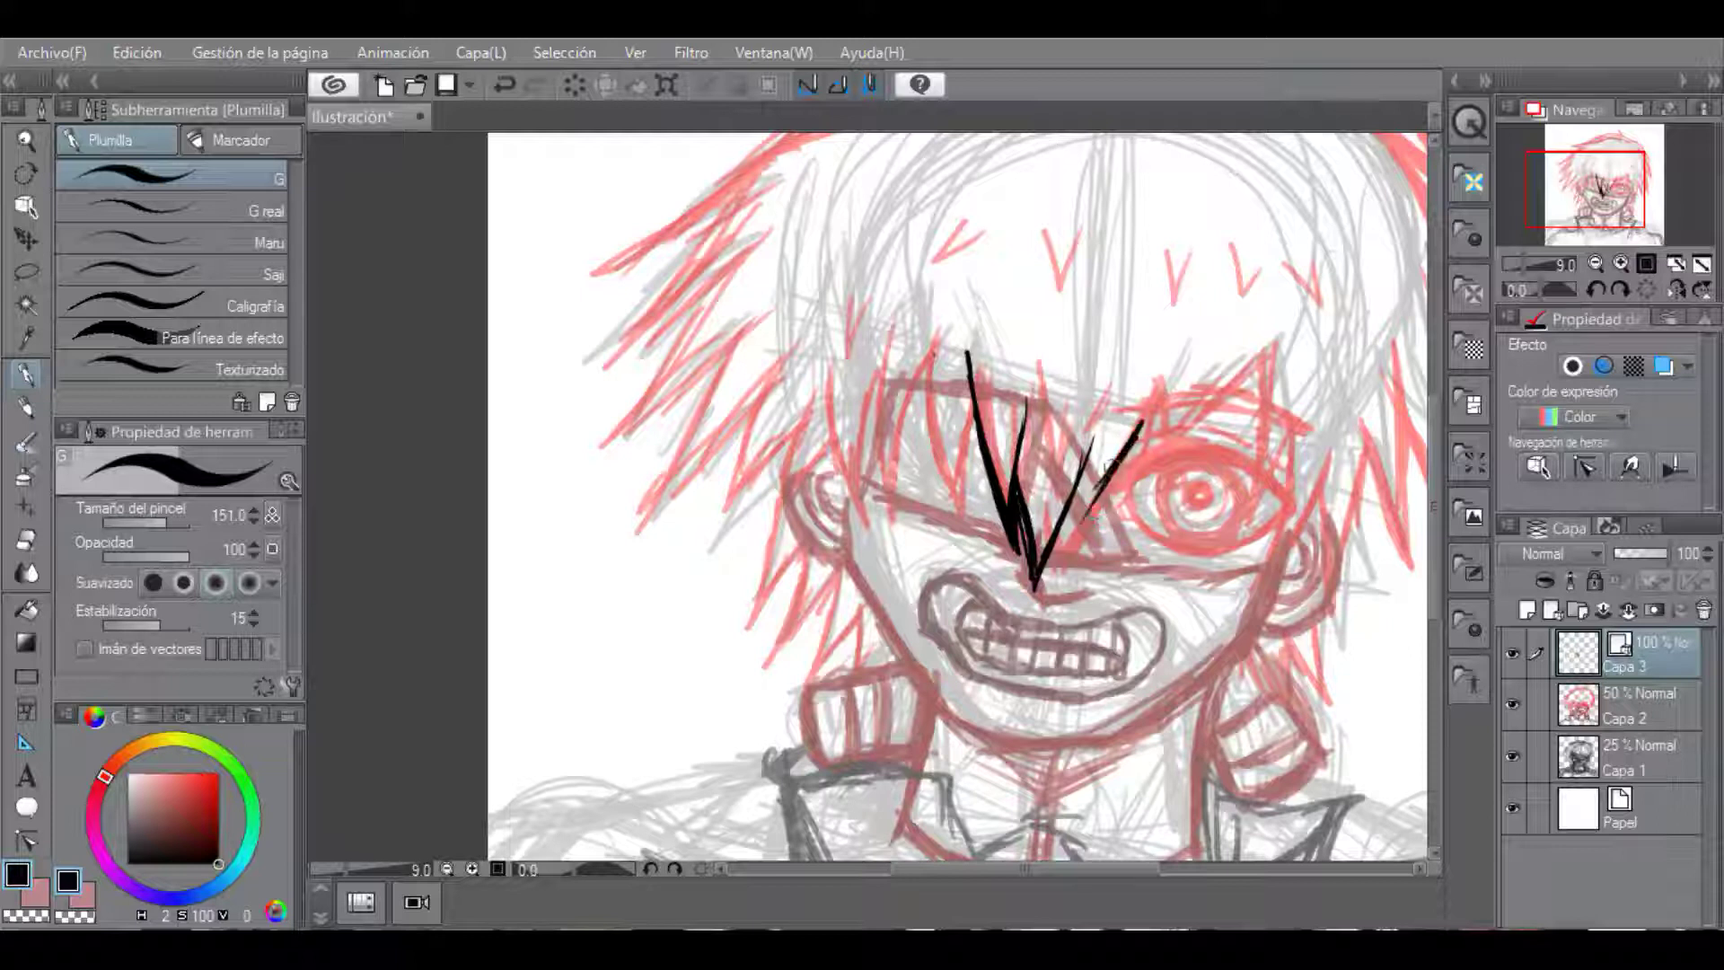
{"action": "left_click_drag", "start_coordinate": [1043, 459], "coordinate": [1026, 548]}
{"action": "left_click_drag", "start_coordinate": [1072, 431], "coordinate": [1034, 556]}
Ink the jagged bangs over the eyepatch and above the exposed eye down to the right ear.
{"action": "left_click_drag", "start_coordinate": [957, 338], "coordinate": [896, 571]}
{"action": "left_click_drag", "start_coordinate": [876, 422], "coordinate": [894, 575]}
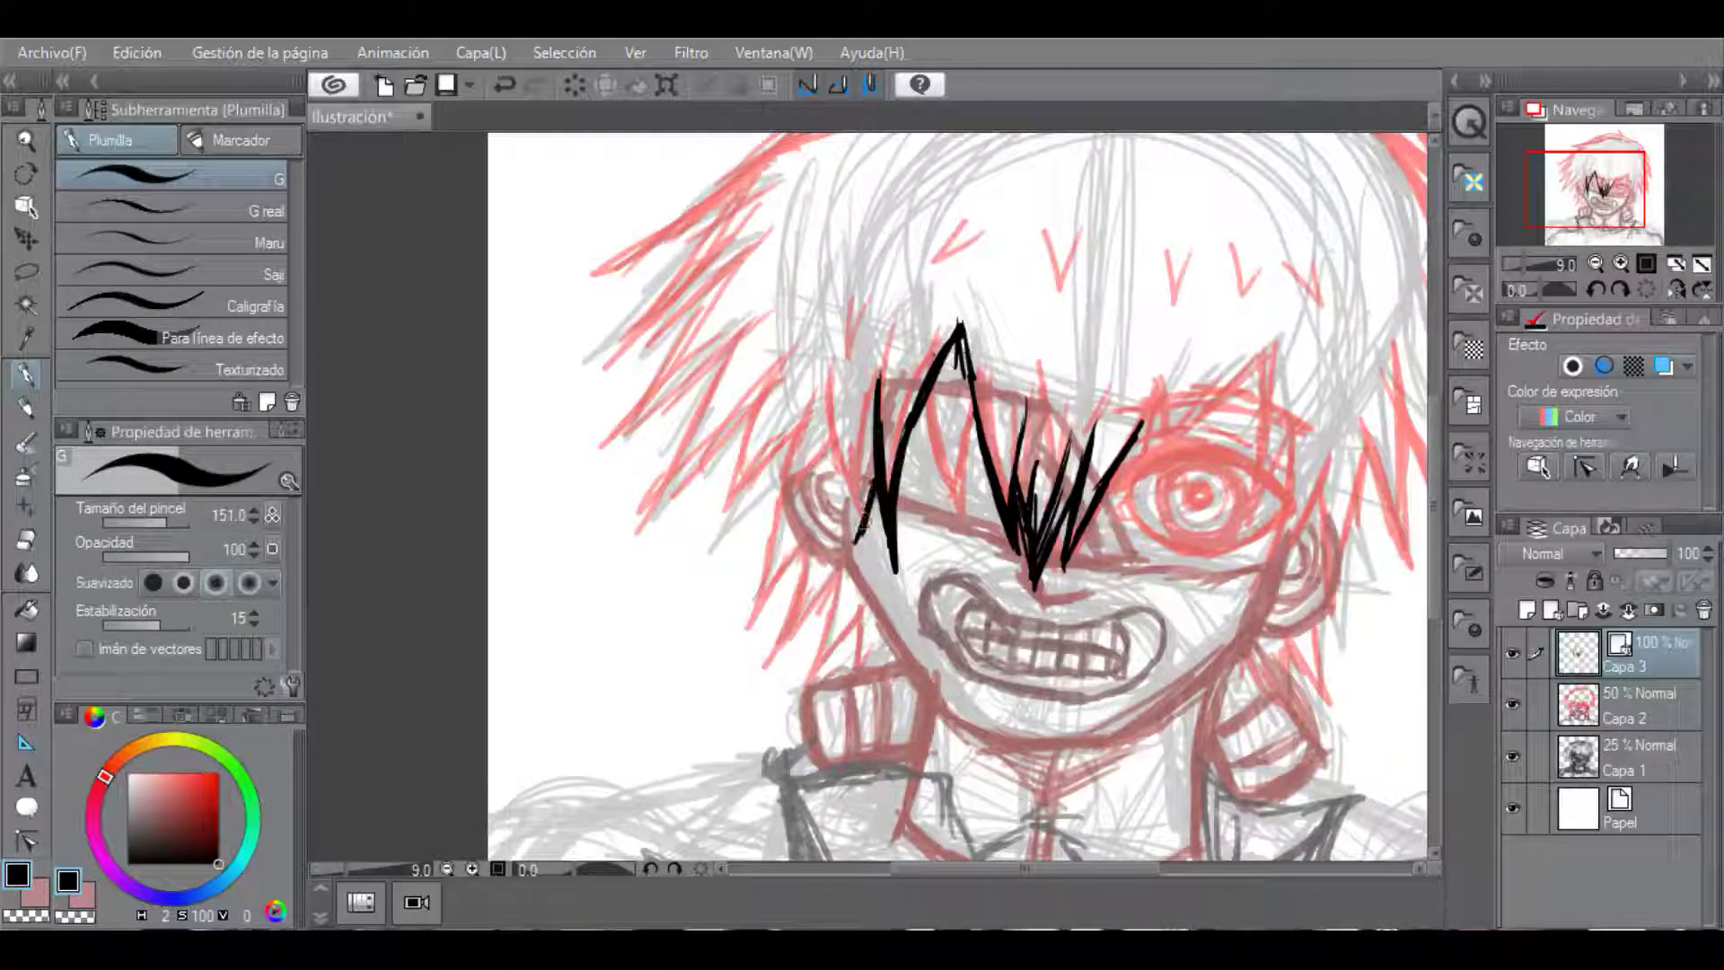
{"action": "mouse_move", "coordinate": [868, 466]}
{"action": "left_mouse_down"}
{"action": "mouse_move", "coordinate": [840, 406]}
{"action": "mouse_move", "coordinate": [842, 334]}
{"action": "left_mouse_up"}
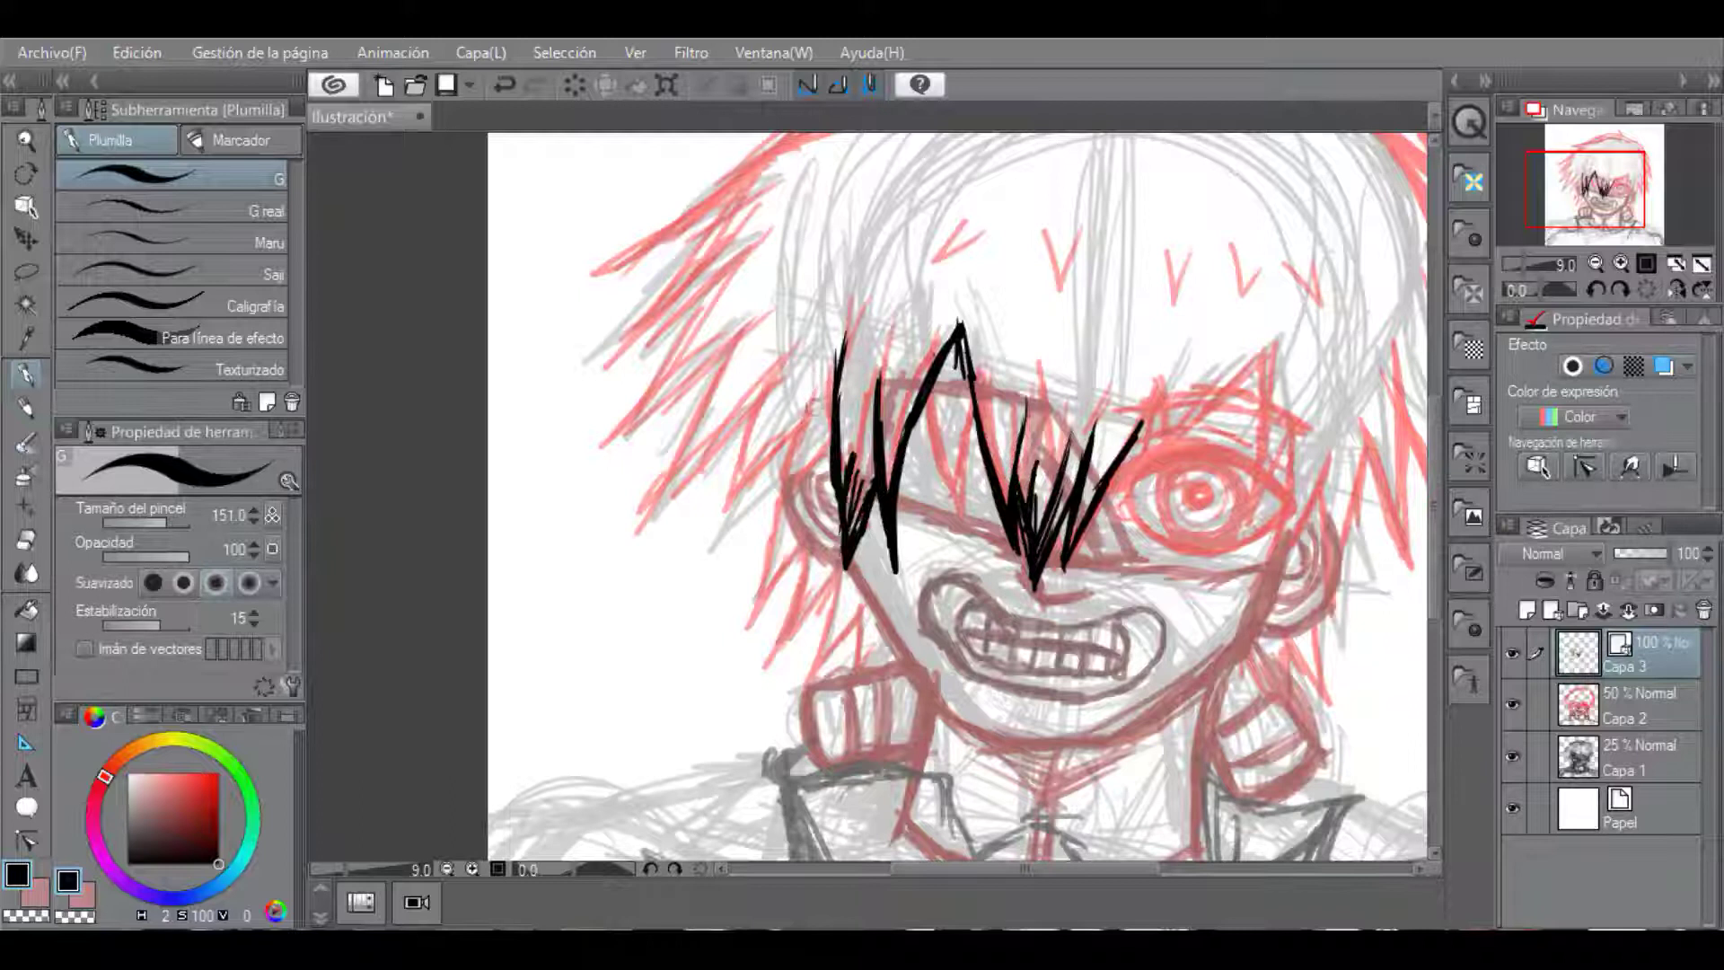
{"action": "mouse_move", "coordinate": [1100, 526]}
{"action": "left_mouse_down"}
{"action": "mouse_move", "coordinate": [1226, 390]}
{"action": "mouse_move", "coordinate": [1255, 519]}
{"action": "mouse_move", "coordinate": [1226, 575]}
{"action": "mouse_move", "coordinate": [1298, 422]}
{"action": "mouse_move", "coordinate": [1251, 618]}
{"action": "mouse_move", "coordinate": [1360, 413]}
{"action": "left_mouse_up"}
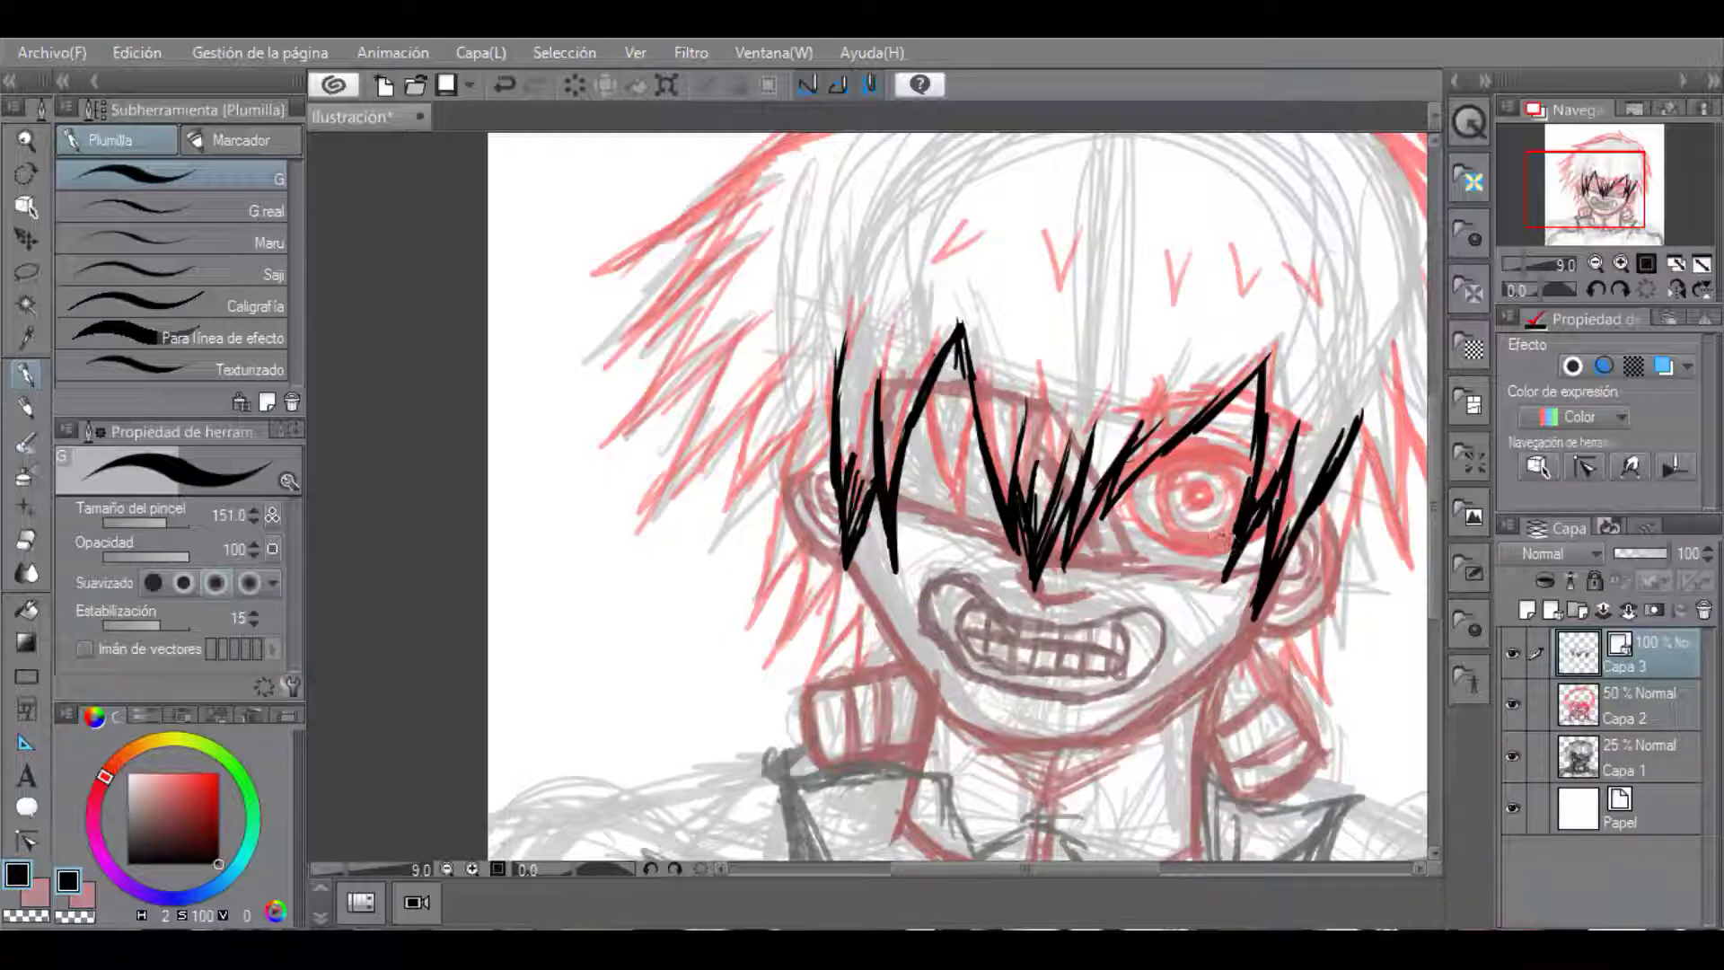
Ink the right side of the spiky hair contour from the crown down toward the ear.
{"action": "left_click", "coordinate": [675, 868]}
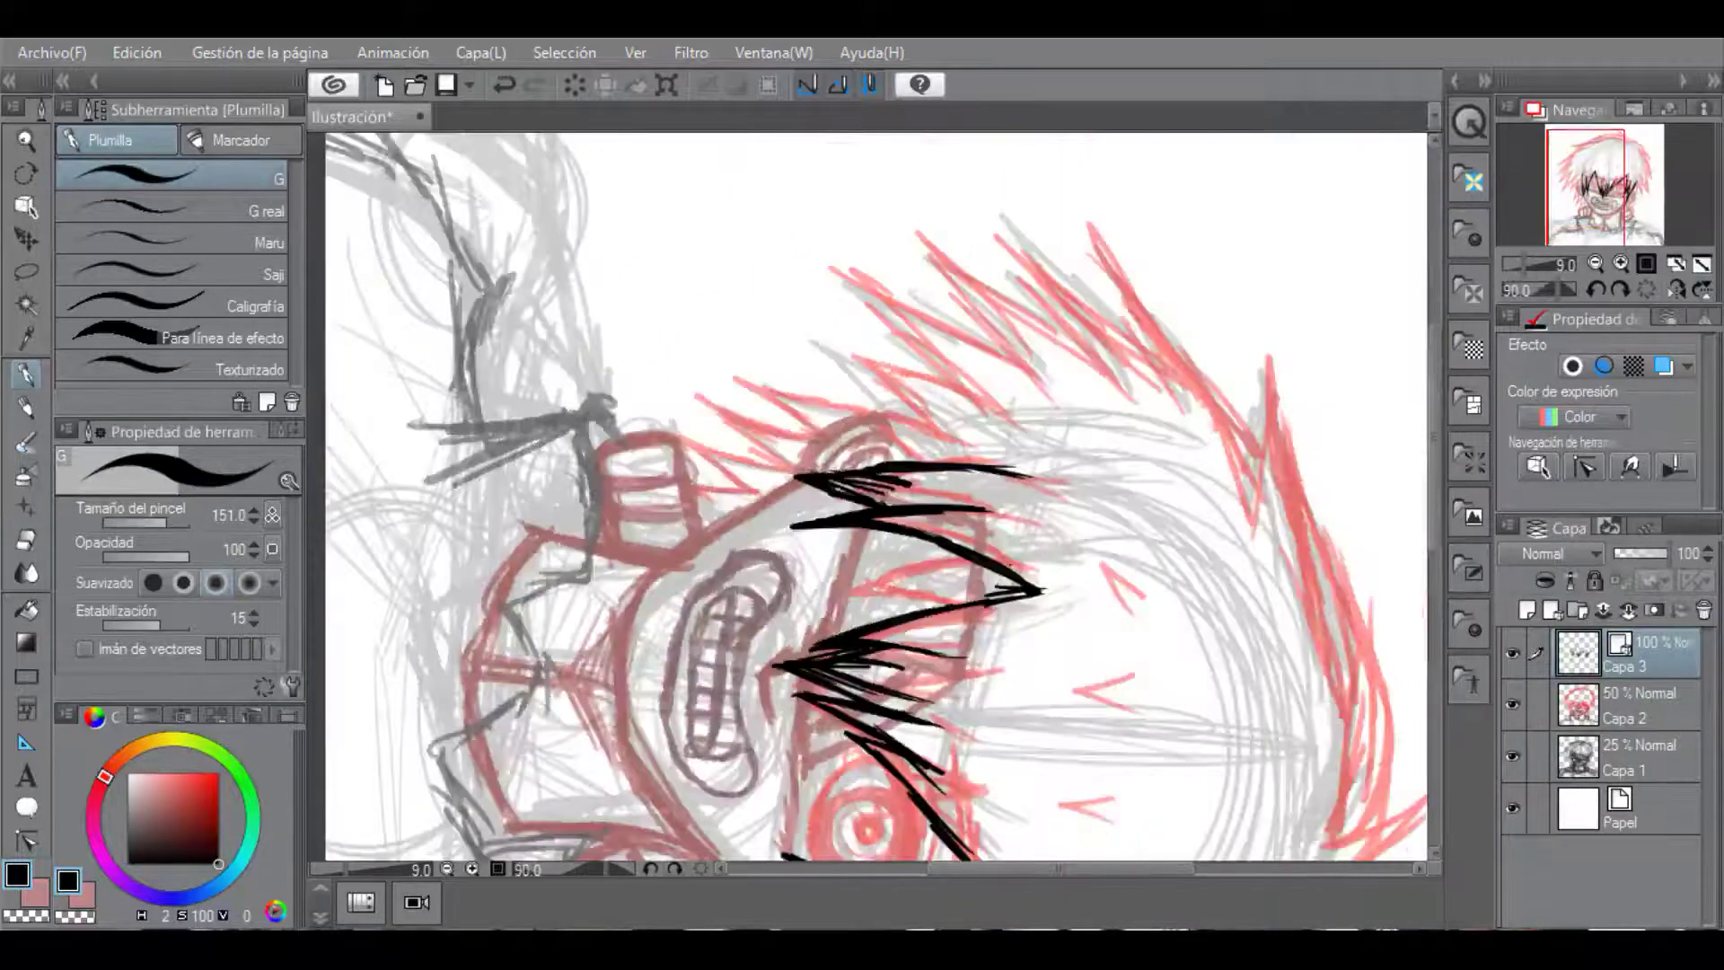
{"action": "left_click_drag", "start_coordinate": [1433, 437], "coordinate": [1433, 584]}
{"action": "mouse_move", "coordinate": [865, 482]}
{"action": "left_mouse_down"}
{"action": "mouse_move", "coordinate": [750, 513]}
{"action": "mouse_move", "coordinate": [910, 535]}
{"action": "left_mouse_up"}
{"action": "mouse_move", "coordinate": [910, 534]}
{"action": "left_mouse_down"}
{"action": "mouse_move", "coordinate": [815, 574]}
{"action": "mouse_move", "coordinate": [914, 588]}
{"action": "left_mouse_up"}
{"action": "key", "text": "ctrl+z"}
{"action": "mouse_move", "coordinate": [1335, 392]}
{"action": "left_mouse_down"}
{"action": "mouse_move", "coordinate": [1213, 616]}
{"action": "mouse_move", "coordinate": [1118, 665]}
{"action": "mouse_move", "coordinate": [1212, 553]}
{"action": "left_mouse_up"}
{"action": "mouse_move", "coordinate": [1110, 634]}
{"action": "left_mouse_down"}
{"action": "mouse_move", "coordinate": [953, 662]}
{"action": "mouse_move", "coordinate": [1034, 593]}
{"action": "mouse_move", "coordinate": [800, 630]}
{"action": "mouse_move", "coordinate": [950, 553]}
{"action": "mouse_move", "coordinate": [797, 559]}
{"action": "mouse_move", "coordinate": [868, 545]}
{"action": "left_mouse_up"}
{"action": "mouse_move", "coordinate": [1334, 395]}
{"action": "left_mouse_down"}
{"action": "mouse_move", "coordinate": [1380, 264]}
{"action": "mouse_move", "coordinate": [1357, 214]}
{"action": "left_mouse_up"}
Ink the left side of the spiky hair contour from the crown down to the left ear.
{"action": "scroll", "coordinate": [1363, 348], "scroll_direction": "up", "scroll_amount": 5}
{"action": "mouse_move", "coordinate": [1374, 611]}
{"action": "left_mouse_down"}
{"action": "mouse_move", "coordinate": [1356, 449]}
{"action": "mouse_move", "coordinate": [1270, 194]}
{"action": "mouse_move", "coordinate": [1243, 372]}
{"action": "left_mouse_up"}
{"action": "left_click_drag", "start_coordinate": [1256, 301], "coordinate": [1096, 162]}
{"action": "scroll", "coordinate": [1097, 161], "scroll_direction": "up", "scroll_amount": 3}
{"action": "mouse_move", "coordinate": [1126, 326]}
{"action": "left_mouse_down"}
{"action": "mouse_move", "coordinate": [932, 222]}
{"action": "mouse_move", "coordinate": [981, 298]}
{"action": "mouse_move", "coordinate": [883, 383]}
{"action": "mouse_move", "coordinate": [825, 278]}
{"action": "mouse_move", "coordinate": [915, 336]}
{"action": "mouse_move", "coordinate": [836, 274]}
{"action": "left_mouse_up"}
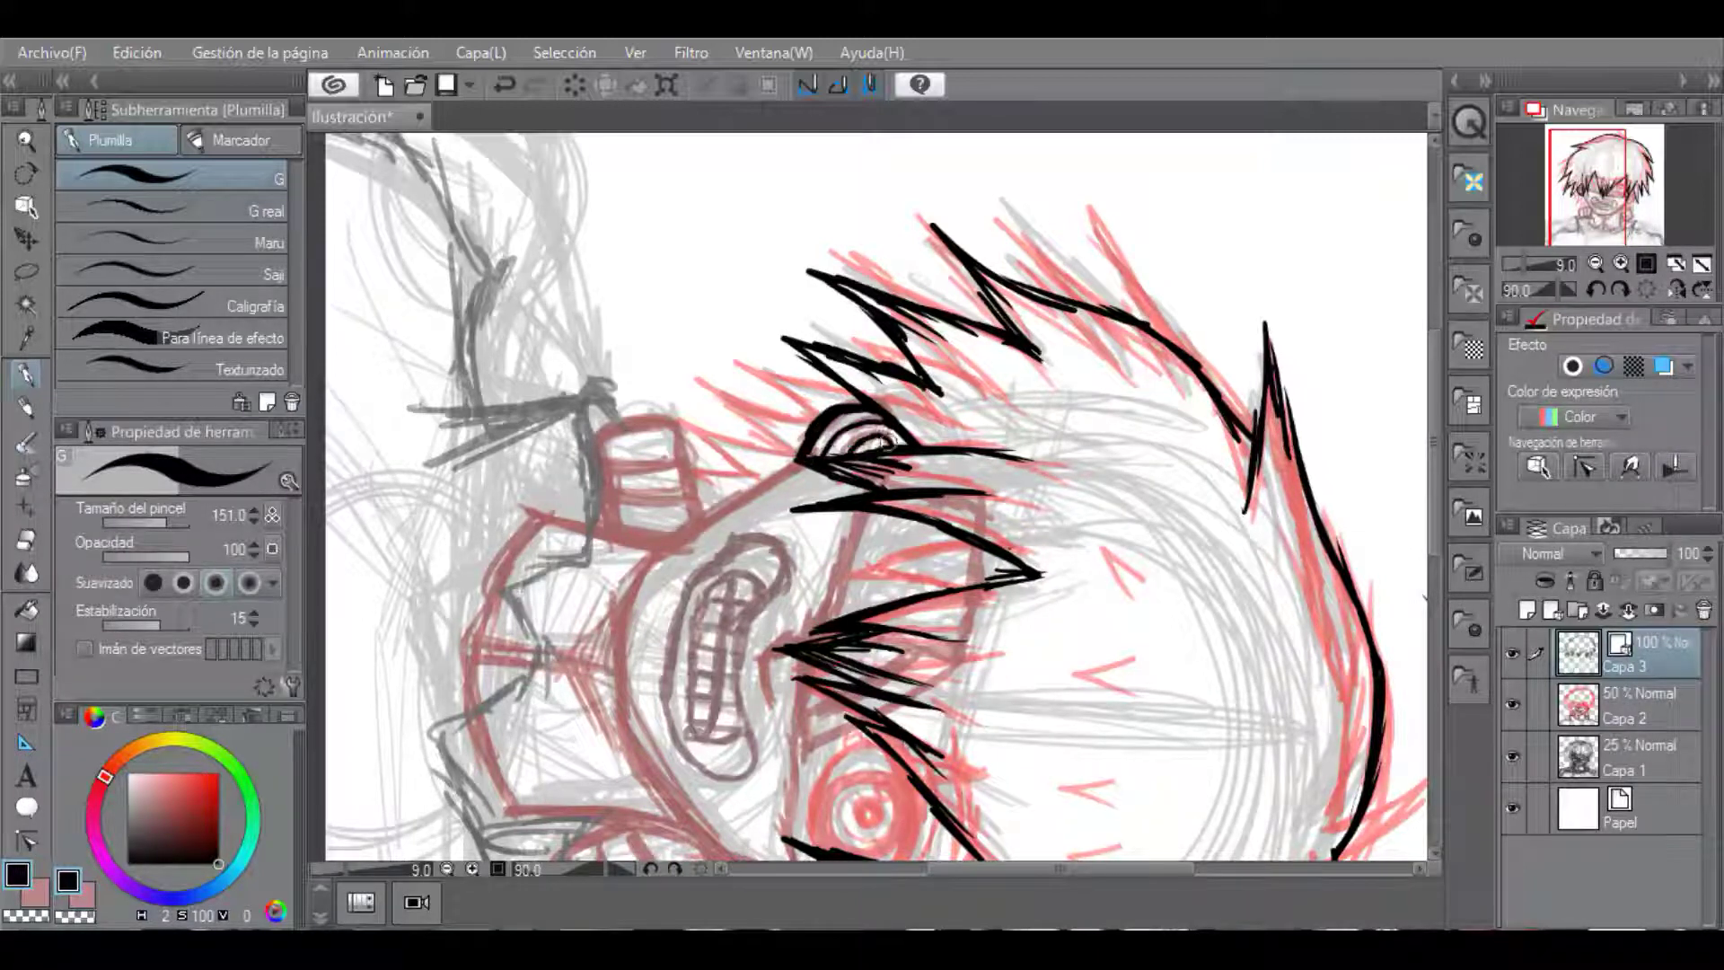
Ink the right ear and the right side of the jaw.
{"action": "scroll", "coordinate": [1132, 510], "scroll_direction": "down", "scroll_amount": 8}
{"action": "left_click_drag", "start_coordinate": [742, 500], "coordinate": [793, 582]}
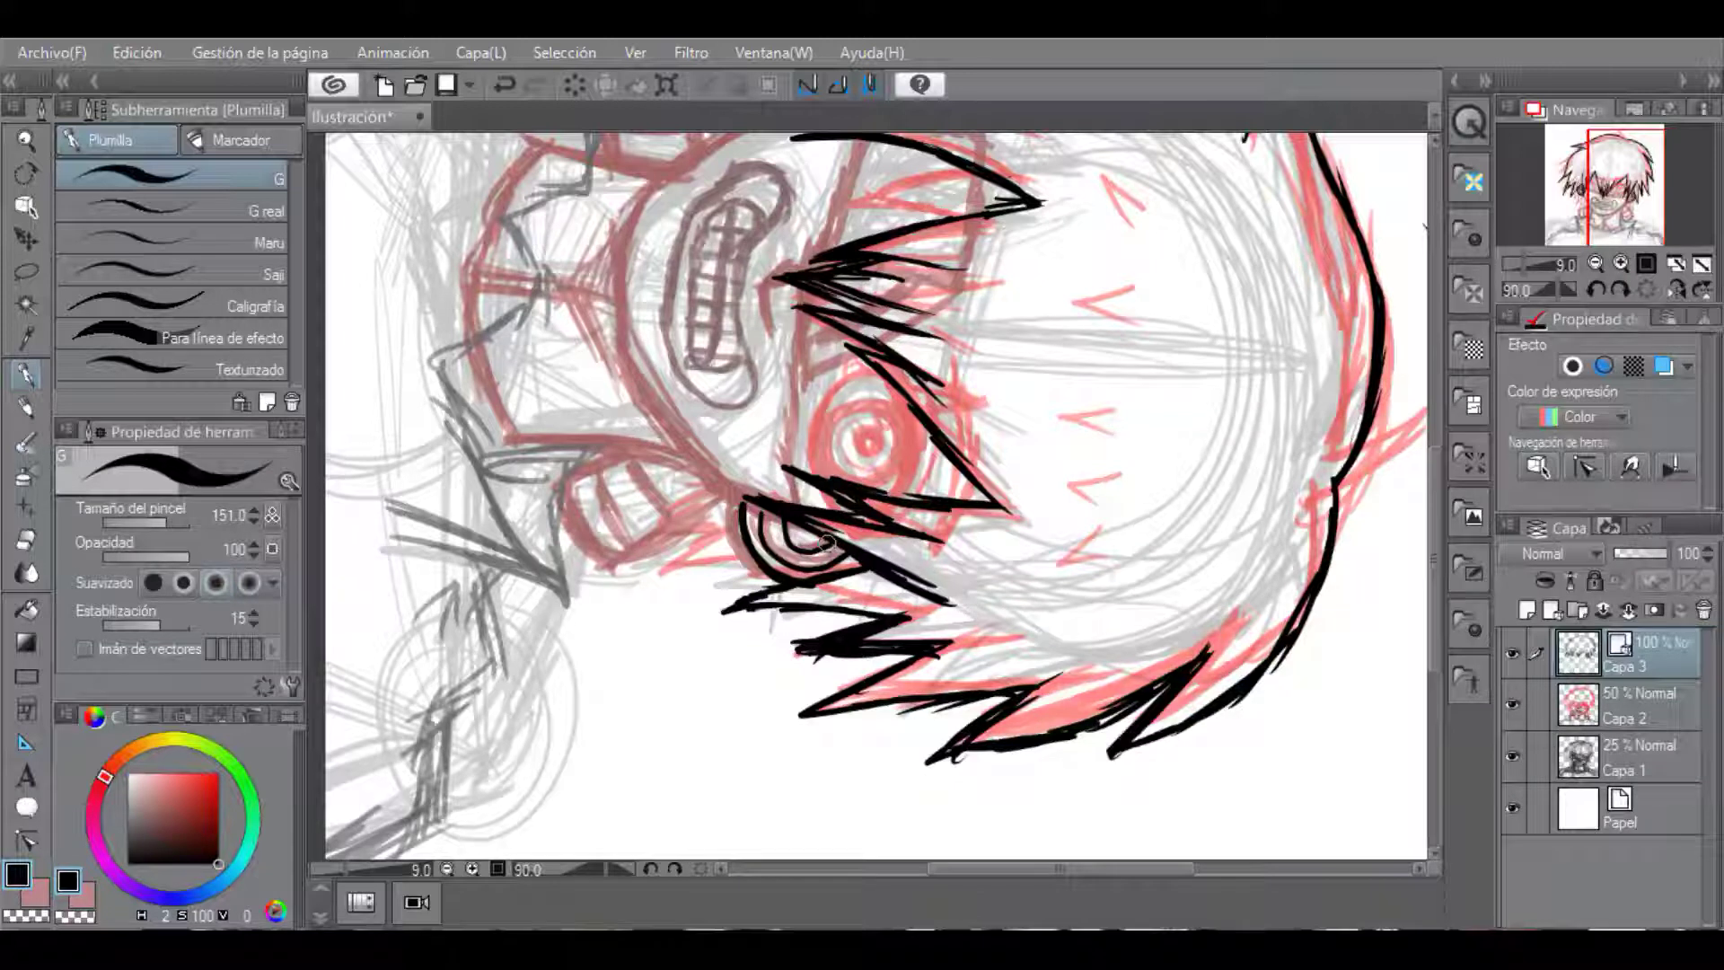
{"action": "left_click", "coordinate": [675, 868]}
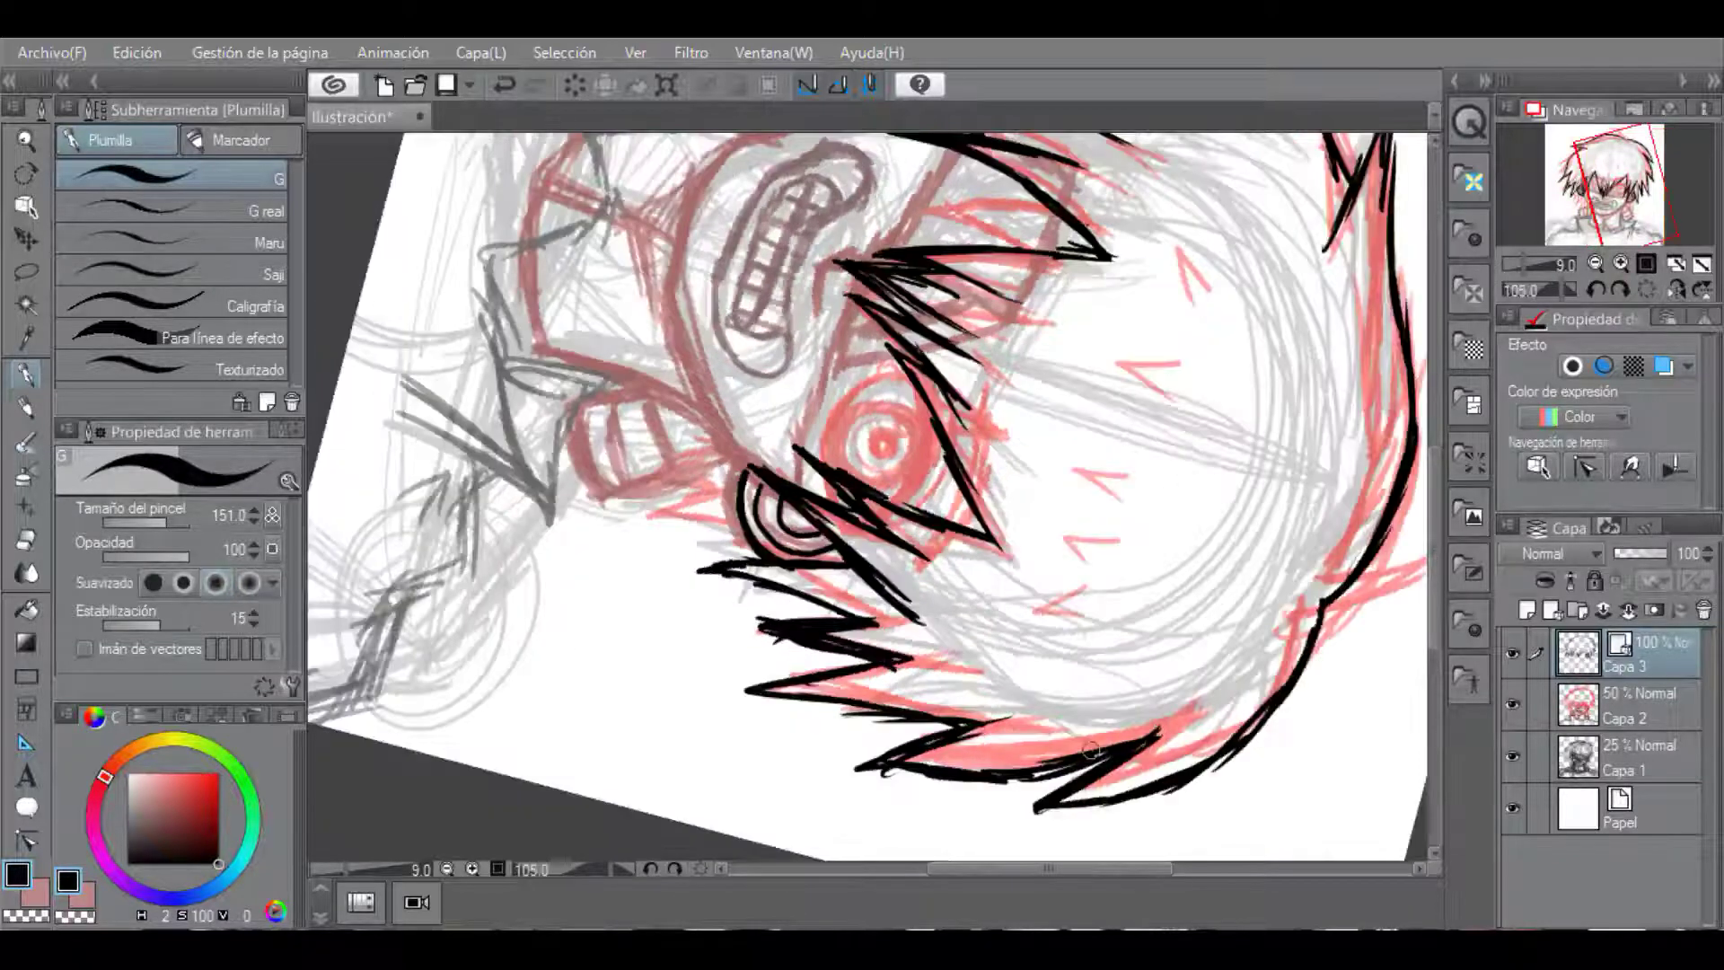
{"action": "left_click_drag", "start_coordinate": [684, 361], "coordinate": [747, 472]}
{"action": "left_click_drag", "start_coordinate": [663, 307], "coordinate": [716, 427]}
Ink the left side of the jaw, and the neck piece with its dashed centre seam.
{"action": "left_click_drag", "start_coordinate": [1433, 621], "coordinate": [1431, 544]}
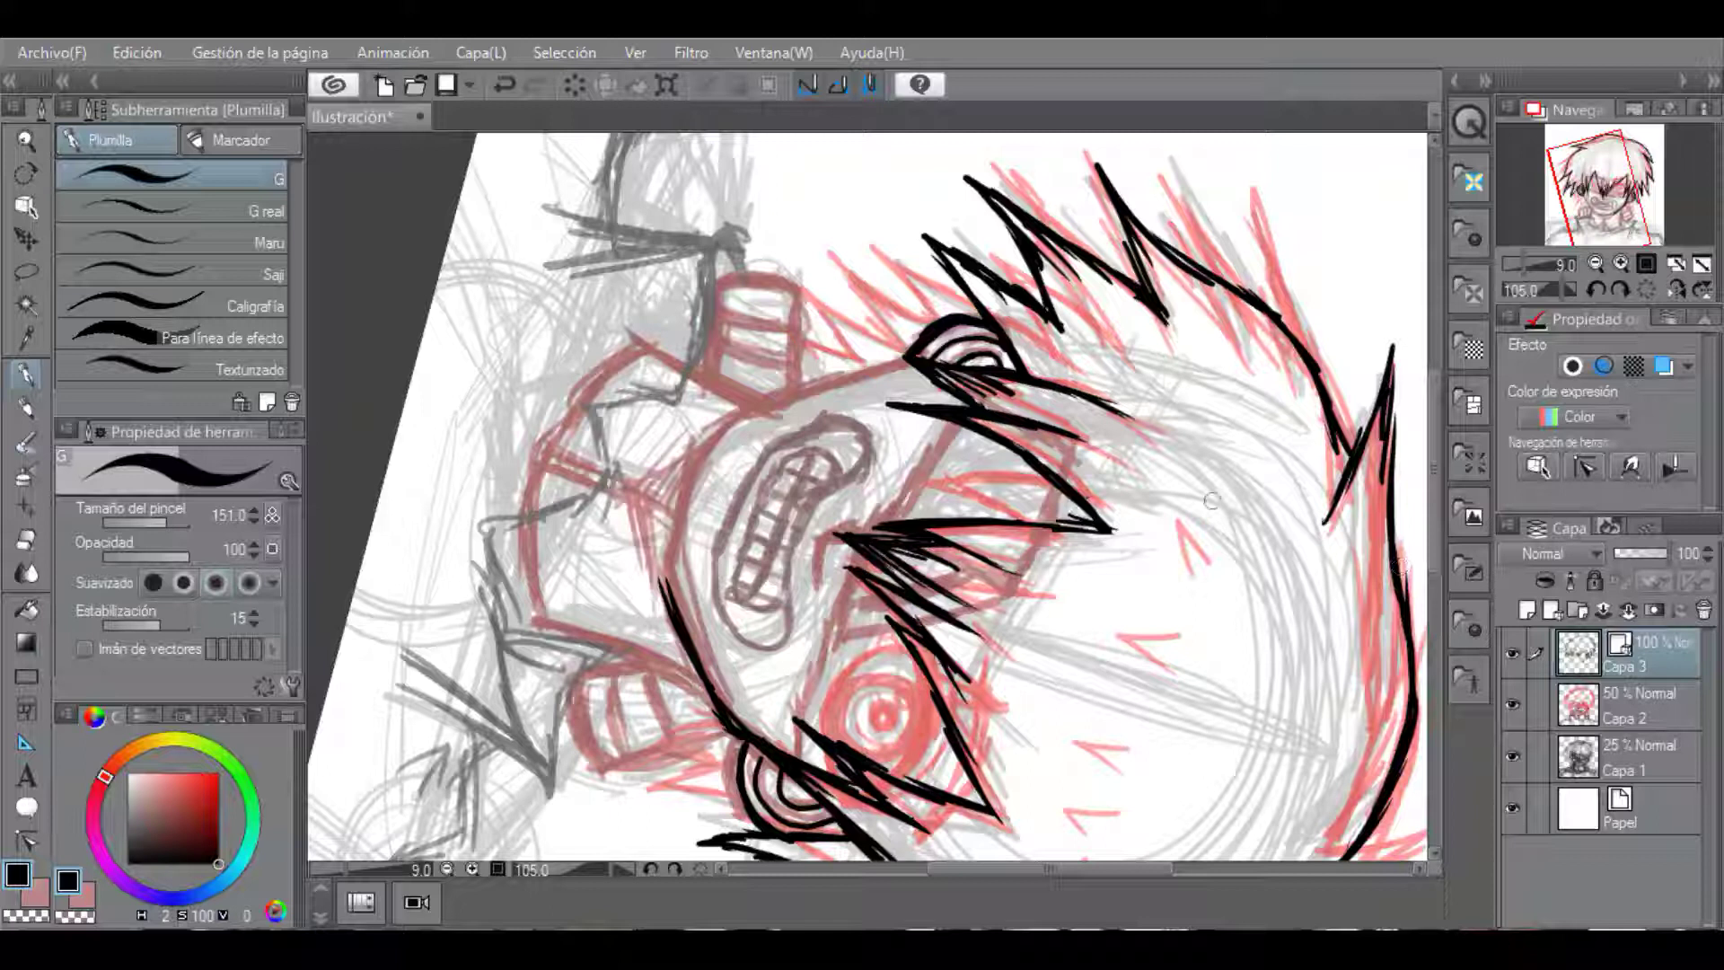
{"action": "mouse_move", "coordinate": [978, 302]}
{"action": "left_mouse_down"}
{"action": "mouse_move", "coordinate": [876, 262]}
{"action": "mouse_move", "coordinate": [903, 354]}
{"action": "mouse_move", "coordinate": [808, 307]}
{"action": "mouse_move", "coordinate": [857, 369]}
{"action": "left_mouse_up"}
{"action": "left_click_drag", "start_coordinate": [915, 359], "coordinate": [751, 404]}
{"action": "mouse_move", "coordinate": [895, 363]}
{"action": "left_mouse_down"}
{"action": "mouse_move", "coordinate": [756, 403]}
{"action": "mouse_move", "coordinate": [675, 479]}
{"action": "mouse_move", "coordinate": [662, 563]}
{"action": "mouse_move", "coordinate": [743, 731]}
{"action": "mouse_move", "coordinate": [657, 587]}
{"action": "mouse_move", "coordinate": [674, 464]}
{"action": "left_mouse_up"}
{"action": "mouse_move", "coordinate": [712, 681]}
{"action": "left_mouse_down"}
{"action": "mouse_move", "coordinate": [533, 627]}
{"action": "mouse_move", "coordinate": [533, 456]}
{"action": "mouse_move", "coordinate": [665, 517]}
{"action": "mouse_move", "coordinate": [598, 477]}
{"action": "mouse_move", "coordinate": [669, 500]}
{"action": "left_mouse_up"}
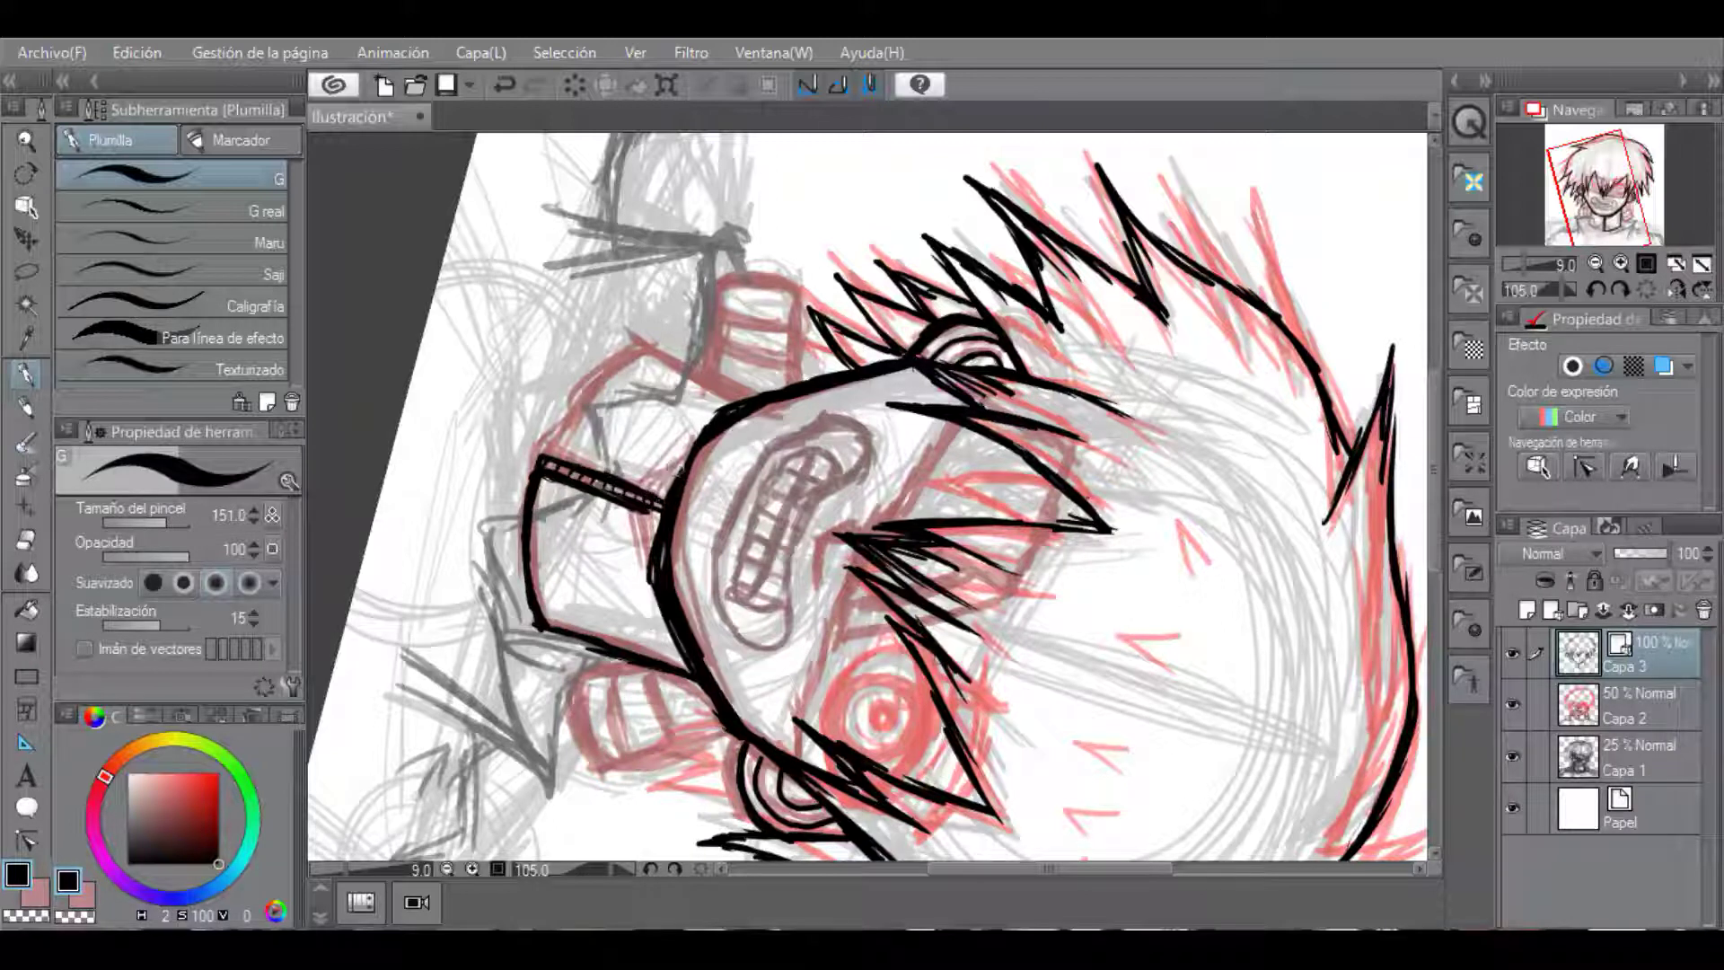
{"action": "mouse_move", "coordinate": [744, 402]}
{"action": "left_mouse_down"}
{"action": "mouse_move", "coordinate": [634, 345]}
{"action": "mouse_move", "coordinate": [537, 470]}
{"action": "left_mouse_up"}
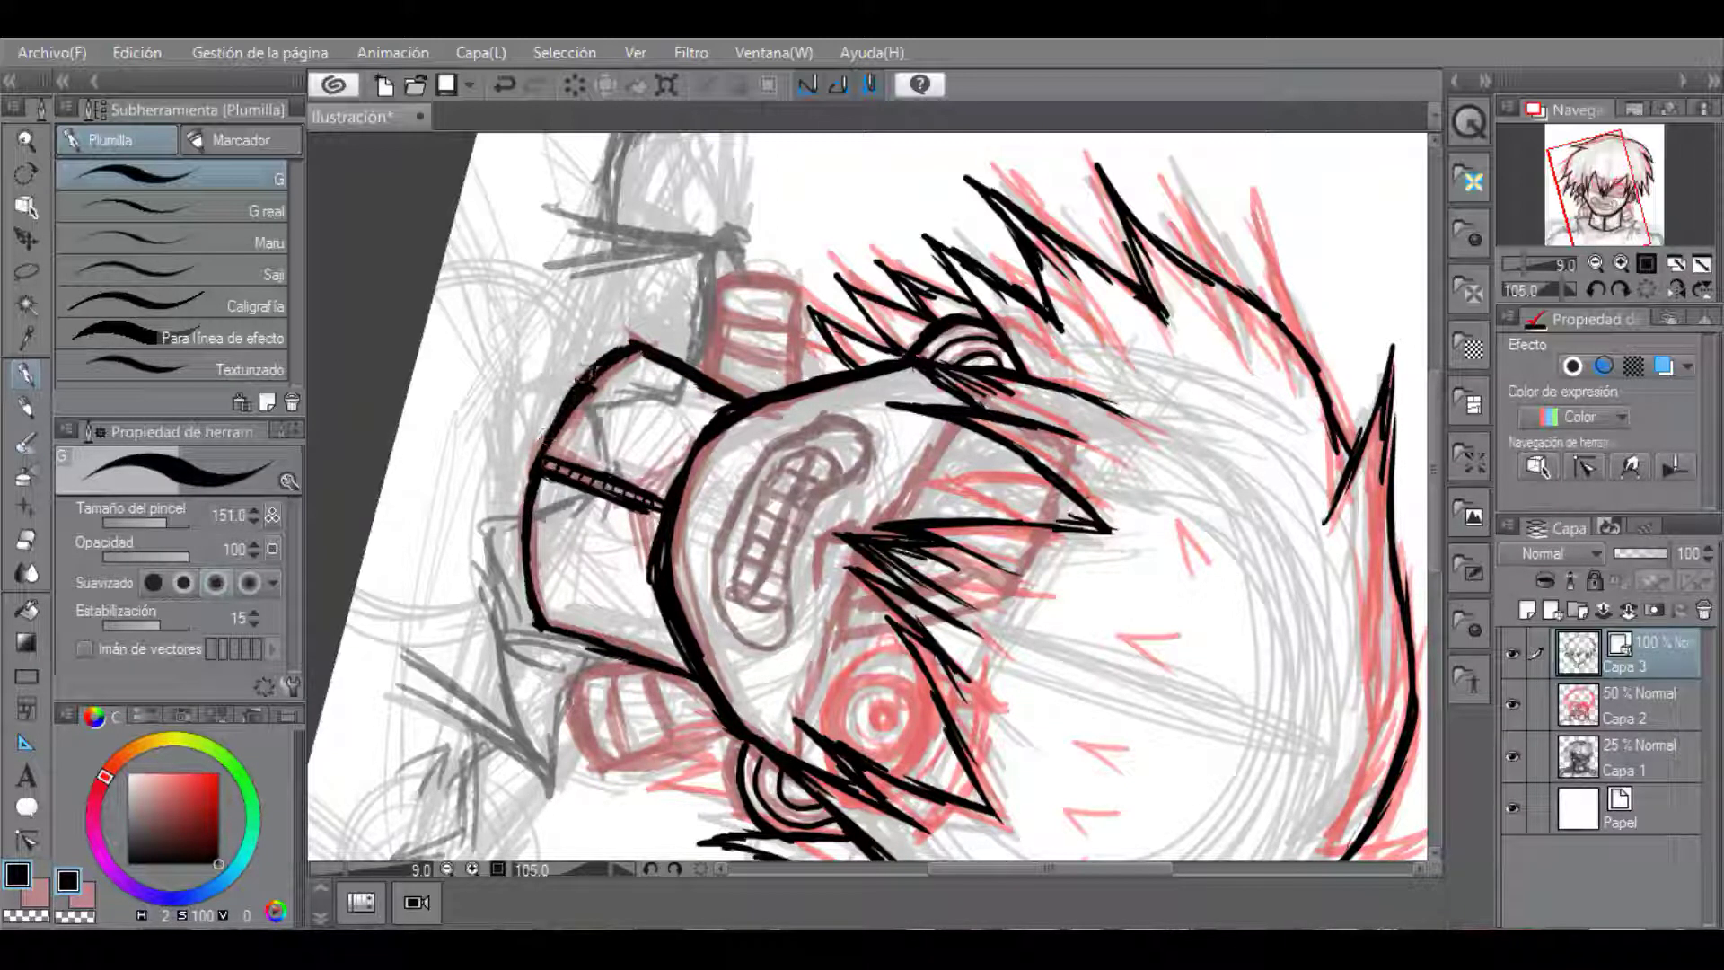
Ink the exposed eye's outline and the striped blocks on both sides of the neck piece.
{"action": "mouse_move", "coordinate": [868, 651]}
{"action": "left_mouse_down"}
{"action": "mouse_move", "coordinate": [830, 752]}
{"action": "mouse_move", "coordinate": [931, 718]}
{"action": "left_mouse_up"}
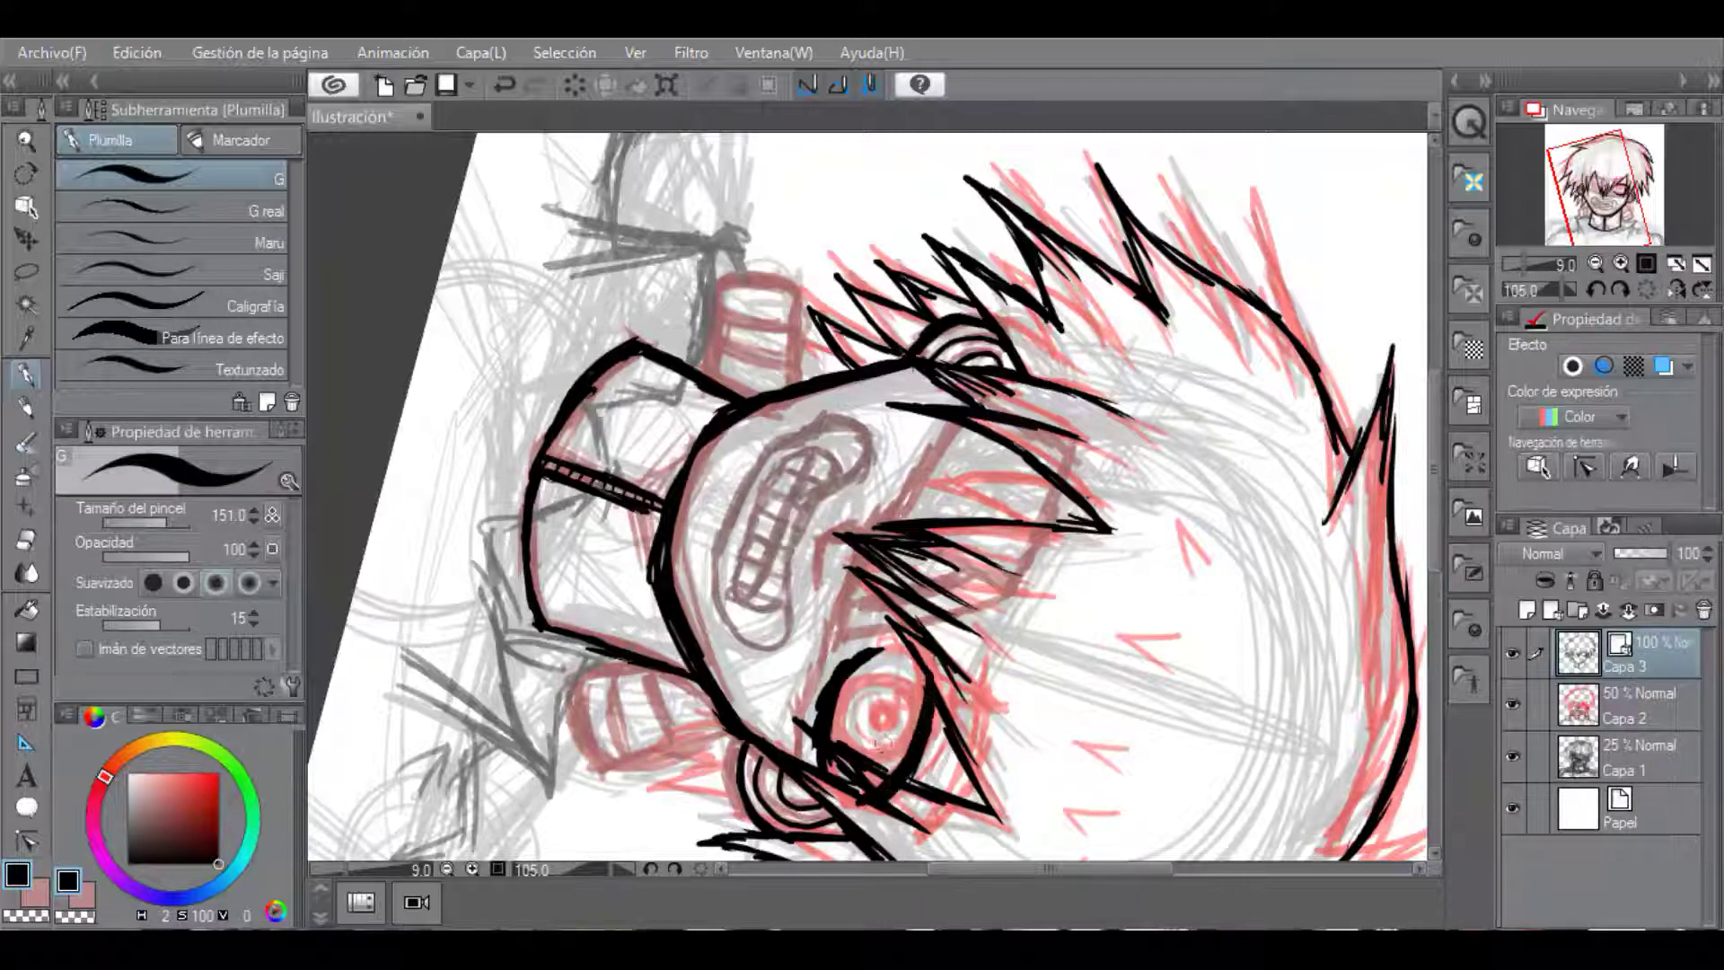
{"action": "key", "text": "ctrl+z"}
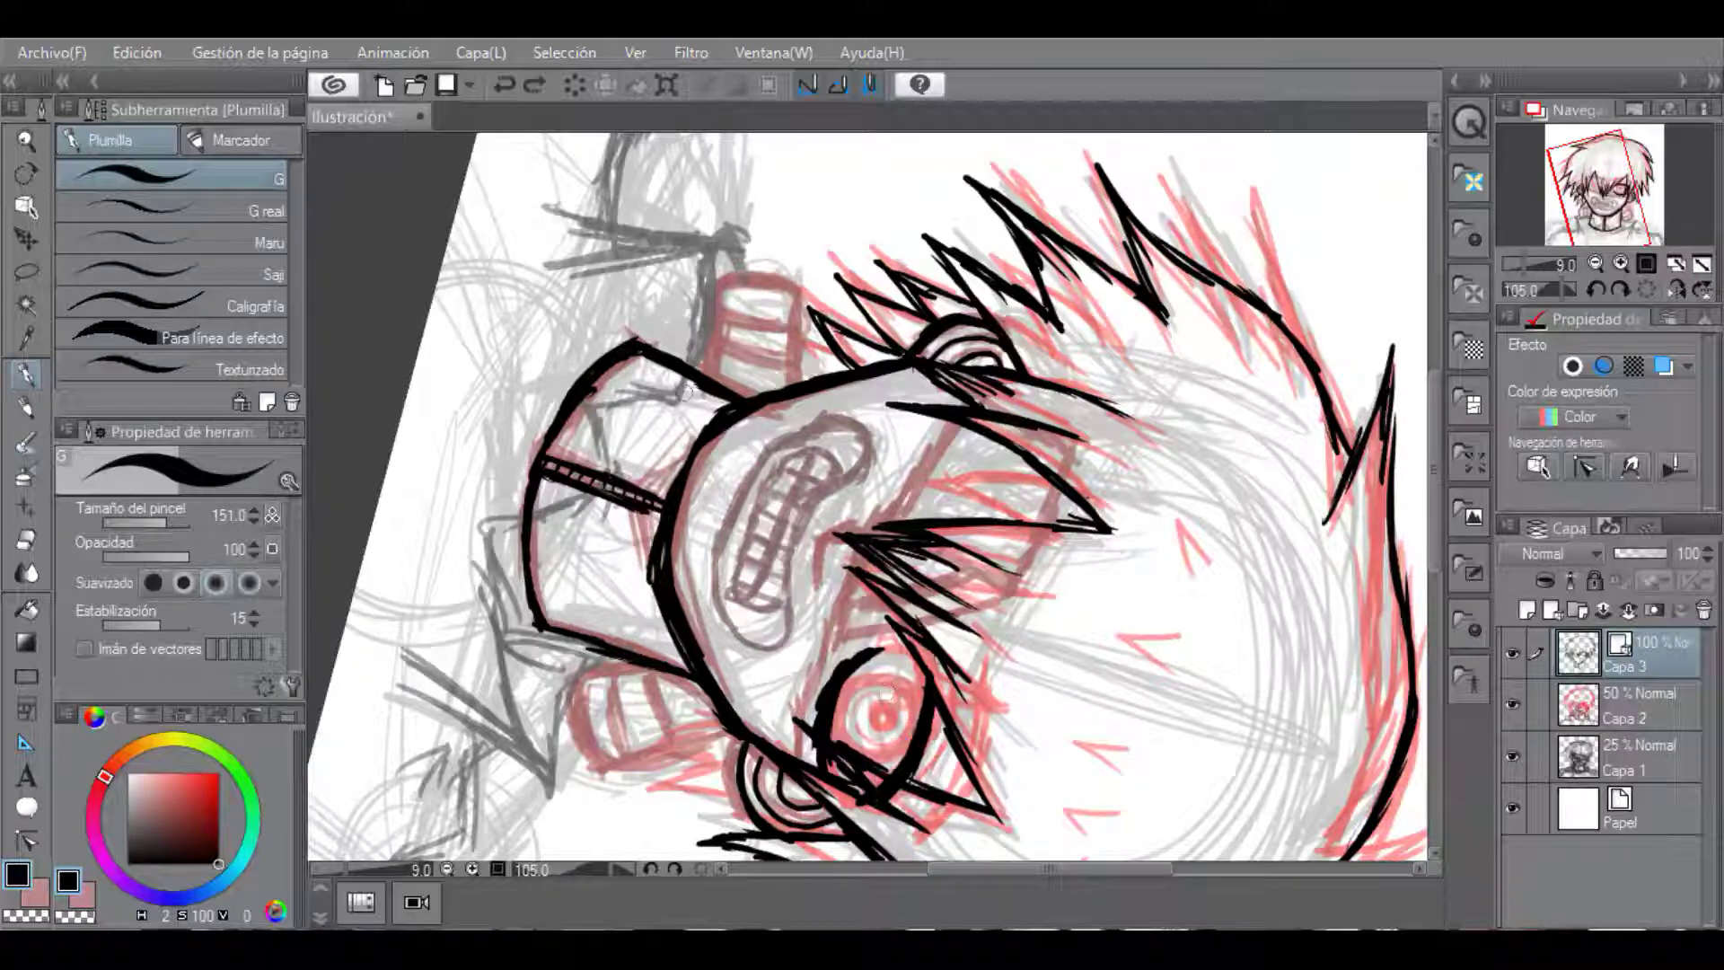
{"action": "left_click_drag", "start_coordinate": [711, 284], "coordinate": [801, 287]}
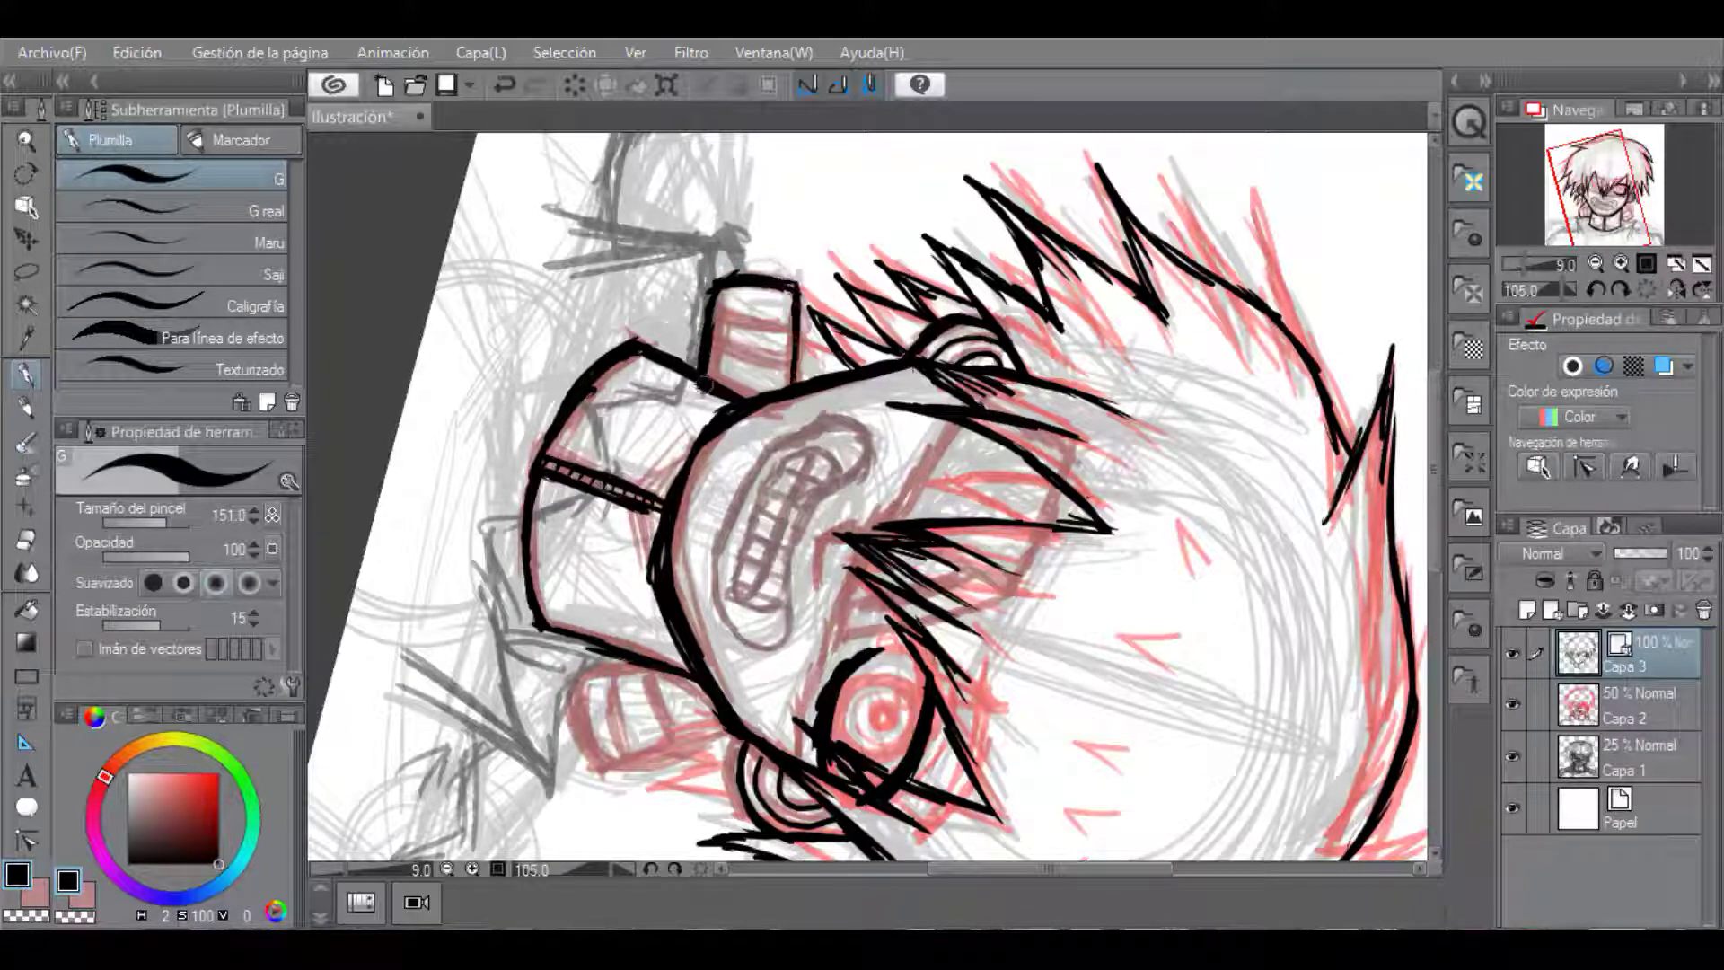
{"action": "mouse_move", "coordinate": [603, 654]}
{"action": "left_mouse_down"}
{"action": "mouse_move", "coordinate": [584, 729]}
{"action": "mouse_move", "coordinate": [598, 772]}
{"action": "left_mouse_up"}
{"action": "left_click_drag", "start_coordinate": [718, 713], "coordinate": [615, 752]}
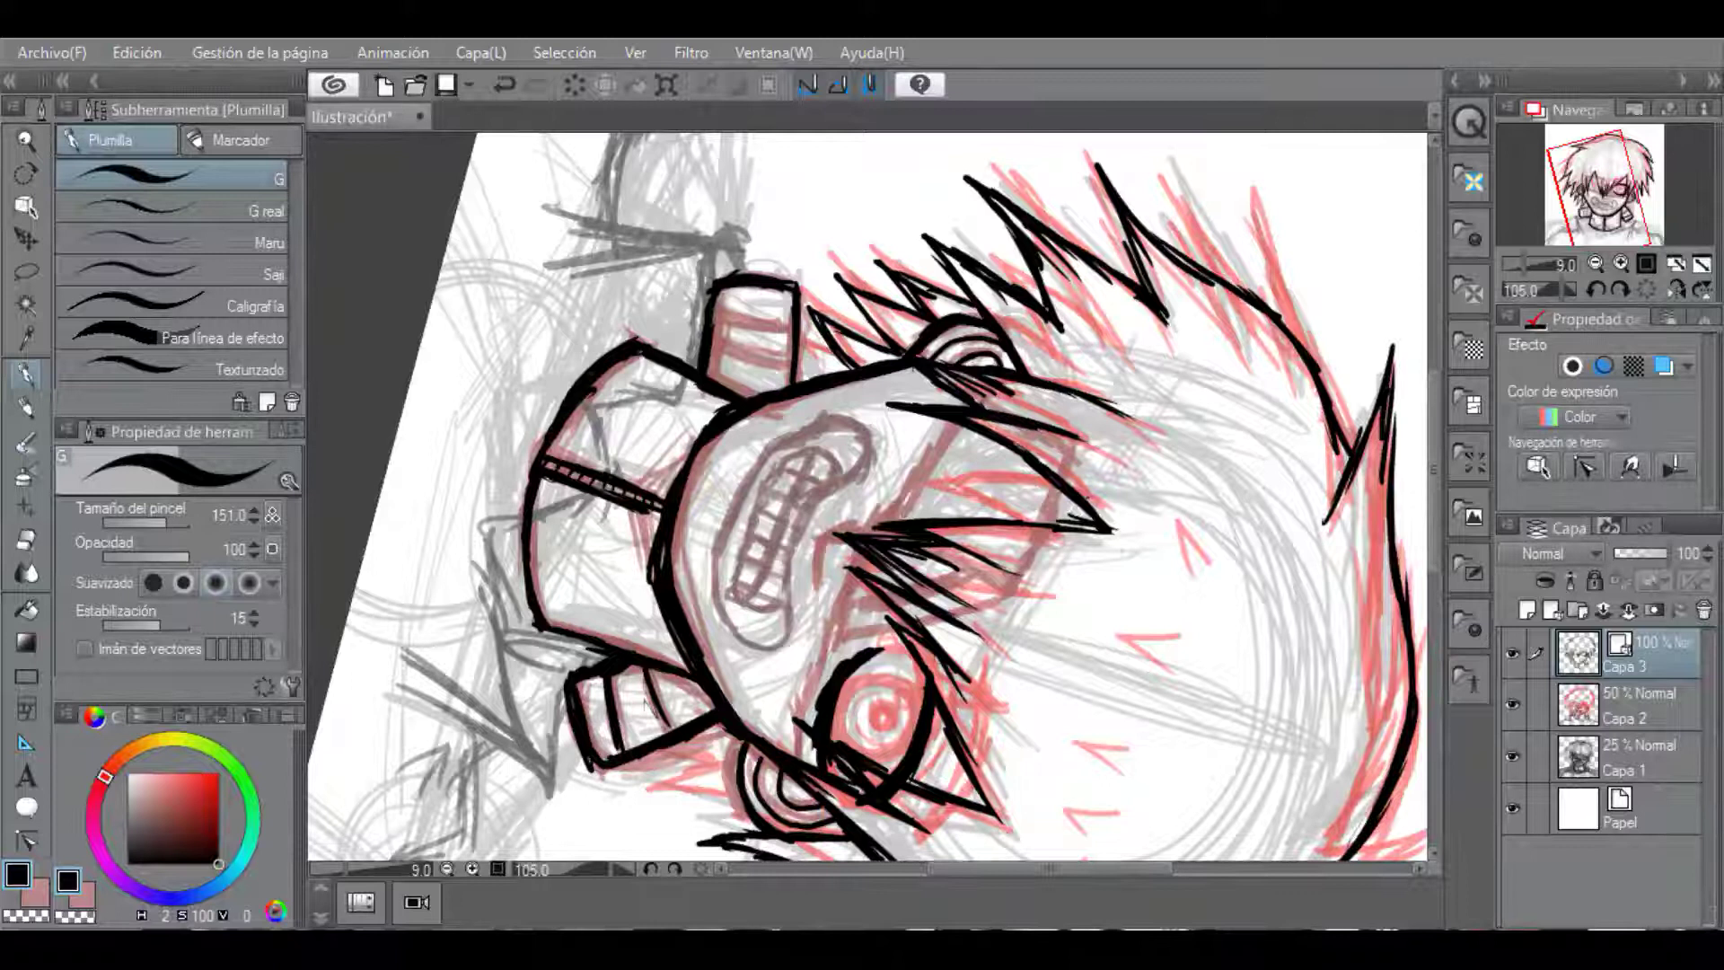
{"action": "left_click_drag", "start_coordinate": [711, 324], "coordinate": [790, 338]}
{"action": "left_click_drag", "start_coordinate": [720, 357], "coordinate": [785, 378]}
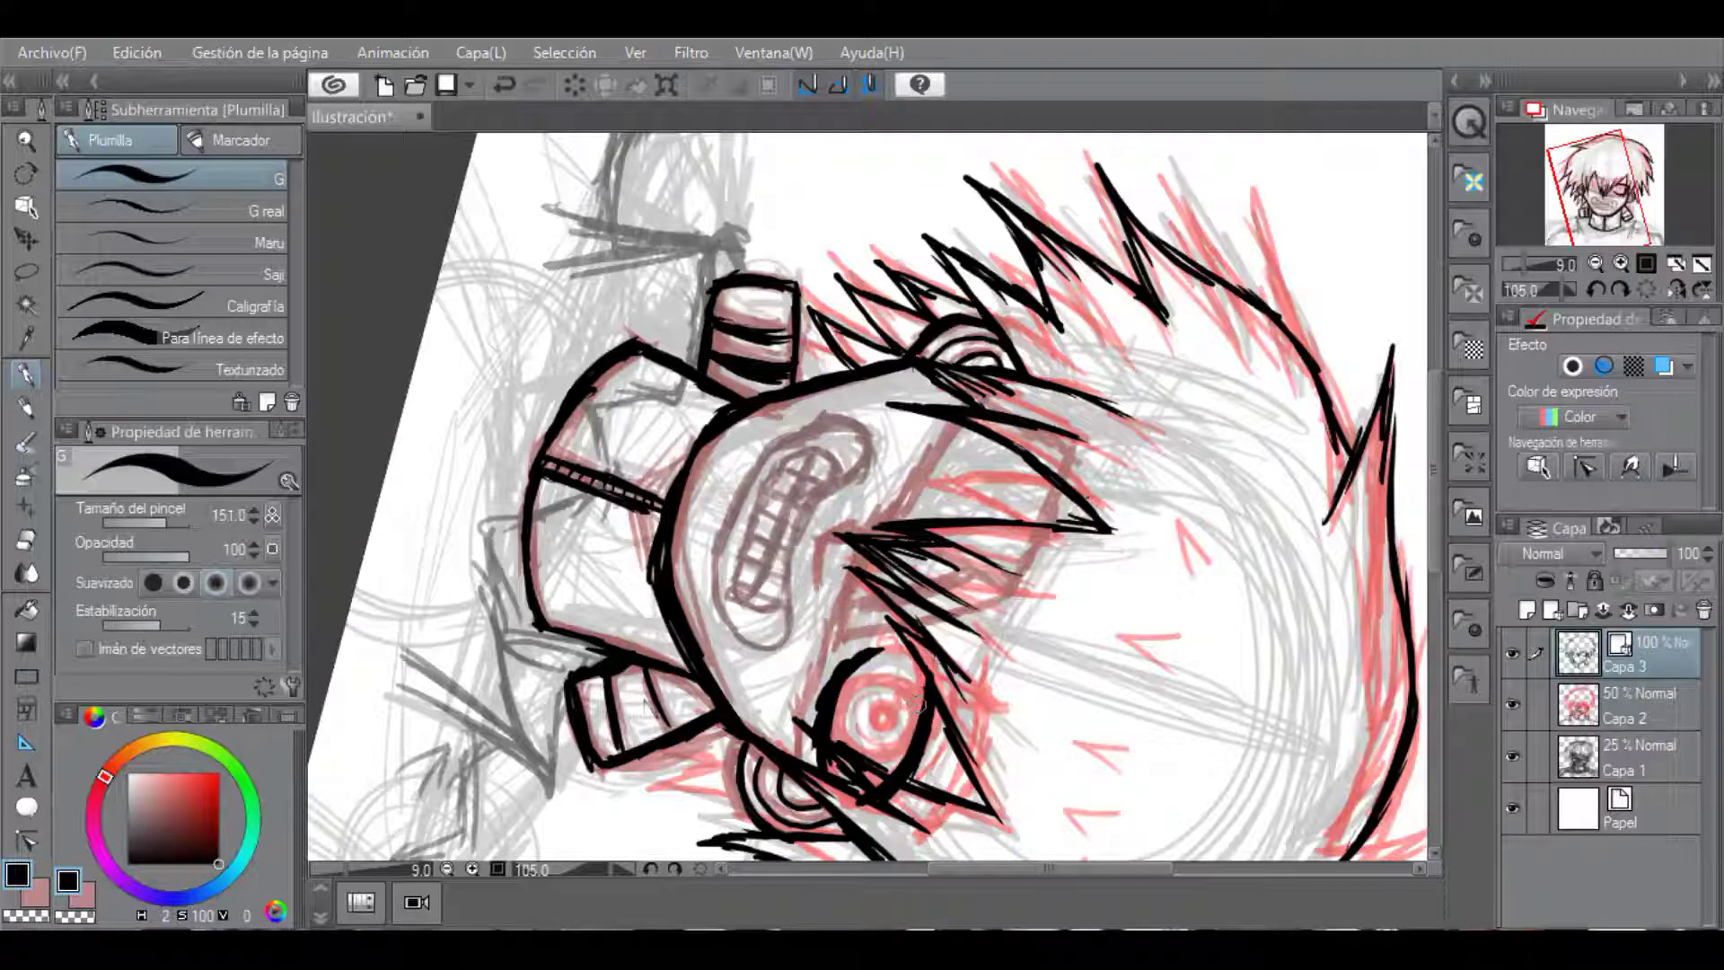
Ink the exposed eye's iris and pupil, and the mask's upper edge with the nose.
{"action": "mouse_move", "coordinate": [915, 702]}
{"action": "left_mouse_down"}
{"action": "mouse_move", "coordinate": [837, 687]}
{"action": "mouse_move", "coordinate": [871, 716]}
{"action": "mouse_move", "coordinate": [864, 657]}
{"action": "left_mouse_up"}
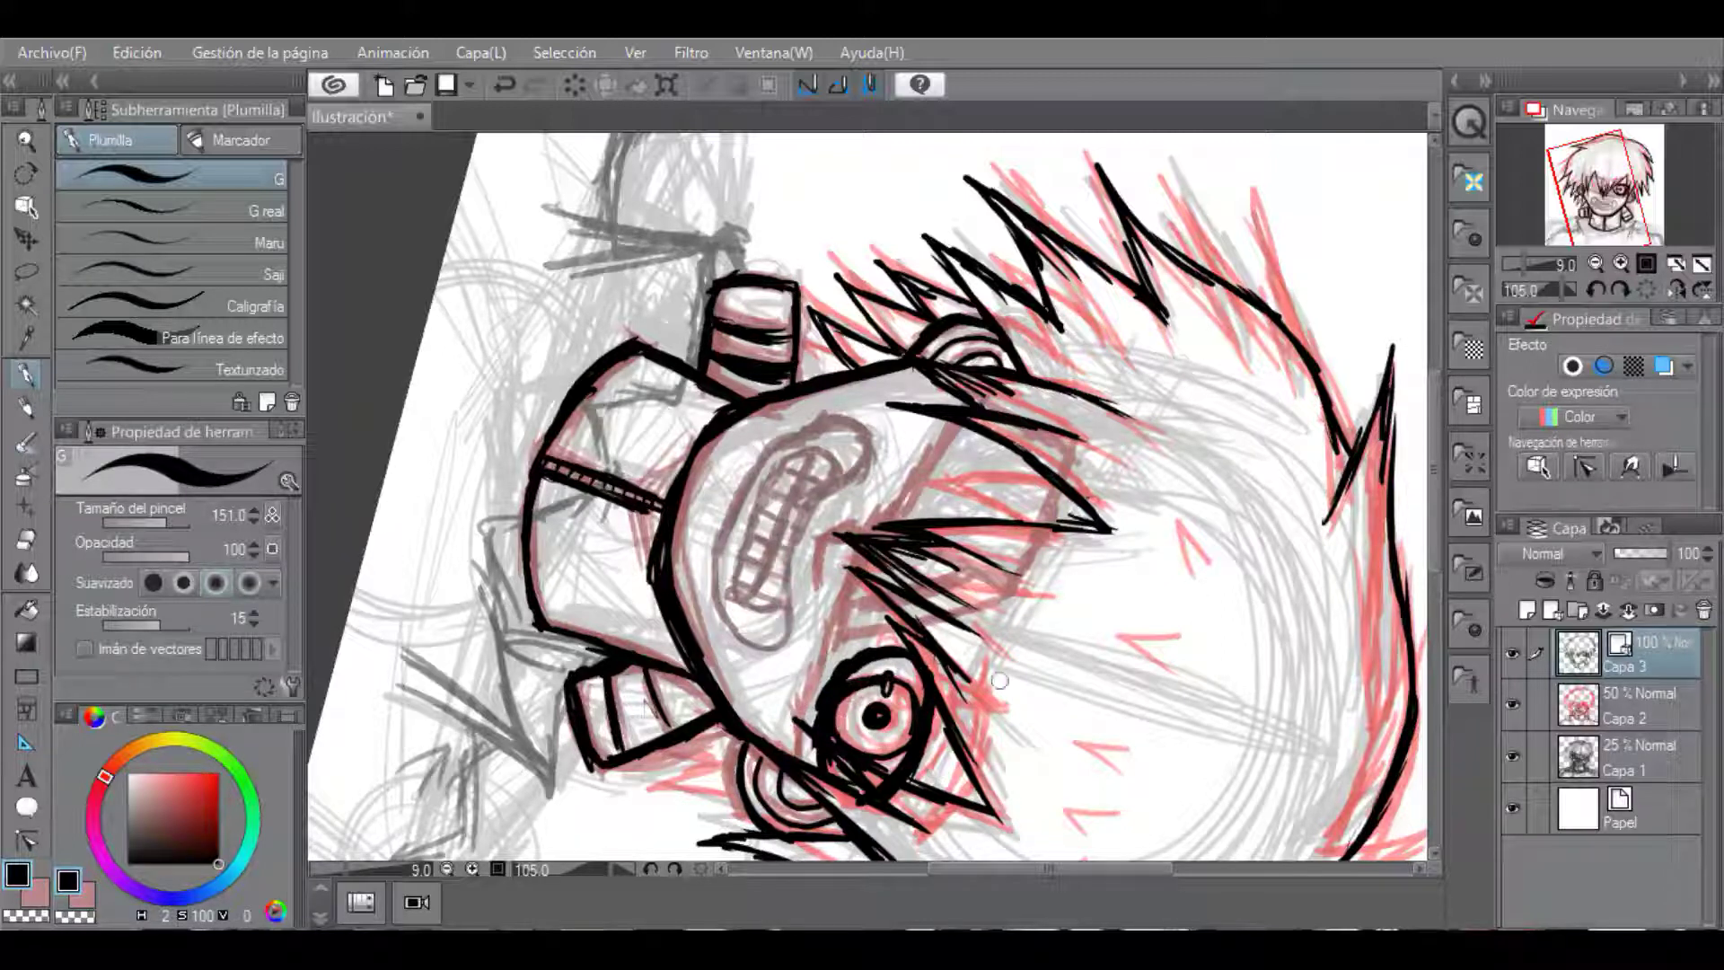
{"action": "mouse_move", "coordinate": [806, 767]}
{"action": "left_mouse_down"}
{"action": "mouse_move", "coordinate": [837, 599]}
{"action": "mouse_move", "coordinate": [927, 416]}
{"action": "left_mouse_up"}
{"action": "left_click_drag", "start_coordinate": [941, 566], "coordinate": [798, 569]}
{"action": "left_click_drag", "start_coordinate": [902, 377], "coordinate": [988, 377]}
{"action": "left_click_drag", "start_coordinate": [753, 512], "coordinate": [765, 563]}
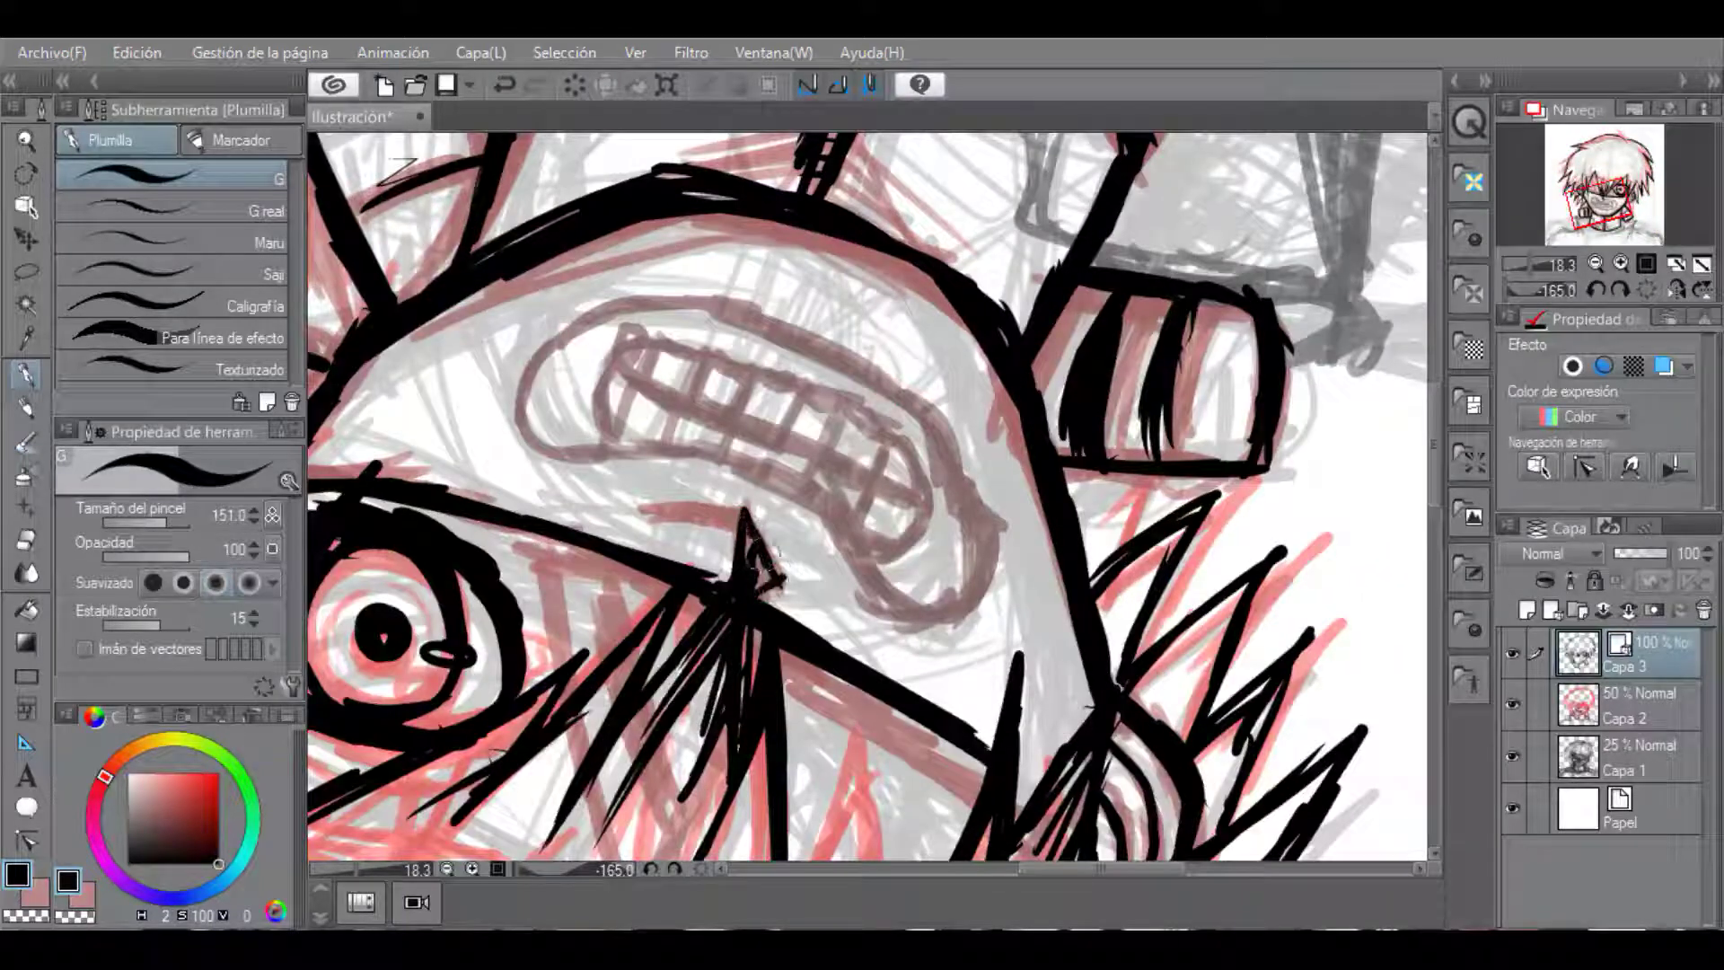
{"action": "left_click_drag", "start_coordinate": [735, 500], "coordinate": [725, 496]}
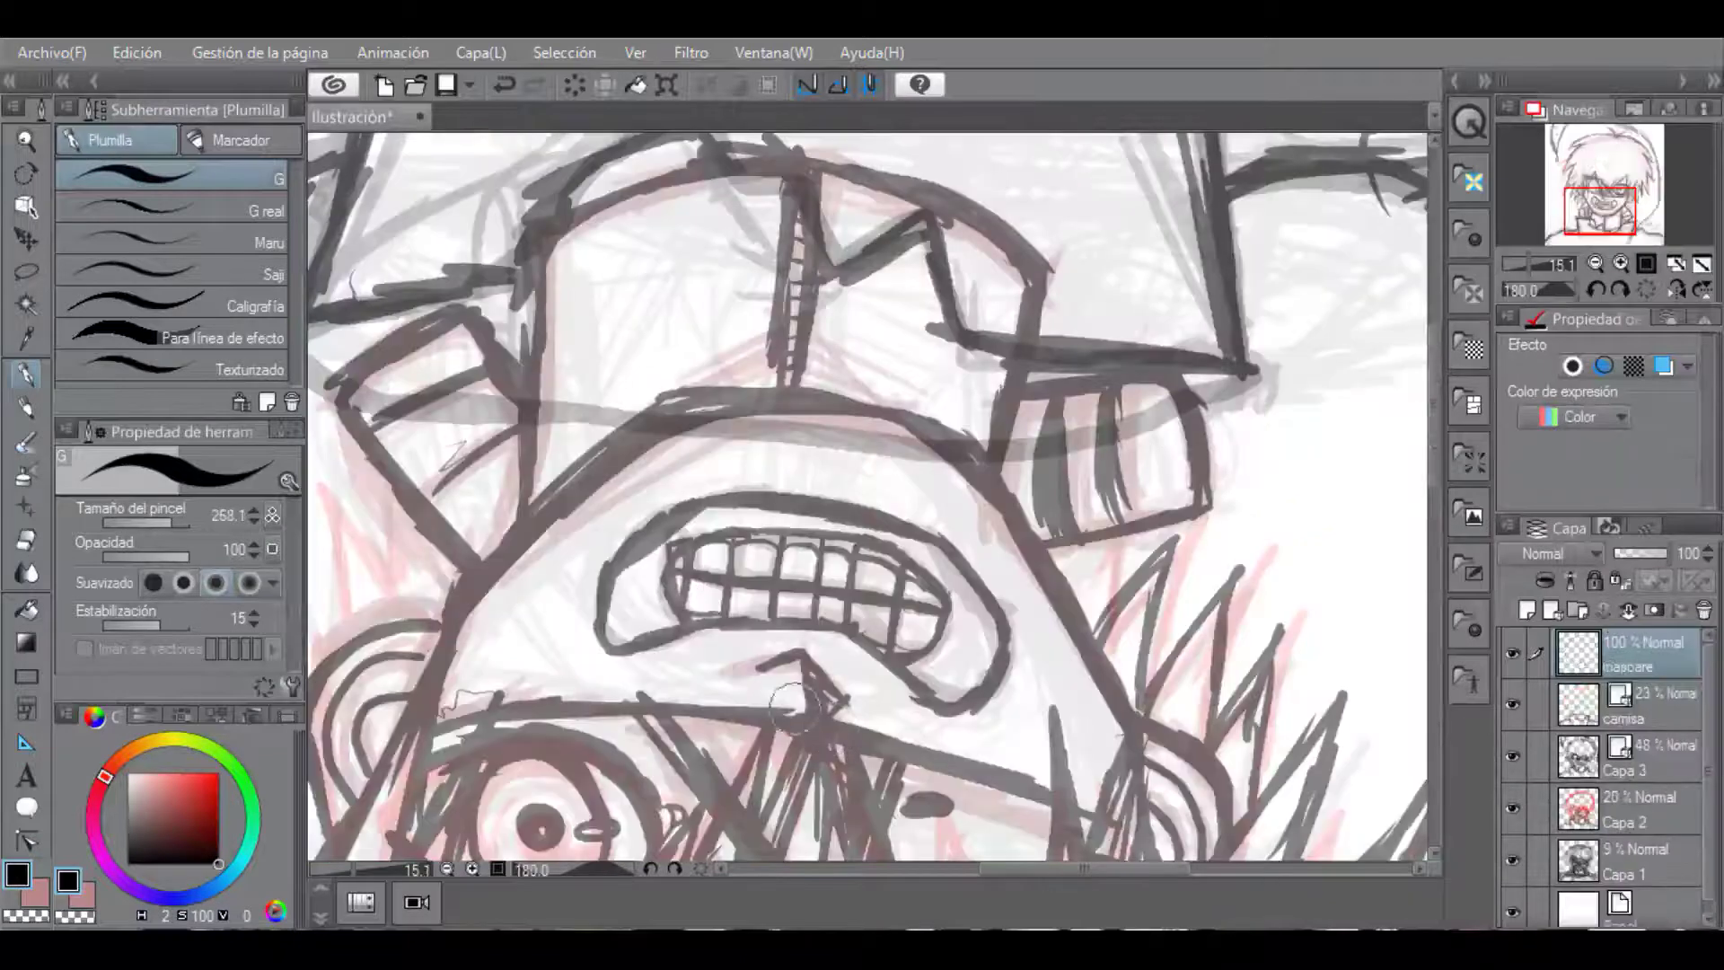
Start outlining the mask's cheek and upper edge with thick black strokes on the mascare layer.
{"action": "left_click_drag", "start_coordinate": [449, 606], "coordinate": [431, 732]}
{"action": "left_click_drag", "start_coordinate": [1115, 840], "coordinate": [1103, 684]}
{"action": "key", "text": "ctrl+z"}
{"action": "mouse_move", "coordinate": [523, 596]}
{"action": "left_mouse_down"}
{"action": "mouse_move", "coordinate": [683, 190]}
{"action": "mouse_move", "coordinate": [687, 378]}
{"action": "left_mouse_up"}
{"action": "left_click_drag", "start_coordinate": [664, 309], "coordinate": [790, 388]}
{"action": "key", "text": "ctrl+z"}
{"action": "mouse_move", "coordinate": [519, 321]}
{"action": "left_mouse_down"}
{"action": "mouse_move", "coordinate": [632, 318]}
{"action": "mouse_move", "coordinate": [892, 471]}
{"action": "mouse_move", "coordinate": [753, 383]}
{"action": "mouse_move", "coordinate": [900, 500]}
{"action": "mouse_move", "coordinate": [952, 717]}
{"action": "mouse_move", "coordinate": [950, 442]}
{"action": "mouse_move", "coordinate": [893, 558]}
{"action": "mouse_move", "coordinate": [817, 642]}
{"action": "left_mouse_up"}
{"action": "left_click", "coordinate": [869, 571]}
{"action": "key", "text": "ctrl+z"}
{"action": "key", "text": "ctrl+z"}
Trace the mask's side and jaw line with a thick black line.
{"action": "mouse_move", "coordinate": [947, 433]}
{"action": "left_mouse_down"}
{"action": "mouse_move", "coordinate": [910, 517]}
{"action": "mouse_move", "coordinate": [795, 669]}
{"action": "mouse_move", "coordinate": [620, 727]}
{"action": "mouse_move", "coordinate": [632, 424]}
{"action": "mouse_move", "coordinate": [632, 678]}
{"action": "left_mouse_up"}
{"action": "mouse_move", "coordinate": [633, 678]}
{"action": "left_mouse_down"}
{"action": "mouse_move", "coordinate": [599, 476]}
{"action": "mouse_move", "coordinate": [567, 419]}
{"action": "left_mouse_up"}
{"action": "left_click_drag", "start_coordinate": [528, 308], "coordinate": [609, 552]}
{"action": "mouse_move", "coordinate": [675, 611]}
{"action": "left_mouse_down"}
{"action": "mouse_move", "coordinate": [697, 637]}
{"action": "mouse_move", "coordinate": [663, 694]}
{"action": "mouse_move", "coordinate": [1091, 696]}
{"action": "mouse_move", "coordinate": [878, 616]}
{"action": "mouse_move", "coordinate": [779, 703]}
{"action": "left_mouse_up"}
{"action": "key", "text": "ctrl+z"}
{"action": "key", "text": "ctrl+z"}
Ink the nose and work on the right side of the mask's jaw line in thick black.
{"action": "scroll", "coordinate": [1110, 715], "scroll_direction": "up", "scroll_amount": 3}
{"action": "left_click_drag", "start_coordinate": [1023, 687], "coordinate": [962, 749]}
{"action": "left_click_drag", "start_coordinate": [894, 619], "coordinate": [941, 742]}
{"action": "scroll", "coordinate": [975, 715], "scroll_direction": "down", "scroll_amount": 4}
{"action": "mouse_move", "coordinate": [1024, 702]}
{"action": "left_mouse_down"}
{"action": "mouse_move", "coordinate": [633, 530]}
{"action": "mouse_move", "coordinate": [627, 450]}
{"action": "mouse_move", "coordinate": [705, 476]}
{"action": "mouse_move", "coordinate": [701, 633]}
{"action": "mouse_move", "coordinate": [941, 687]}
{"action": "mouse_move", "coordinate": [1142, 456]}
{"action": "mouse_move", "coordinate": [1112, 304]}
{"action": "left_mouse_up"}
{"action": "scroll", "coordinate": [627, 451], "scroll_direction": "up", "scroll_amount": 2}
{"action": "key", "text": "ctrl+z"}
{"action": "key", "text": "ctrl+z"}
{"action": "key", "text": "ctrl+z"}
Ink the neck piece's sides and lower edge, and the striped block on its right side.
{"action": "left_click_drag", "start_coordinate": [707, 439], "coordinate": [708, 555]}
{"action": "mouse_move", "coordinate": [714, 490]}
{"action": "left_mouse_down"}
{"action": "mouse_move", "coordinate": [768, 676]}
{"action": "mouse_move", "coordinate": [952, 684]}
{"action": "mouse_move", "coordinate": [1161, 524]}
{"action": "mouse_move", "coordinate": [1120, 451]}
{"action": "mouse_move", "coordinate": [1168, 536]}
{"action": "mouse_move", "coordinate": [1103, 352]}
{"action": "left_mouse_up"}
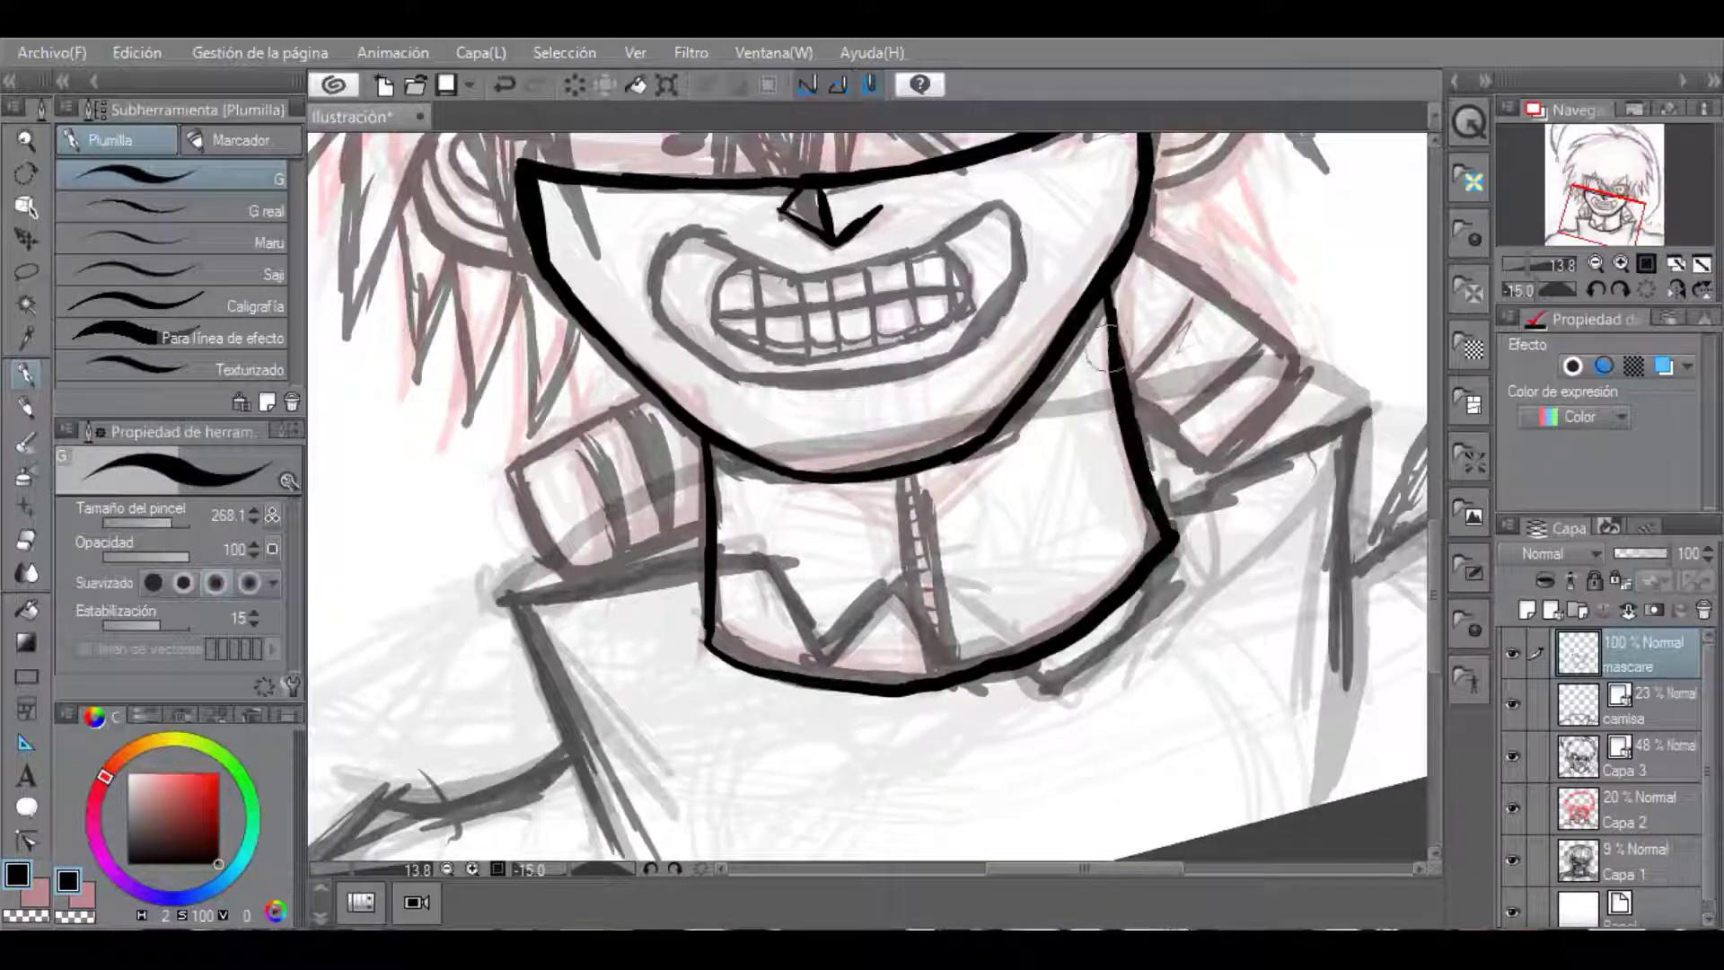
{"action": "mouse_move", "coordinate": [1130, 252]}
{"action": "left_mouse_down"}
{"action": "mouse_move", "coordinate": [1258, 440]}
{"action": "mouse_move", "coordinate": [1141, 409]}
{"action": "left_mouse_up"}
{"action": "left_click_drag", "start_coordinate": [1268, 348], "coordinate": [1187, 456]}
{"action": "left_click_drag", "start_coordinate": [1194, 302], "coordinate": [1139, 416]}
{"action": "left_click_drag", "start_coordinate": [1146, 266], "coordinate": [1114, 318]}
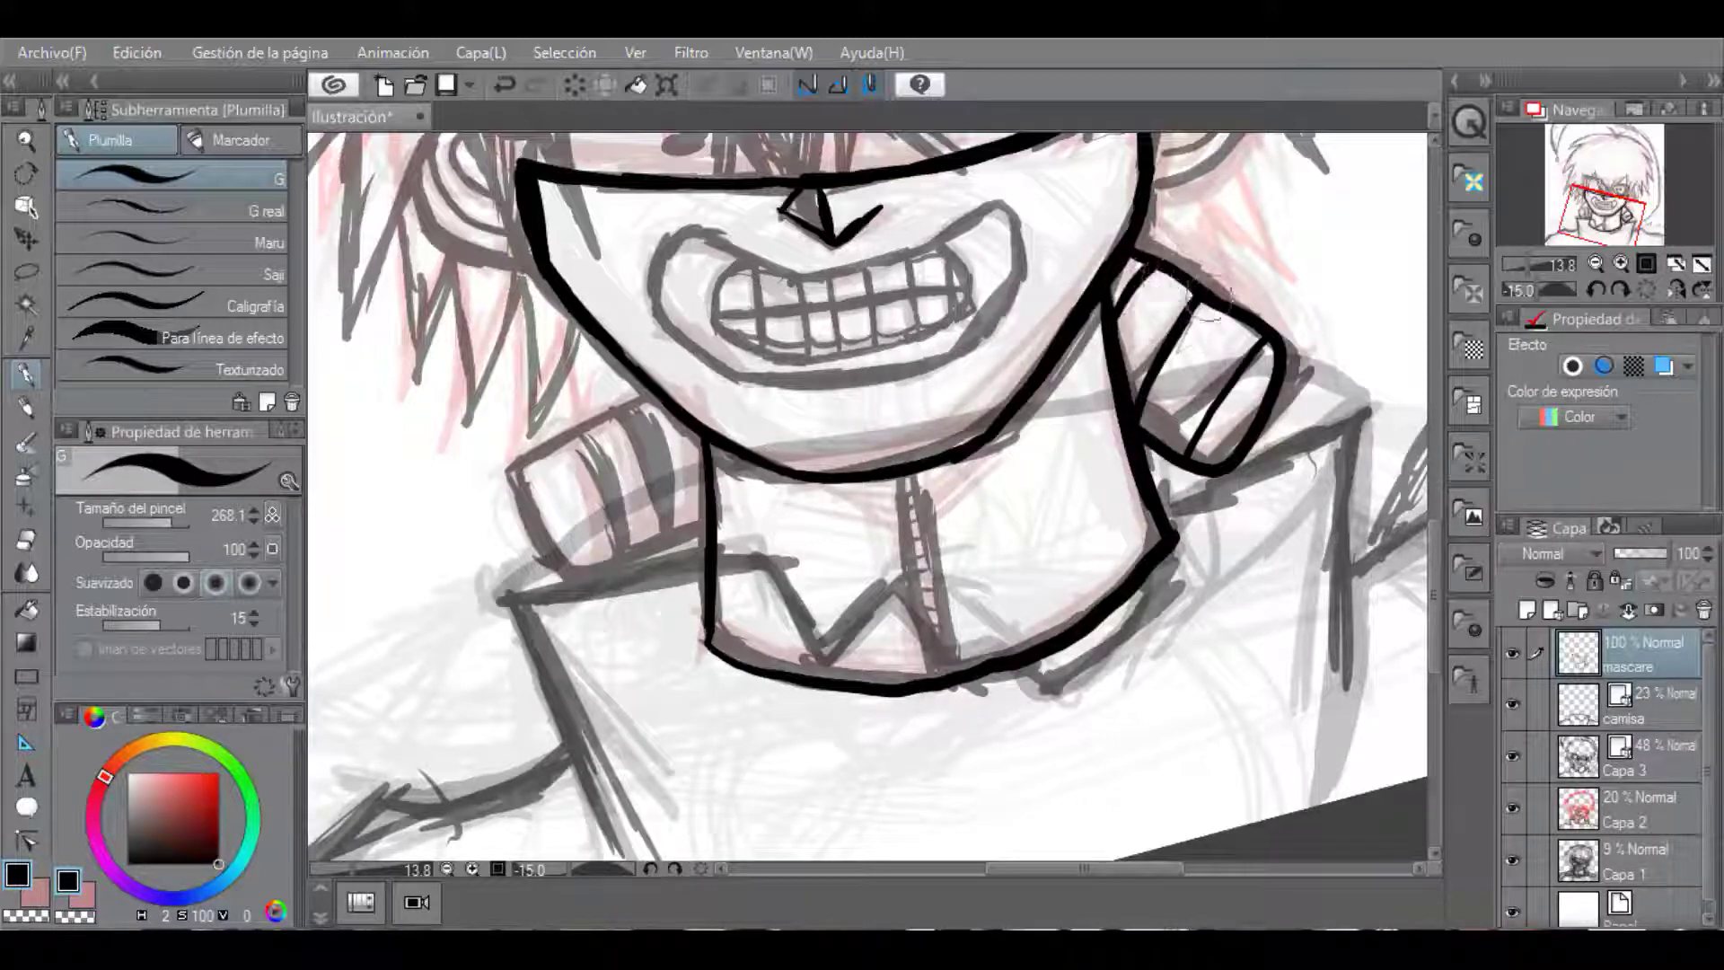
Ink the striped block on the left side of the neck piece.
{"action": "mouse_move", "coordinate": [642, 384]}
{"action": "left_mouse_down"}
{"action": "mouse_move", "coordinate": [503, 476]}
{"action": "mouse_move", "coordinate": [570, 579]}
{"action": "mouse_move", "coordinate": [705, 525]}
{"action": "mouse_move", "coordinate": [510, 483]}
{"action": "left_mouse_up"}
{"action": "key", "text": "ctrl+z"}
{"action": "key", "text": "ctrl+z"}
{"action": "mouse_move", "coordinate": [706, 525]}
{"action": "left_mouse_down"}
{"action": "mouse_move", "coordinate": [501, 477]}
{"action": "mouse_move", "coordinate": [598, 558]}
{"action": "left_mouse_up"}
{"action": "mouse_move", "coordinate": [610, 420]}
{"action": "left_mouse_down"}
{"action": "mouse_move", "coordinate": [656, 535]}
{"action": "mouse_move", "coordinate": [693, 515]}
{"action": "left_mouse_up"}
Ink the zipper down the centre of the neck piece, with two long edges and short crossbars between them.
{"action": "scroll", "coordinate": [925, 534], "scroll_direction": "up", "scroll_amount": 2}
{"action": "mouse_move", "coordinate": [918, 411]}
{"action": "left_mouse_down"}
{"action": "mouse_move", "coordinate": [1009, 774]}
{"action": "mouse_move", "coordinate": [930, 676]}
{"action": "mouse_move", "coordinate": [937, 795]}
{"action": "left_mouse_up"}
{"action": "left_click_drag", "start_coordinate": [907, 474], "coordinate": [931, 473]}
{"action": "left_click_drag", "start_coordinate": [914, 515], "coordinate": [940, 514]}
{"action": "left_click_drag", "start_coordinate": [920, 570], "coordinate": [947, 569]}
{"action": "left_click_drag", "start_coordinate": [926, 611], "coordinate": [952, 610]}
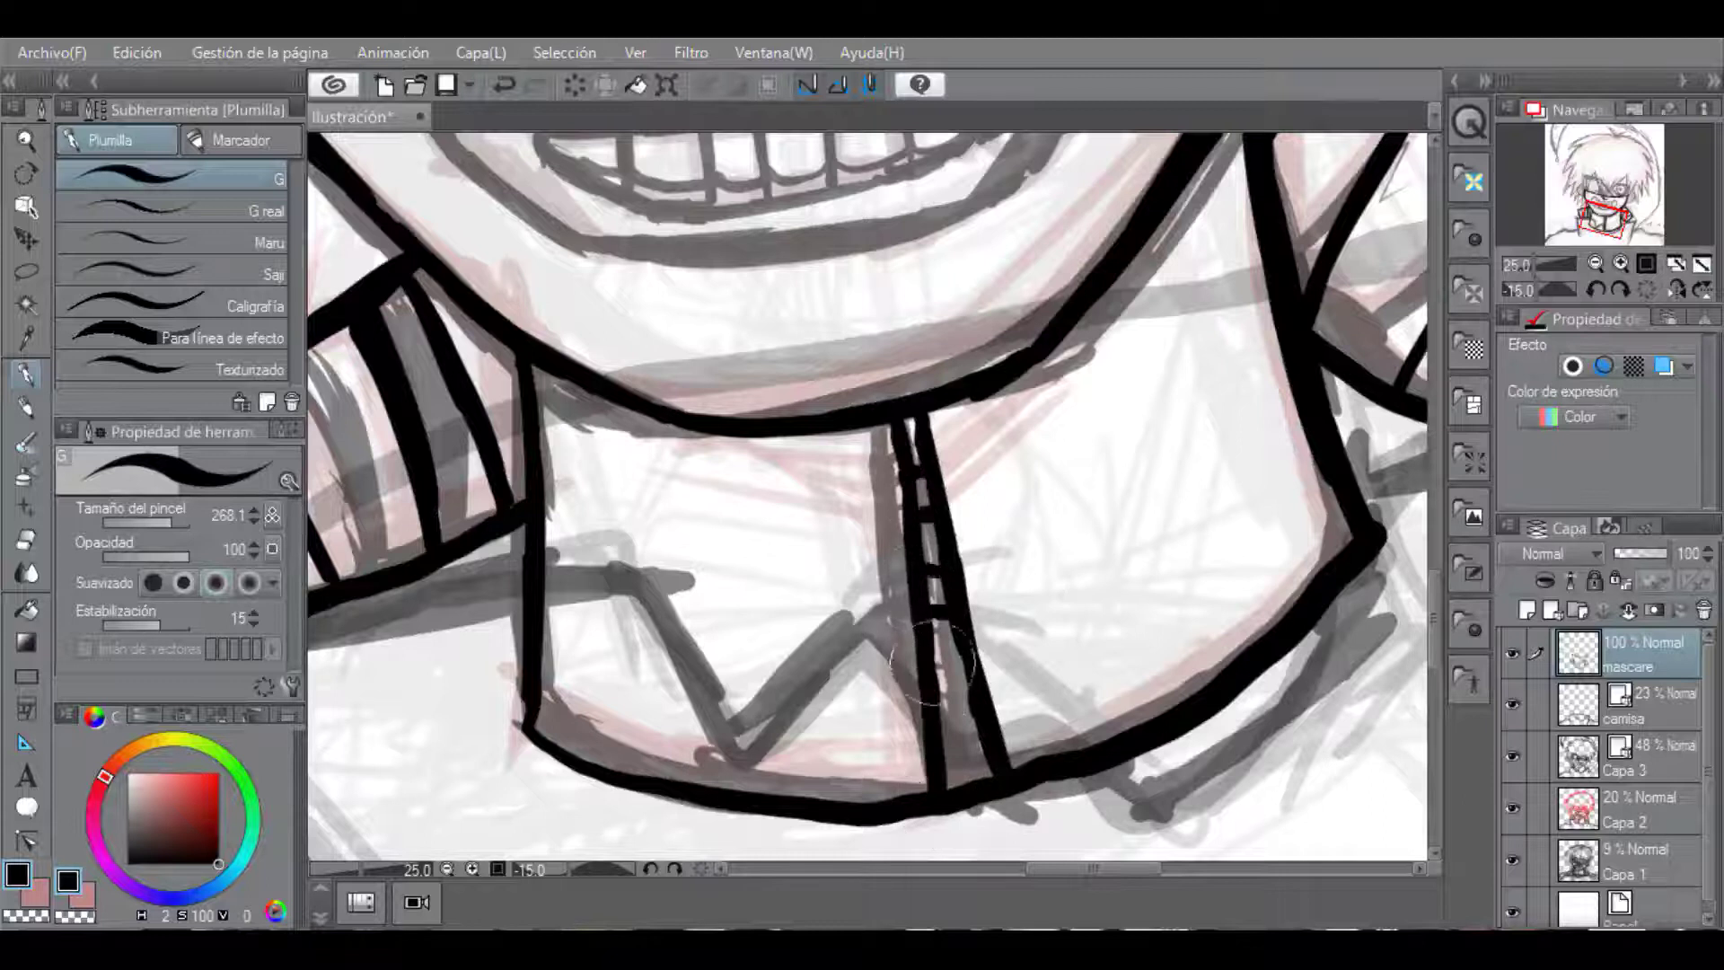
{"action": "left_click_drag", "start_coordinate": [932, 719], "coordinate": [965, 715]}
{"action": "left_click_drag", "start_coordinate": [941, 768], "coordinate": [979, 764]}
Ink the four-sided outline of the eye patch above the mask in thick black.
{"action": "scroll", "coordinate": [966, 754], "scroll_direction": "down", "scroll_amount": 3}
{"action": "key", "text": "asciicircum"}
{"action": "scroll", "coordinate": [786, 435], "scroll_direction": "up", "scroll_amount": 3}
{"action": "left_click_drag", "start_coordinate": [680, 433], "coordinate": [714, 188]}
{"action": "key", "text": "ctrl+z"}
{"action": "left_click_drag", "start_coordinate": [974, 237], "coordinate": [947, 426]}
{"action": "left_click_drag", "start_coordinate": [979, 238], "coordinate": [667, 164]}
{"action": "mouse_move", "coordinate": [665, 173]}
{"action": "left_mouse_down"}
{"action": "mouse_move", "coordinate": [645, 372]}
{"action": "mouse_move", "coordinate": [948, 465]}
{"action": "left_mouse_up"}
{"action": "left_click_drag", "start_coordinate": [983, 247], "coordinate": [952, 462]}
{"action": "left_click_drag", "start_coordinate": [661, 221], "coordinate": [691, 404]}
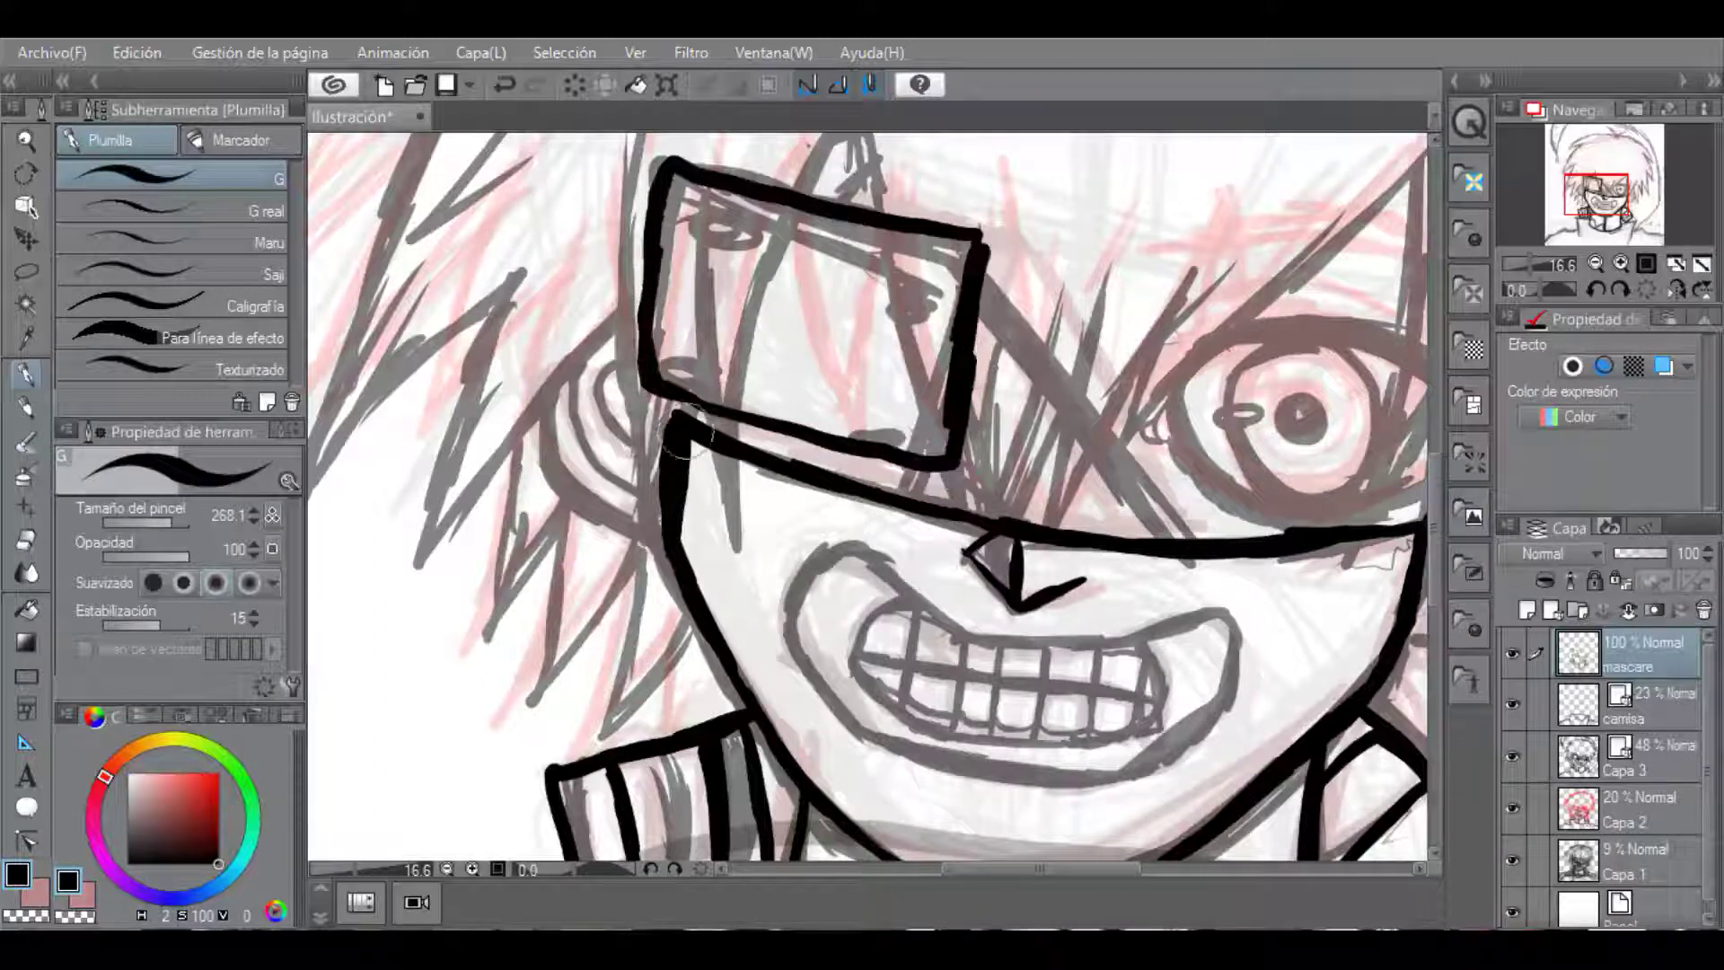
Ink a small round rivet in each corner of the eye patch and a short line joining patch and mask.
{"action": "left_click_drag", "start_coordinate": [700, 199], "coordinate": [697, 203]}
{"action": "left_click_drag", "start_coordinate": [686, 353], "coordinate": [682, 357]}
{"action": "left_click_drag", "start_coordinate": [943, 252], "coordinate": [939, 255]}
{"action": "left_click_drag", "start_coordinate": [916, 418], "coordinate": [912, 422]}
{"action": "left_click_drag", "start_coordinate": [797, 440], "coordinate": [805, 465]}
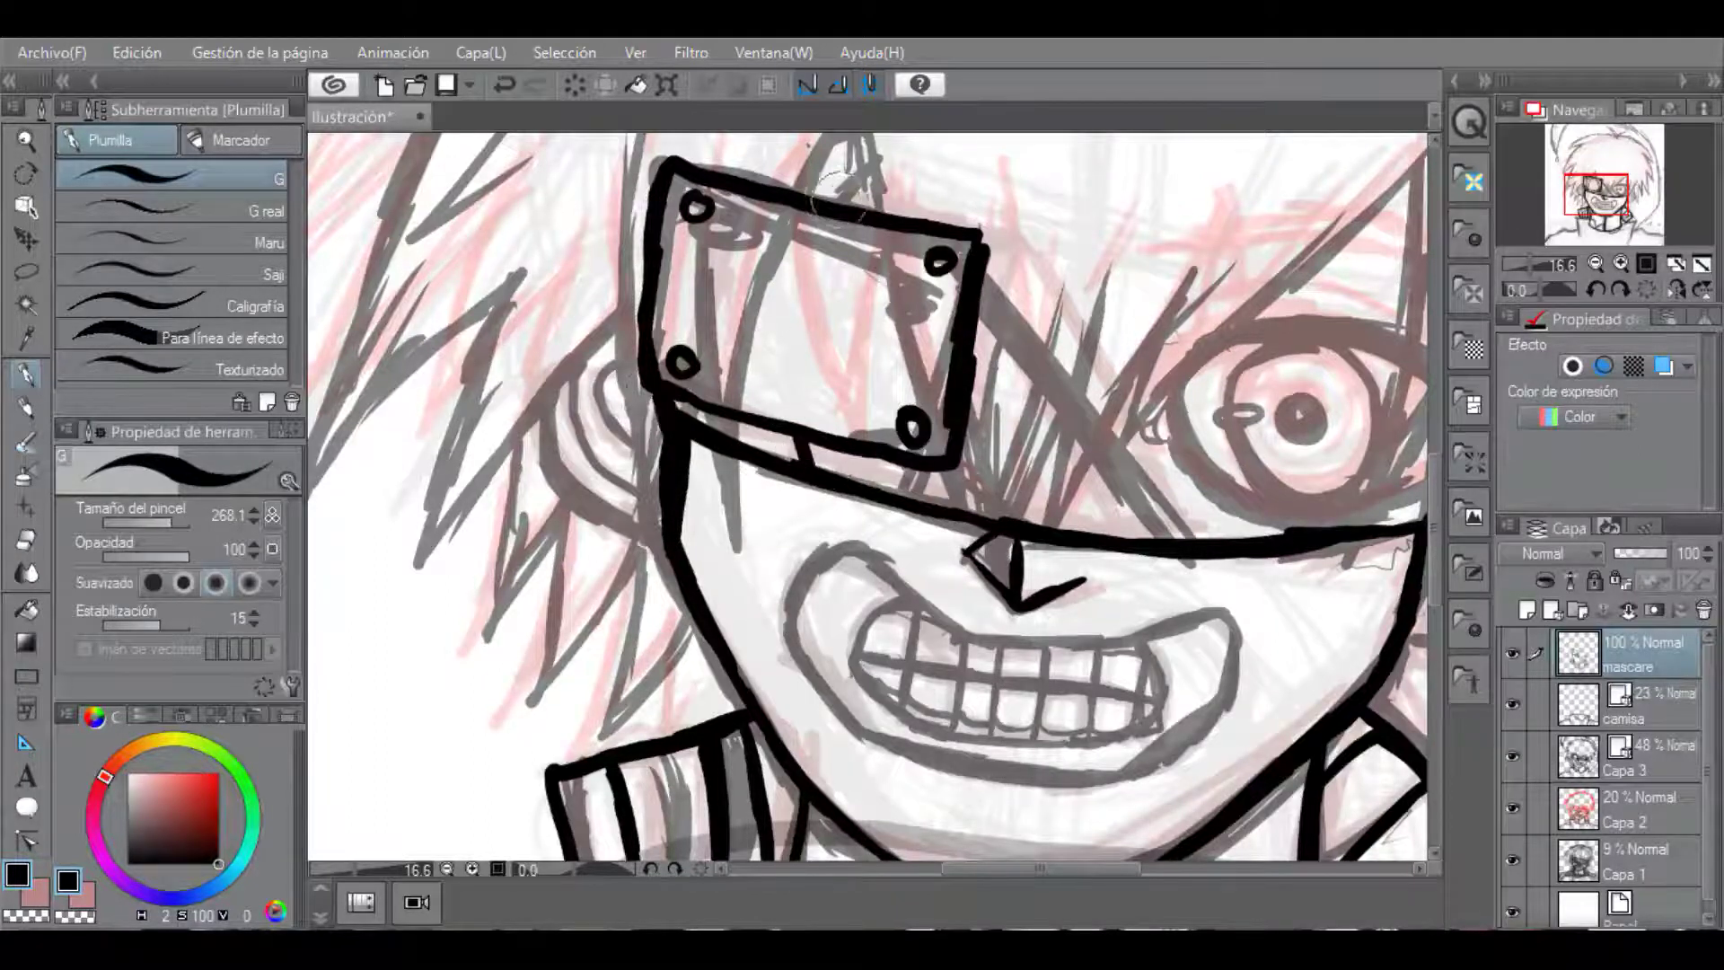
Ink the eye patch's long curved strap running up across the head to the far side.
{"action": "left_click_drag", "start_coordinate": [839, 197], "coordinate": [934, 143]}
{"action": "scroll", "coordinate": [840, 197], "scroll_direction": "down", "scroll_amount": 3}
{"action": "scroll", "coordinate": [867, 497], "scroll_direction": "up", "scroll_amount": 3}
{"action": "key", "text": "ctrl+z"}
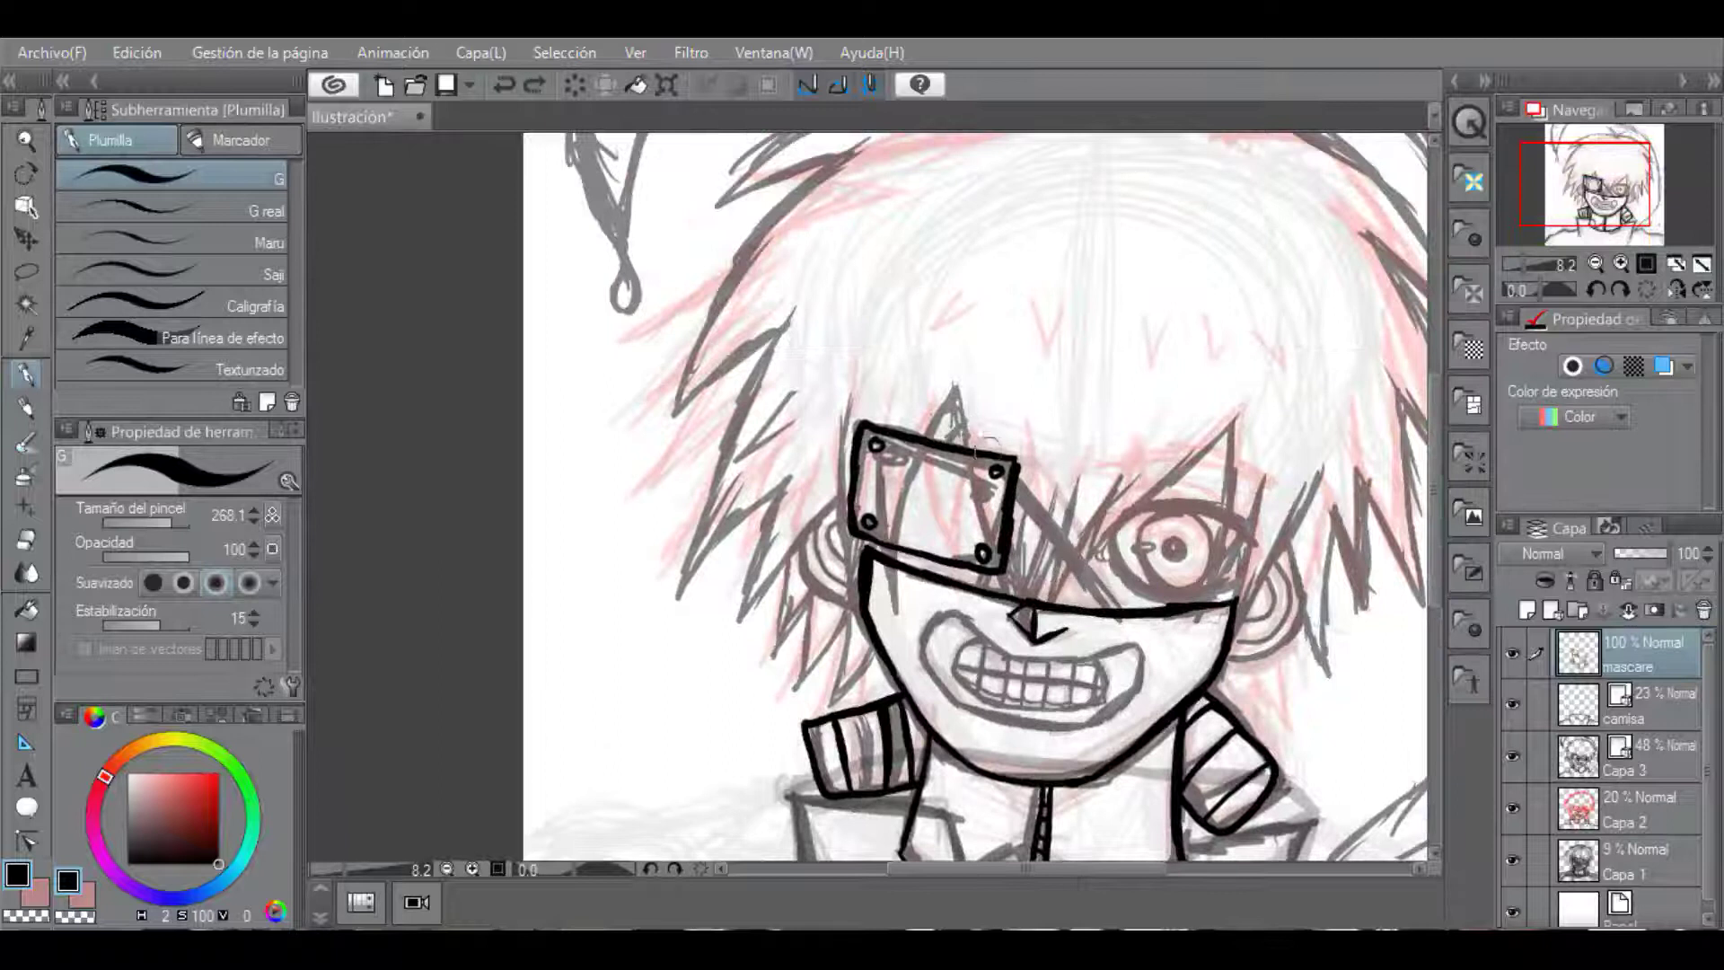
{"action": "left_click_drag", "start_coordinate": [988, 443], "coordinate": [1396, 225]}
{"action": "left_click_drag", "start_coordinate": [876, 424], "coordinate": [1374, 234]}
Join the eye patch to the mask, thicken the base of the upper strap and ink the lower strap beside the nose.
{"action": "left_click_drag", "start_coordinate": [867, 587], "coordinate": [858, 536]}
{"action": "left_click_drag", "start_coordinate": [999, 571], "coordinate": [1003, 592]}
{"action": "left_click_drag", "start_coordinate": [941, 442], "coordinate": [1071, 363]}
{"action": "mouse_move", "coordinate": [1048, 527]}
{"action": "left_mouse_down"}
{"action": "mouse_move", "coordinate": [1019, 480]}
{"action": "mouse_move", "coordinate": [1118, 618]}
{"action": "left_mouse_up"}
{"action": "left_click_drag", "start_coordinate": [1028, 476], "coordinate": [1018, 585]}
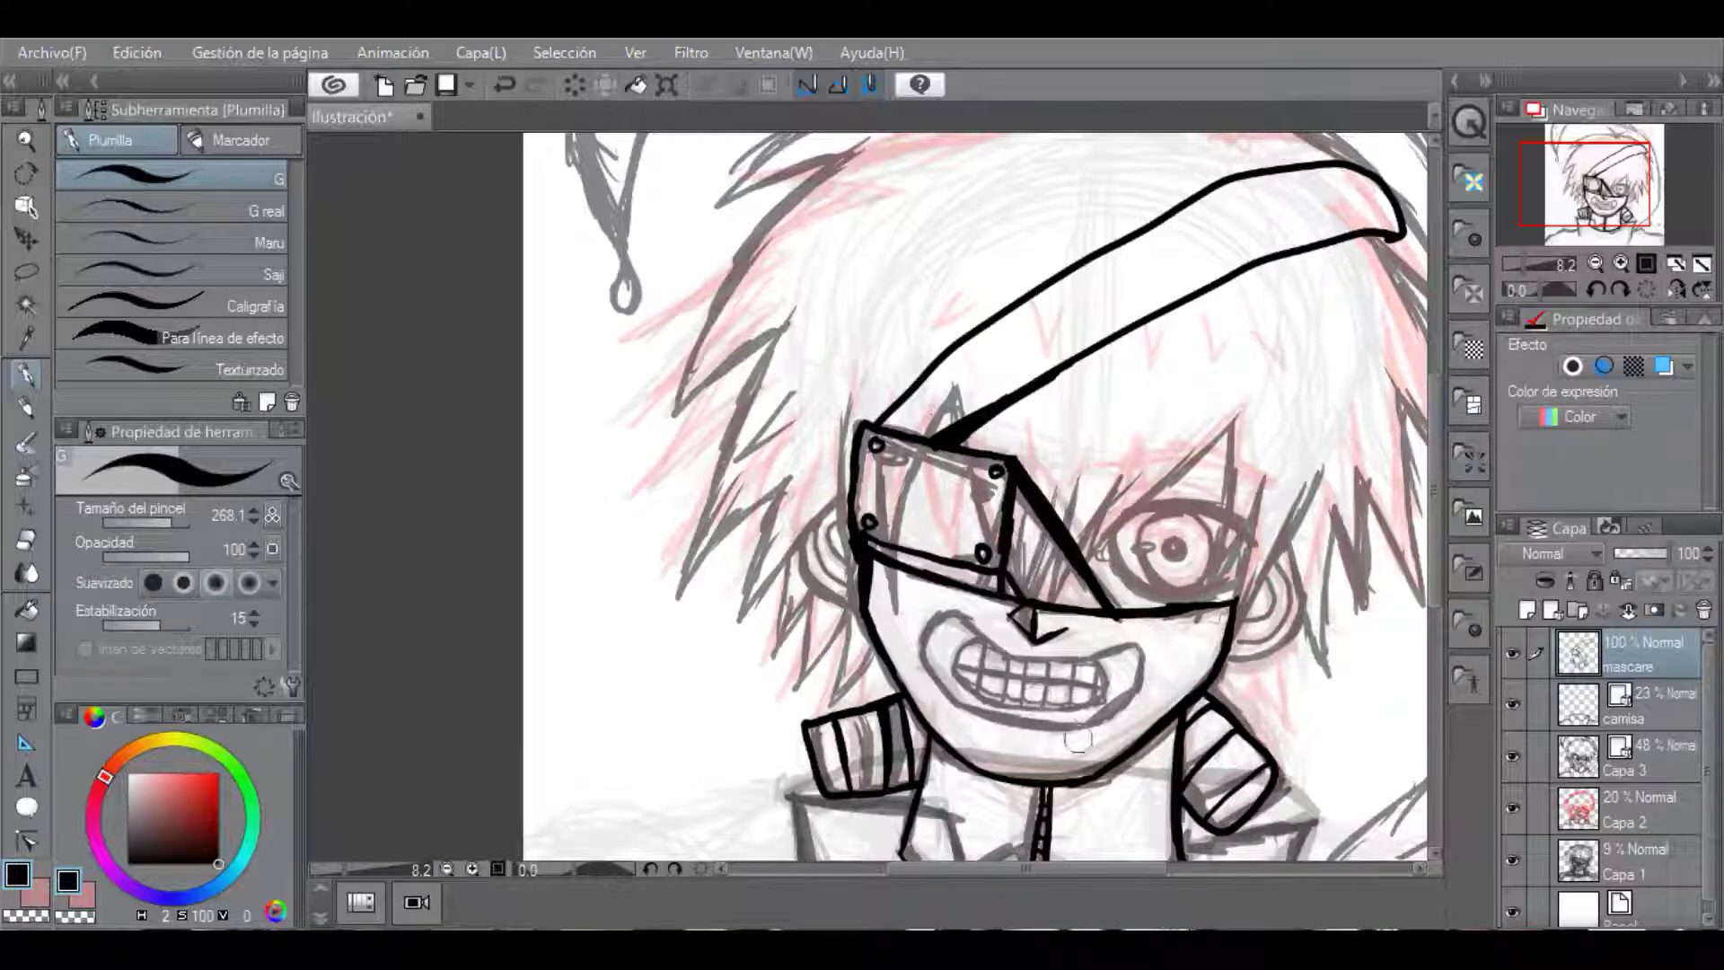
Ink the outer outline of the mask's grinning mouth in thick black.
{"action": "scroll", "coordinate": [1019, 666], "scroll_direction": "up", "scroll_amount": 5}
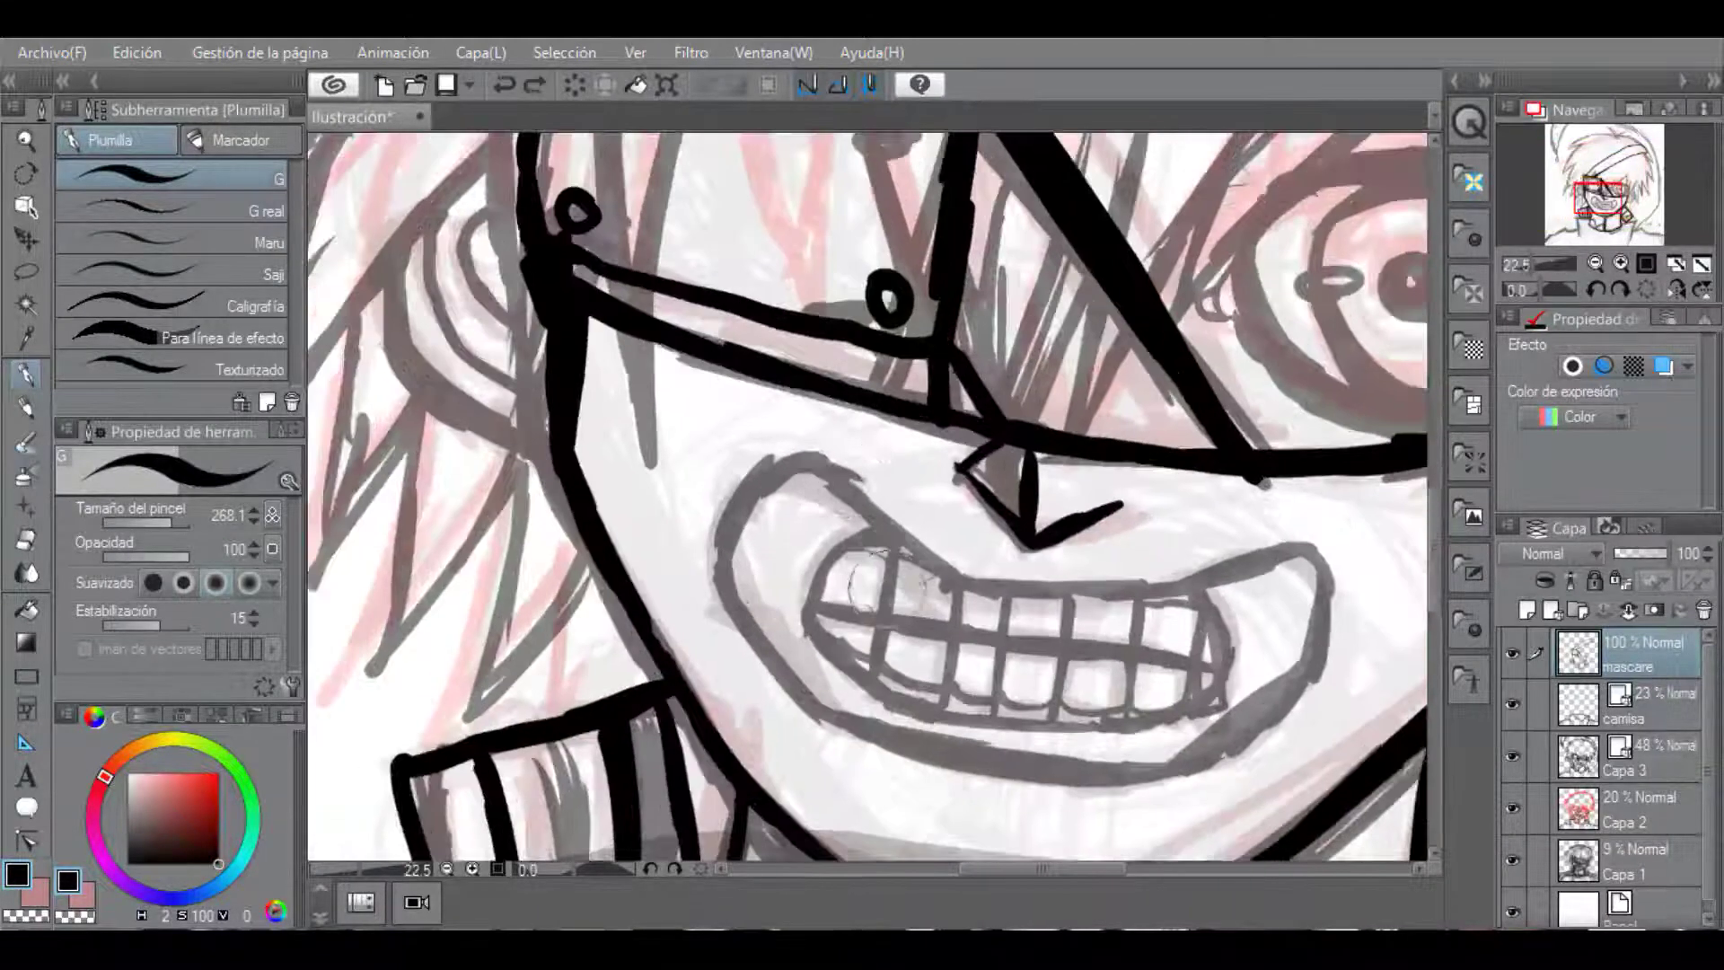
{"action": "mouse_move", "coordinate": [954, 584]}
{"action": "left_mouse_down"}
{"action": "mouse_move", "coordinate": [829, 467]}
{"action": "mouse_move", "coordinate": [897, 762]}
{"action": "mouse_move", "coordinate": [1104, 776]}
{"action": "left_mouse_up"}
{"action": "key", "text": "ctrl+z"}
{"action": "key", "text": "asciicircum"}
{"action": "mouse_move", "coordinate": [899, 444]}
{"action": "left_mouse_down"}
{"action": "mouse_move", "coordinate": [802, 333]}
{"action": "mouse_move", "coordinate": [645, 442]}
{"action": "mouse_move", "coordinate": [586, 729]}
{"action": "left_mouse_up"}
{"action": "key", "text": "asciicircum"}
{"action": "mouse_move", "coordinate": [505, 458]}
{"action": "left_mouse_down"}
{"action": "mouse_move", "coordinate": [451, 539]}
{"action": "mouse_move", "coordinate": [430, 660]}
{"action": "mouse_move", "coordinate": [498, 767]}
{"action": "left_mouse_up"}
{"action": "left_click_drag", "start_coordinate": [750, 492], "coordinate": [562, 665]}
{"action": "left_click_drag", "start_coordinate": [534, 732], "coordinate": [600, 635]}
{"action": "key", "text": "ctrl+z"}
{"action": "mouse_move", "coordinate": [498, 768]}
{"action": "left_mouse_down"}
{"action": "mouse_move", "coordinate": [536, 762]}
{"action": "mouse_move", "coordinate": [582, 667]}
{"action": "left_mouse_up"}
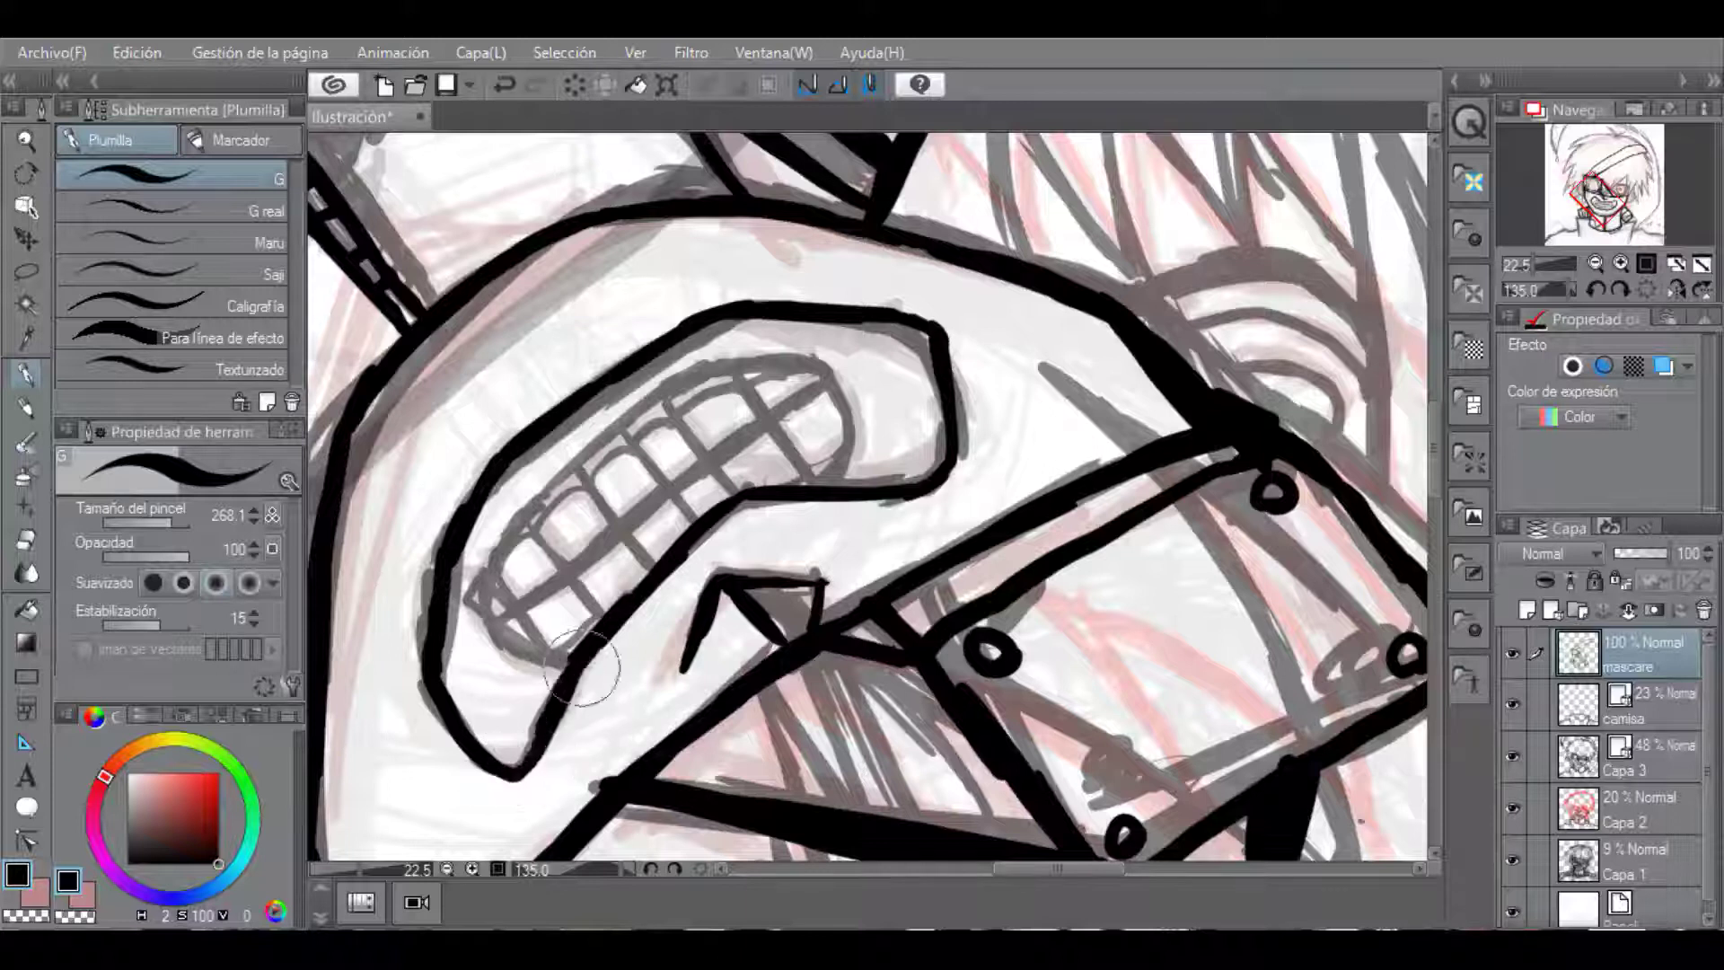
Ink the inner outline around the teeth and the thick line separating the upper and lower rows.
{"action": "scroll", "coordinate": [582, 667], "scroll_direction": "down", "scroll_amount": 2}
{"action": "scroll", "coordinate": [476, 638], "scroll_direction": "up", "scroll_amount": 5}
{"action": "mouse_move", "coordinate": [1181, 373]}
{"action": "left_mouse_down"}
{"action": "mouse_move", "coordinate": [1216, 368]}
{"action": "mouse_move", "coordinate": [783, 329]}
{"action": "mouse_move", "coordinate": [750, 696]}
{"action": "left_mouse_up"}
{"action": "scroll", "coordinate": [884, 471], "scroll_direction": "down", "scroll_amount": 5}
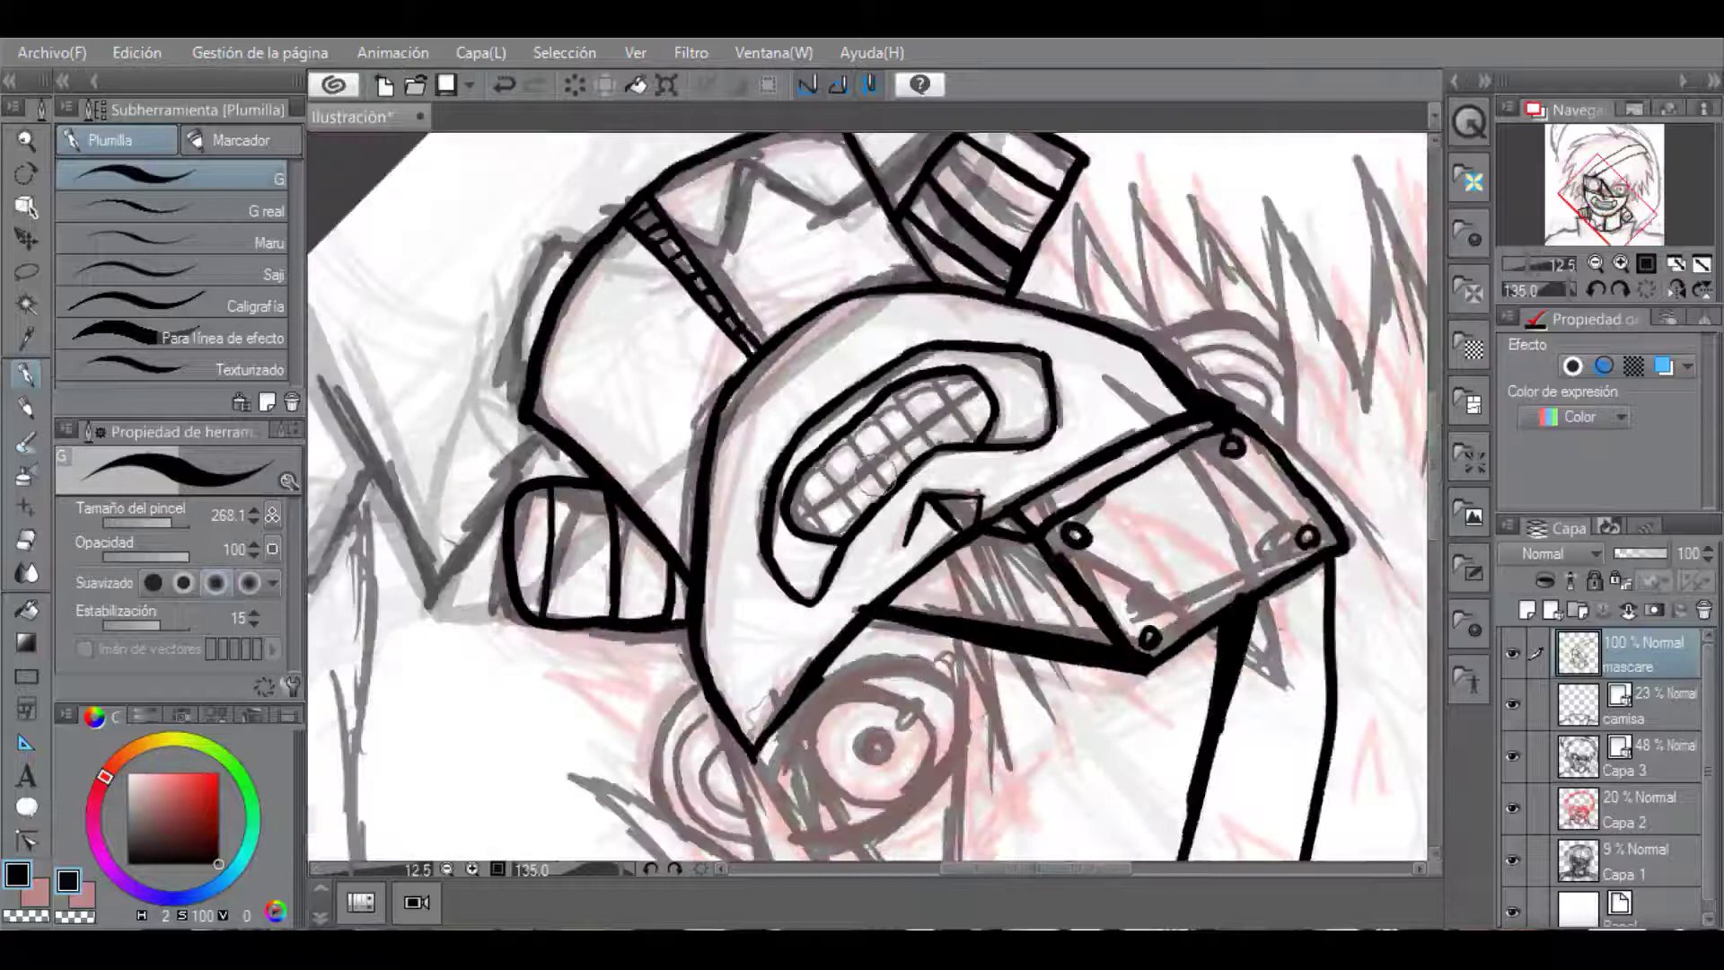
{"action": "scroll", "coordinate": [876, 476], "scroll_direction": "up", "scroll_amount": 2}
{"action": "mouse_move", "coordinate": [1088, 307]}
{"action": "left_mouse_down"}
{"action": "mouse_move", "coordinate": [886, 418]}
{"action": "mouse_move", "coordinate": [715, 579]}
{"action": "left_mouse_up"}
{"action": "scroll", "coordinate": [726, 525], "scroll_direction": "up", "scroll_amount": 2}
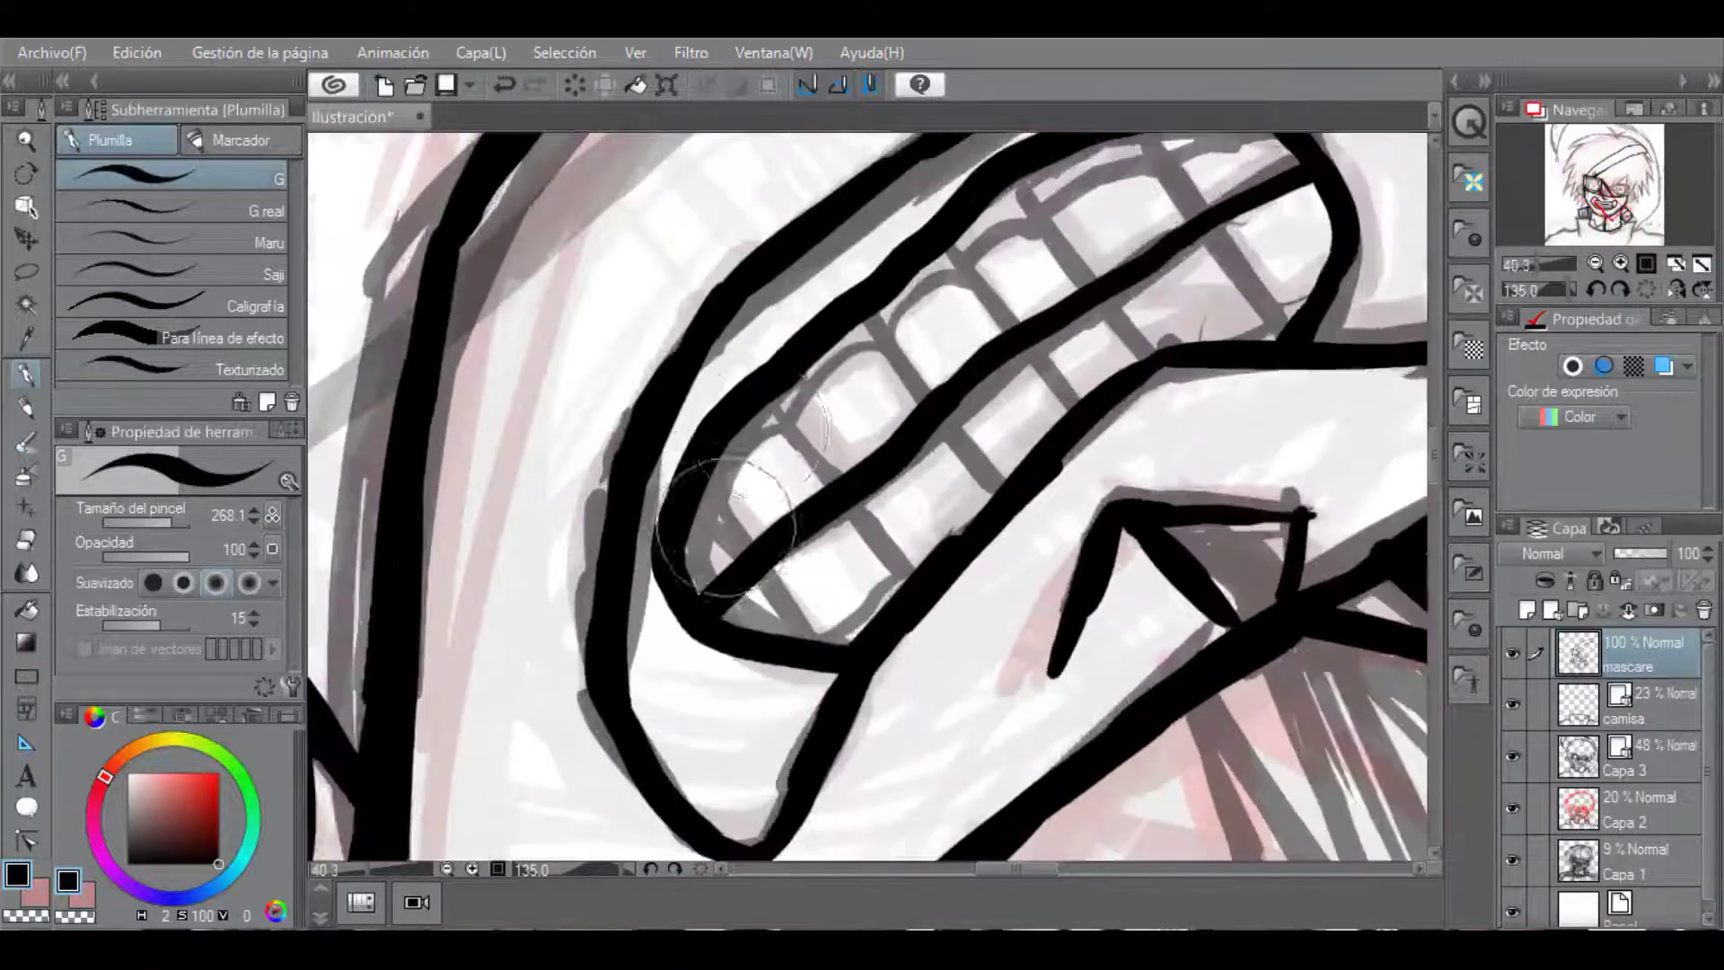
{"action": "scroll", "coordinate": [725, 528], "scroll_direction": "down", "scroll_amount": 3}
{"action": "key", "text": "asciicircum"}
{"action": "key", "text": "asciicircum"}
{"action": "scroll", "coordinate": [788, 616], "scroll_direction": "up", "scroll_amount": 4}
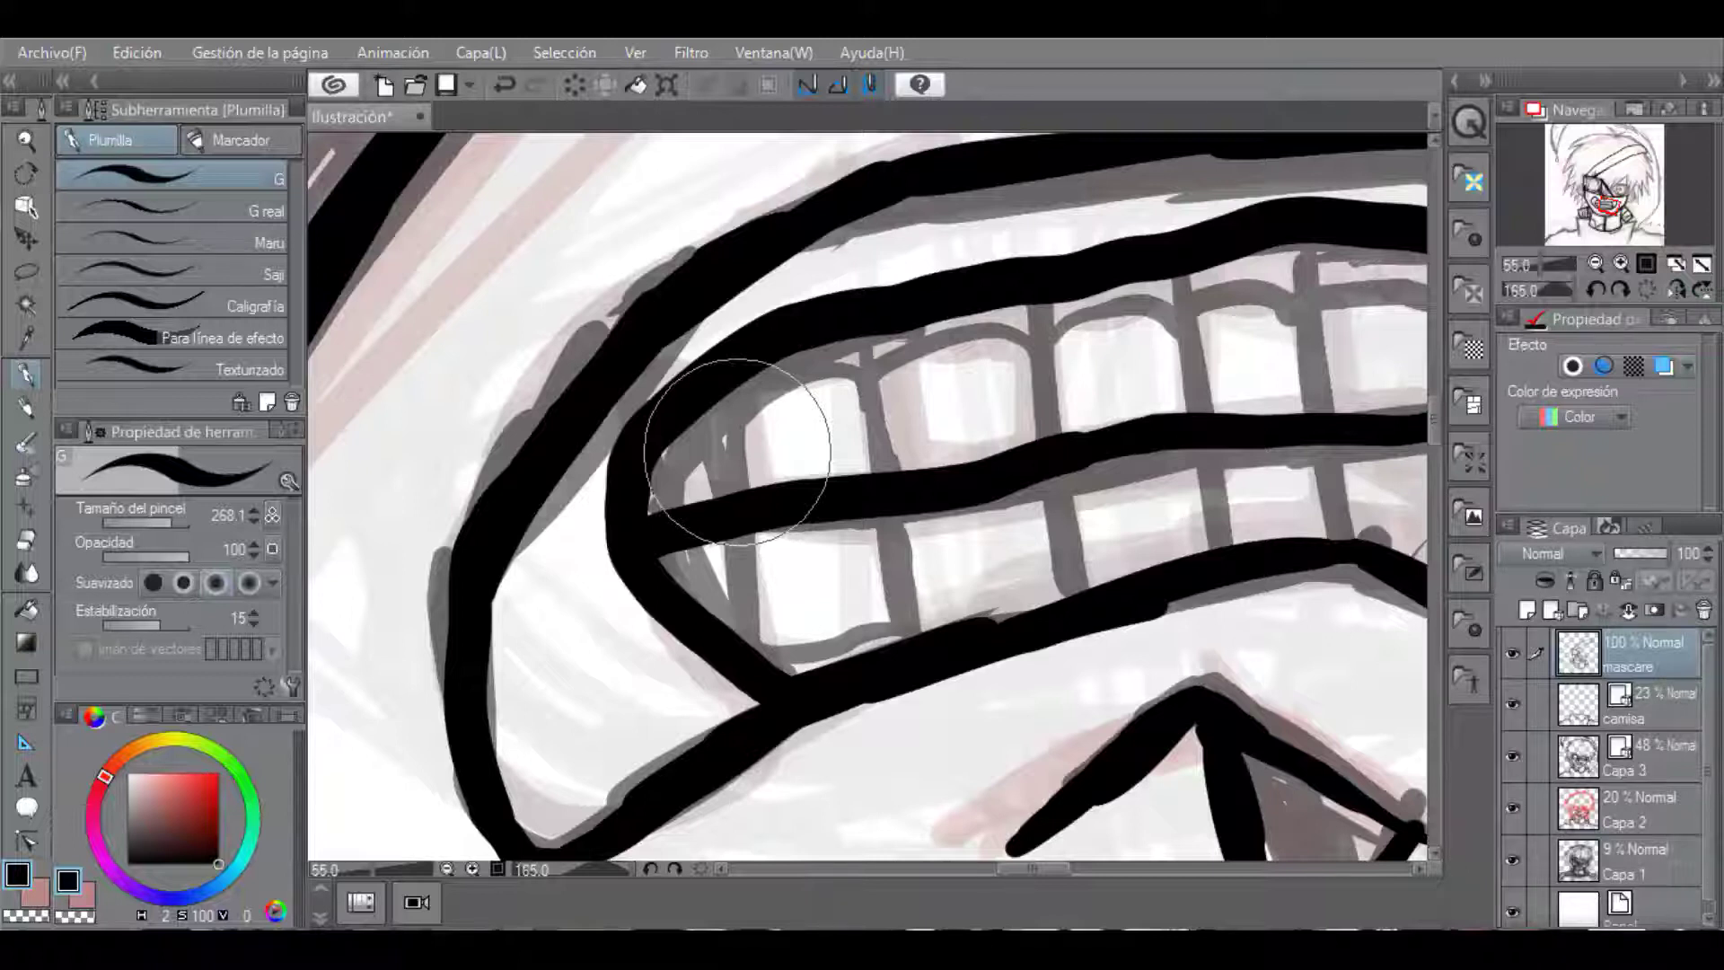
{"action": "mouse_move", "coordinate": [871, 472]}
{"action": "left_mouse_down"}
{"action": "mouse_move", "coordinate": [772, 378]}
{"action": "mouse_move", "coordinate": [727, 485]}
{"action": "left_mouse_up"}
{"action": "mouse_move", "coordinate": [887, 386]}
{"action": "left_mouse_down"}
{"action": "mouse_move", "coordinate": [965, 342]}
{"action": "mouse_move", "coordinate": [1019, 440]}
{"action": "left_mouse_up"}
{"action": "mouse_move", "coordinate": [1046, 377]}
{"action": "left_mouse_down"}
{"action": "mouse_move", "coordinate": [1178, 355]}
{"action": "mouse_move", "coordinate": [1184, 411]}
{"action": "left_mouse_up"}
{"action": "key", "text": "ctrl+z"}
{"action": "key", "text": "ctrl+z"}
{"action": "key", "text": "ctrl+z"}
Set the brush size to 17.5 and hollow out the line between the tooth rows into a narrow band with the eraser.
{"action": "key", "text": "bracketleft"}
{"action": "key", "text": "asciicircum"}
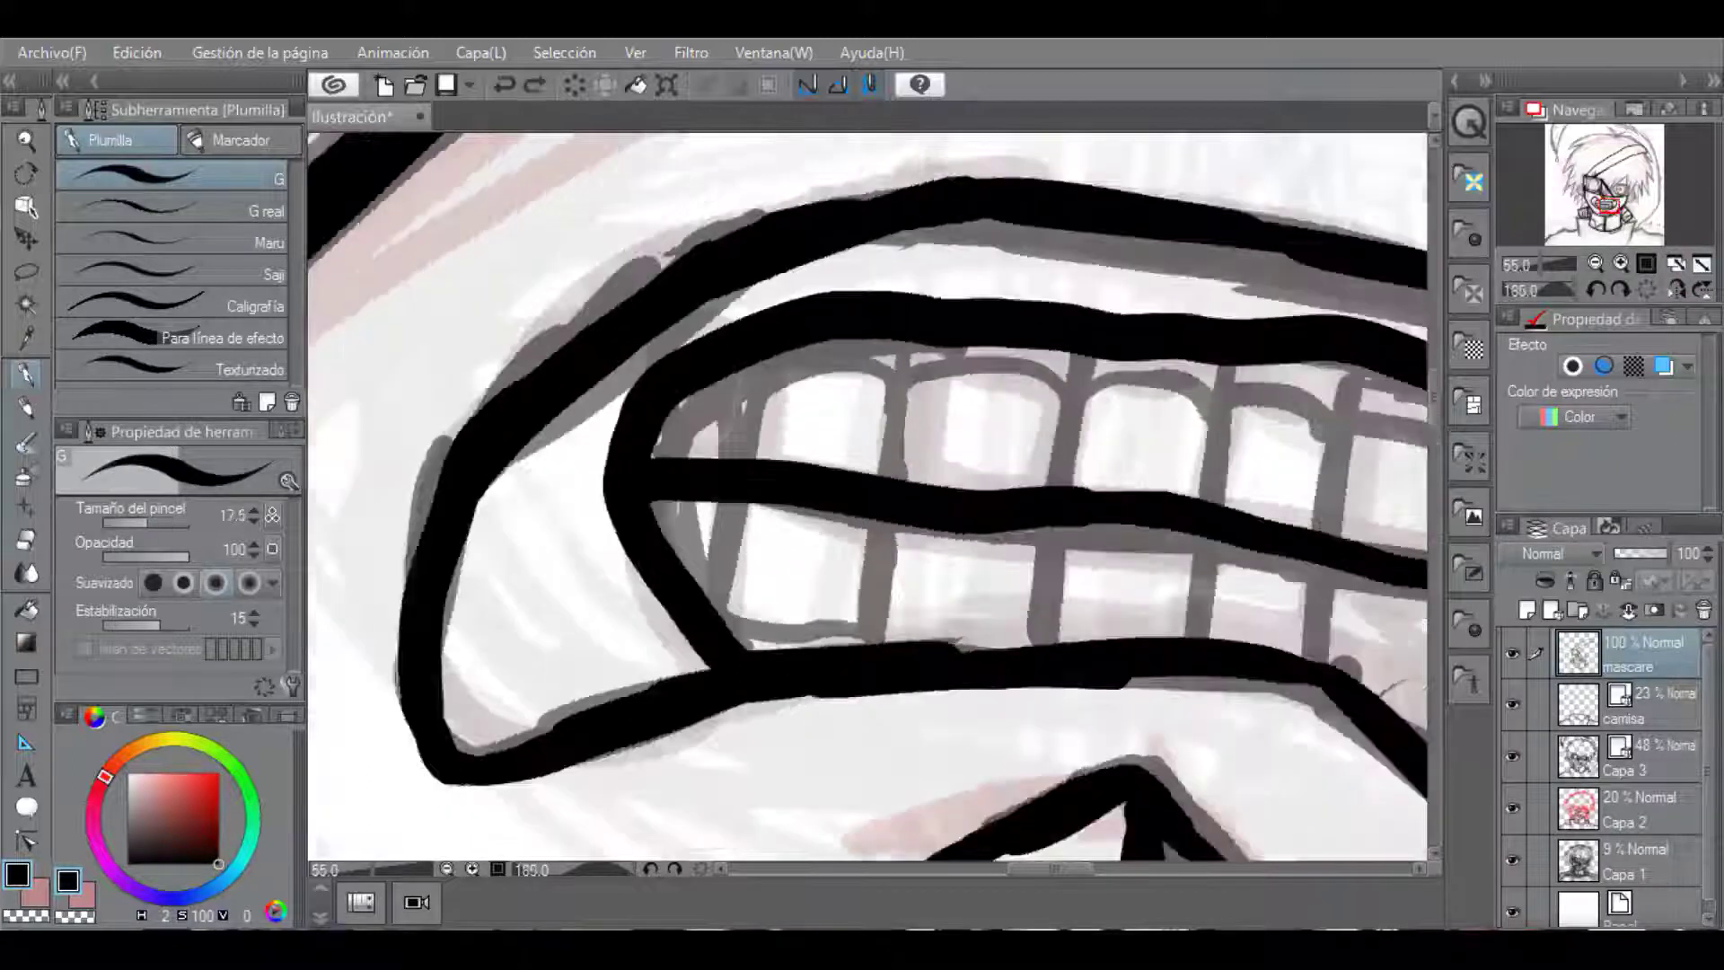
{"action": "scroll", "coordinate": [858, 449], "scroll_direction": "up", "scroll_amount": 3}
{"action": "mouse_move", "coordinate": [622, 461]}
{"action": "left_mouse_down"}
{"action": "mouse_move", "coordinate": [539, 452]}
{"action": "mouse_move", "coordinate": [763, 507]}
{"action": "mouse_move", "coordinate": [1309, 543]}
{"action": "mouse_move", "coordinate": [674, 544]}
{"action": "left_mouse_up"}
{"action": "key", "text": "e"}
{"action": "left_click_drag", "start_coordinate": [673, 545], "coordinate": [1386, 715]}
{"action": "left_click_drag", "start_coordinate": [1385, 715], "coordinate": [881, 715]}
{"action": "mouse_move", "coordinate": [881, 716]}
{"action": "left_mouse_down"}
{"action": "mouse_move", "coordinate": [993, 756]}
{"action": "mouse_move", "coordinate": [922, 715]}
{"action": "left_mouse_up"}
Ink small zipper crossbars along the band between the tooth rows and a zipper pull at its end.
{"action": "key", "text": "p"}
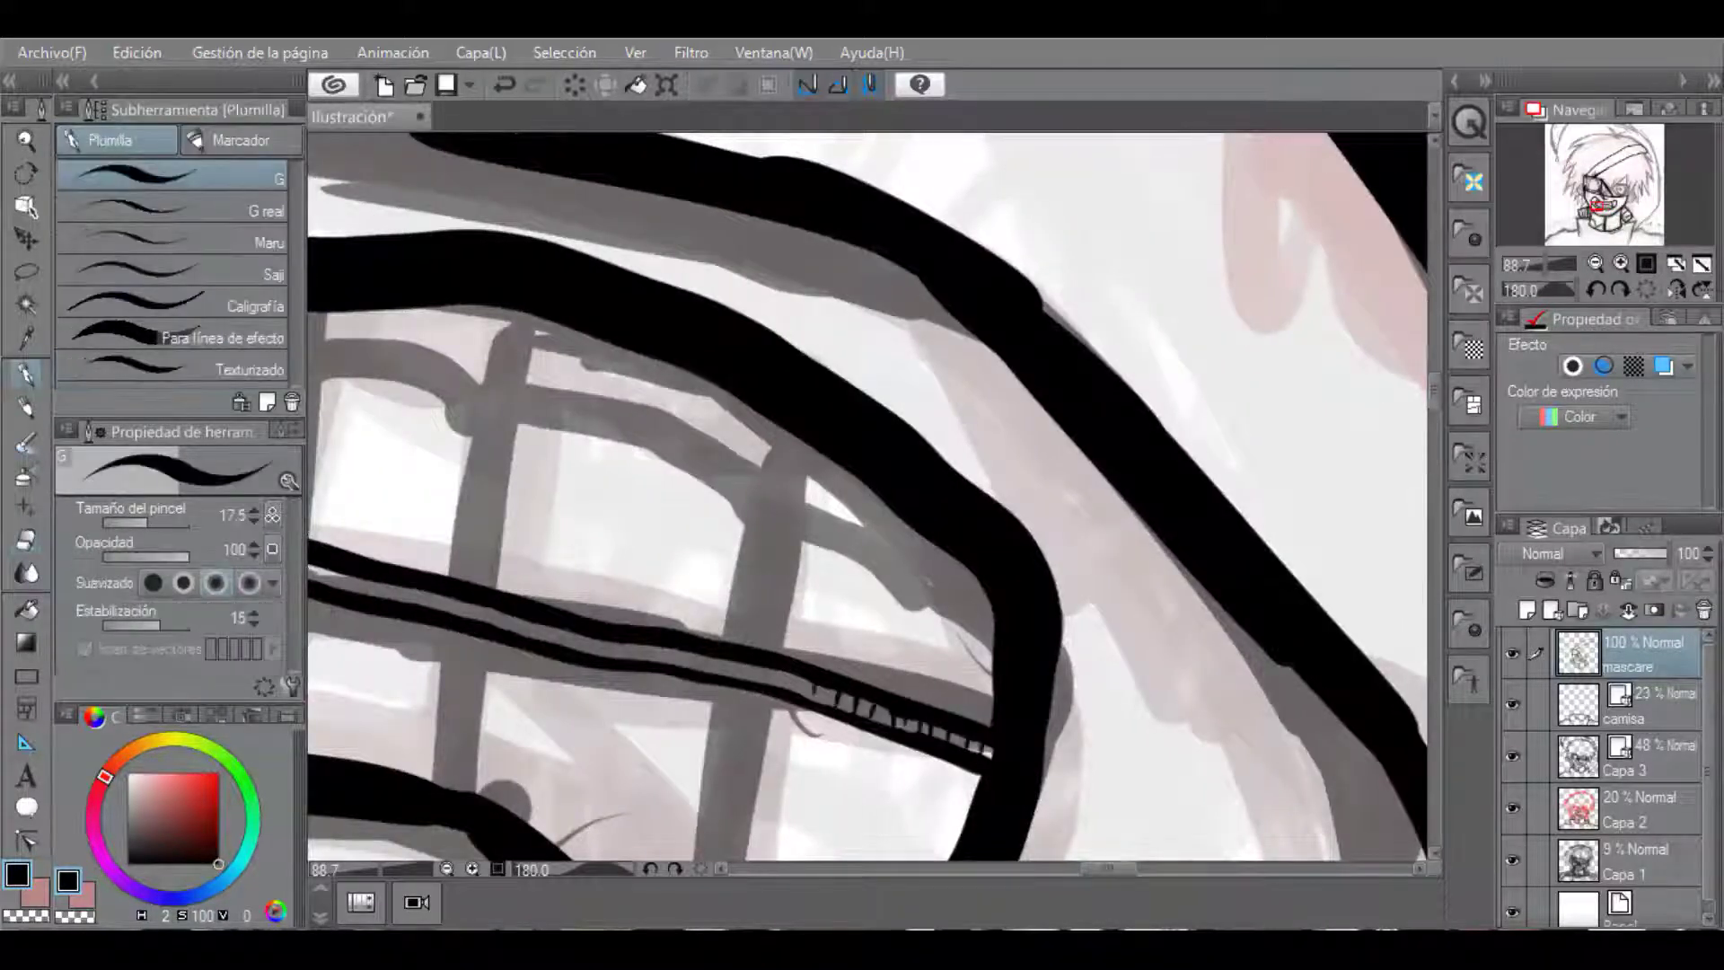
{"action": "left_click_drag", "start_coordinate": [816, 688], "coordinate": [1342, 688]}
{"action": "left_click_drag", "start_coordinate": [1310, 673], "coordinate": [1307, 690]}
{"action": "left_click_drag", "start_coordinate": [1280, 667], "coordinate": [1279, 681]}
{"action": "left_click_drag", "start_coordinate": [1252, 661], "coordinate": [1250, 675]}
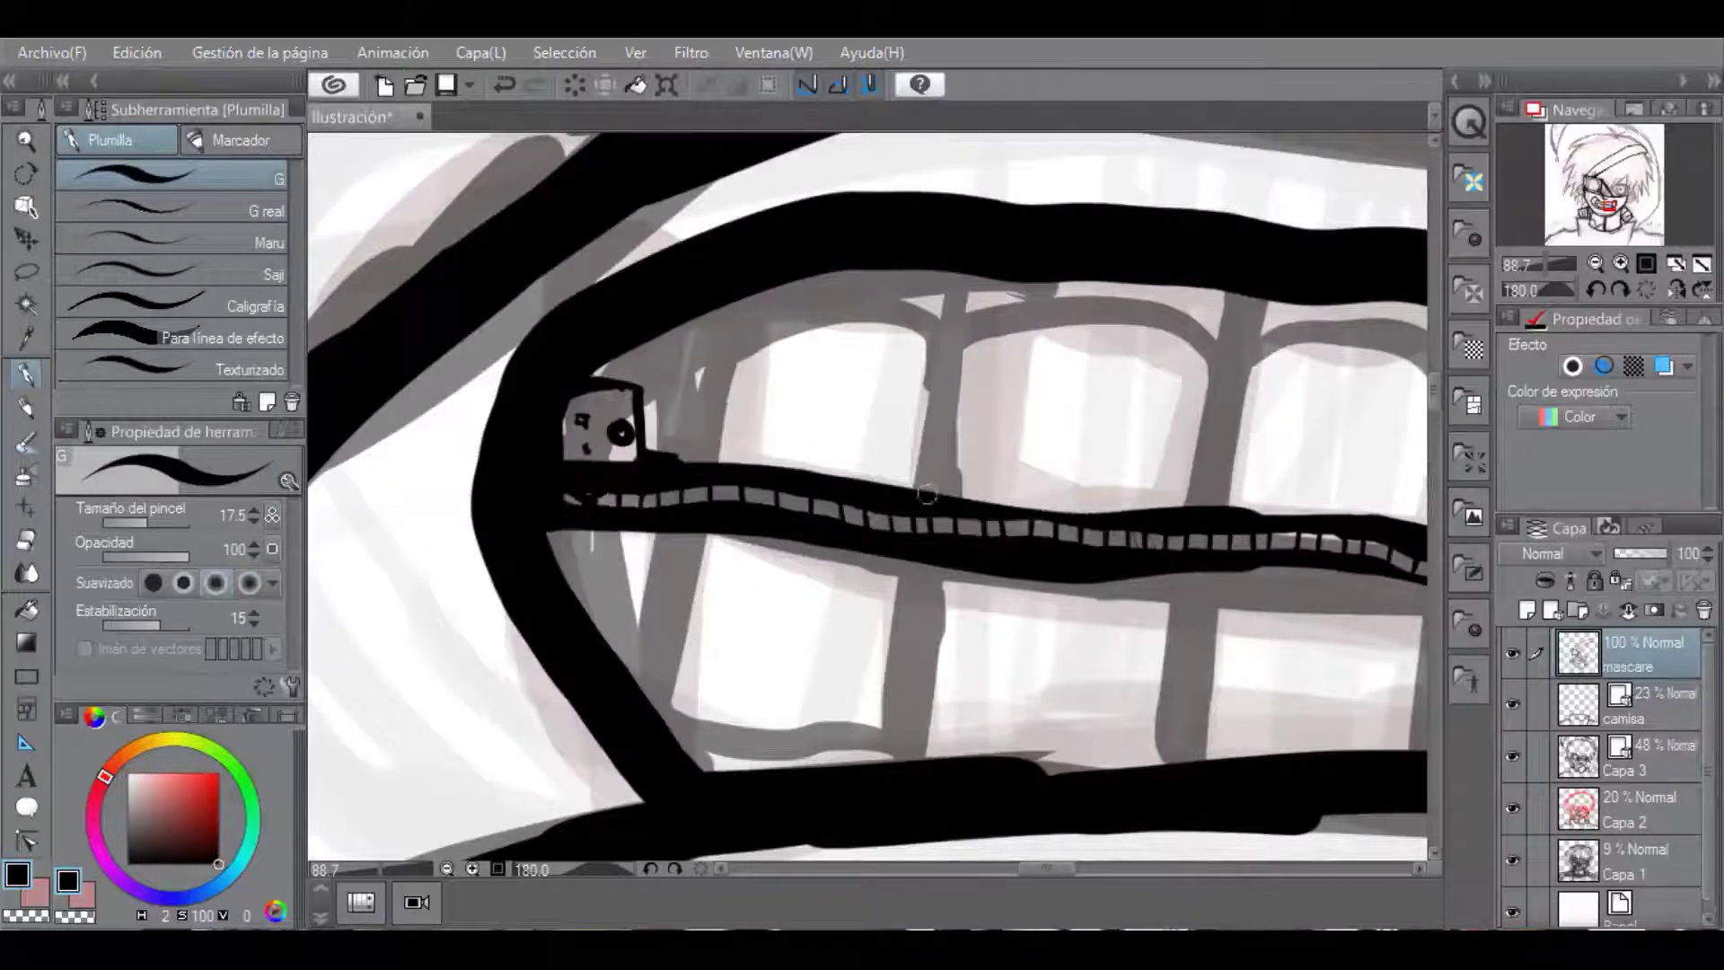
Set the brush size to 23.4 and ink the first rounded teeth of the mouth's lower row.
{"action": "mouse_move", "coordinate": [680, 485]}
{"action": "left_mouse_down"}
{"action": "mouse_move", "coordinate": [680, 341]}
{"action": "mouse_move", "coordinate": [875, 309]}
{"action": "mouse_move", "coordinate": [923, 363]}
{"action": "mouse_move", "coordinate": [1209, 503]}
{"action": "left_mouse_up"}
{"action": "left_click_drag", "start_coordinate": [1047, 868], "coordinate": [1072, 869]}
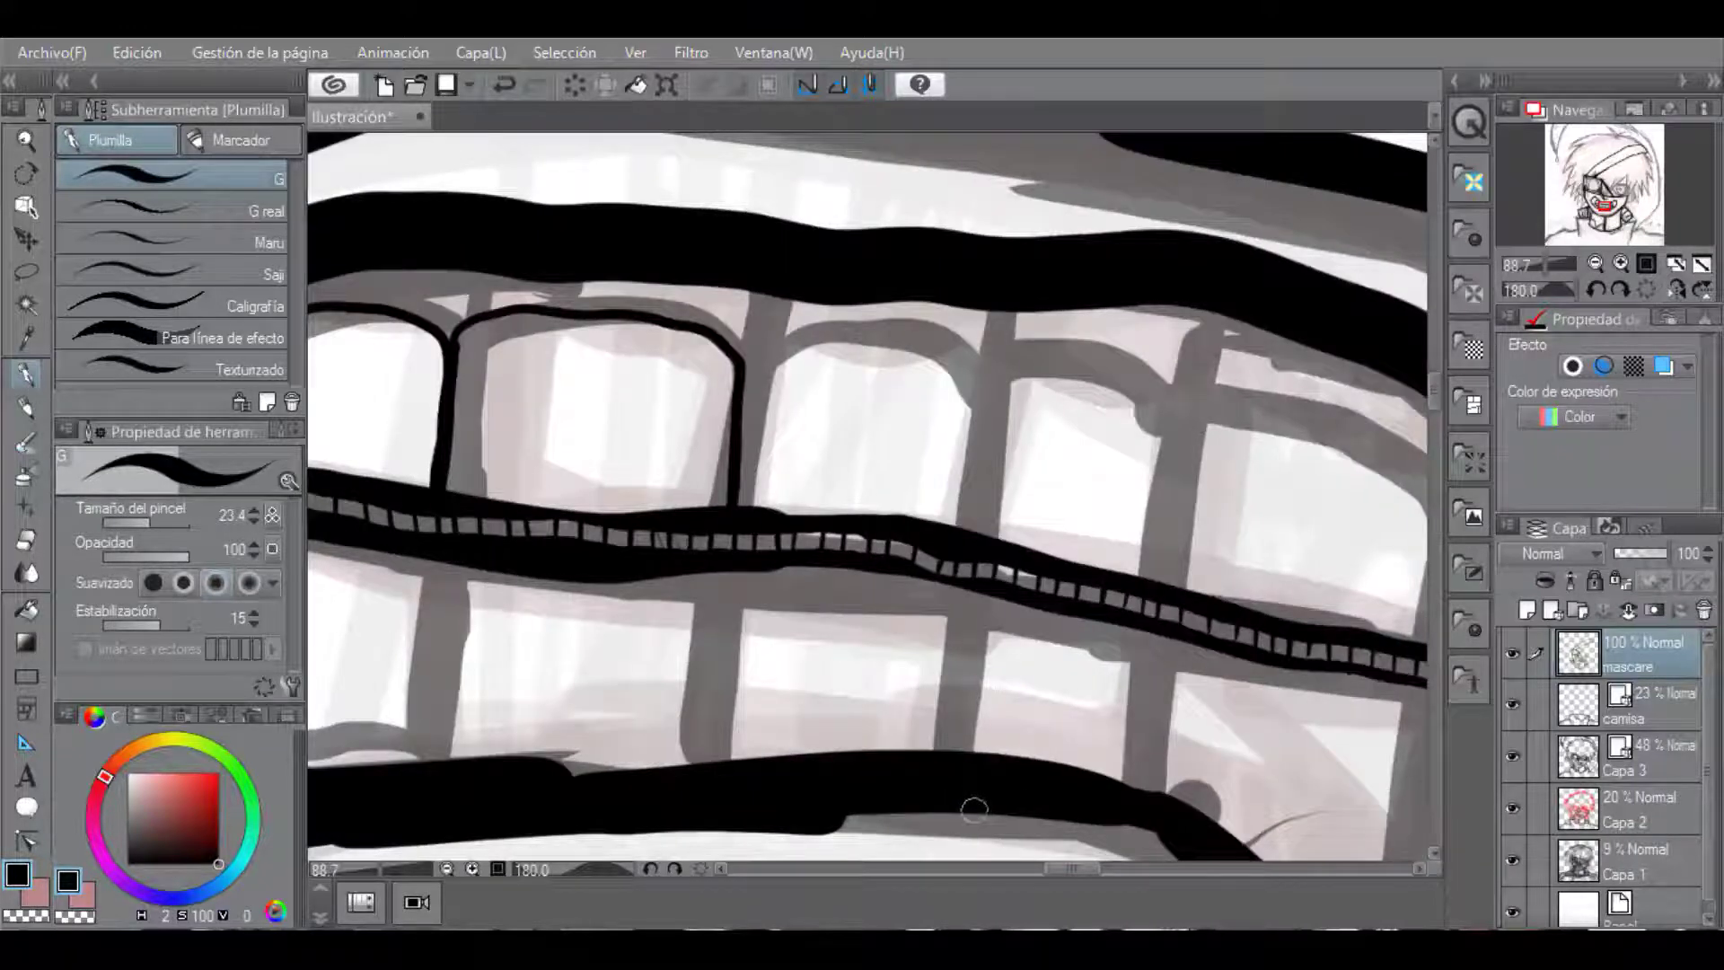
{"action": "mouse_move", "coordinate": [734, 489]}
{"action": "left_mouse_down"}
{"action": "mouse_move", "coordinate": [977, 485]}
{"action": "mouse_move", "coordinate": [975, 528]}
{"action": "left_mouse_up"}
{"action": "left_click_drag", "start_coordinate": [1179, 435], "coordinate": [1163, 582]}
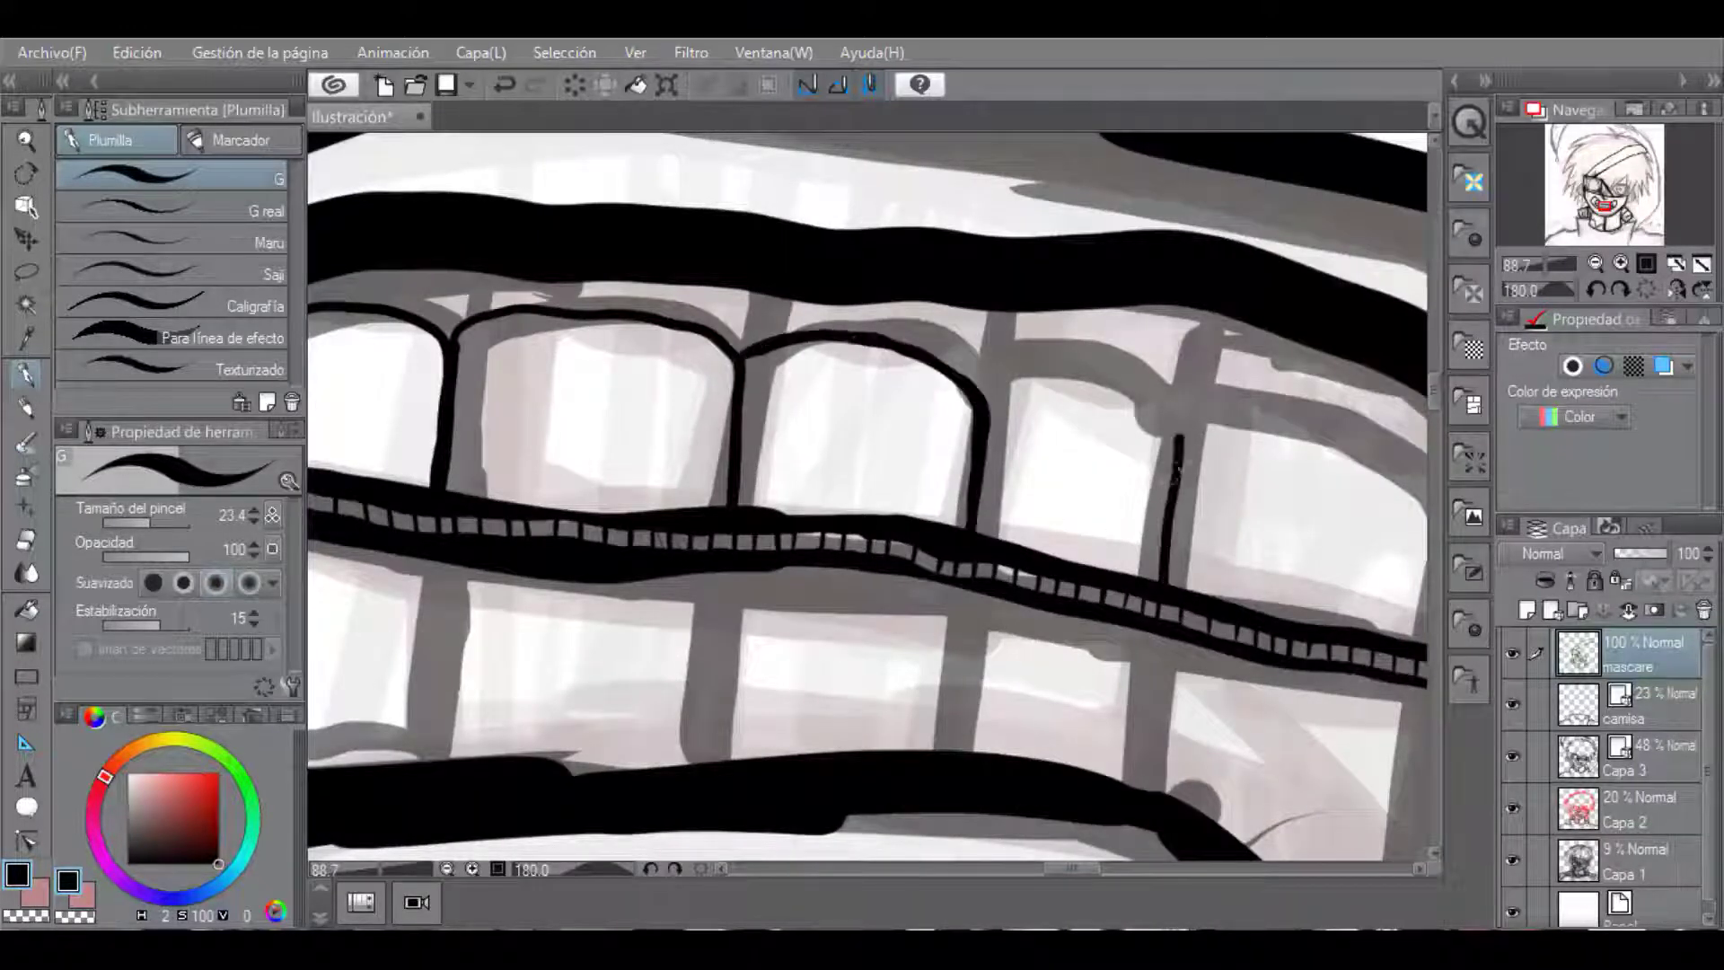
{"action": "left_click_drag", "start_coordinate": [984, 400], "coordinate": [1156, 429]}
{"action": "key", "text": "ctrl+z"}
{"action": "left_click_drag", "start_coordinate": [981, 401], "coordinate": [1167, 433]}
{"action": "key", "text": "ctrl+z"}
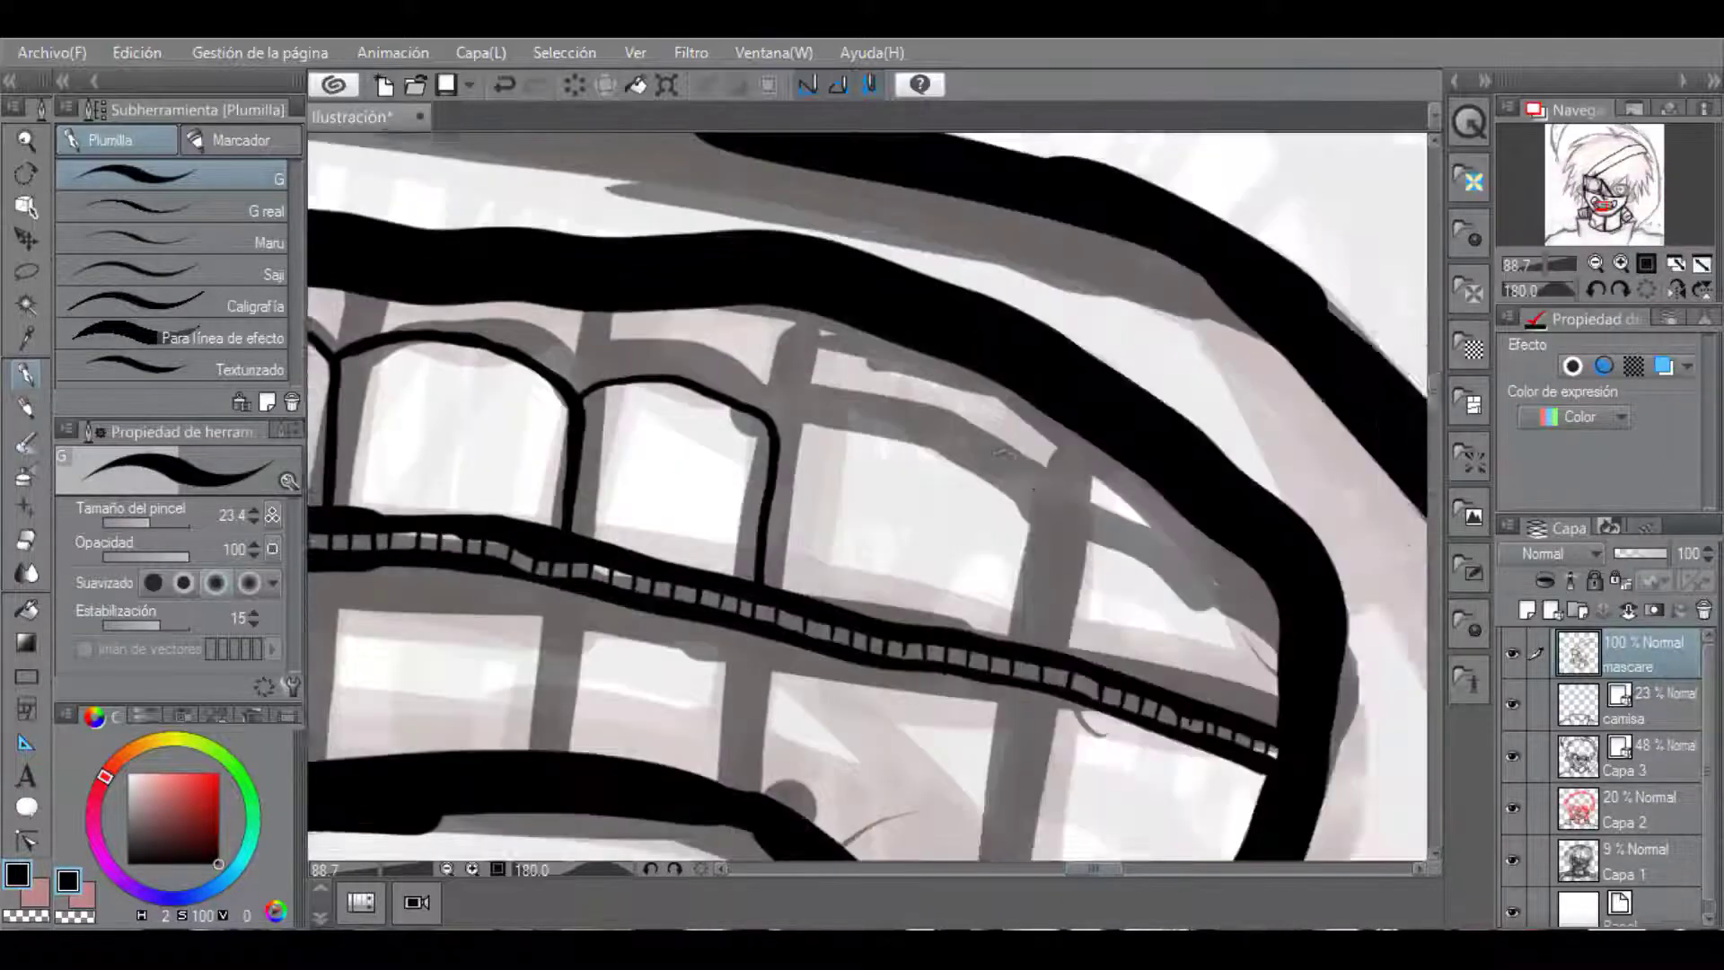
Ink the remaining teeth at the far end of the mouth's lower row.
{"action": "left_click_drag", "start_coordinate": [1004, 454], "coordinate": [1076, 453]}
{"action": "mouse_move", "coordinate": [1098, 643]}
{"action": "left_mouse_down"}
{"action": "mouse_move", "coordinate": [905, 412]}
{"action": "mouse_move", "coordinate": [850, 429]}
{"action": "left_mouse_up"}
{"action": "mouse_move", "coordinate": [1125, 499]}
{"action": "left_mouse_down"}
{"action": "mouse_move", "coordinate": [1195, 510]}
{"action": "mouse_move", "coordinate": [1350, 619]}
{"action": "left_mouse_up"}
{"action": "key", "text": "ctrl+z"}
{"action": "left_click_drag", "start_coordinate": [1181, 500], "coordinate": [1345, 593]}
{"action": "left_click_drag", "start_coordinate": [1255, 537], "coordinate": [1114, 485]}
{"action": "mouse_move", "coordinate": [912, 251]}
{"action": "left_mouse_down"}
{"action": "mouse_move", "coordinate": [1087, 624]}
{"action": "mouse_move", "coordinate": [889, 751]}
{"action": "left_mouse_up"}
{"action": "scroll", "coordinate": [888, 751], "scroll_direction": "down", "scroll_amount": 6}
Ink the outlines and dividing lines of the mouth's upper row of teeth.
{"action": "scroll", "coordinate": [869, 725], "scroll_direction": "up", "scroll_amount": 7}
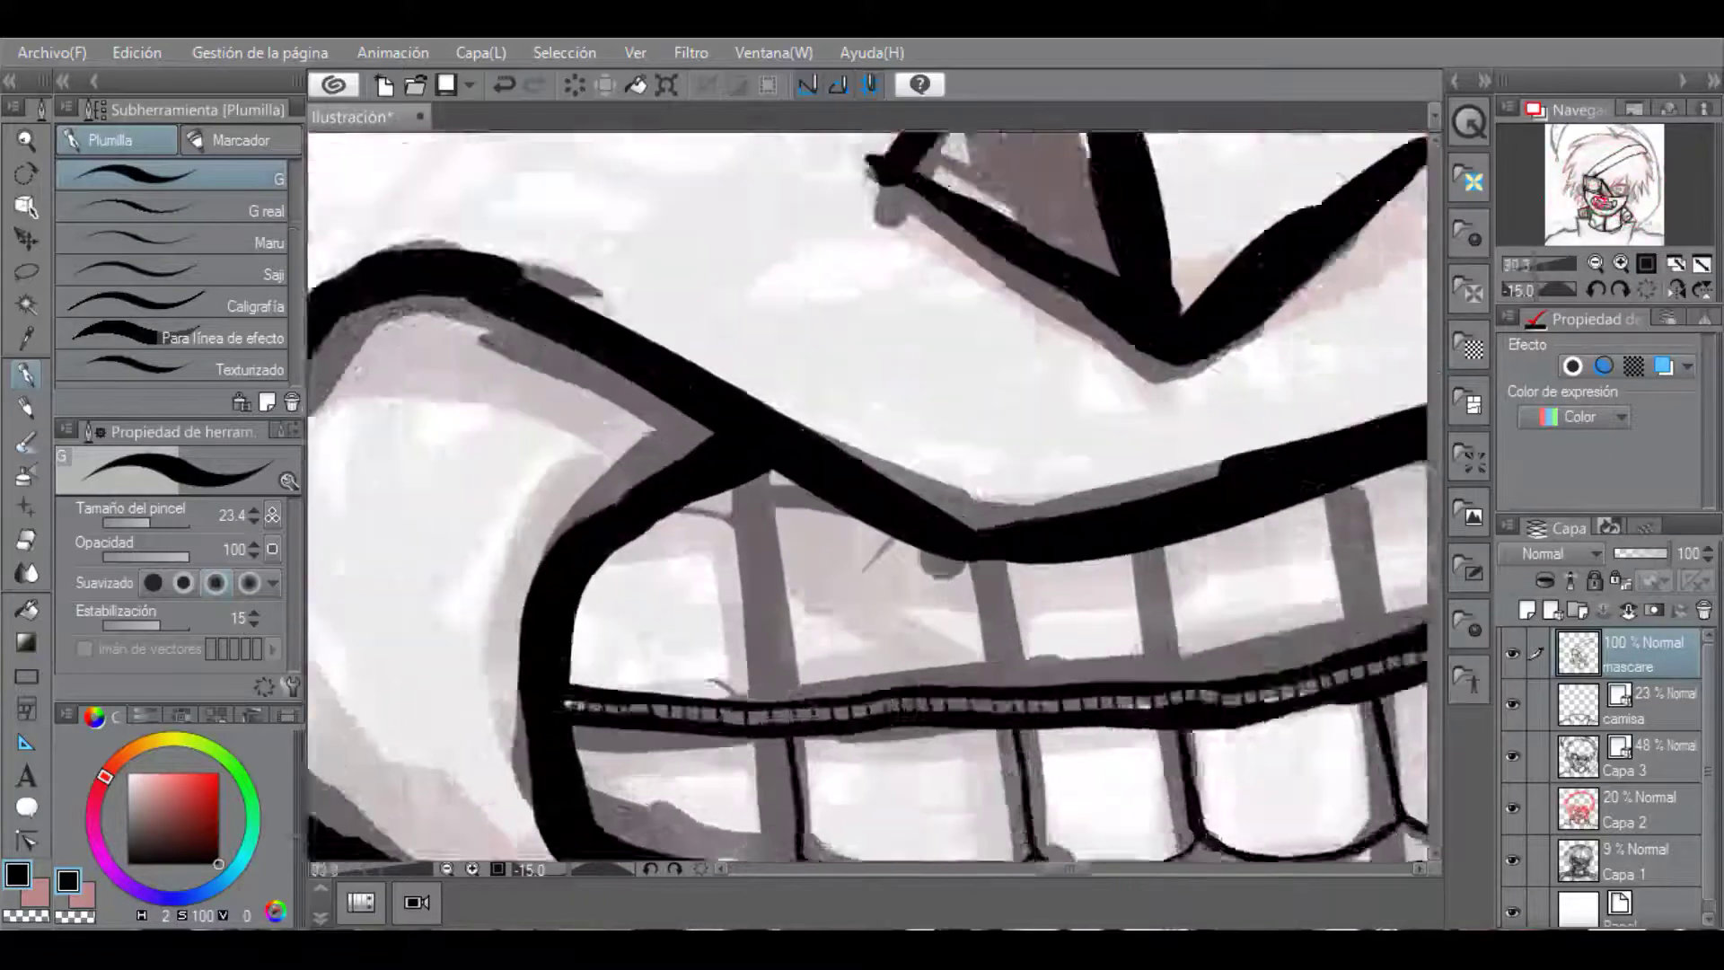
{"action": "left_click_drag", "start_coordinate": [630, 466], "coordinate": [764, 735]}
{"action": "left_click_drag", "start_coordinate": [742, 566], "coordinate": [812, 449]}
{"action": "left_click_drag", "start_coordinate": [1082, 715], "coordinate": [1056, 517]}
{"action": "mouse_move", "coordinate": [1276, 520]}
{"action": "left_mouse_down"}
{"action": "mouse_move", "coordinate": [749, 519]}
{"action": "mouse_move", "coordinate": [774, 708]}
{"action": "left_mouse_up"}
{"action": "left_click_drag", "start_coordinate": [993, 454], "coordinate": [1022, 661]}
{"action": "left_click_drag", "start_coordinate": [1329, 386], "coordinate": [807, 386]}
{"action": "left_click_drag", "start_coordinate": [805, 372], "coordinate": [829, 575]}
{"action": "left_click_drag", "start_coordinate": [1126, 559], "coordinate": [1089, 343]}
Thin the mouth outline with the eraser, then ink small crease lines beside and below the mouth at brush size 63.8.
{"action": "scroll", "coordinate": [1084, 455], "scroll_direction": "down", "scroll_amount": 7}
{"action": "scroll", "coordinate": [867, 494], "scroll_direction": "down", "scroll_amount": 3}
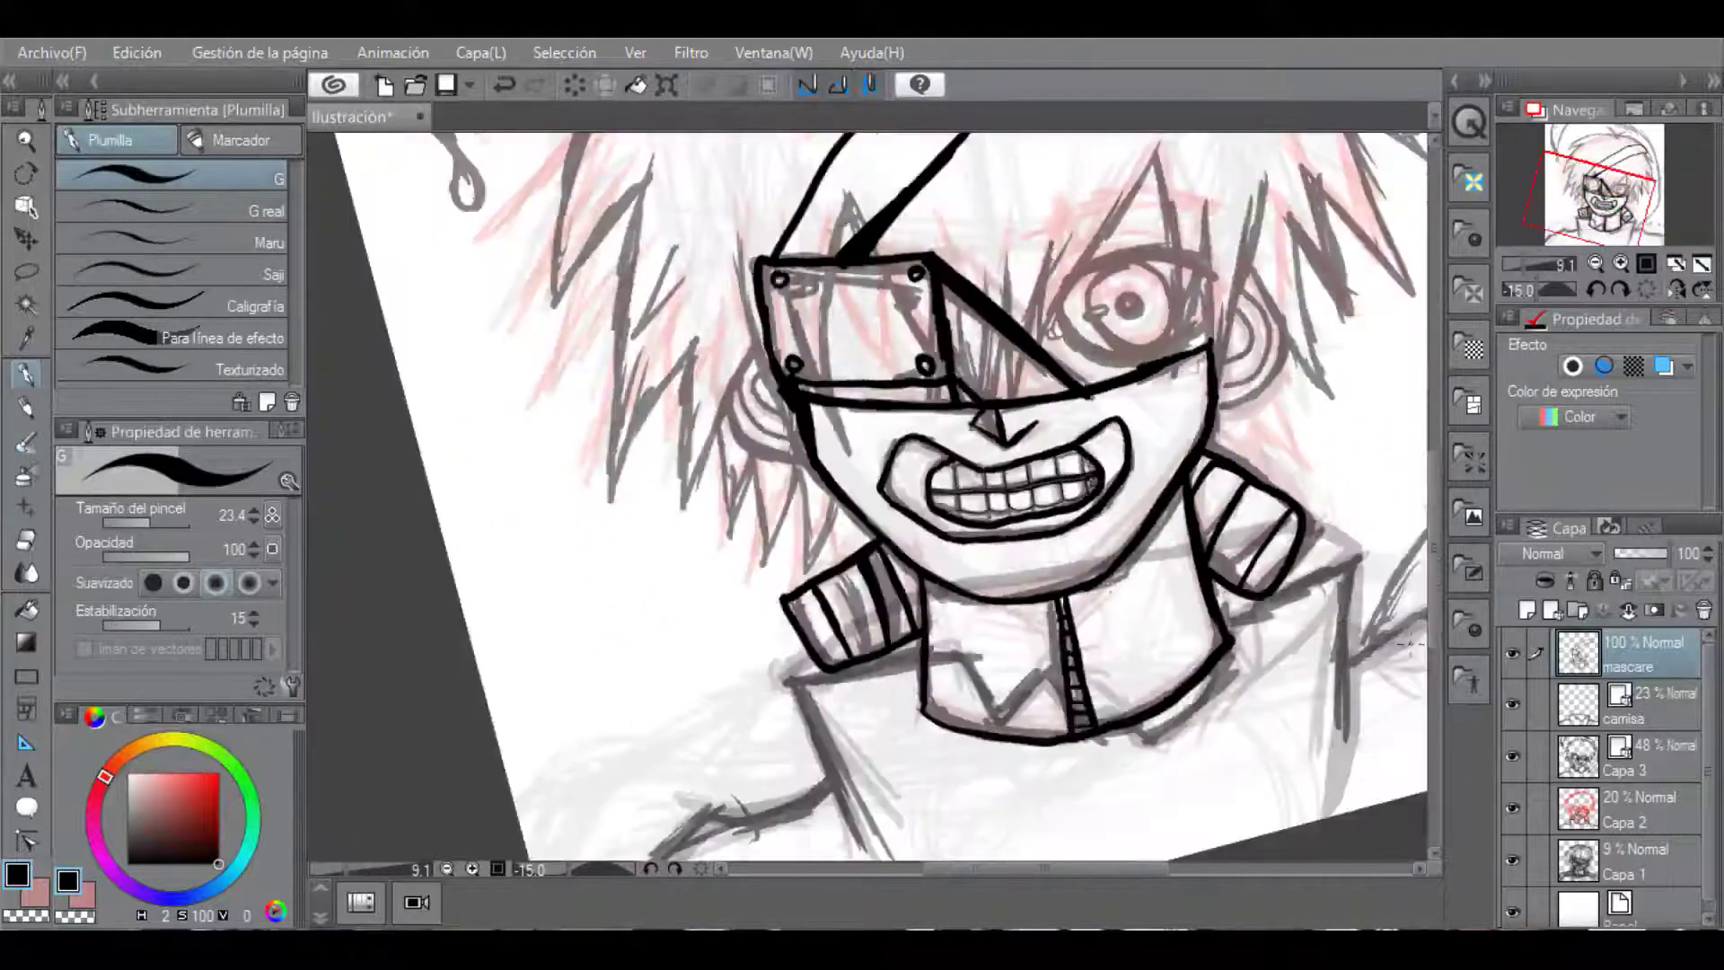
{"action": "key", "text": "e"}
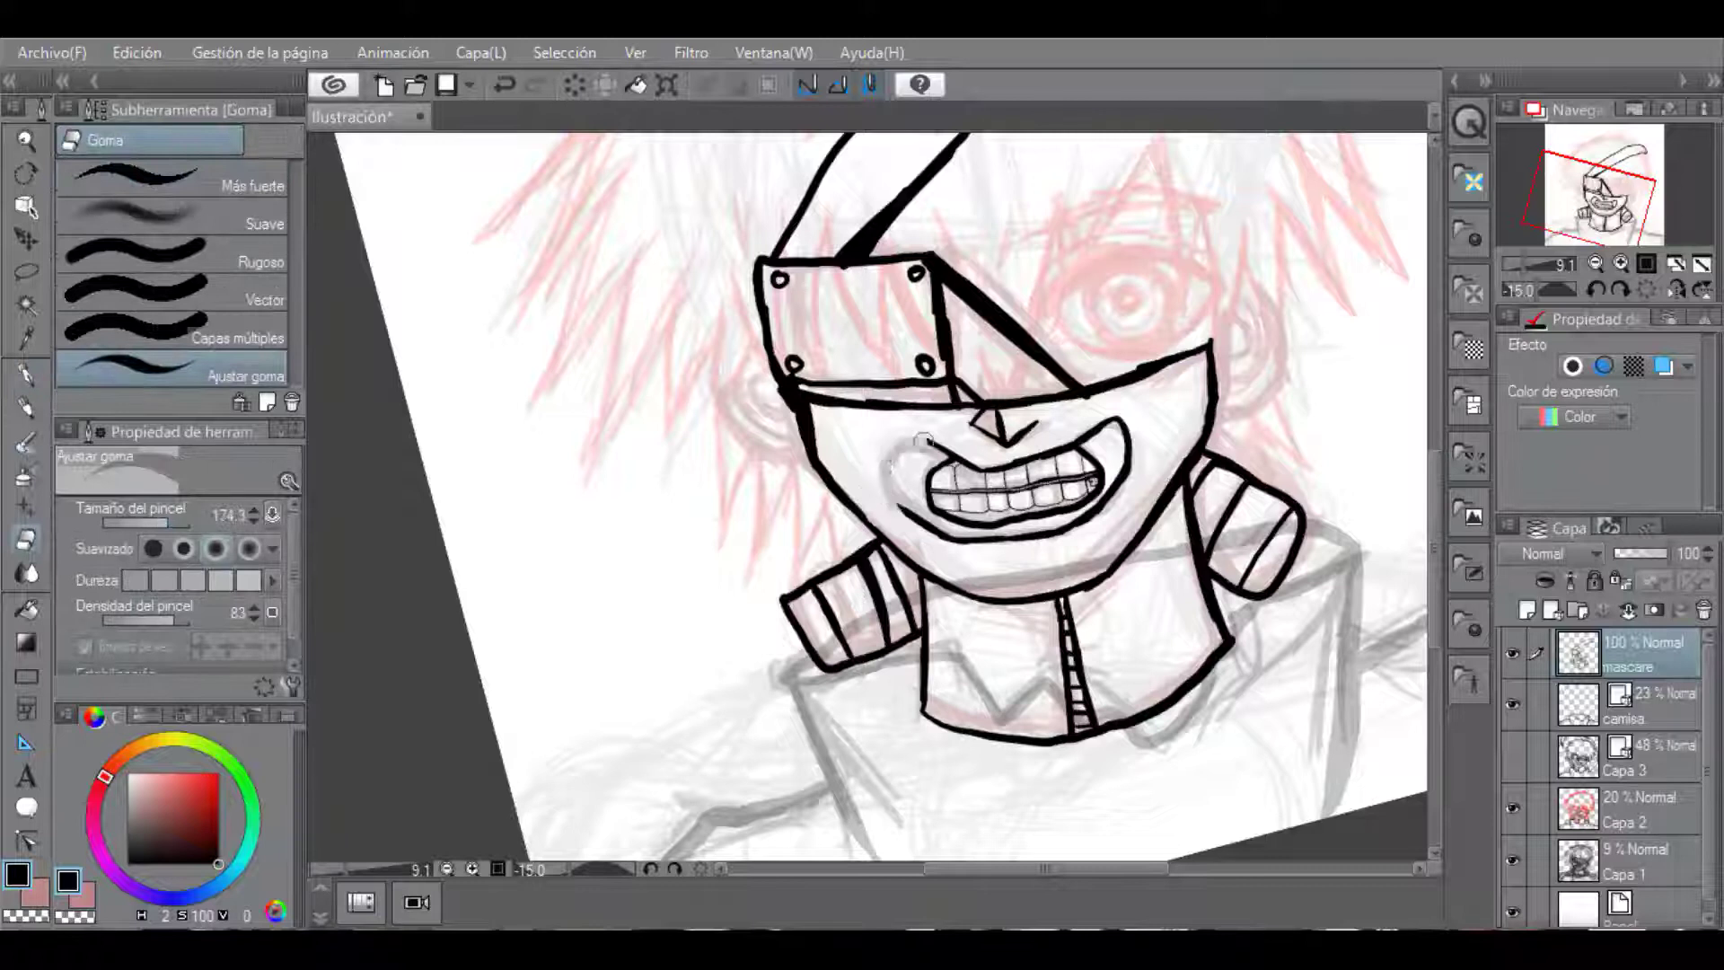
{"action": "key", "text": "p"}
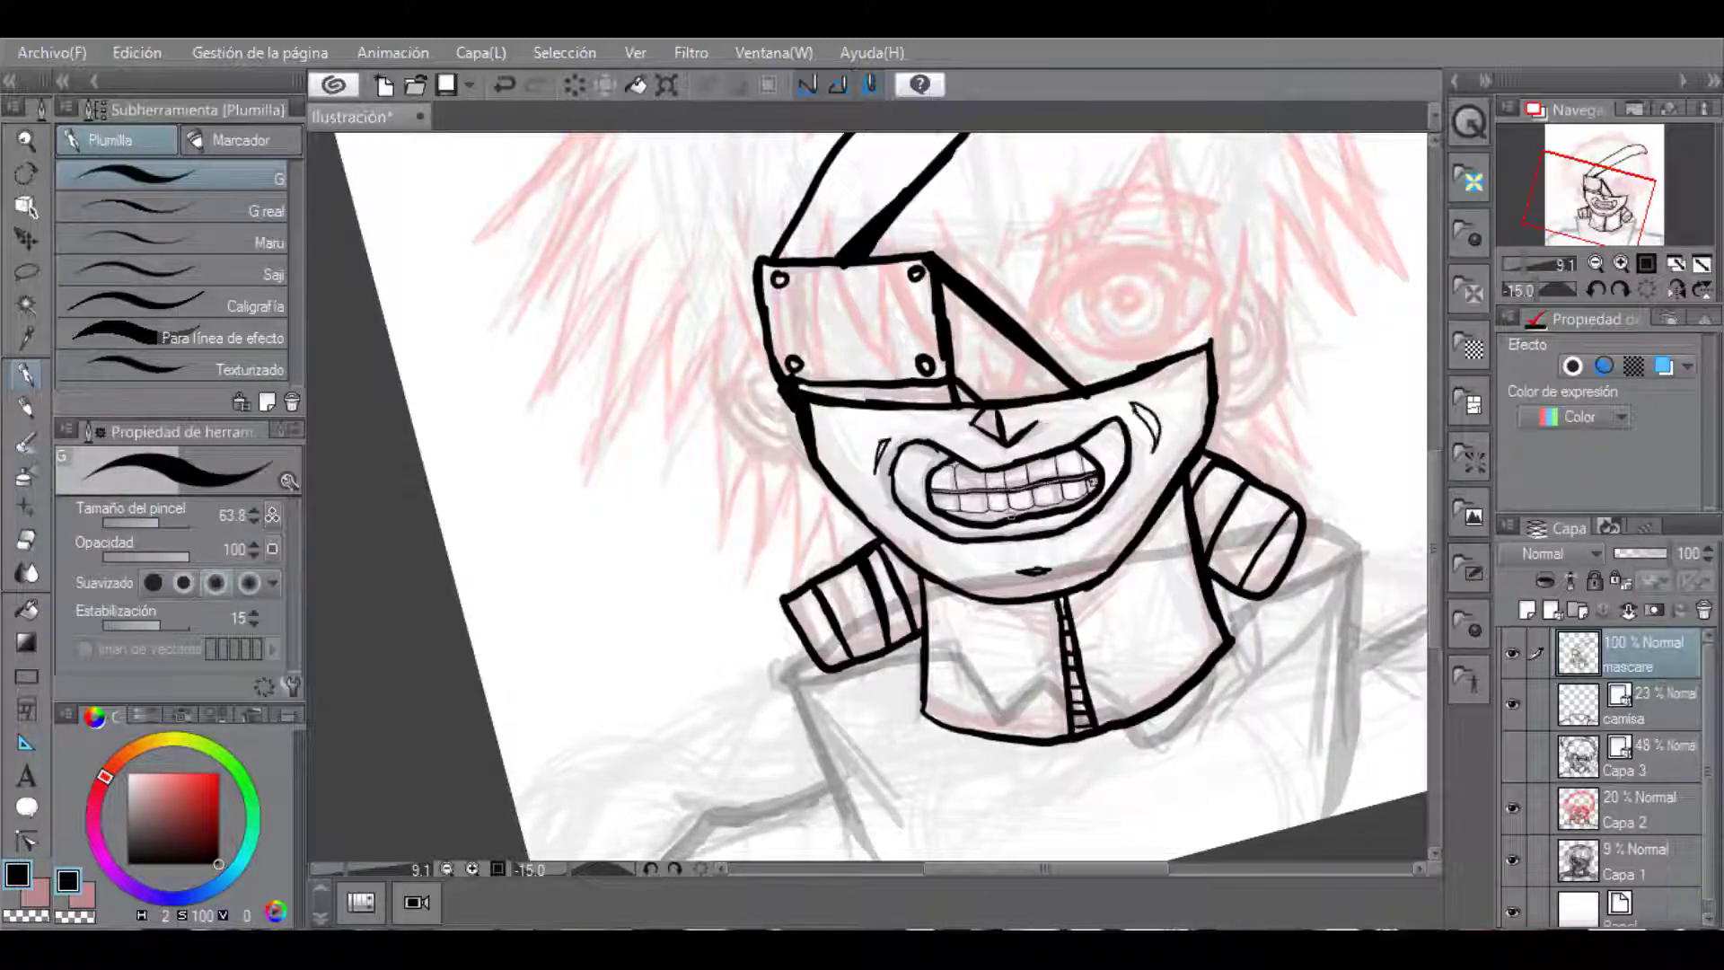
Select the camisa layer and raise its opacity to 100%.
{"action": "scroll", "coordinate": [1011, 516], "scroll_direction": "down", "scroll_amount": 2}
{"action": "key", "text": "asciicircum"}
{"action": "left_click", "coordinate": [1643, 706]}
{"action": "left_click", "coordinate": [1669, 553]}
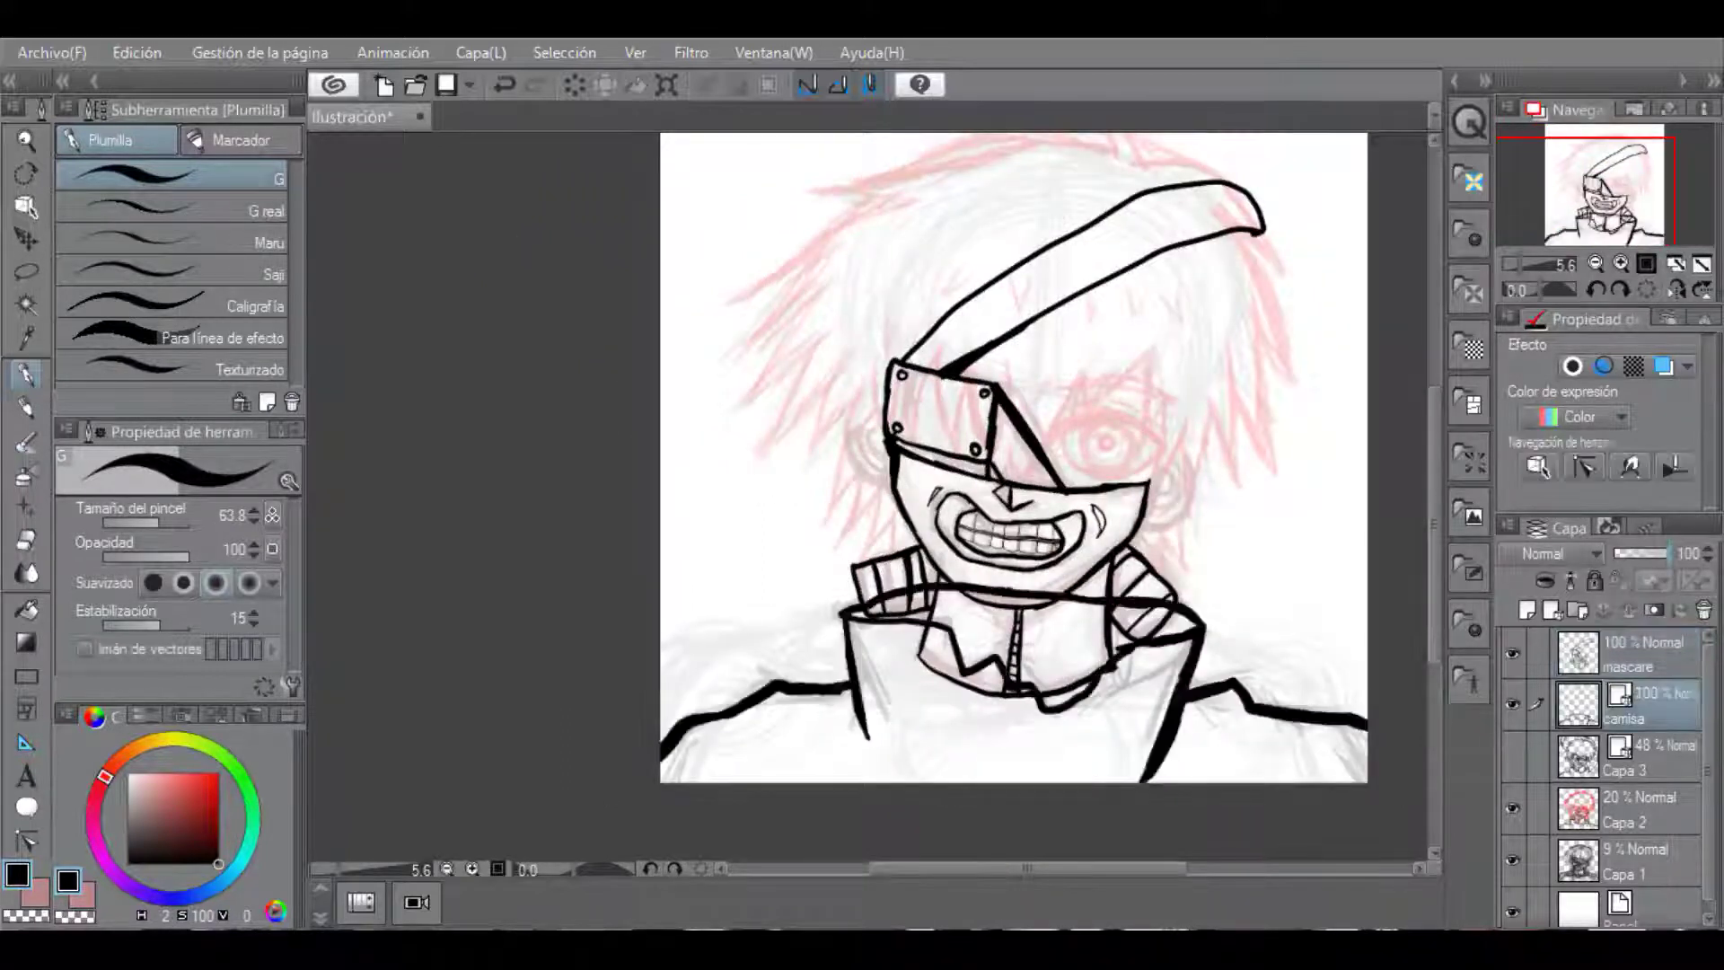
Add a new raster layer above mascare and hide the mascare and camisa layers, leaving the Capa 3 sketch visible.
{"action": "left_click", "coordinate": [1643, 654]}
{"action": "left_click", "coordinate": [1526, 610]}
{"action": "left_click", "coordinate": [1512, 704]}
{"action": "left_click", "coordinate": [1512, 755]}
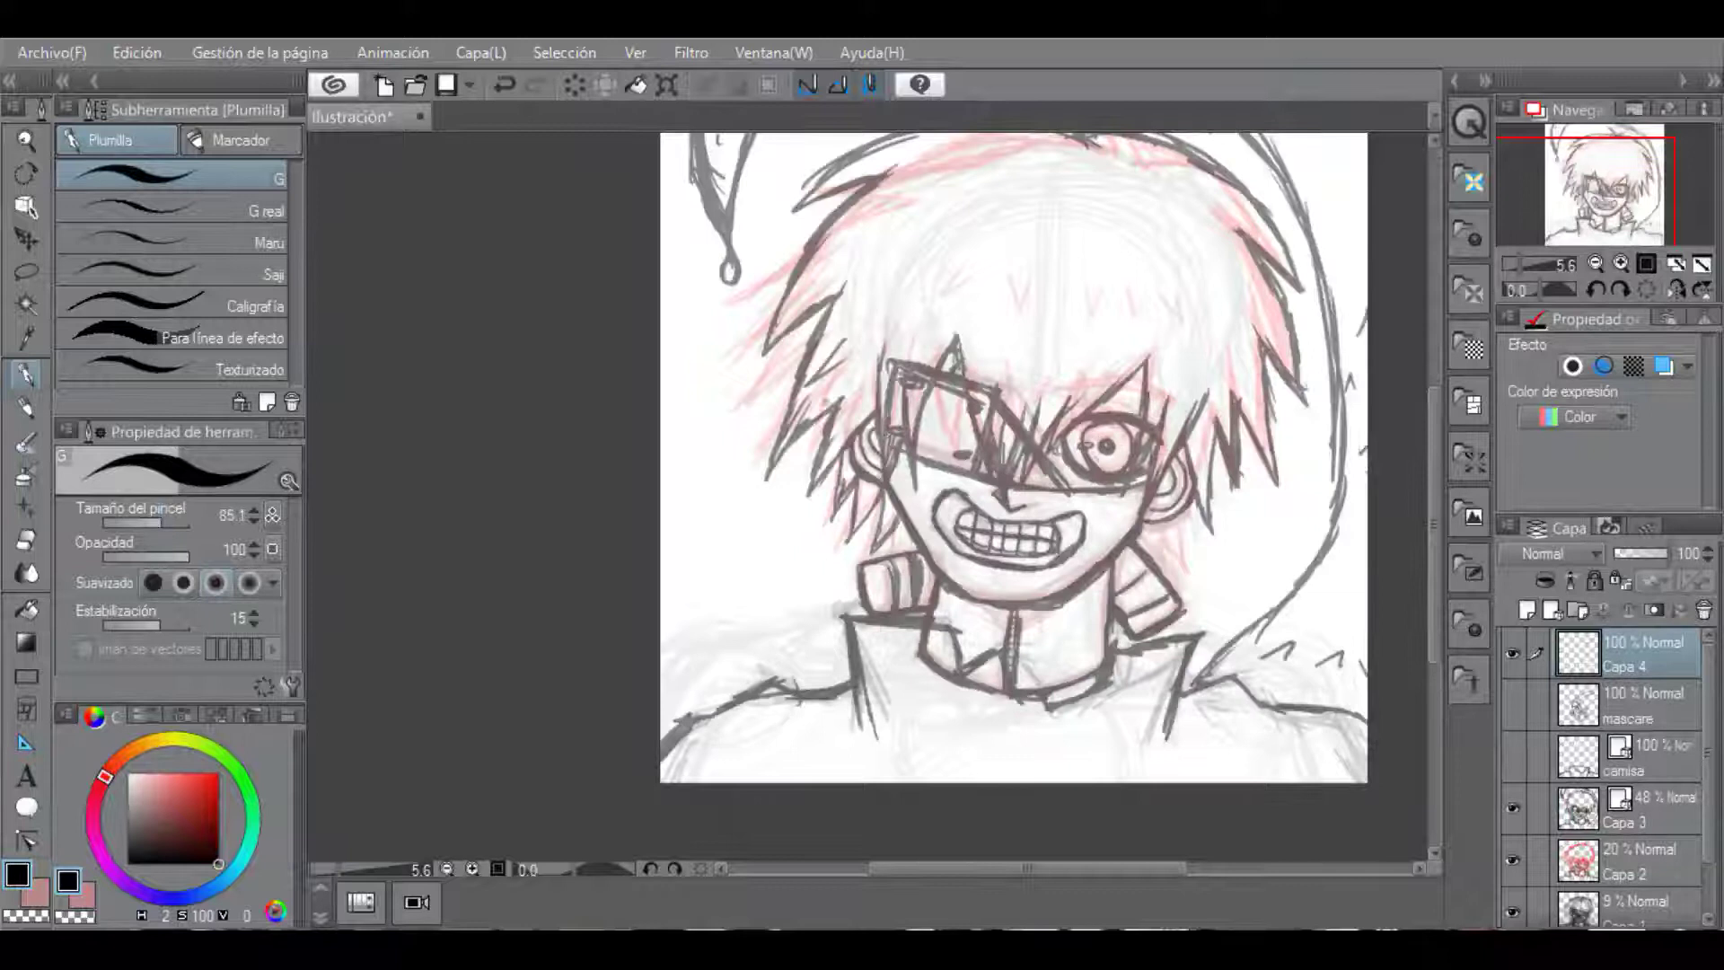
{"action": "scroll", "coordinate": [867, 395], "scroll_direction": "up", "scroll_amount": 2}
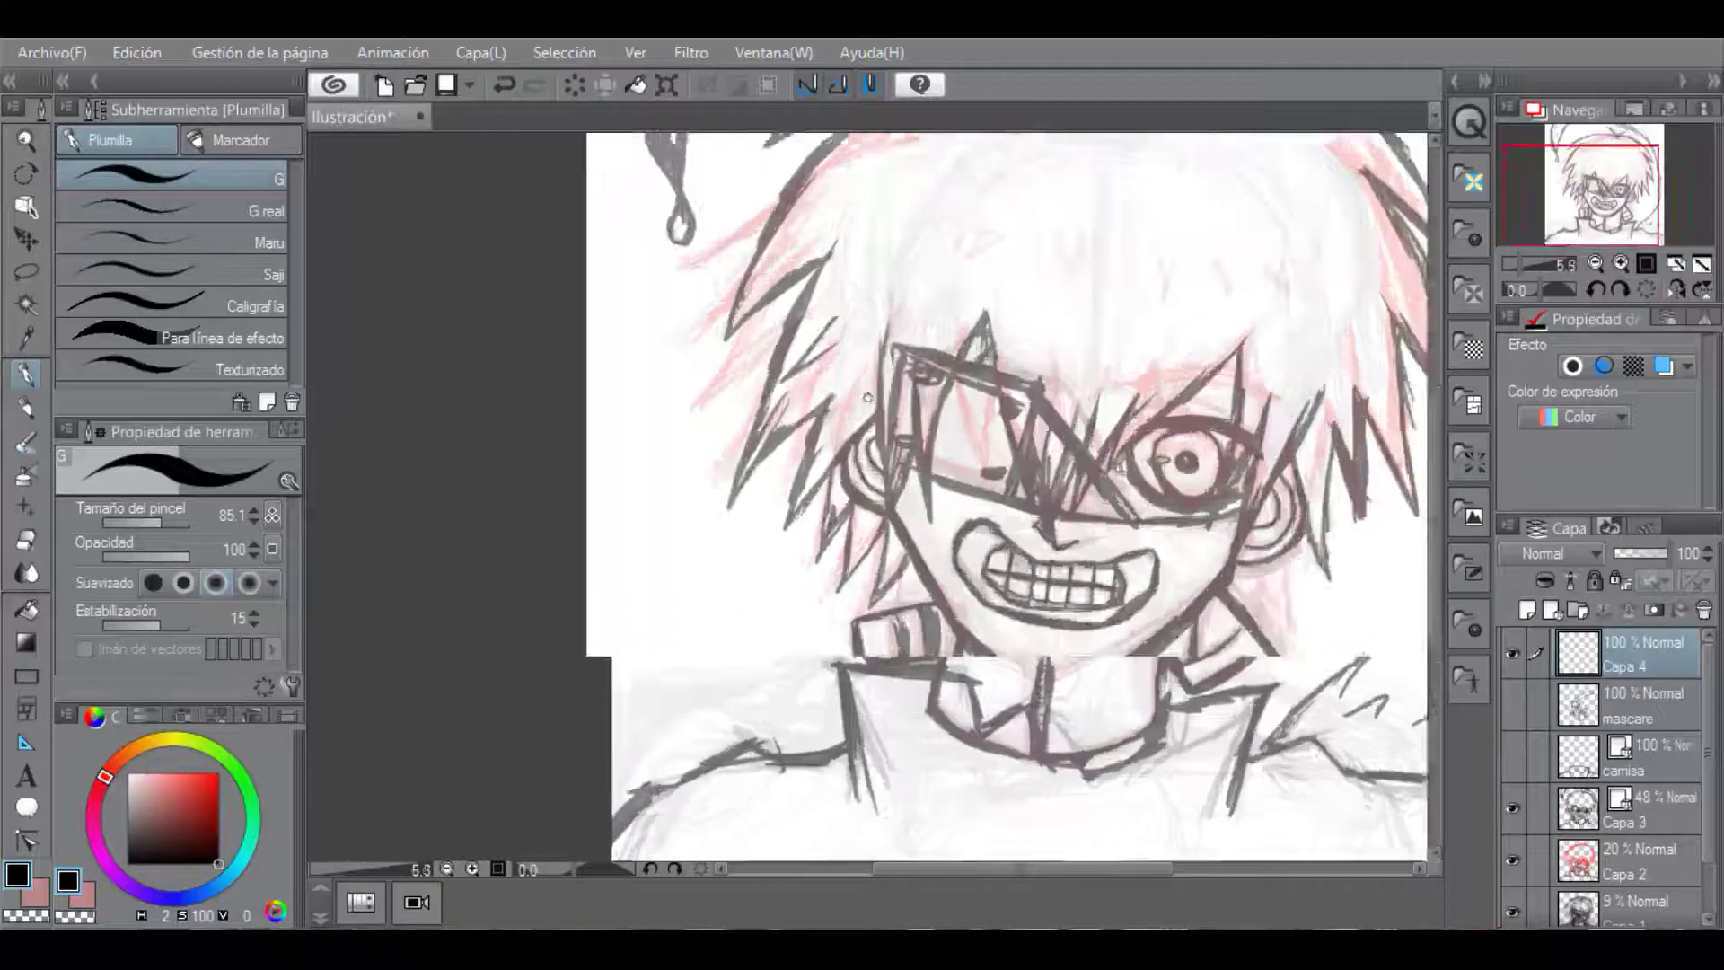
{"action": "key", "text": "ctrl+z"}
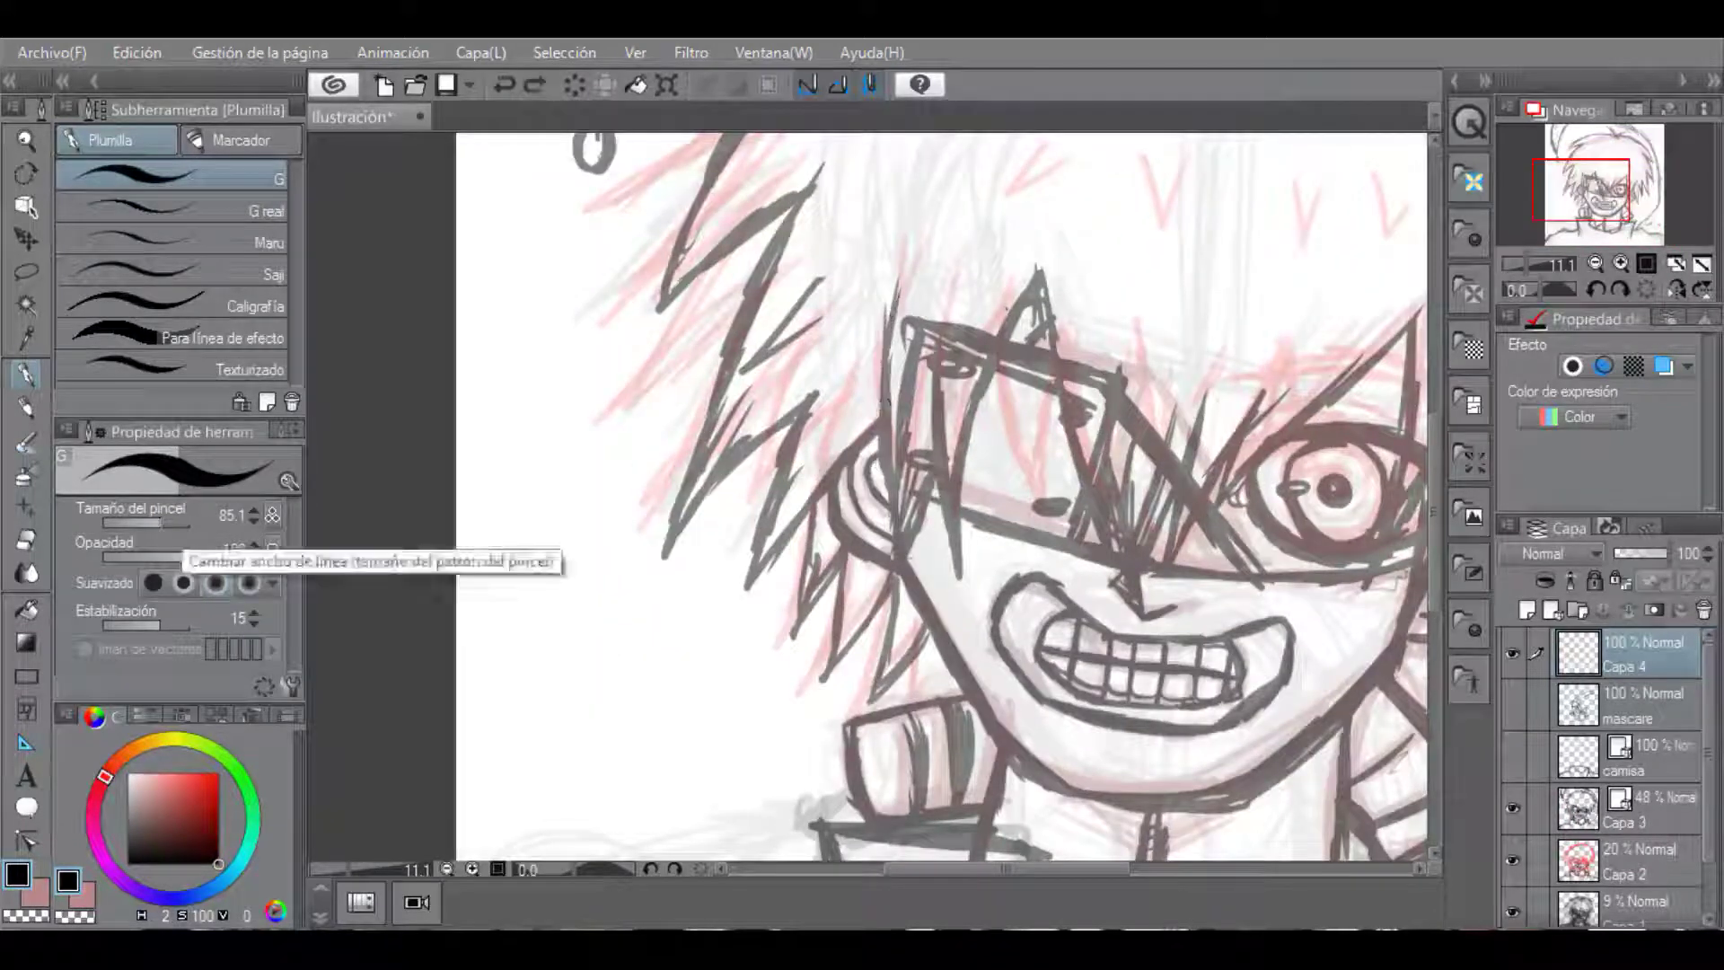
{"action": "left_click_drag", "start_coordinate": [886, 327], "coordinate": [898, 569]}
{"action": "mouse_move", "coordinate": [882, 377]}
{"action": "left_mouse_down"}
{"action": "mouse_move", "coordinate": [893, 539]}
{"action": "mouse_move", "coordinate": [927, 352]}
{"action": "left_mouse_up"}
{"action": "mouse_move", "coordinate": [932, 481]}
{"action": "left_mouse_down"}
{"action": "mouse_move", "coordinate": [916, 418]}
{"action": "mouse_move", "coordinate": [959, 575]}
{"action": "left_mouse_up"}
{"action": "mouse_move", "coordinate": [959, 575]}
{"action": "left_mouse_down"}
{"action": "mouse_move", "coordinate": [1036, 252]}
{"action": "mouse_move", "coordinate": [1102, 549]}
{"action": "left_mouse_up"}
{"action": "key", "text": "ctrl+z"}
{"action": "key", "text": "ctrl+z"}
{"action": "key", "text": "ctrl+z"}
{"action": "key", "text": "ctrl+z"}
Set the brush size to 113.3 and ink the long pointed hair strands falling over the eye patch.
{"action": "key", "text": "]"}
{"action": "key", "text": "ctrl+z"}
{"action": "key", "text": "ctrl+z"}
{"action": "left_click_drag", "start_coordinate": [1031, 241], "coordinate": [1113, 569]}
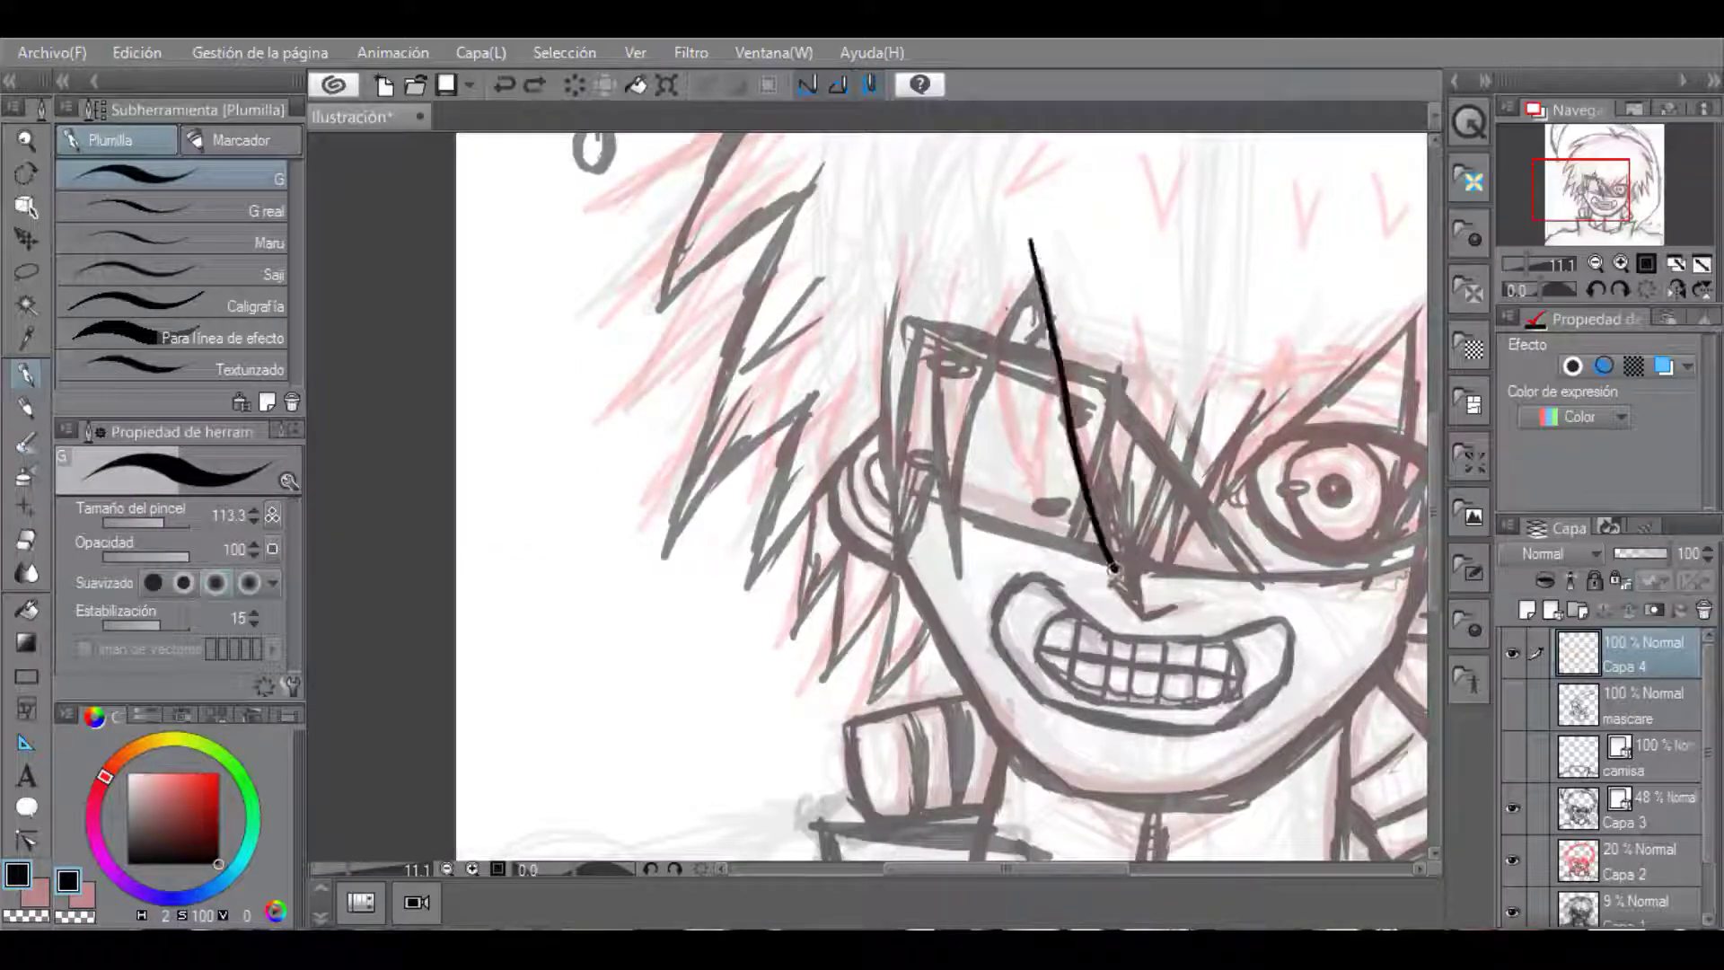
{"action": "mouse_move", "coordinate": [1034, 278]}
{"action": "left_mouse_down"}
{"action": "mouse_move", "coordinate": [930, 351]}
{"action": "mouse_move", "coordinate": [908, 252]}
{"action": "left_mouse_up"}
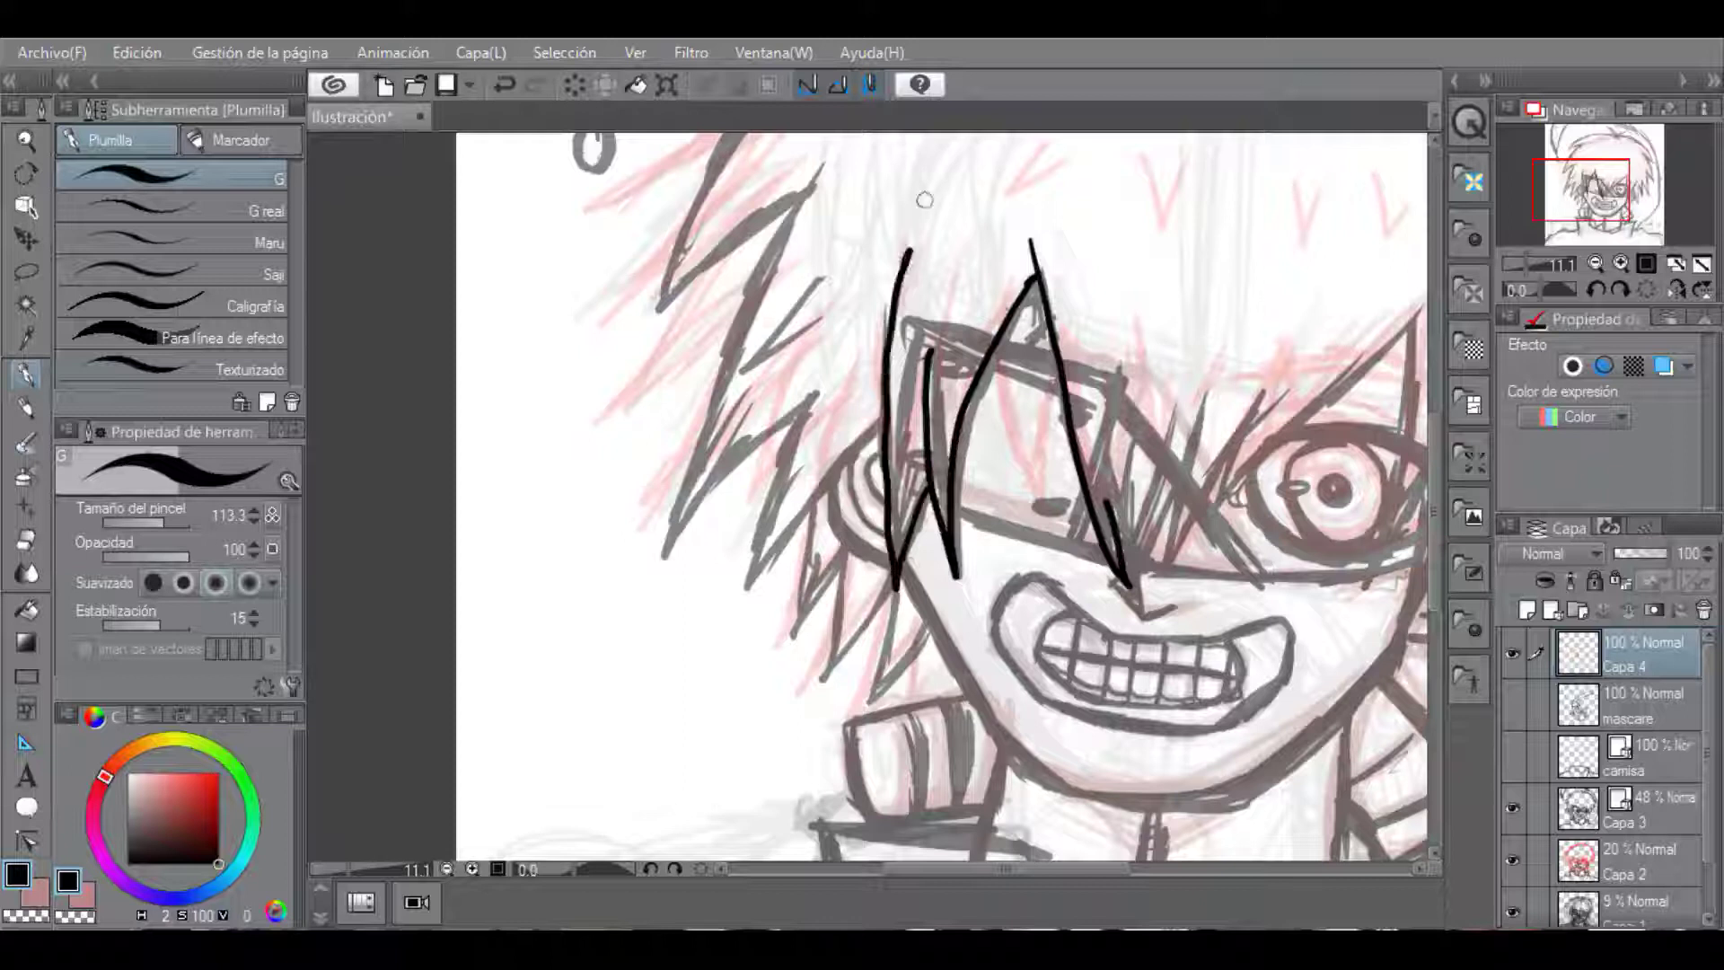
Ink the pointed hair spikes beside the ear on the eye-patch side.
{"action": "mouse_move", "coordinate": [803, 191]}
{"action": "left_mouse_down"}
{"action": "mouse_move", "coordinate": [669, 547]}
{"action": "mouse_move", "coordinate": [842, 380]}
{"action": "left_mouse_up"}
{"action": "mouse_move", "coordinate": [802, 415]}
{"action": "left_mouse_down"}
{"action": "mouse_move", "coordinate": [849, 474]}
{"action": "mouse_move", "coordinate": [891, 437]}
{"action": "mouse_move", "coordinate": [861, 464]}
{"action": "left_mouse_up"}
{"action": "key", "text": "ctrl+z"}
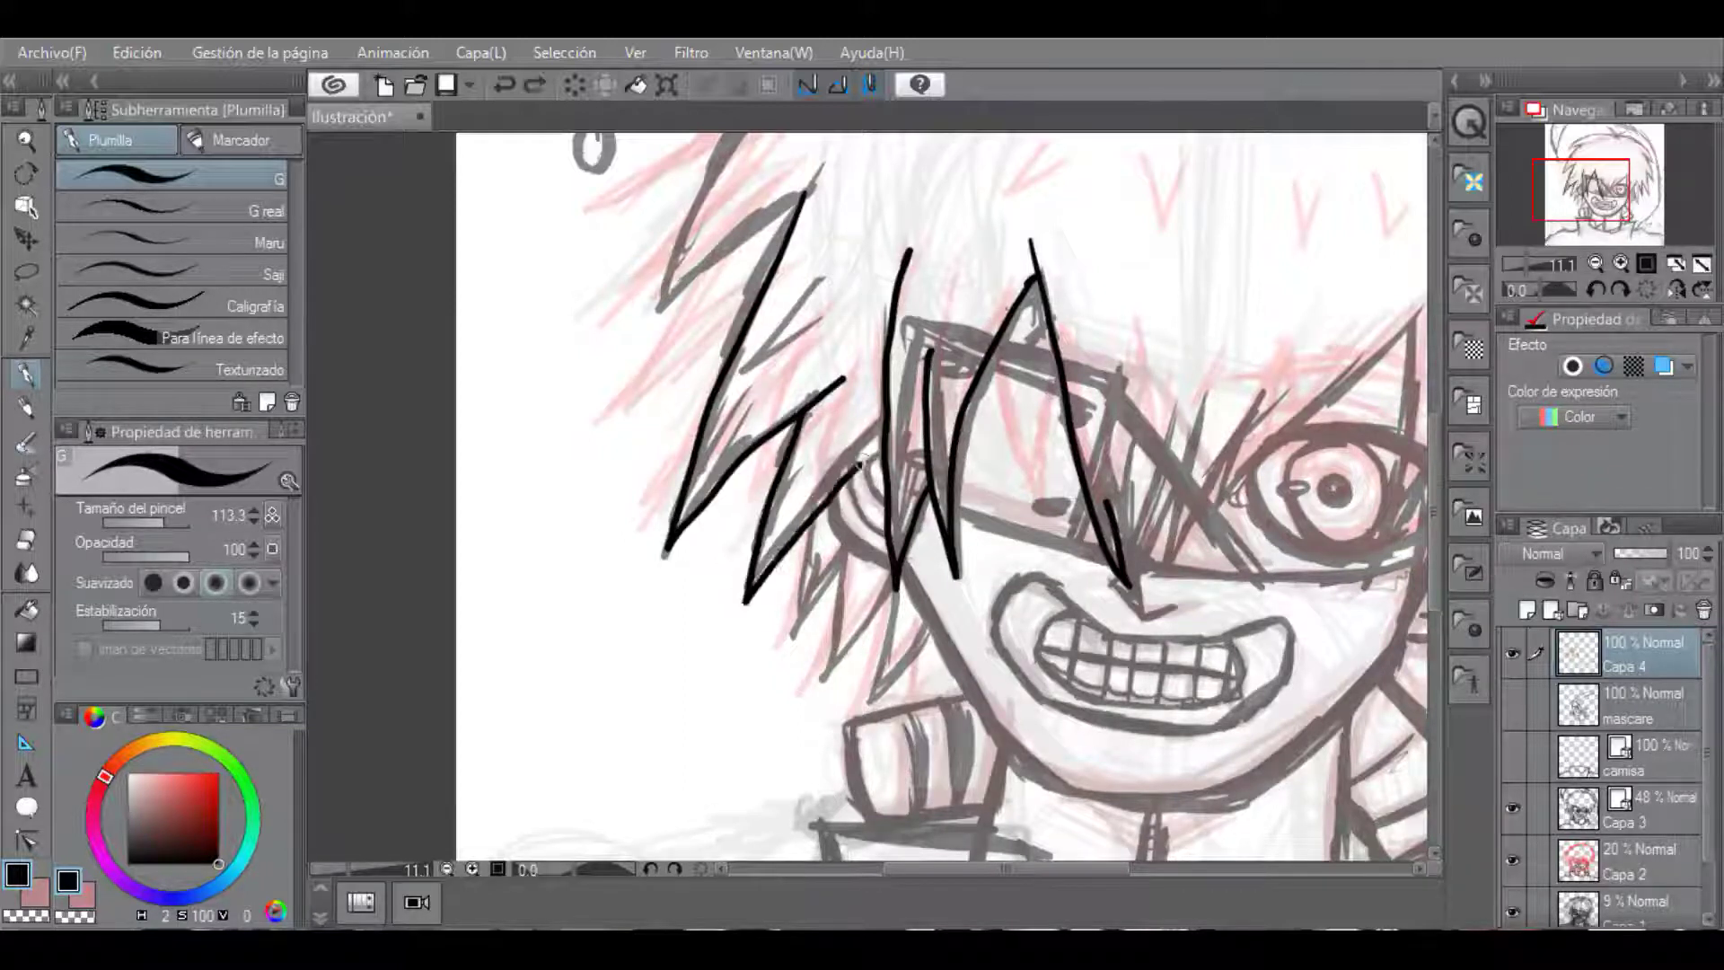
Ink the outer hair contour on the eye-patch side, with its spikes, up towards the crown.
{"action": "left_click_drag", "start_coordinate": [1433, 512], "coordinate": [1433, 314]}
{"action": "mouse_move", "coordinate": [1277, 609]}
{"action": "left_mouse_down"}
{"action": "mouse_move", "coordinate": [936, 589]}
{"action": "mouse_move", "coordinate": [799, 674]}
{"action": "left_mouse_up"}
{"action": "mouse_move", "coordinate": [770, 757]}
{"action": "left_mouse_down"}
{"action": "mouse_move", "coordinate": [651, 555]}
{"action": "mouse_move", "coordinate": [724, 428]}
{"action": "mouse_move", "coordinate": [656, 274]}
{"action": "mouse_move", "coordinate": [683, 489]}
{"action": "mouse_move", "coordinate": [749, 684]}
{"action": "left_mouse_up"}
{"action": "key", "text": "ctrl+z"}
{"action": "mouse_move", "coordinate": [683, 494]}
{"action": "left_mouse_down"}
{"action": "mouse_move", "coordinate": [458, 190]}
{"action": "mouse_move", "coordinate": [388, 155]}
{"action": "left_mouse_up"}
{"action": "mouse_move", "coordinate": [388, 154]}
{"action": "left_mouse_down"}
{"action": "mouse_move", "coordinate": [516, 424]}
{"action": "mouse_move", "coordinate": [848, 137]}
{"action": "mouse_move", "coordinate": [1169, 301]}
{"action": "left_mouse_up"}
{"action": "left_click_drag", "start_coordinate": [831, 292], "coordinate": [821, 538]}
{"action": "mouse_move", "coordinate": [825, 539]}
{"action": "left_mouse_down"}
{"action": "mouse_move", "coordinate": [778, 447]}
{"action": "mouse_move", "coordinate": [753, 307]}
{"action": "left_mouse_up"}
{"action": "key", "text": "ctrl+z"}
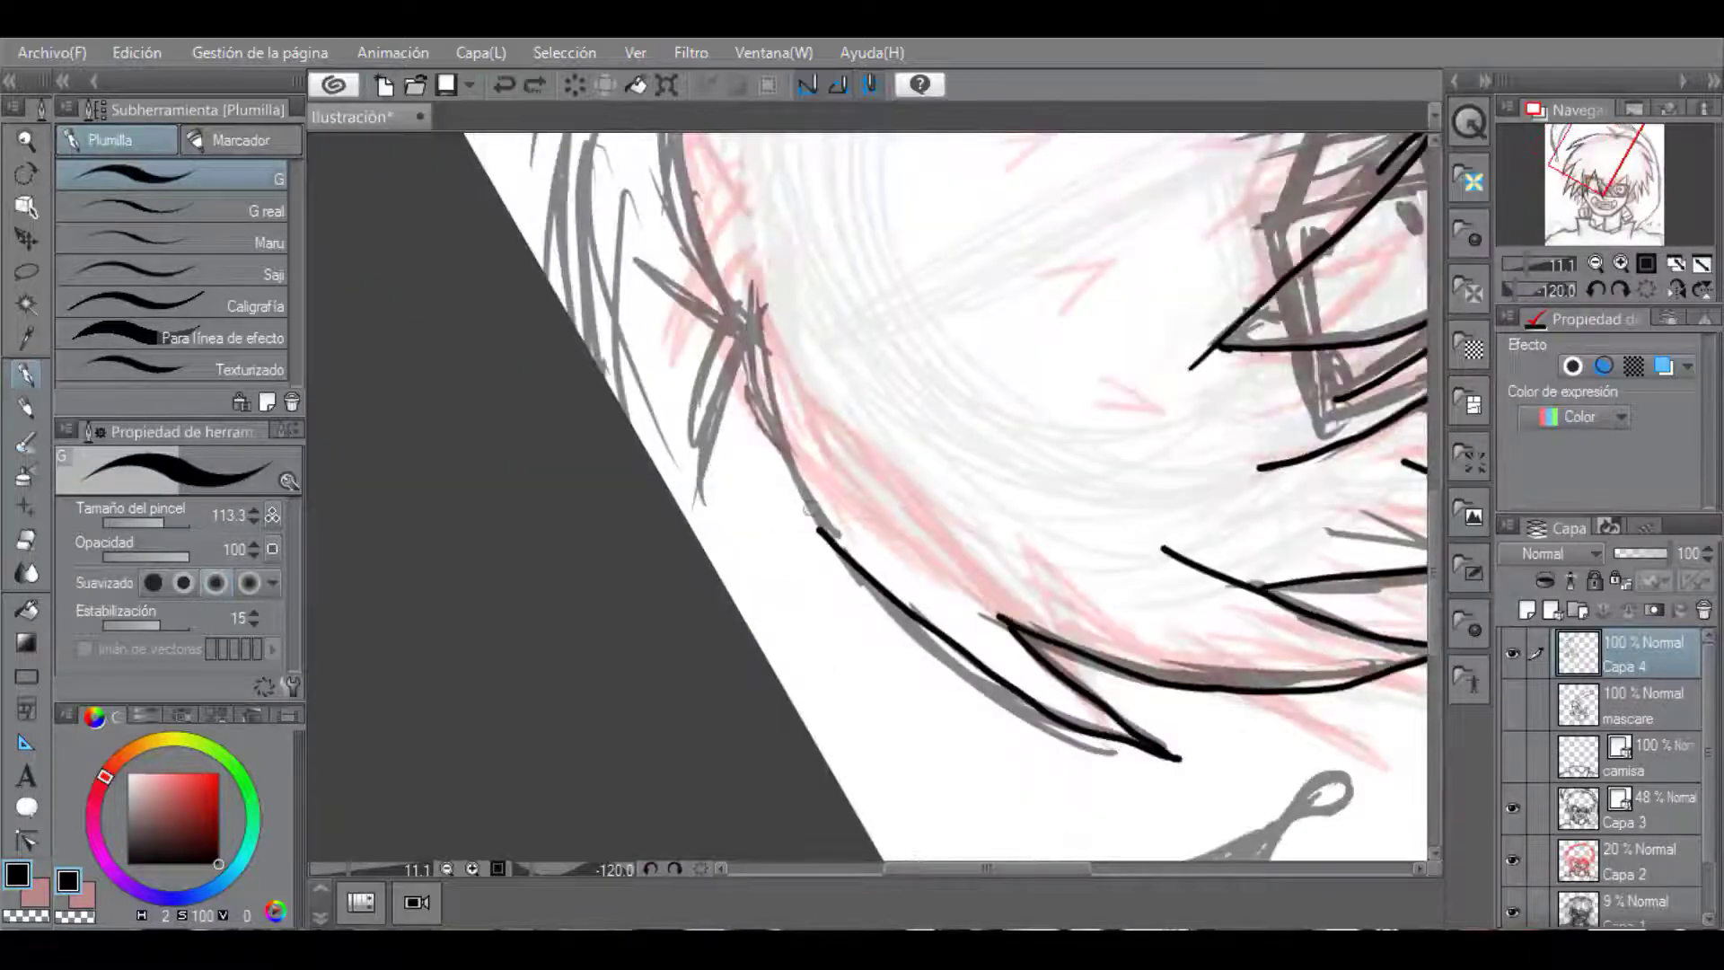
{"action": "mouse_move", "coordinate": [819, 534]}
{"action": "left_mouse_down"}
{"action": "mouse_move", "coordinate": [666, 175]}
{"action": "mouse_move", "coordinate": [671, 144]}
{"action": "left_mouse_up"}
Ink the hair contour from the crown down the uncovered-eye side, with a thick top line and jagged spikes.
{"action": "scroll", "coordinate": [673, 270], "scroll_direction": "up", "scroll_amount": 3}
{"action": "mouse_move", "coordinate": [671, 426]}
{"action": "left_mouse_down"}
{"action": "mouse_move", "coordinate": [674, 289]}
{"action": "mouse_move", "coordinate": [703, 202]}
{"action": "left_mouse_up"}
{"action": "mouse_move", "coordinate": [692, 489]}
{"action": "left_mouse_down"}
{"action": "mouse_move", "coordinate": [684, 256]}
{"action": "mouse_move", "coordinate": [723, 135]}
{"action": "left_mouse_up"}
{"action": "scroll", "coordinate": [723, 269], "scroll_direction": "up", "scroll_amount": 3}
{"action": "mouse_move", "coordinate": [693, 528]}
{"action": "left_mouse_down"}
{"action": "mouse_move", "coordinate": [757, 386]}
{"action": "mouse_move", "coordinate": [795, 345]}
{"action": "mouse_move", "coordinate": [777, 445]}
{"action": "mouse_move", "coordinate": [943, 260]}
{"action": "mouse_move", "coordinate": [1123, 181]}
{"action": "mouse_move", "coordinate": [1037, 353]}
{"action": "mouse_move", "coordinate": [1297, 255]}
{"action": "left_mouse_up"}
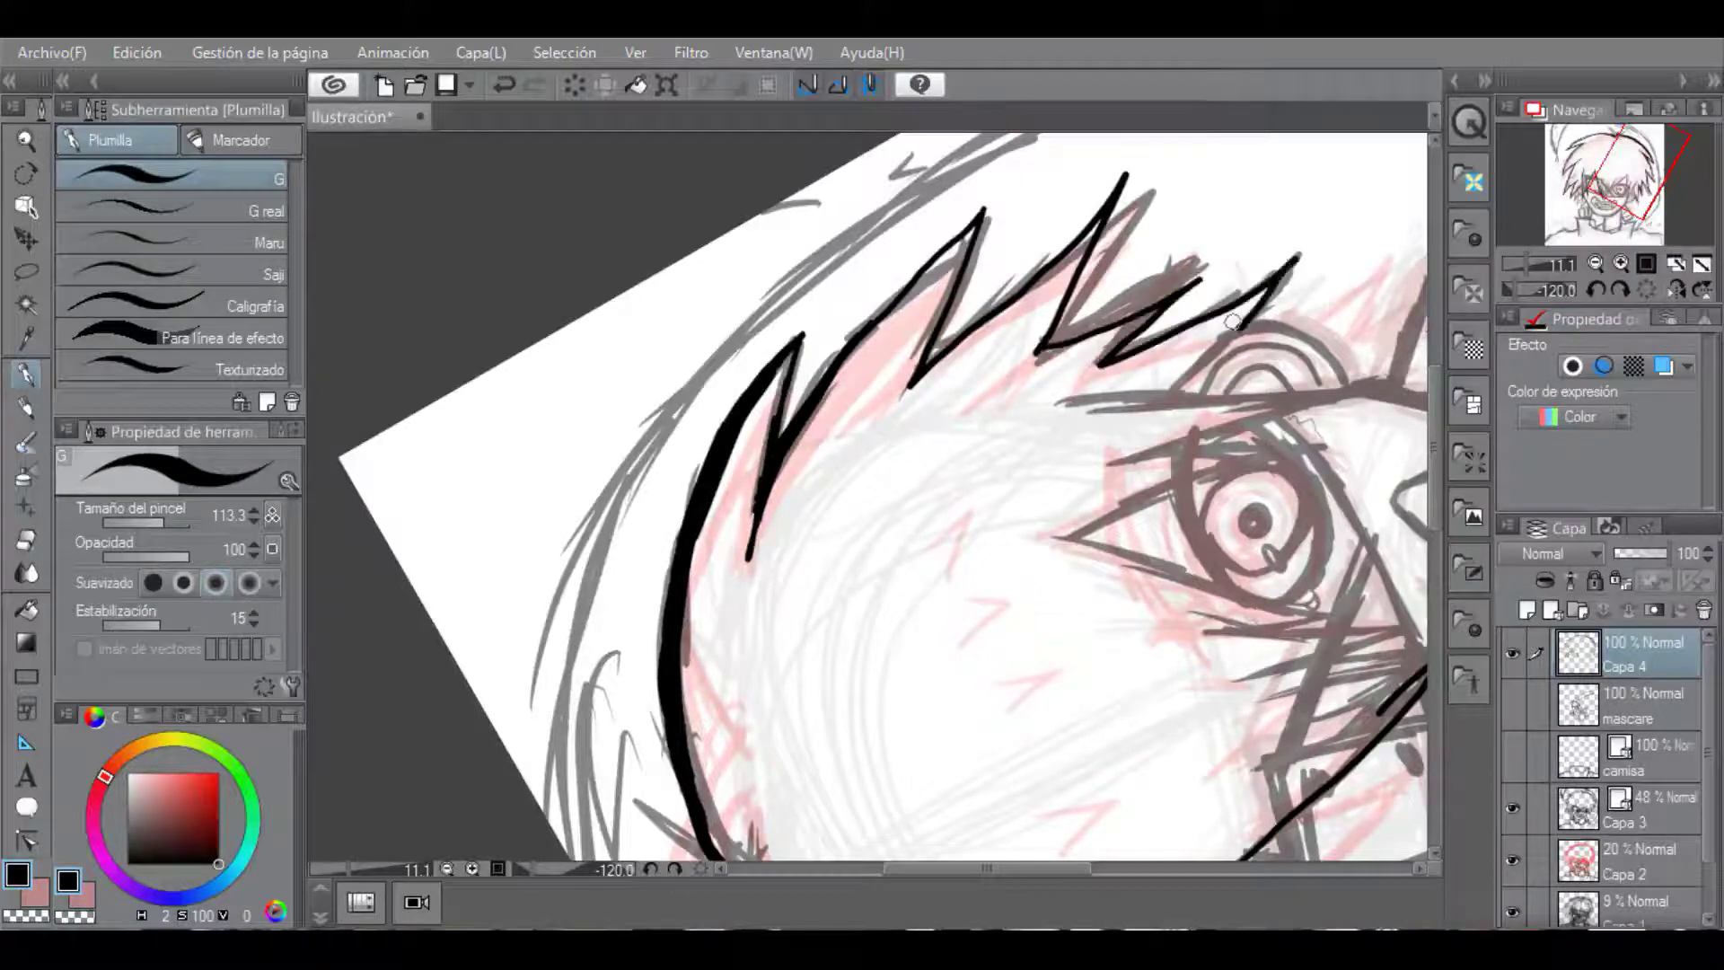
{"action": "left_click_drag", "start_coordinate": [1235, 320], "coordinate": [808, 597]}
{"action": "scroll", "coordinate": [808, 597], "scroll_direction": "down", "scroll_amount": 2}
{"action": "left_click_drag", "start_coordinate": [704, 589], "coordinate": [704, 517]}
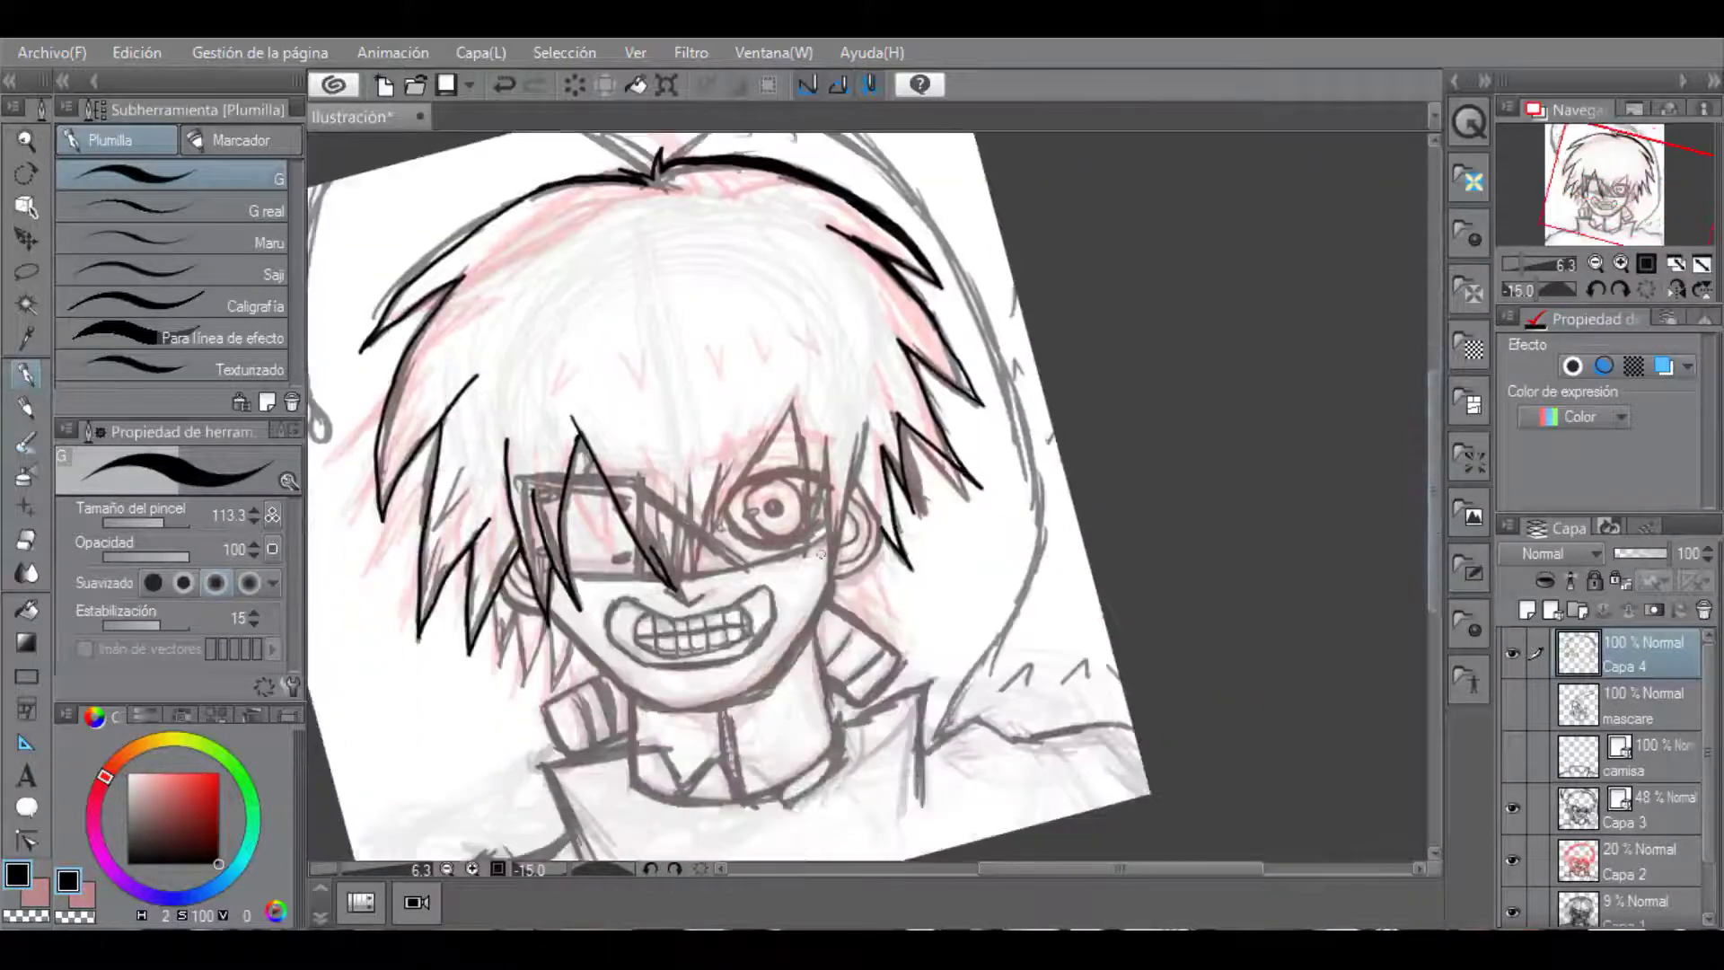
Erase the lower end of the long hair strand crossing the eye patch towards the nose.
{"action": "scroll", "coordinate": [704, 516], "scroll_direction": "up", "scroll_amount": 2}
{"action": "key", "text": "e"}
{"action": "left_click_drag", "start_coordinate": [557, 521], "coordinate": [628, 619]}
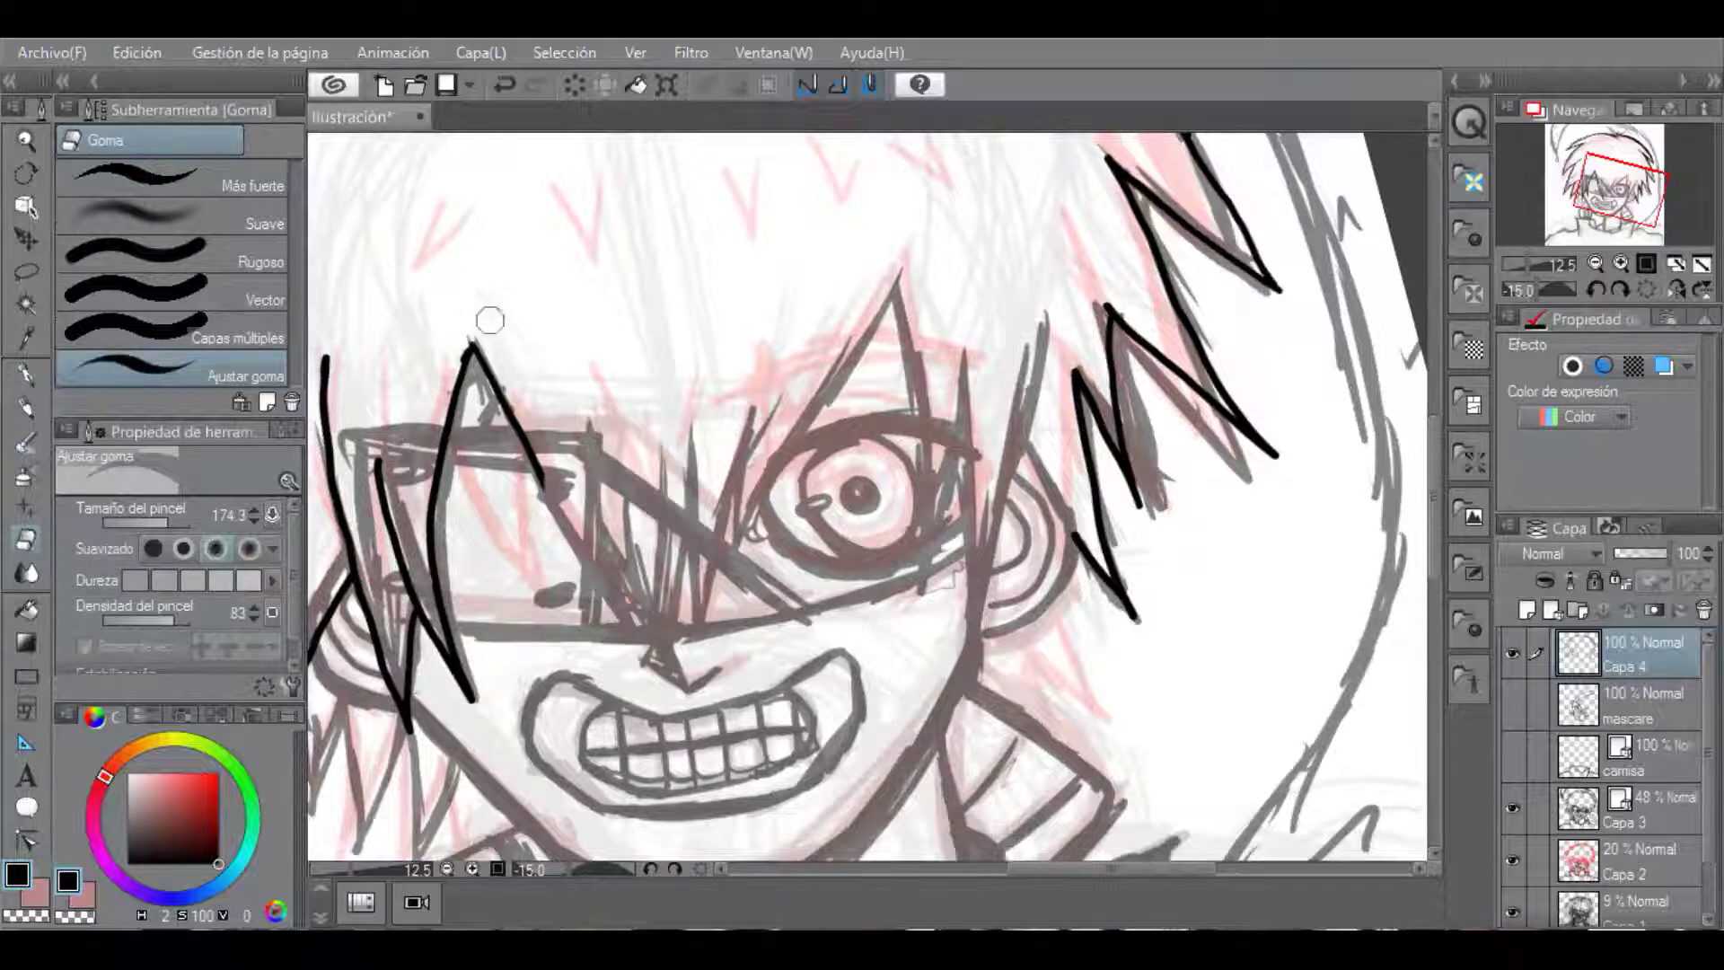
Ink the pointed fringe strands from beside the uncovered-eye ear across the forehead to the eye patch.
{"action": "key", "text": "p"}
{"action": "left_click_drag", "start_coordinate": [1081, 542], "coordinate": [1023, 440]}
{"action": "mouse_move", "coordinate": [1044, 315]}
{"action": "left_mouse_down"}
{"action": "mouse_move", "coordinate": [958, 627]}
{"action": "mouse_move", "coordinate": [917, 609]}
{"action": "mouse_move", "coordinate": [853, 375]}
{"action": "mouse_move", "coordinate": [844, 389]}
{"action": "left_mouse_up"}
{"action": "key", "text": "ctrl+z"}
{"action": "mouse_move", "coordinate": [956, 331]}
{"action": "left_mouse_down"}
{"action": "mouse_move", "coordinate": [959, 627]}
{"action": "mouse_move", "coordinate": [898, 334]}
{"action": "mouse_move", "coordinate": [799, 433]}
{"action": "mouse_move", "coordinate": [700, 618]}
{"action": "mouse_move", "coordinate": [658, 628]}
{"action": "mouse_move", "coordinate": [610, 507]}
{"action": "left_mouse_up"}
{"action": "mouse_move", "coordinate": [611, 507]}
{"action": "left_mouse_down"}
{"action": "mouse_move", "coordinate": [626, 626]}
{"action": "mouse_move", "coordinate": [539, 485]}
{"action": "mouse_move", "coordinate": [624, 621]}
{"action": "left_mouse_up"}
{"action": "key", "text": "ctrl+z"}
{"action": "left_click_drag", "start_coordinate": [624, 622], "coordinate": [614, 535]}
{"action": "mouse_move", "coordinate": [591, 420]}
{"action": "left_mouse_down"}
{"action": "mouse_move", "coordinate": [656, 639]}
{"action": "mouse_move", "coordinate": [599, 467]}
{"action": "mouse_move", "coordinate": [660, 598]}
{"action": "mouse_move", "coordinate": [675, 503]}
{"action": "left_mouse_up"}
{"action": "scroll", "coordinate": [679, 529], "scroll_direction": "down", "scroll_amount": 5}
{"action": "key", "text": "asciicircum"}
{"action": "scroll", "coordinate": [707, 509], "scroll_direction": "up", "scroll_amount": 2}
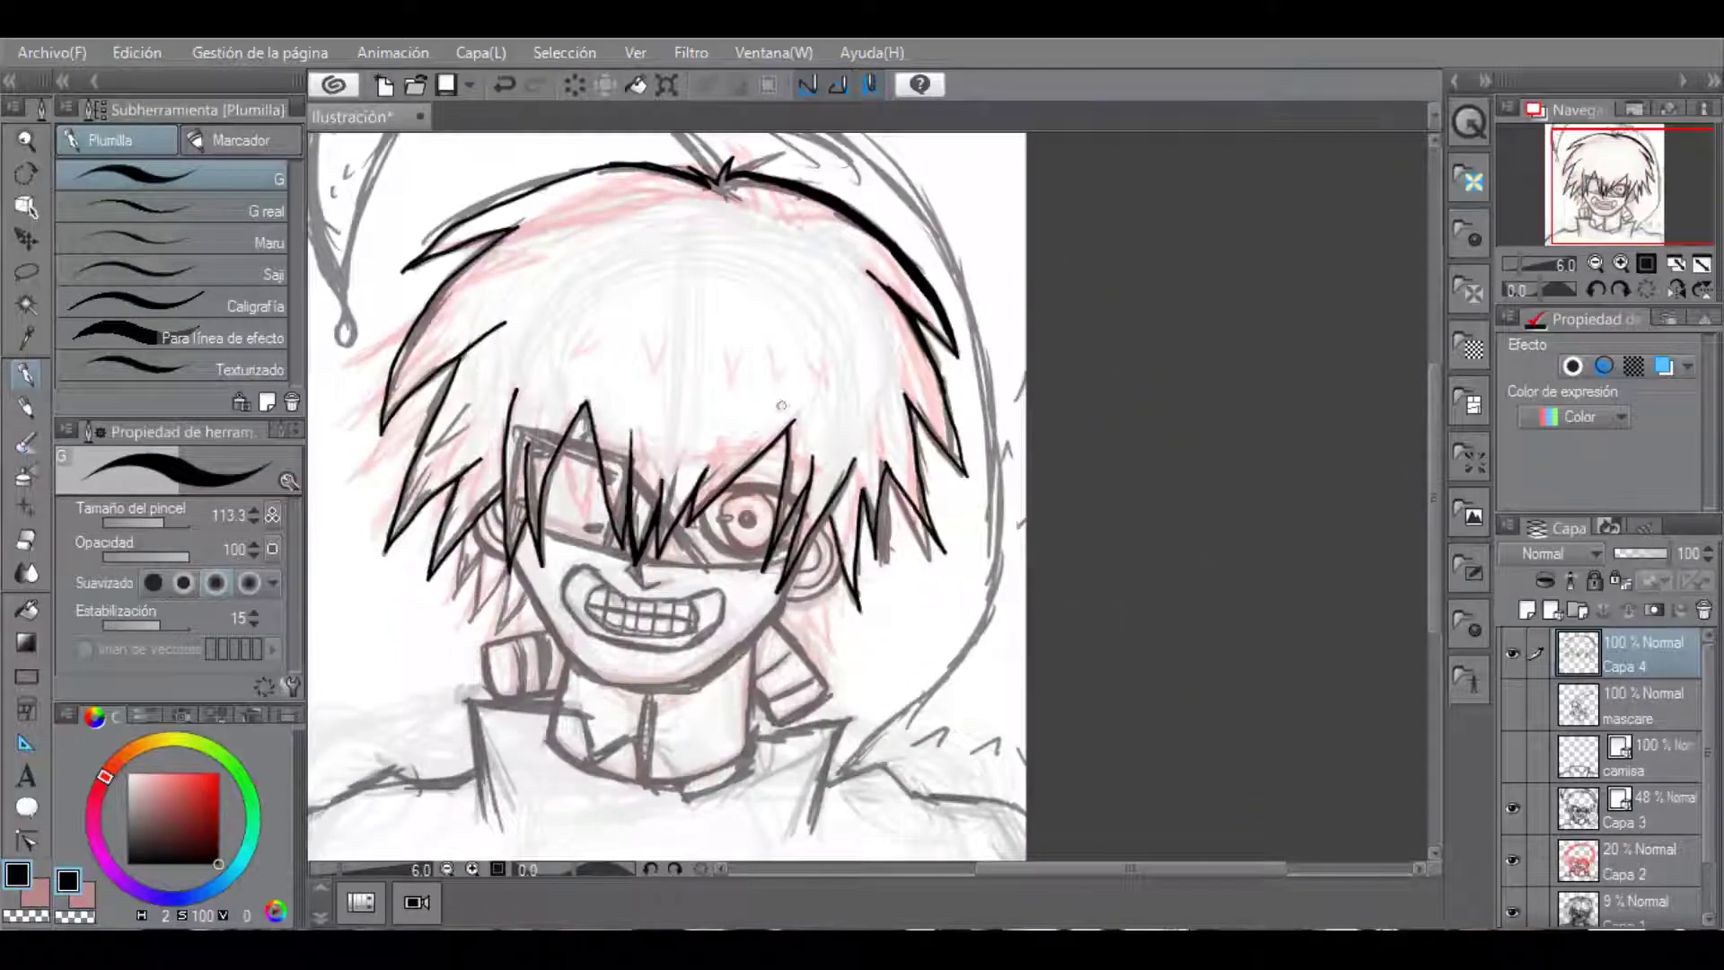
Ink a jagged zigzag highlight below the crown and small V-shaped strand marks around the hair and above the fringe.
{"action": "key", "text": "ctrl+z"}
{"action": "key", "text": "ctrl+z"}
{"action": "key", "text": "ctrl+z"}
{"action": "left_click_drag", "start_coordinate": [816, 223], "coordinate": [818, 246]}
{"action": "left_click_drag", "start_coordinate": [635, 242], "coordinate": [765, 284]}
{"action": "left_click_drag", "start_coordinate": [614, 411], "coordinate": [618, 437]}
{"action": "left_click_drag", "start_coordinate": [650, 435], "coordinate": [658, 491]}
{"action": "left_click_drag", "start_coordinate": [675, 456], "coordinate": [694, 502]}
{"action": "left_click_drag", "start_coordinate": [721, 464], "coordinate": [756, 443]}
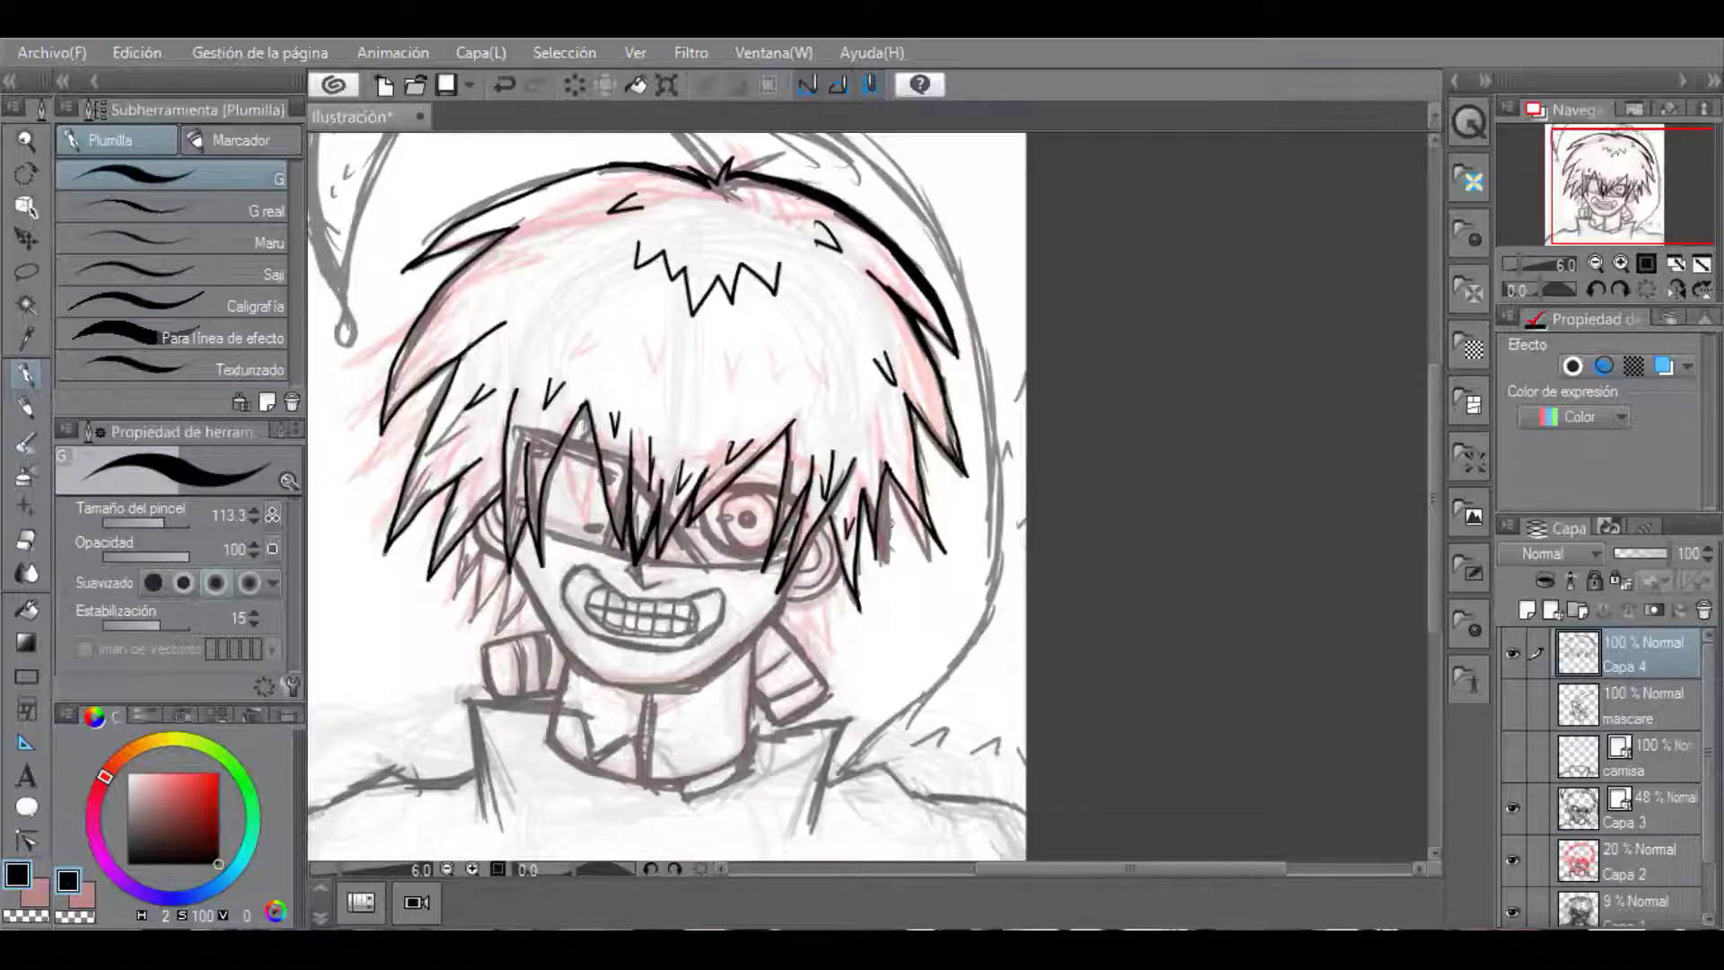
Ink the short jagged hair spikes below both ears, down towards the neck on each side.
{"action": "left_click_drag", "start_coordinate": [467, 552], "coordinate": [537, 631]}
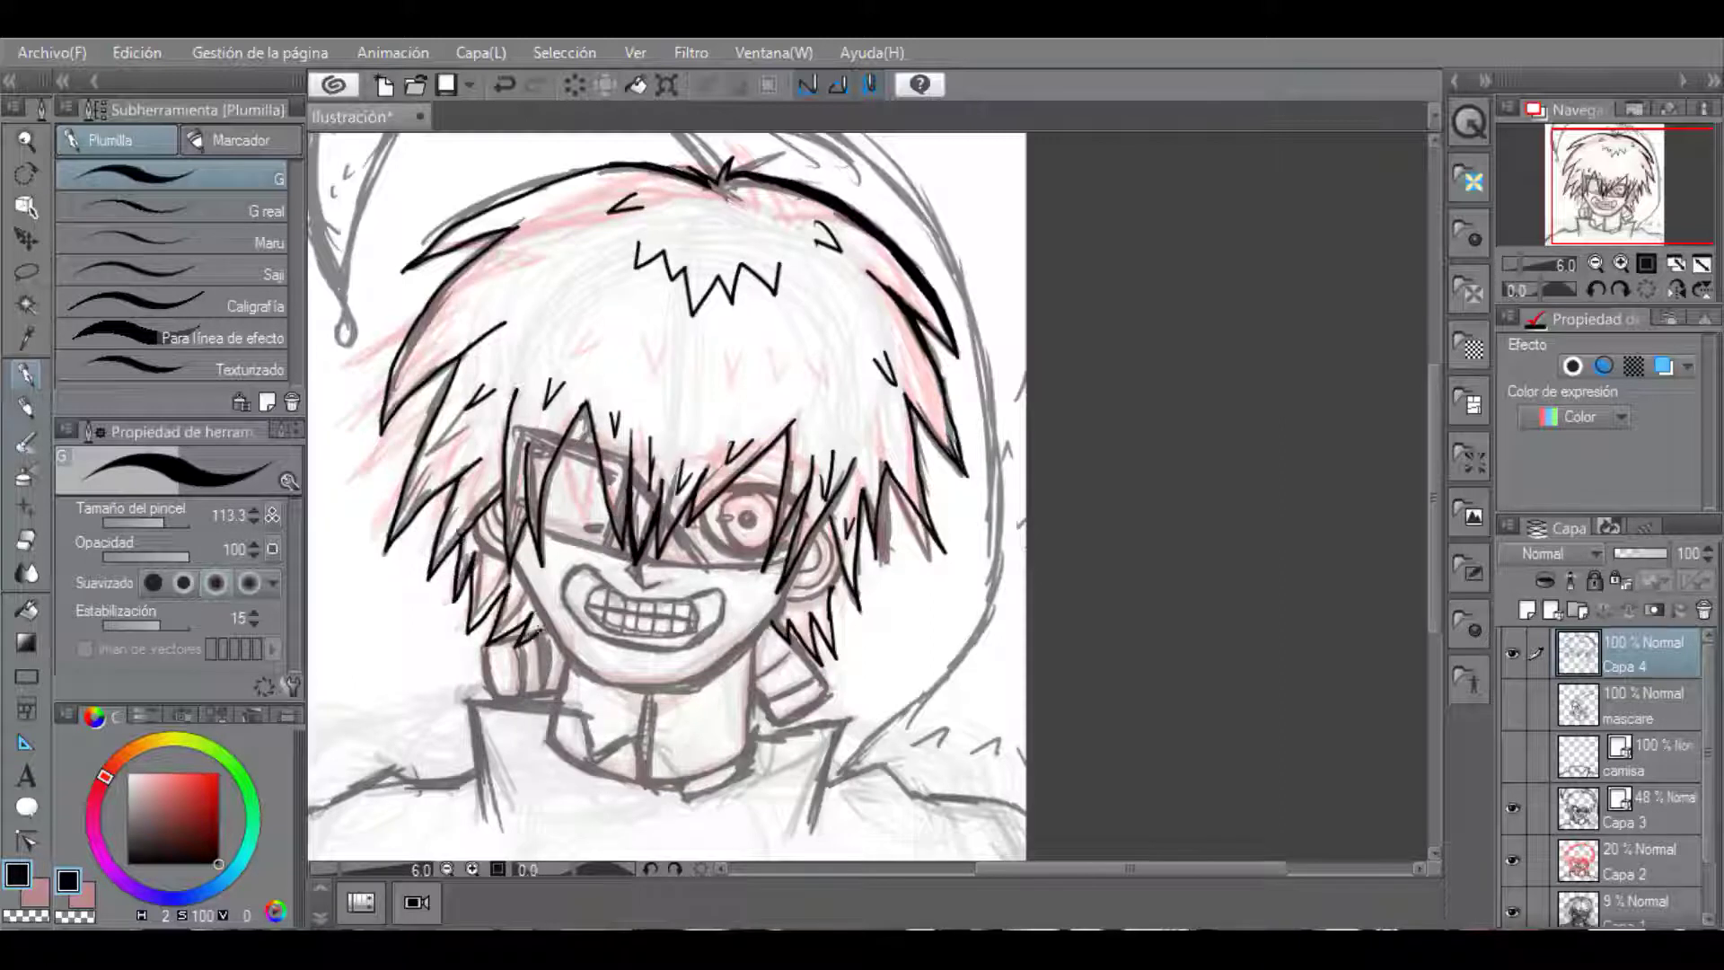
{"action": "key", "text": "ctrl+z"}
{"action": "key", "text": "ctrl+z"}
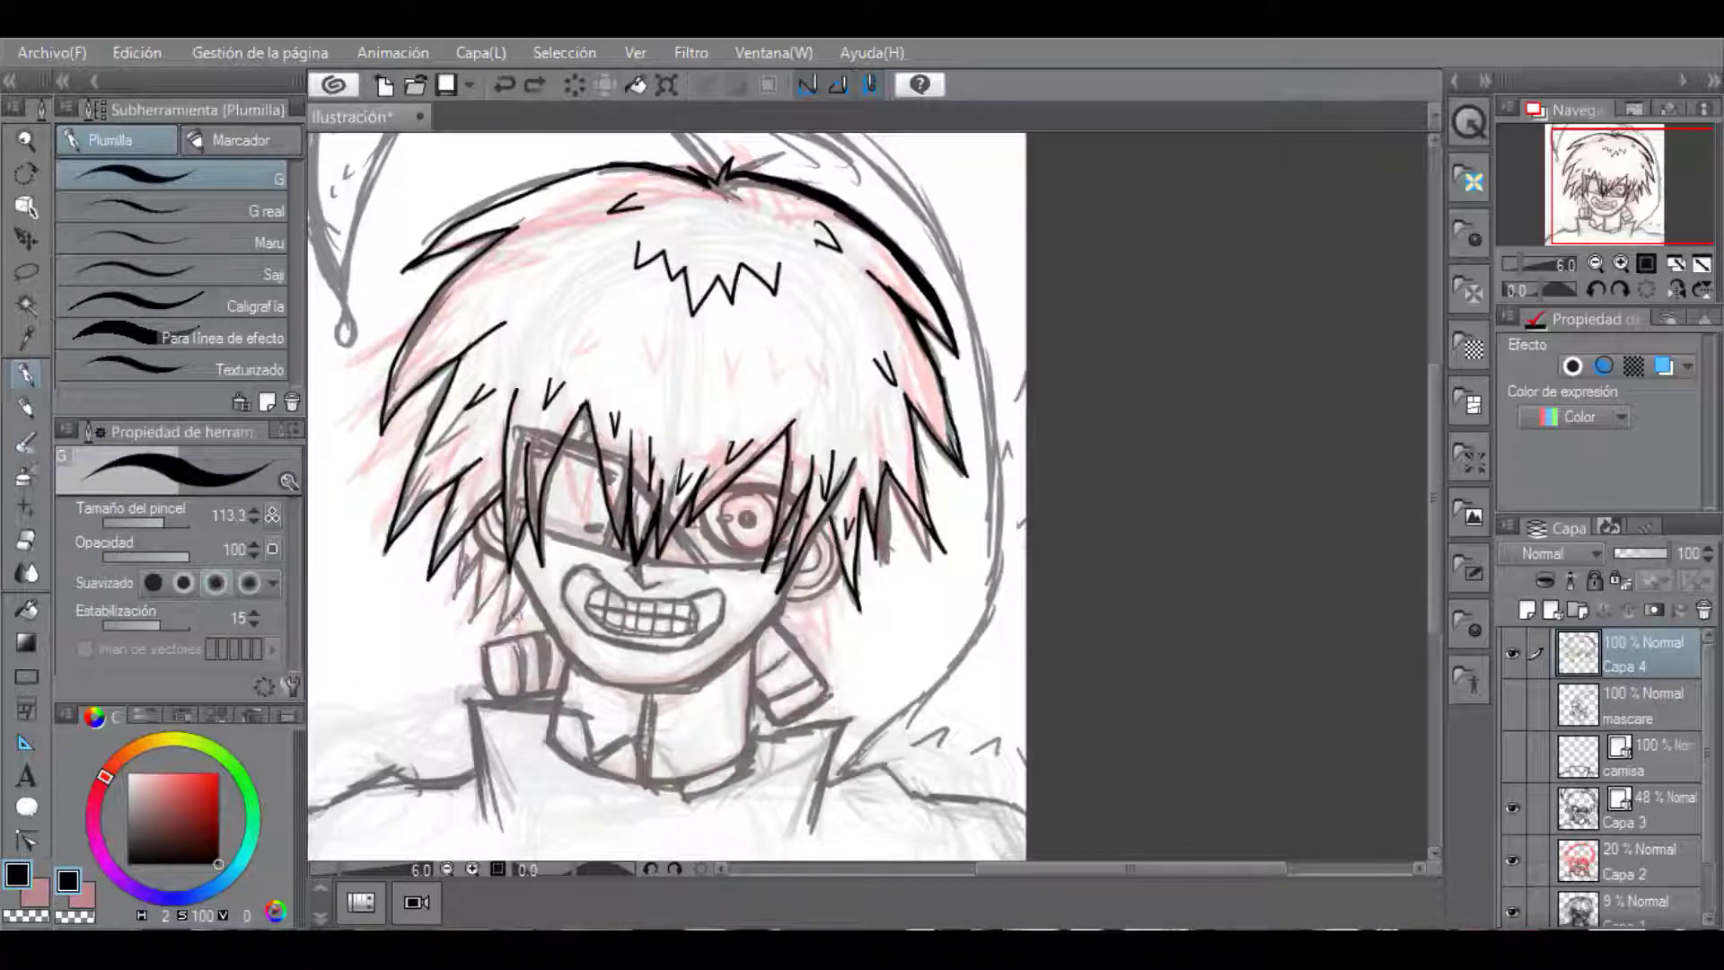
{"action": "left_click_drag", "start_coordinate": [465, 537], "coordinate": [496, 631]}
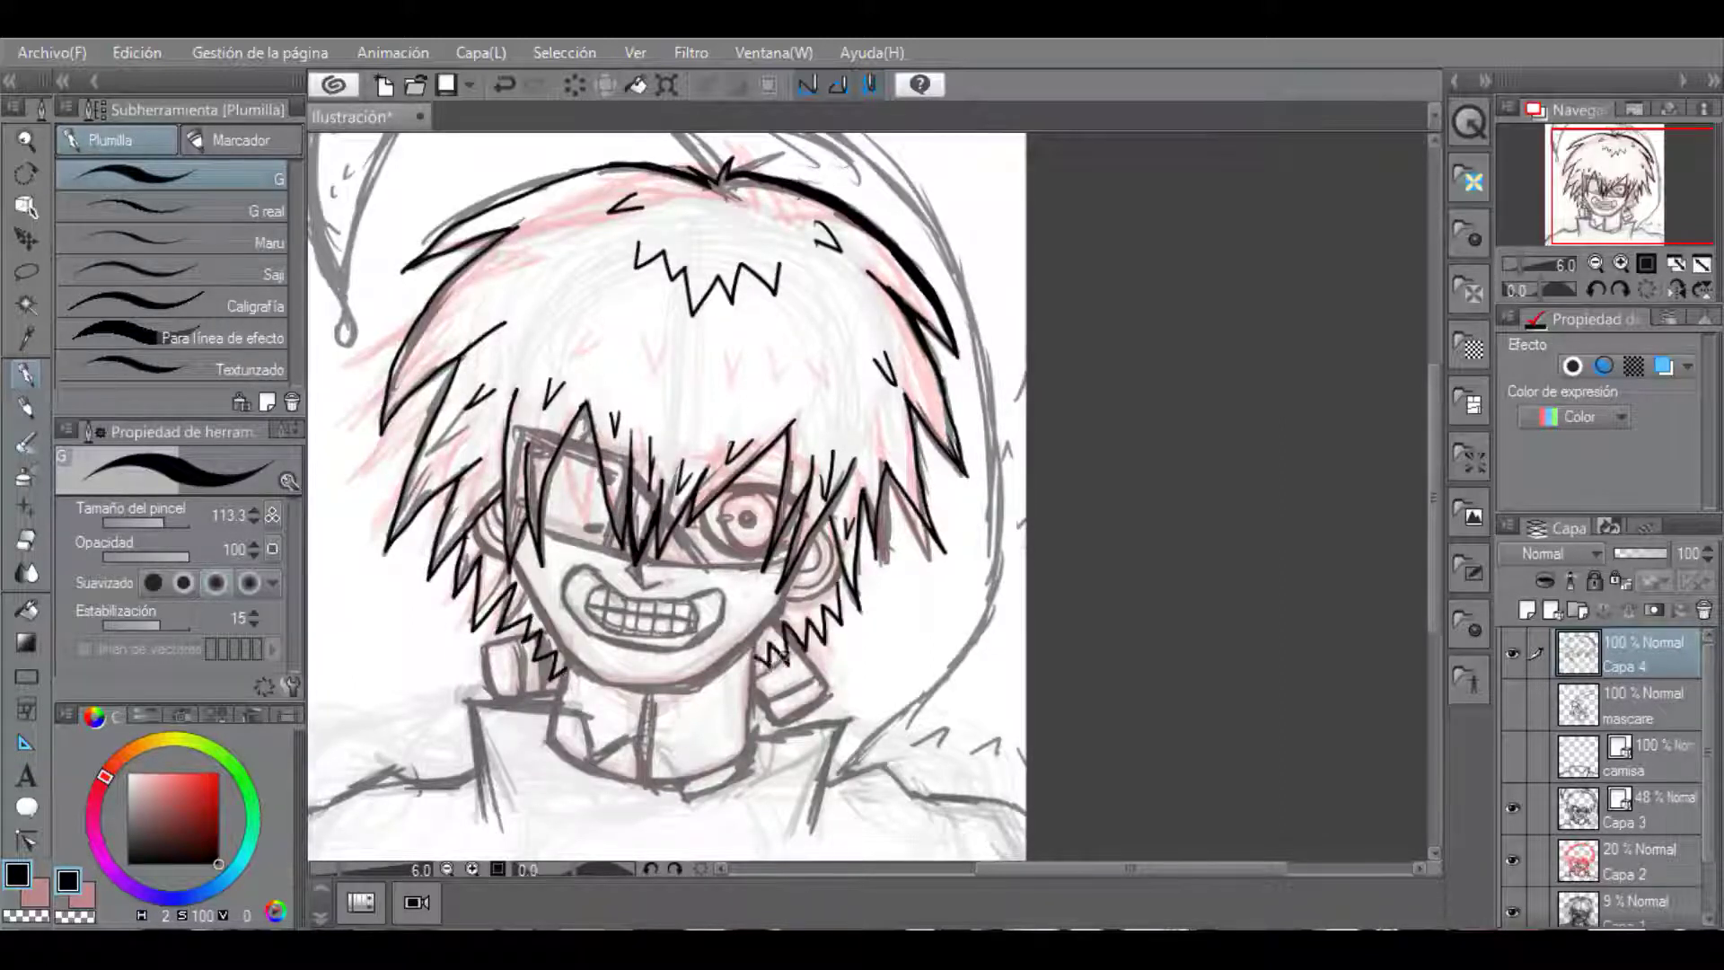
Add a new layer above the hair layer and name it ojo.
{"action": "left_click", "coordinate": [1526, 610]}
{"action": "double_click", "coordinate": [1623, 666]}
{"action": "type", "text": "ojo"}
{"action": "key", "text": "Return"}
Try to ink the closed outline of the uncovered eye and its upper lid line with the thick pen.
{"action": "scroll", "coordinate": [751, 485], "scroll_direction": "up", "scroll_amount": 1}
{"action": "scroll", "coordinate": [767, 508], "scroll_direction": "up", "scroll_amount": 6}
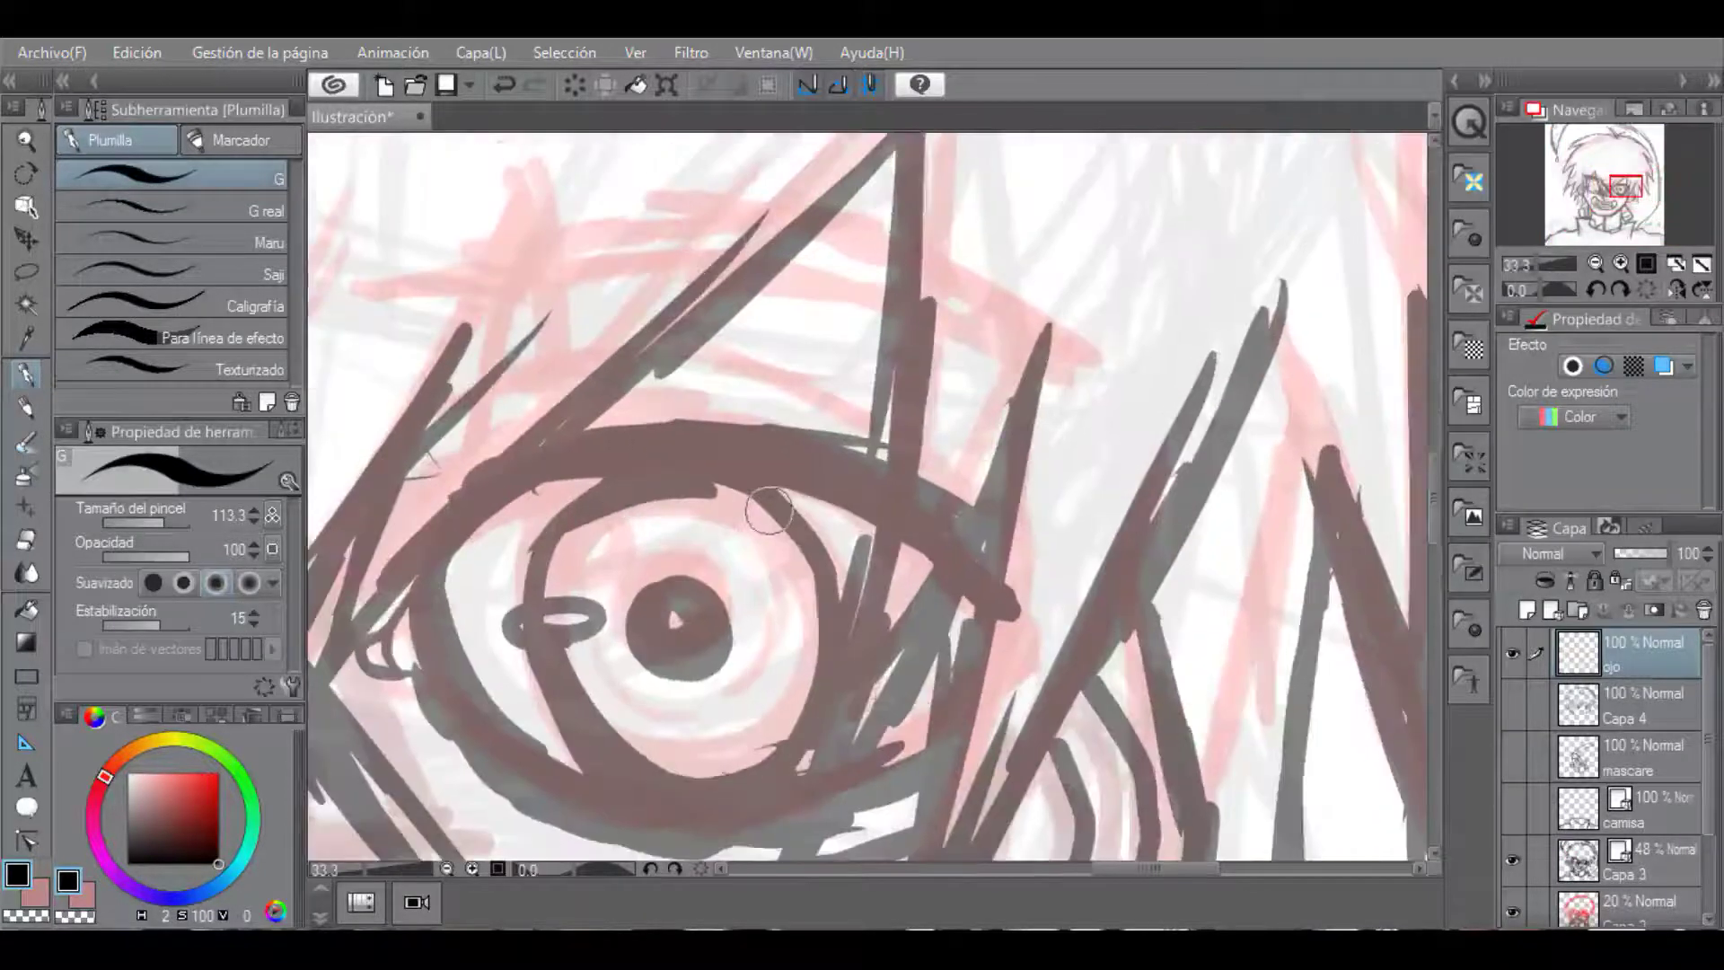
{"action": "left_click_drag", "start_coordinate": [870, 476], "coordinate": [750, 454]}
{"action": "key", "text": "ctrl+z"}
{"action": "mouse_move", "coordinate": [996, 621]}
{"action": "left_mouse_down"}
{"action": "mouse_move", "coordinate": [646, 472]}
{"action": "mouse_move", "coordinate": [916, 754]}
{"action": "mouse_move", "coordinate": [998, 616]}
{"action": "left_mouse_up"}
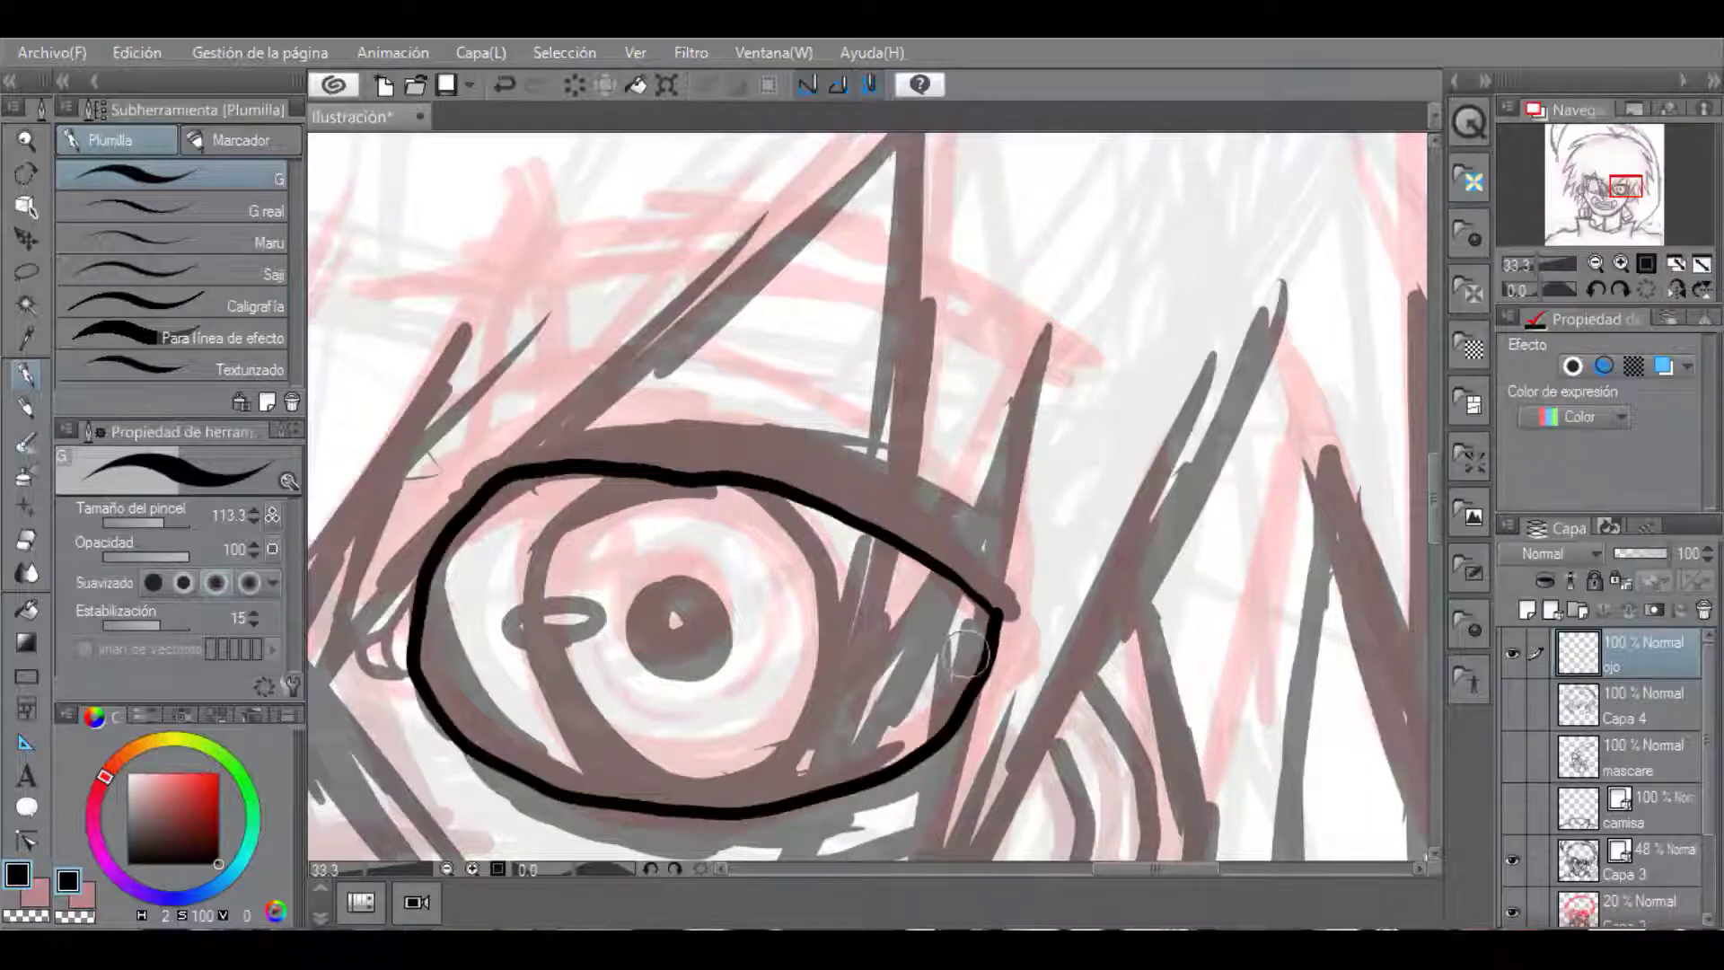
{"action": "mouse_move", "coordinate": [800, 435]}
{"action": "left_mouse_down"}
{"action": "mouse_move", "coordinate": [1037, 633]}
{"action": "mouse_move", "coordinate": [952, 718]}
{"action": "left_mouse_up"}
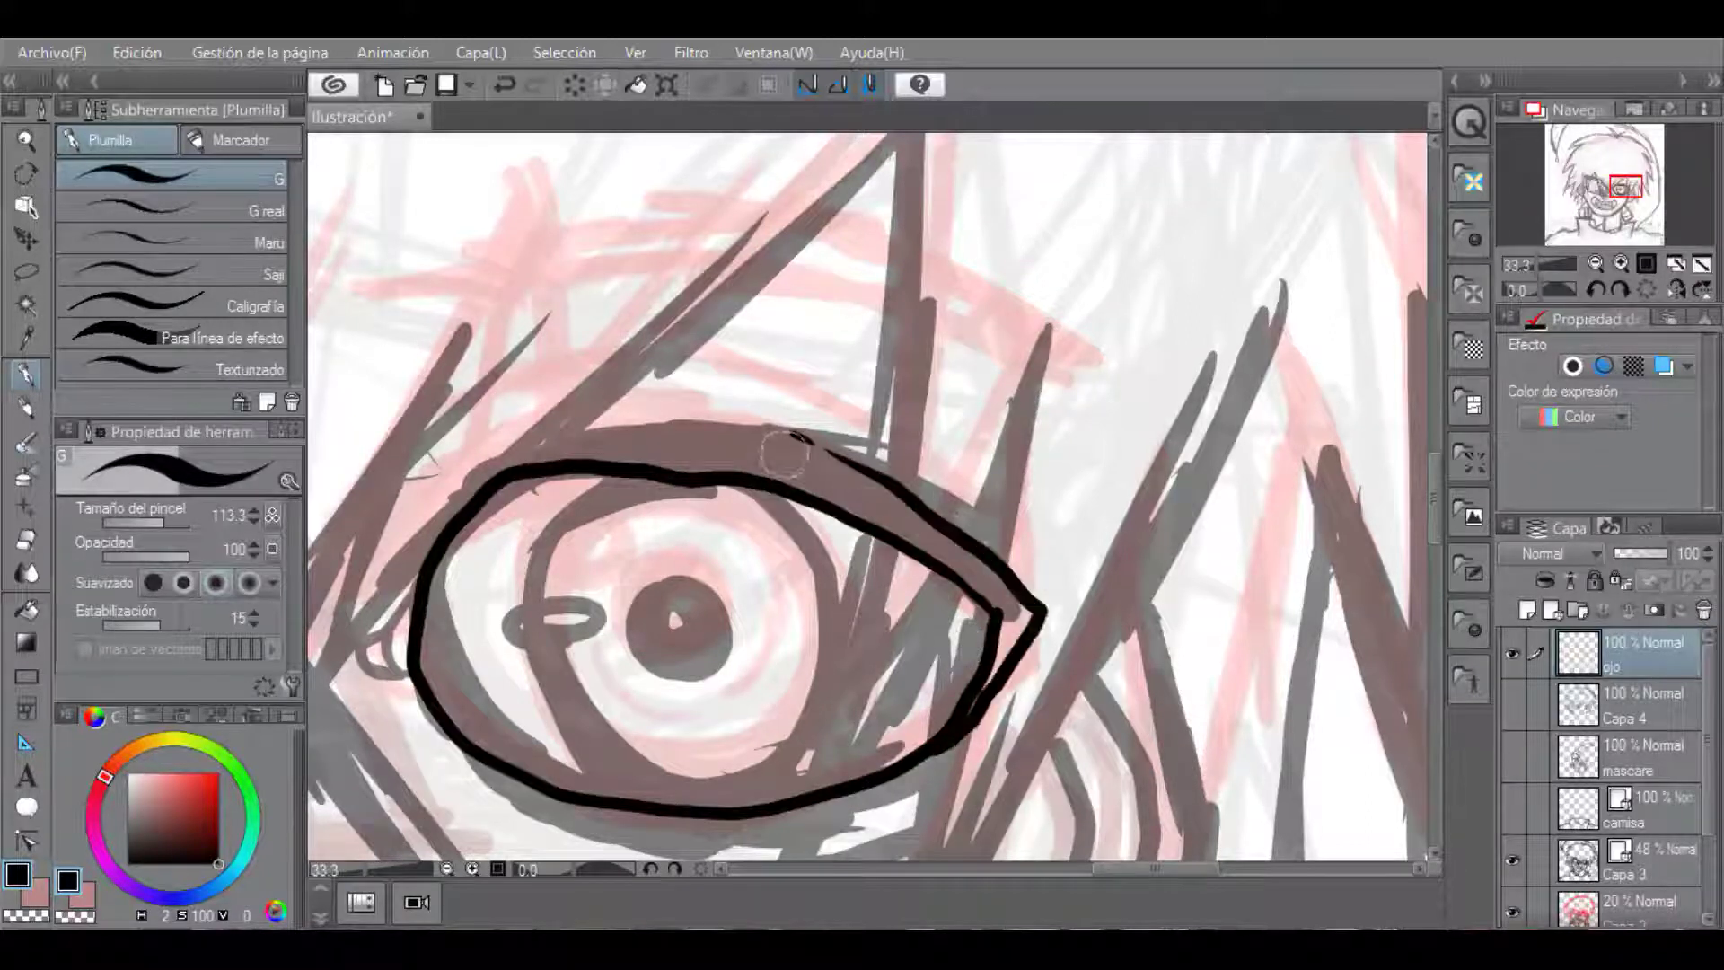
{"action": "left_click_drag", "start_coordinate": [795, 440], "coordinate": [557, 417]}
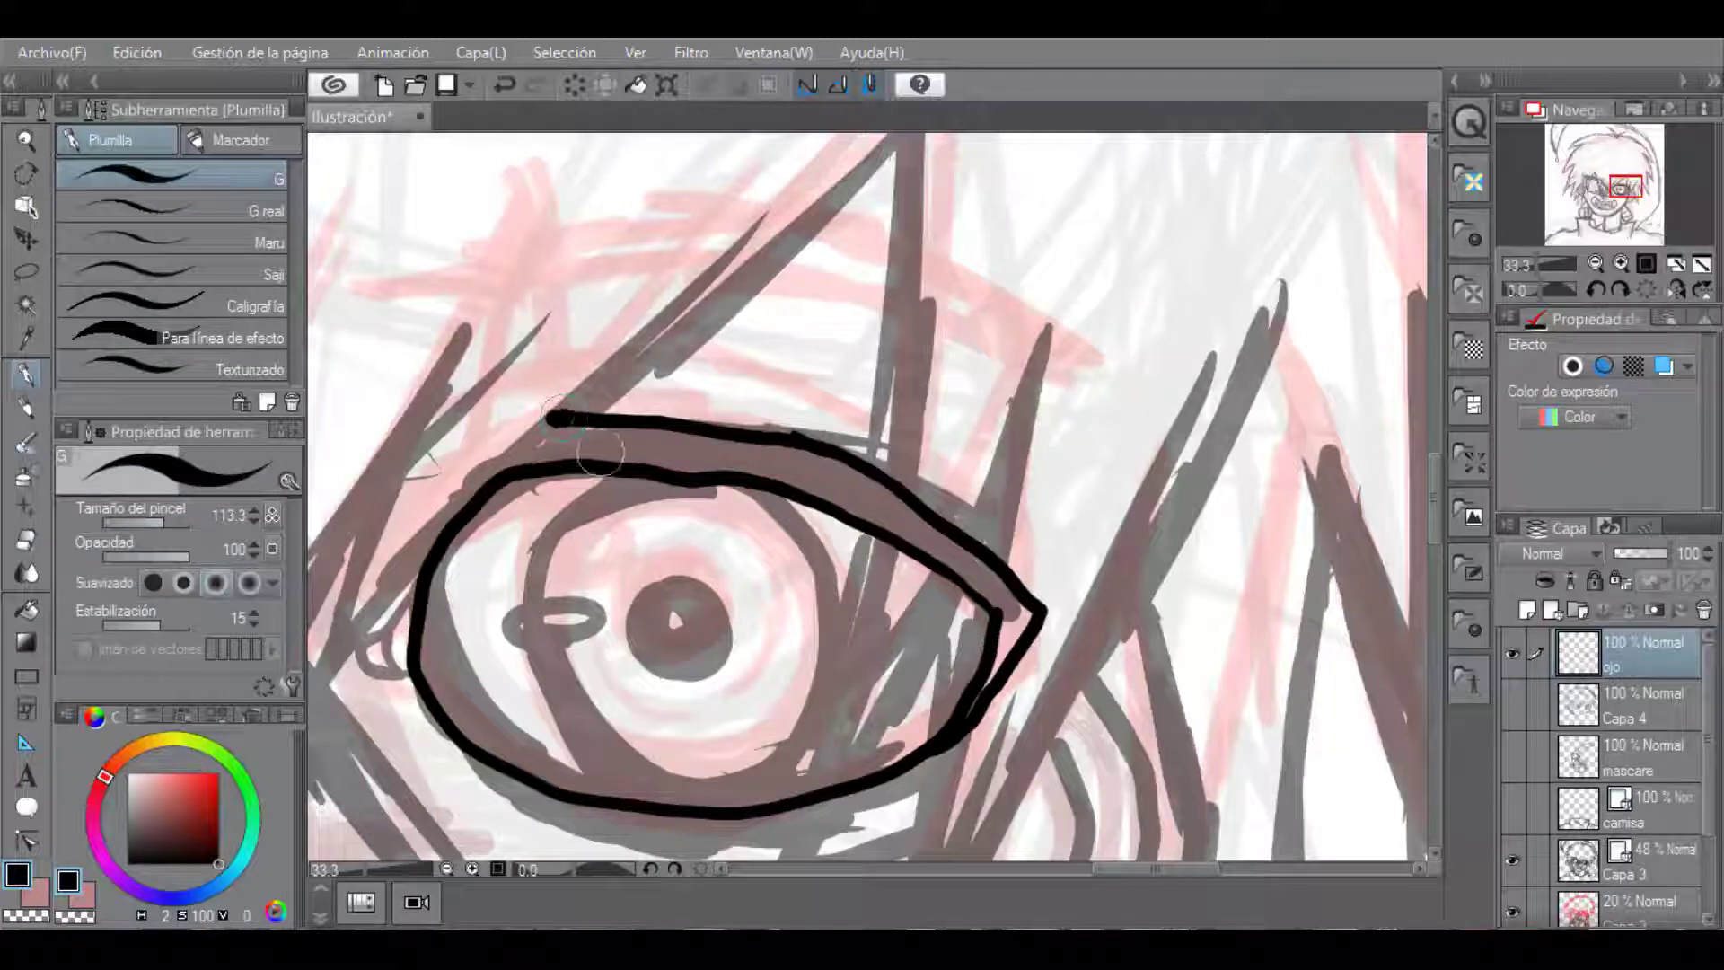
{"action": "key", "text": "ctrl+z"}
{"action": "key", "text": "ctrl+z"}
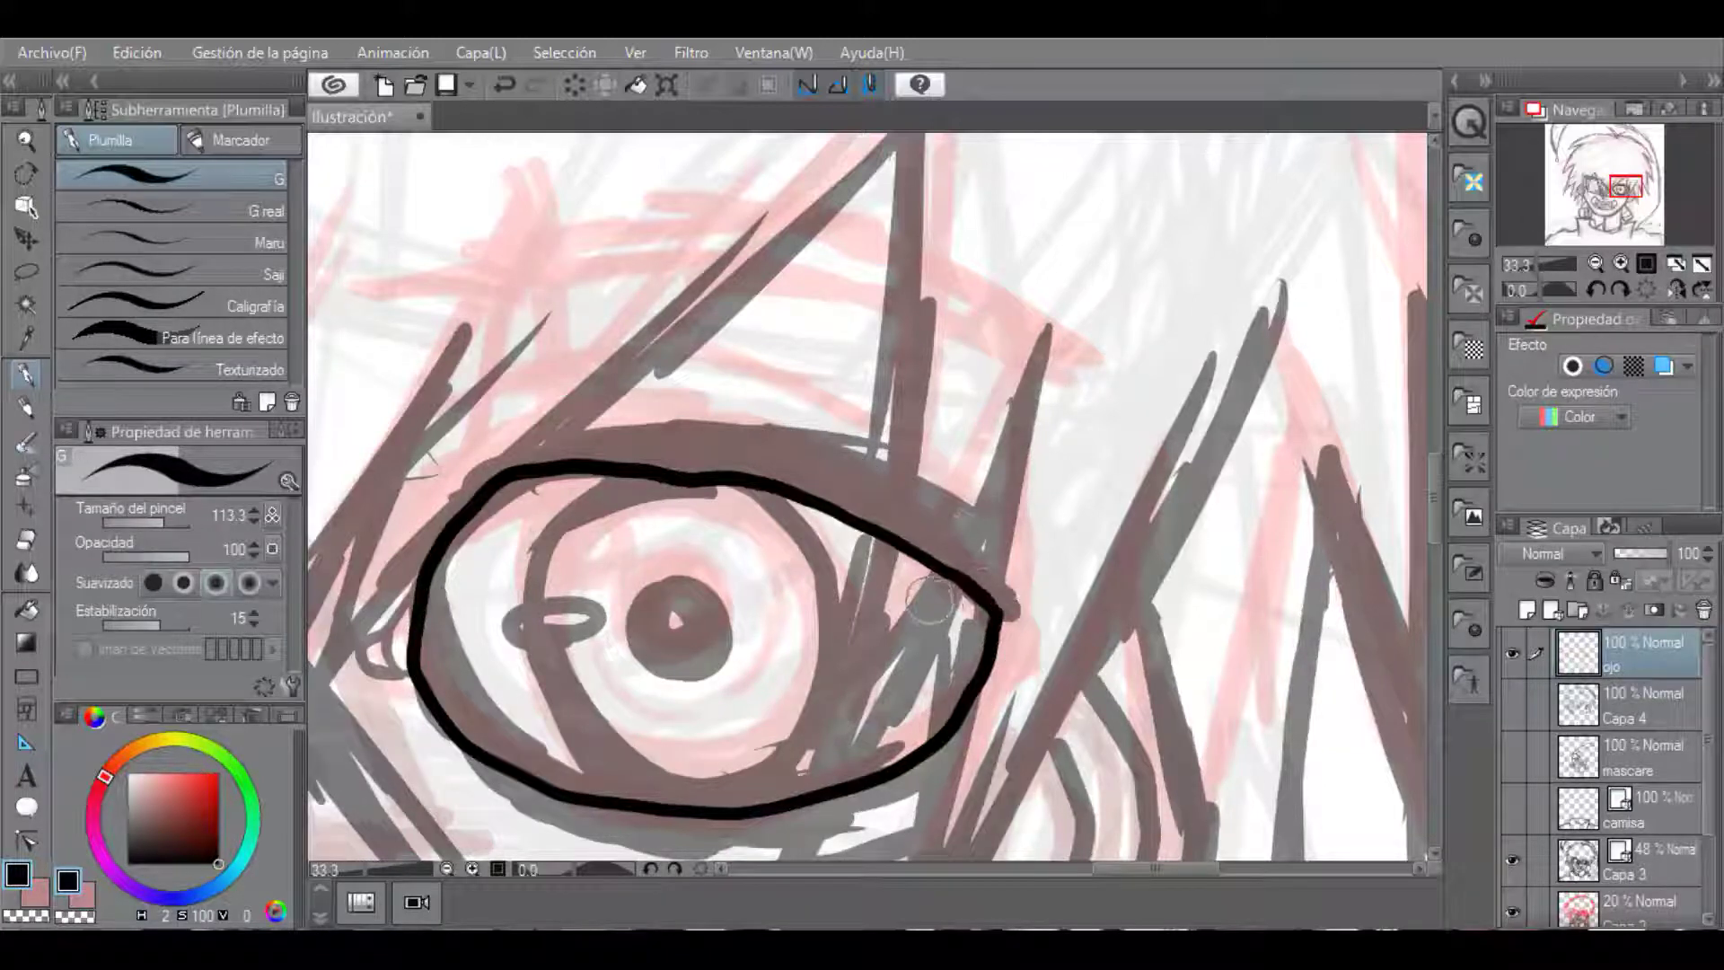
{"action": "mouse_move", "coordinate": [536, 422]}
{"action": "left_mouse_down"}
{"action": "mouse_move", "coordinate": [415, 498]}
{"action": "mouse_move", "coordinate": [658, 408]}
{"action": "mouse_move", "coordinate": [997, 718]}
{"action": "mouse_move", "coordinate": [439, 737]}
{"action": "left_mouse_up"}
{"action": "key", "text": "ctrl+z"}
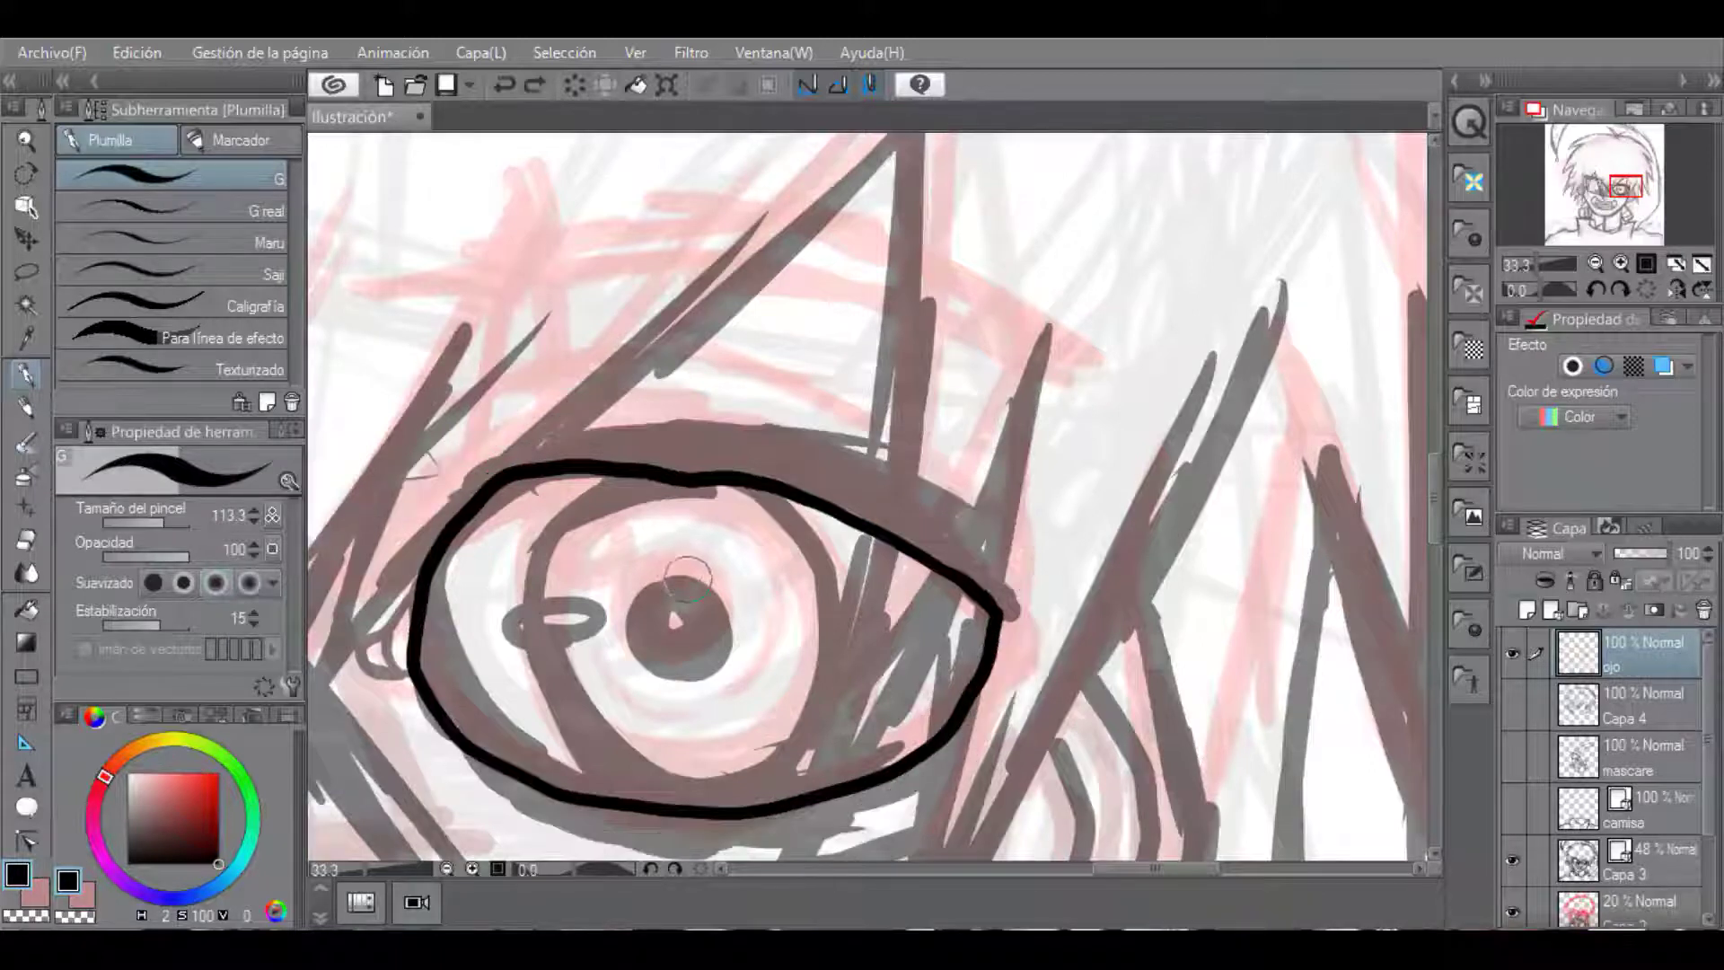
{"action": "key", "text": "ctrl+z"}
{"action": "key", "text": "ctrl+z"}
Try to ink the uncovered eye's contour as separate thick curves, turning the canvas between strokes.
{"action": "scroll", "coordinate": [467, 562], "scroll_direction": "up", "scroll_amount": 1}
{"action": "mouse_move", "coordinate": [651, 434]}
{"action": "left_mouse_down"}
{"action": "mouse_move", "coordinate": [521, 803]}
{"action": "mouse_move", "coordinate": [709, 400]}
{"action": "left_mouse_up"}
{"action": "key", "text": "ctrl+z"}
{"action": "mouse_move", "coordinate": [1117, 639]}
{"action": "left_mouse_down"}
{"action": "mouse_move", "coordinate": [431, 758]}
{"action": "mouse_move", "coordinate": [1153, 640]}
{"action": "left_mouse_up"}
{"action": "key", "text": "ctrl+z"}
{"action": "key", "text": "asciicircum"}
{"action": "key", "text": "asciicircum"}
{"action": "key", "text": "asciicircum"}
{"action": "key", "text": "asciicircum"}
{"action": "left_click_drag", "start_coordinate": [886, 793], "coordinate": [833, 331]}
{"action": "key", "text": "ctrl+z"}
{"action": "mouse_move", "coordinate": [561, 142]}
{"action": "left_mouse_down"}
{"action": "mouse_move", "coordinate": [729, 162]}
{"action": "mouse_move", "coordinate": [880, 788]}
{"action": "left_mouse_up"}
{"action": "key", "text": "asciicircum"}
{"action": "key", "text": "asciicircum"}
{"action": "key", "text": "asciicircum"}
{"action": "key", "text": "asciicircum"}
{"action": "left_click_drag", "start_coordinate": [618, 651], "coordinate": [561, 299]}
{"action": "key", "text": "asciicircum"}
{"action": "key", "text": "asciicircum"}
{"action": "key", "text": "asciicircum"}
{"action": "key", "text": "asciicircum"}
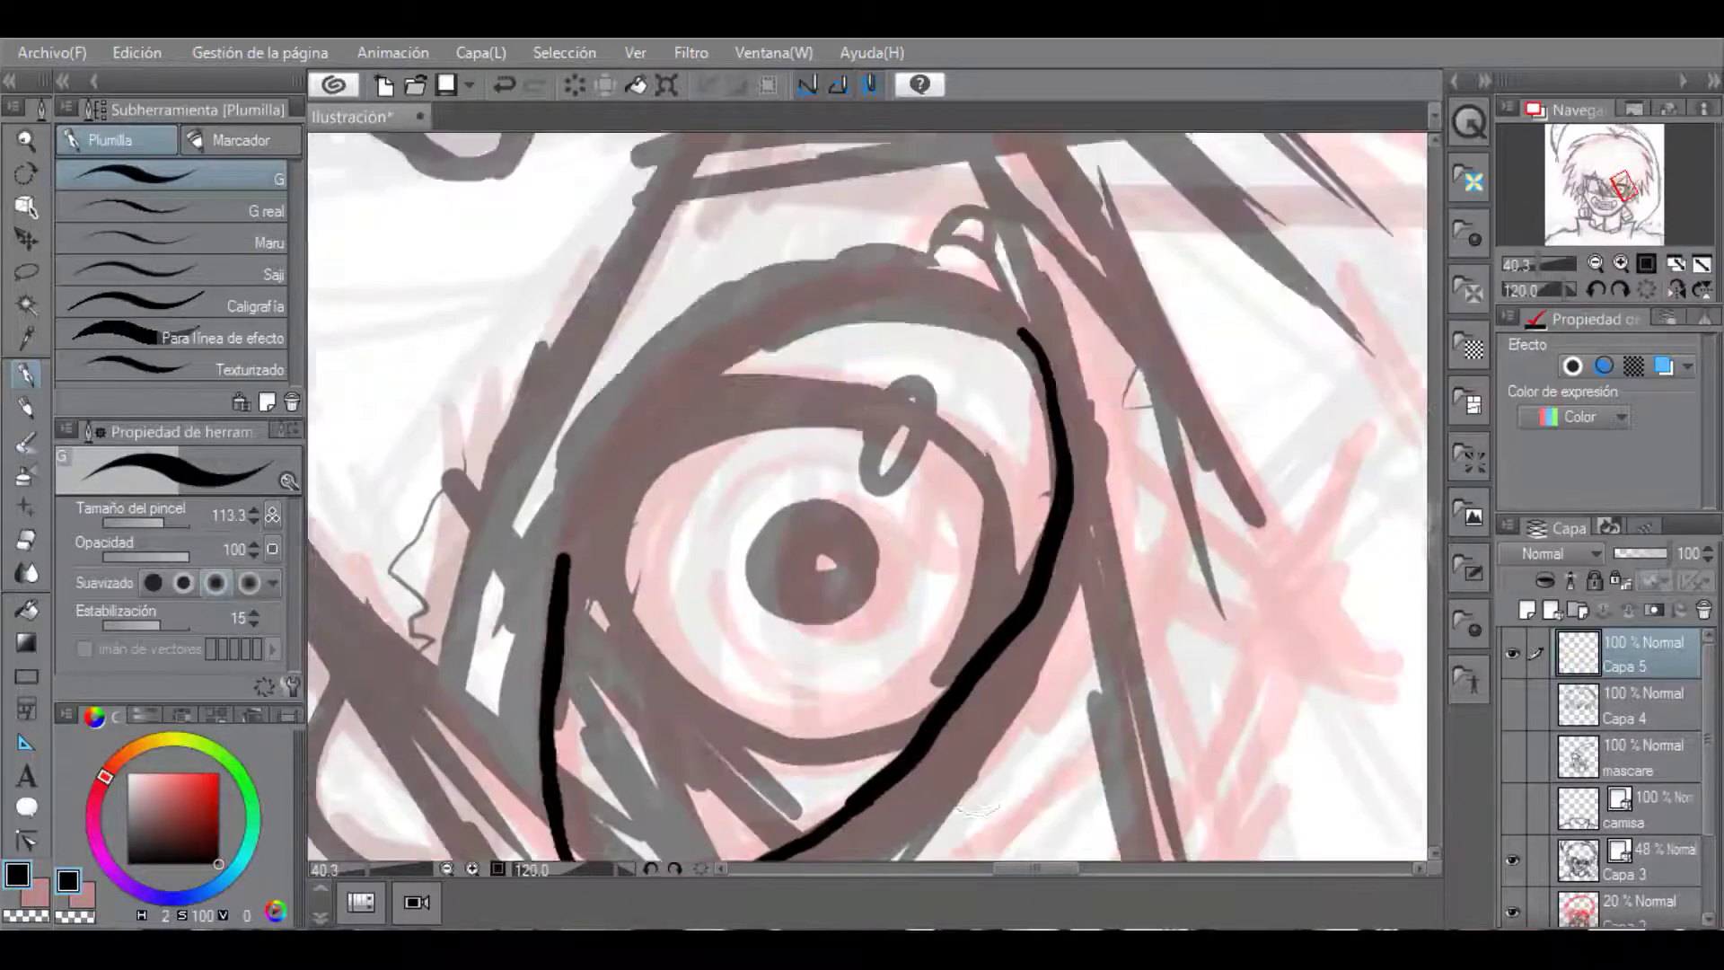
{"action": "mouse_move", "coordinate": [660, 262]}
{"action": "left_mouse_down"}
{"action": "mouse_move", "coordinate": [768, 258]}
{"action": "mouse_move", "coordinate": [1091, 526]}
{"action": "mouse_move", "coordinate": [1088, 561]}
{"action": "left_mouse_up"}
{"action": "key", "text": "asciicircum"}
{"action": "key", "text": "asciicircum"}
{"action": "key", "text": "asciicircum"}
{"action": "key", "text": "asciicircum"}
{"action": "key", "text": "asciicircum"}
{"action": "key", "text": "asciicircum"}
{"action": "key", "text": "asciicircum"}
{"action": "key", "text": "asciicircum"}
{"action": "key", "text": "ctrl+z"}
{"action": "key", "text": "ctrl+z"}
{"action": "key", "text": "ctrl+z"}
Set the pen size to 47.9 and ink a thin almond-shaped outline around the uncovered eye.
{"action": "left_click", "coordinate": [148, 523]}
{"action": "mouse_move", "coordinate": [847, 158]}
{"action": "left_mouse_down"}
{"action": "mouse_move", "coordinate": [743, 667]}
{"action": "mouse_move", "coordinate": [1218, 135]}
{"action": "mouse_move", "coordinate": [849, 157]}
{"action": "mouse_move", "coordinate": [856, 422]}
{"action": "left_mouse_up"}
{"action": "scroll", "coordinate": [858, 143], "scroll_direction": "down", "scroll_amount": 1}
{"action": "scroll", "coordinate": [1122, 544], "scroll_direction": "down", "scroll_amount": 1}
{"action": "key", "text": "ctrl+z"}
{"action": "mouse_move", "coordinate": [1010, 795]}
{"action": "left_mouse_down"}
{"action": "mouse_move", "coordinate": [1002, 424]}
{"action": "mouse_move", "coordinate": [807, 799]}
{"action": "left_mouse_up"}
{"action": "left_click_drag", "start_coordinate": [1527, 290], "coordinate": [1571, 290]}
{"action": "left_click_drag", "start_coordinate": [867, 350], "coordinate": [867, 497]}
{"action": "left_click", "coordinate": [156, 523]}
{"action": "left_click_drag", "start_coordinate": [737, 376], "coordinate": [625, 499]}
{"action": "key", "text": "ctrl+z"}
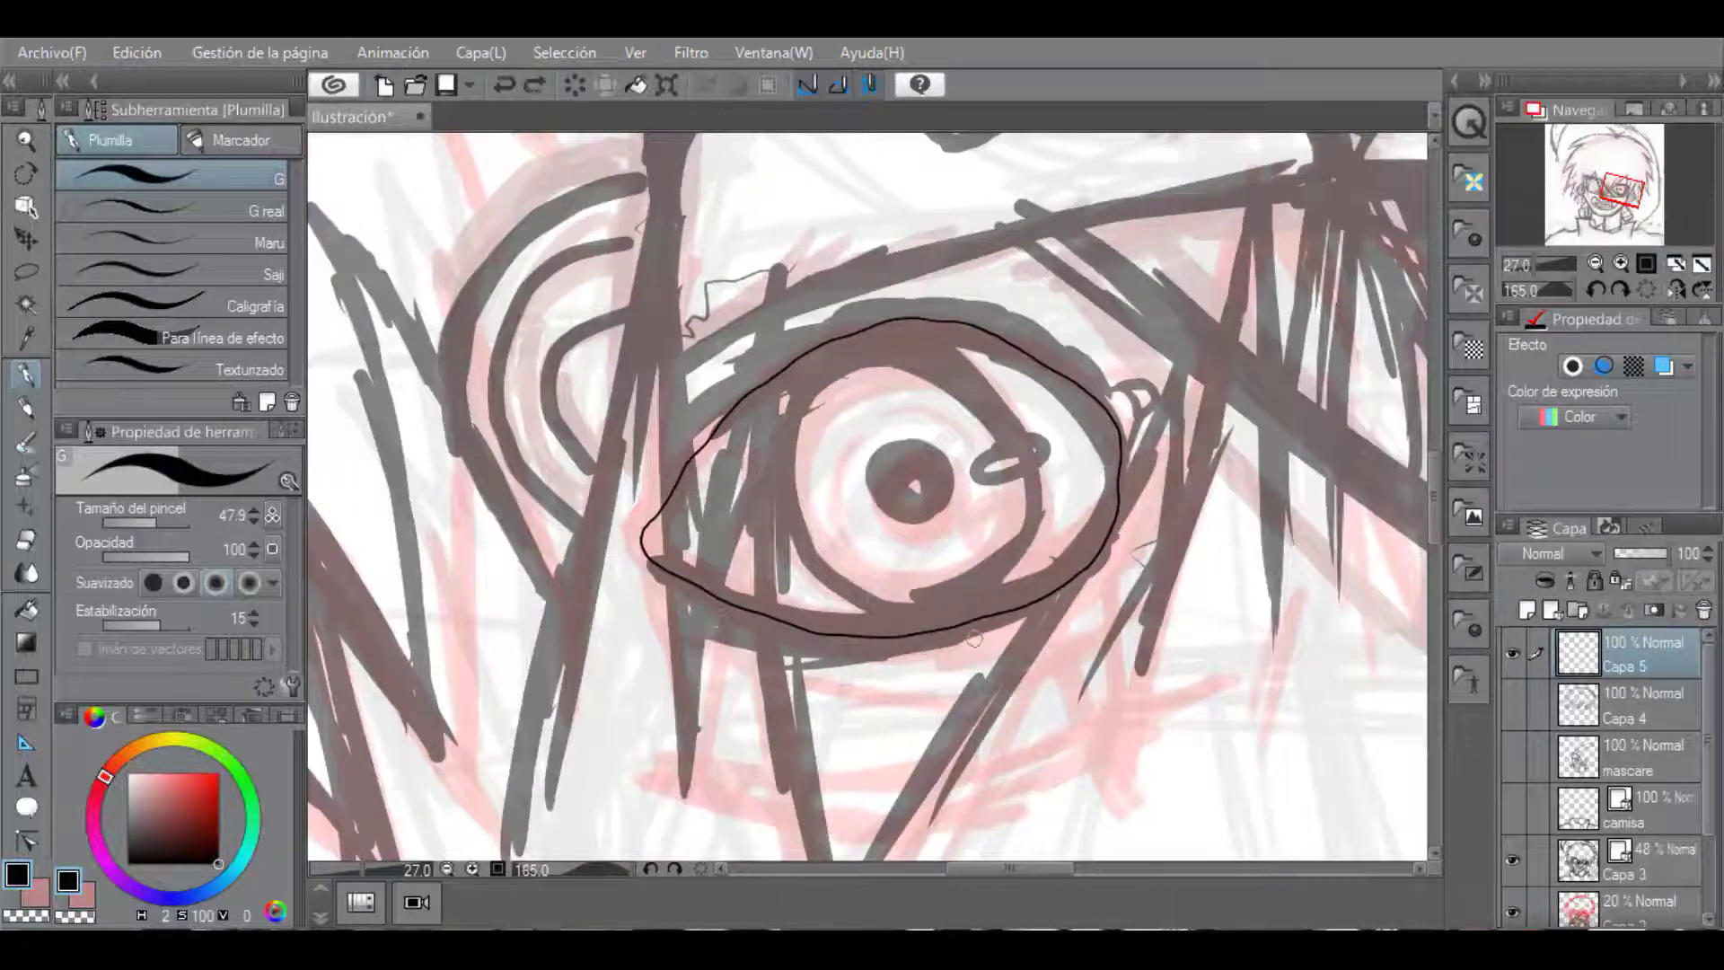
Ink the small rounded tear duct at the inner corner of the uncovered eye.
{"action": "scroll", "coordinate": [1095, 386], "scroll_direction": "up", "scroll_amount": 3}
{"action": "mouse_move", "coordinate": [1163, 596]}
{"action": "left_mouse_down"}
{"action": "mouse_move", "coordinate": [1190, 535]}
{"action": "mouse_move", "coordinate": [1074, 417]}
{"action": "left_mouse_up"}
{"action": "scroll", "coordinate": [1053, 418], "scroll_direction": "down", "scroll_amount": 4}
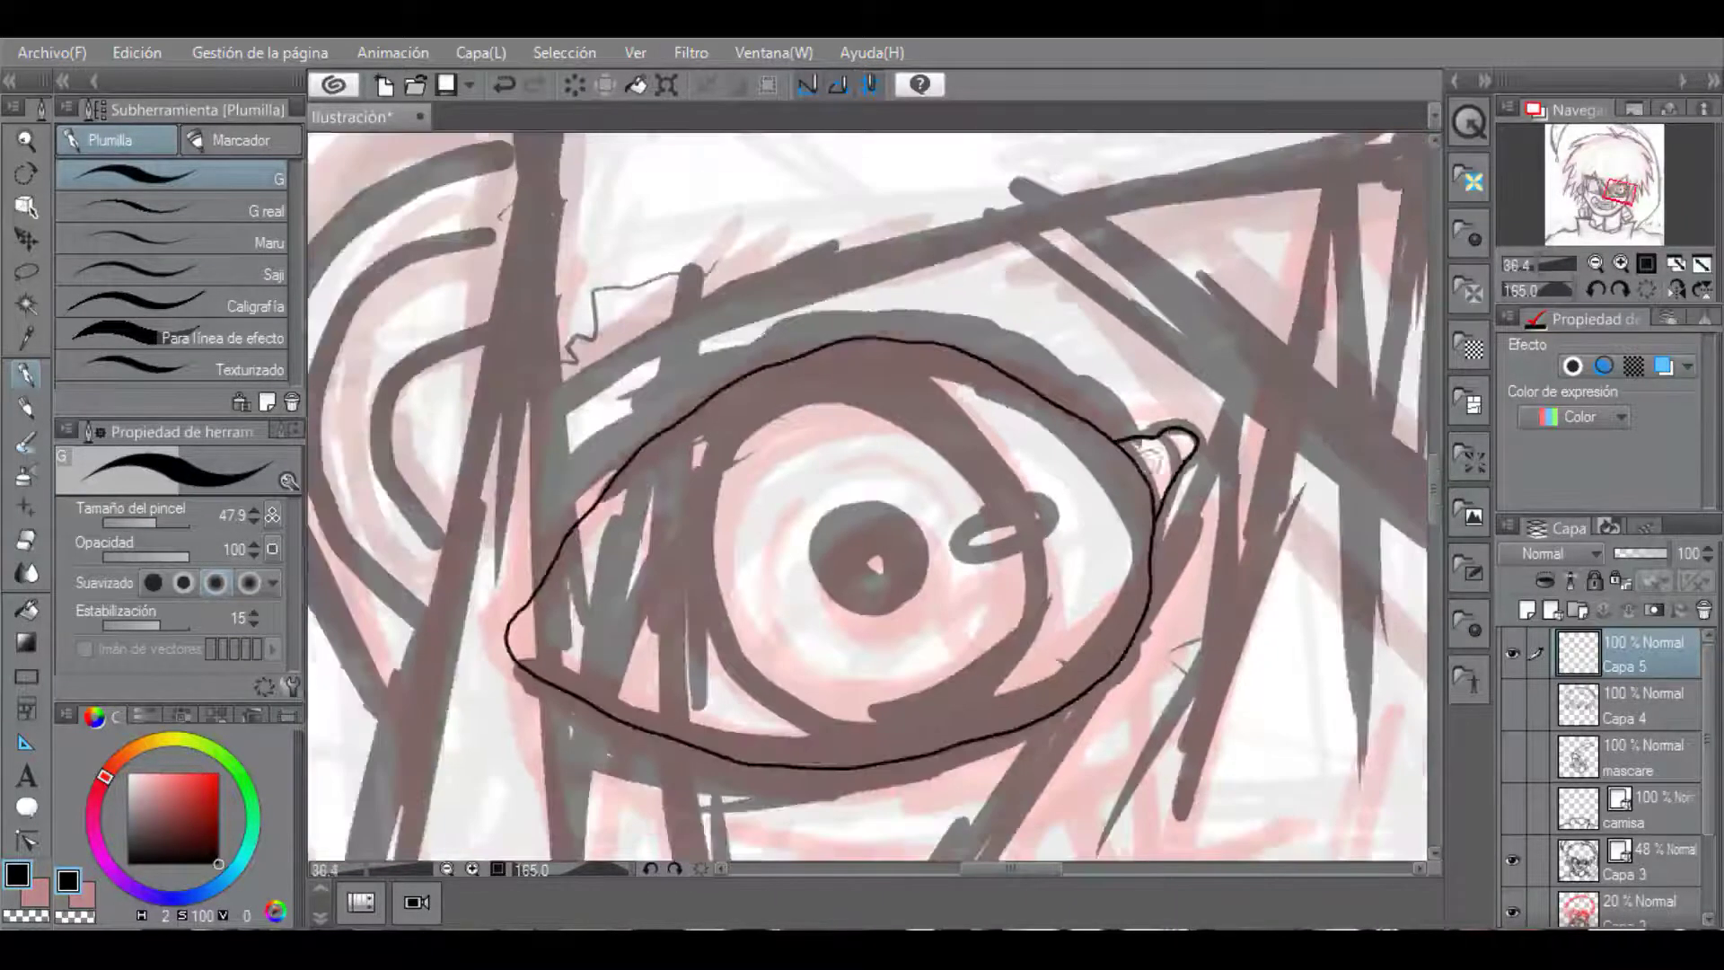
Ink the thick upper eyelid of the uncovered eye, with jagged inner lashes and a pointed outer corner.
{"action": "key", "text": "minus"}
{"action": "key", "text": "minus"}
{"action": "key", "text": "minus"}
{"action": "key", "text": "minus"}
{"action": "key", "text": "minus"}
{"action": "key", "text": "minus"}
{"action": "key", "text": "minus"}
{"action": "key", "text": "minus"}
{"action": "key", "text": "minus"}
{"action": "key", "text": "minus"}
{"action": "key", "text": "minus"}
{"action": "key", "text": "minus"}
{"action": "mouse_move", "coordinate": [692, 561]}
{"action": "left_mouse_down"}
{"action": "mouse_move", "coordinate": [649, 582]}
{"action": "mouse_move", "coordinate": [889, 499]}
{"action": "left_mouse_up"}
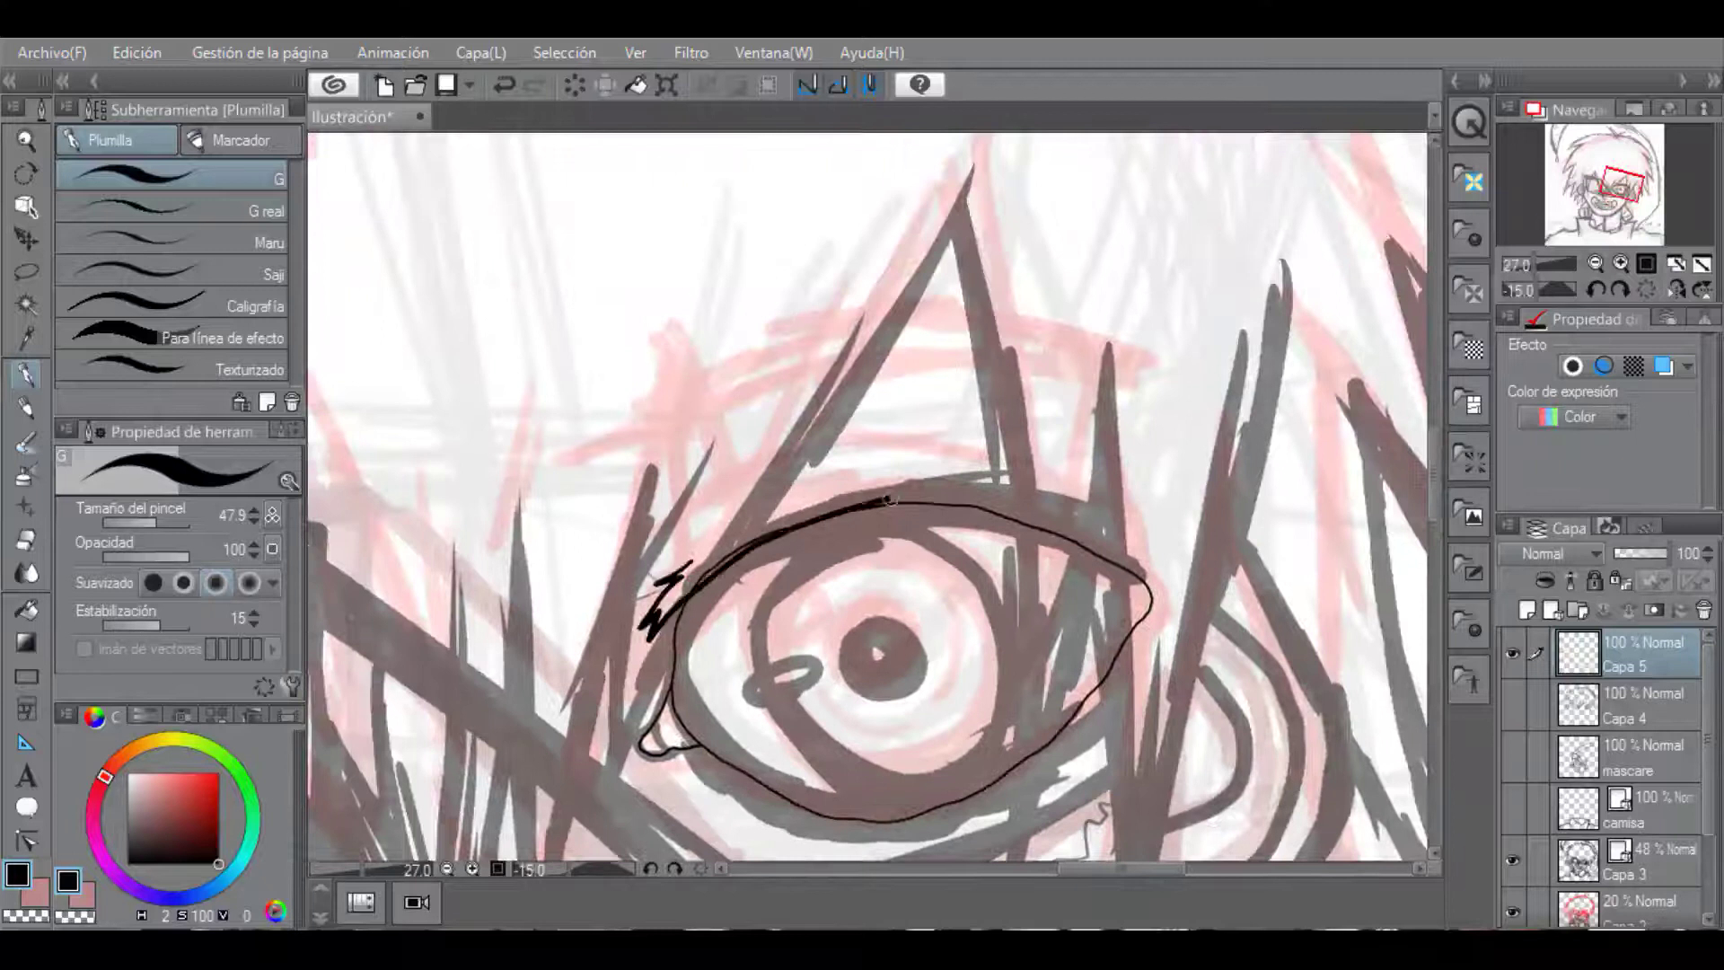
{"action": "mouse_move", "coordinate": [669, 568]}
{"action": "left_mouse_down"}
{"action": "mouse_move", "coordinate": [1050, 467]}
{"action": "mouse_move", "coordinate": [1078, 718]}
{"action": "mouse_move", "coordinate": [795, 810]}
{"action": "left_mouse_up"}
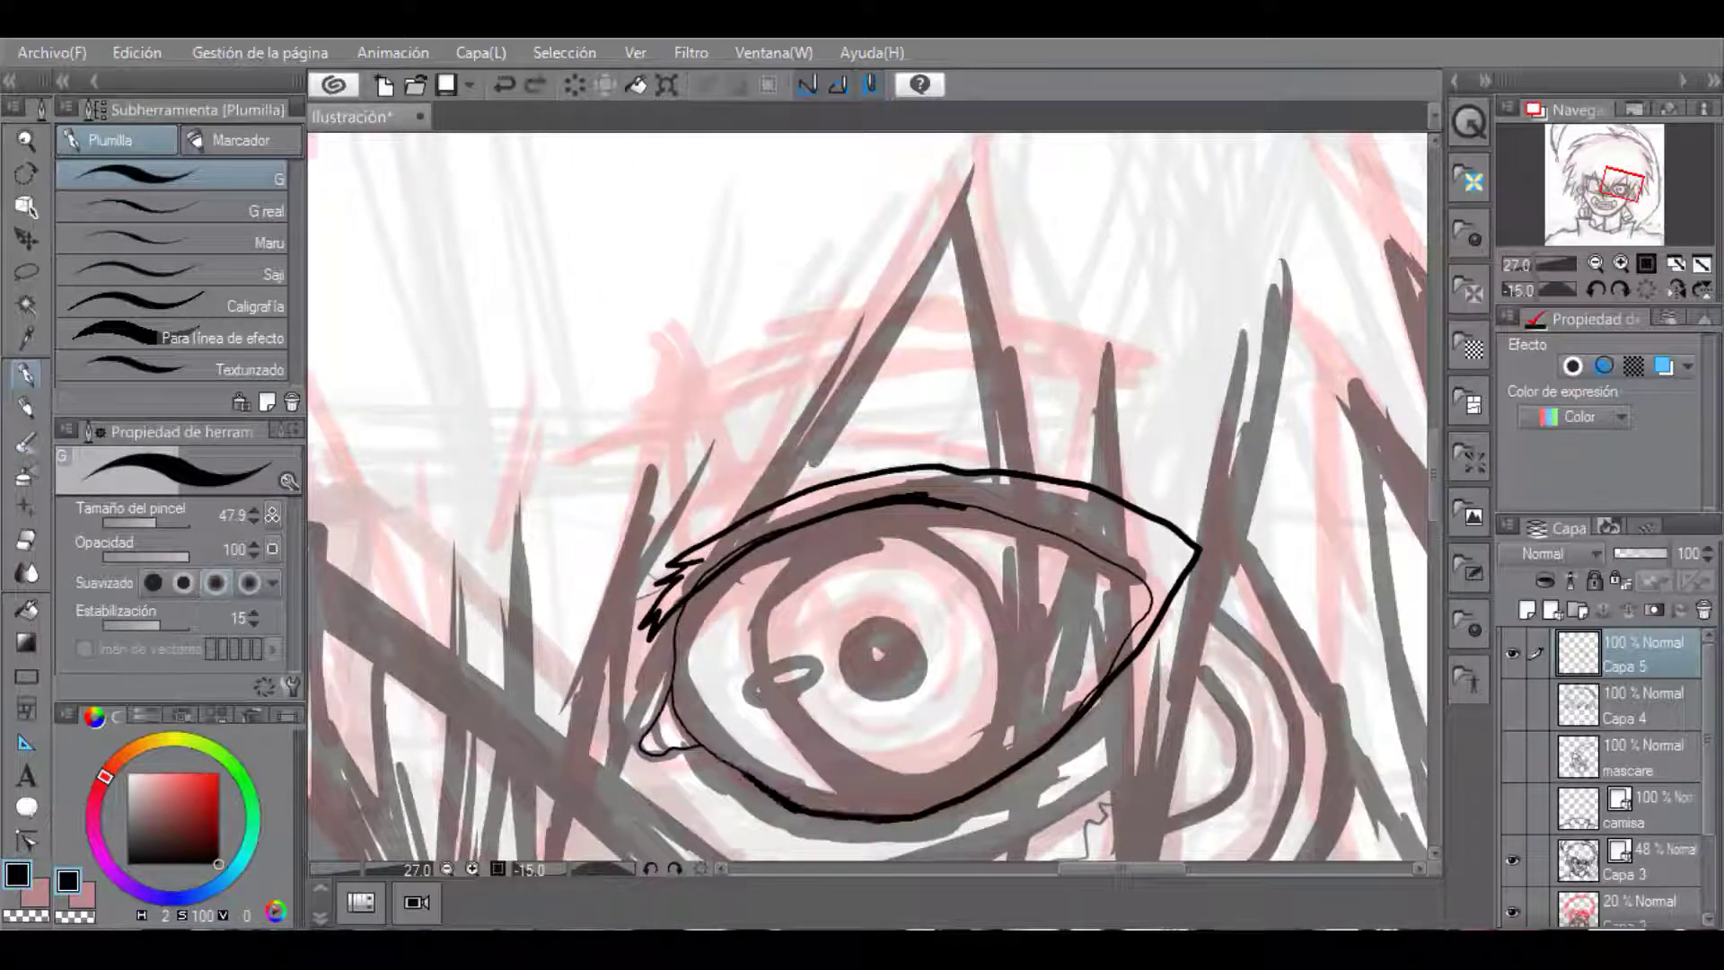
{"action": "key", "text": "ctrl+z"}
{"action": "mouse_move", "coordinate": [687, 565]}
{"action": "left_mouse_down"}
{"action": "mouse_move", "coordinate": [1104, 505]}
{"action": "mouse_move", "coordinate": [1101, 678]}
{"action": "mouse_move", "coordinate": [1195, 585]}
{"action": "mouse_move", "coordinate": [674, 567]}
{"action": "left_mouse_up"}
{"action": "key", "text": "ctrl+z"}
Try to ink the iris circle and the filled pupil of the uncovered eye.
{"action": "scroll", "coordinate": [859, 637], "scroll_direction": "down", "scroll_amount": 4}
{"action": "scroll", "coordinate": [1398, 470], "scroll_direction": "up", "scroll_amount": 5}
{"action": "key", "text": "asciicircum"}
{"action": "mouse_move", "coordinate": [848, 252]}
{"action": "left_mouse_down"}
{"action": "mouse_move", "coordinate": [754, 297]}
{"action": "mouse_move", "coordinate": [783, 262]}
{"action": "left_mouse_up"}
{"action": "mouse_move", "coordinate": [858, 352]}
{"action": "left_mouse_down"}
{"action": "mouse_move", "coordinate": [835, 382]}
{"action": "mouse_move", "coordinate": [866, 417]}
{"action": "left_mouse_up"}
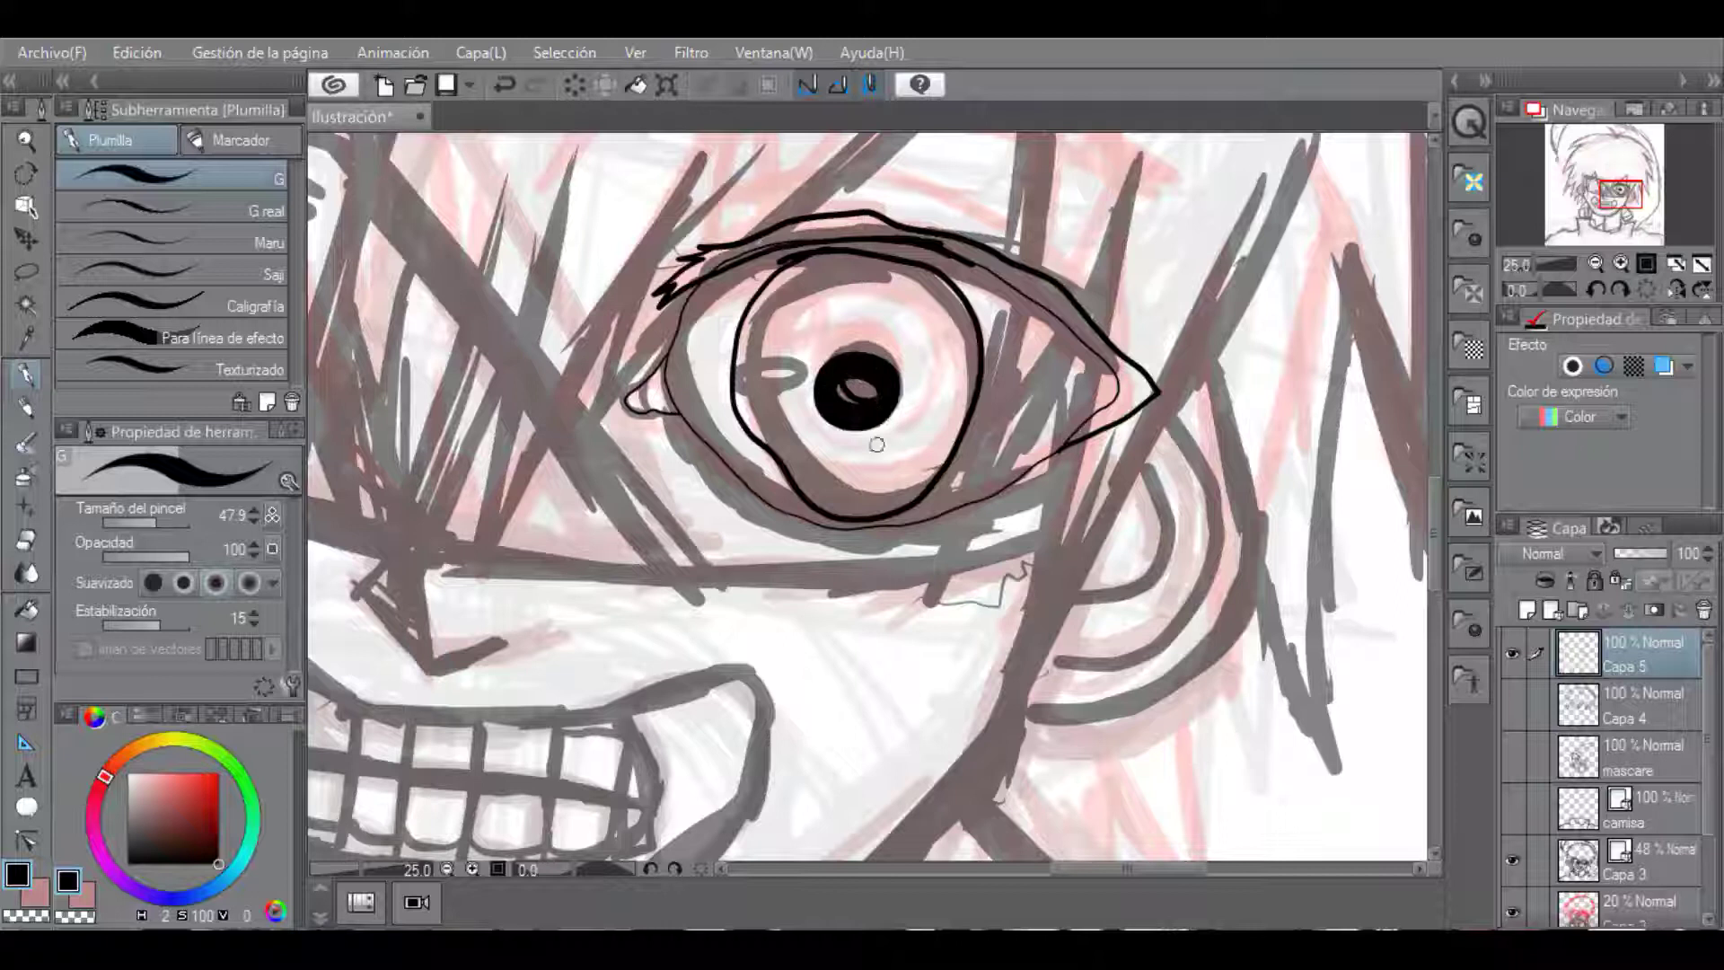
{"action": "key", "text": "ctrl+z"}
{"action": "key", "text": "ctrl+z"}
{"action": "mouse_move", "coordinate": [929, 274]}
{"action": "left_mouse_down"}
{"action": "mouse_move", "coordinate": [965, 341]}
{"action": "mouse_move", "coordinate": [934, 287]}
{"action": "mouse_move", "coordinate": [781, 431]}
{"action": "mouse_move", "coordinate": [857, 267]}
{"action": "left_mouse_up"}
{"action": "key", "text": "ctrl+z"}
{"action": "key", "text": "ctrl+z"}
{"action": "key", "text": "ctrl+z"}
{"action": "mouse_move", "coordinate": [945, 307]}
{"action": "left_mouse_down"}
{"action": "mouse_move", "coordinate": [971, 404]}
{"action": "mouse_move", "coordinate": [885, 260]}
{"action": "left_mouse_up"}
{"action": "key", "text": "ctrl+z"}
Ink the iris circle, the pupil with its small centre ring, the oval highlight and the curved reflection lines inside the iris.
{"action": "mouse_move", "coordinate": [945, 307]}
{"action": "left_mouse_down"}
{"action": "mouse_move", "coordinate": [794, 274]}
{"action": "mouse_move", "coordinate": [953, 301]}
{"action": "left_mouse_up"}
{"action": "left_click_drag", "start_coordinate": [840, 355], "coordinate": [912, 429]}
{"action": "left_click_drag", "start_coordinate": [789, 405], "coordinate": [844, 467]}
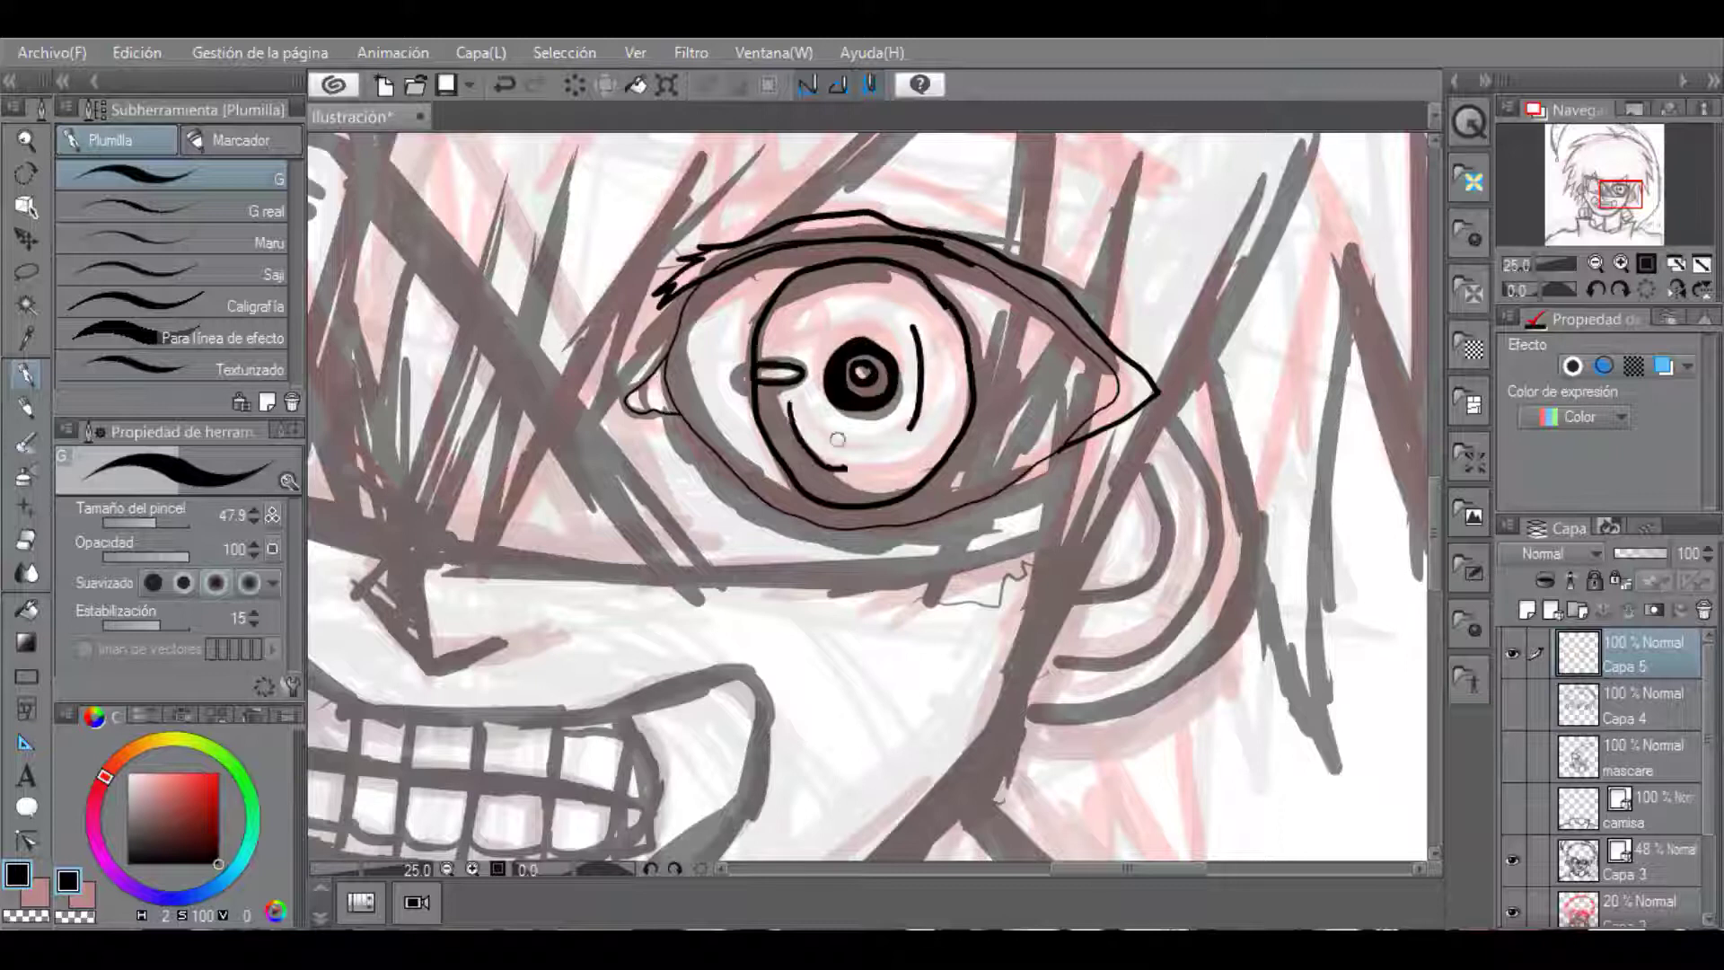
Thicken the upper and lower lid lines of the uncovered eye and refine its pointed outer corner.
{"action": "scroll", "coordinate": [628, 415], "scroll_direction": "down", "scroll_amount": 4}
{"action": "scroll", "coordinate": [651, 328], "scroll_direction": "up", "scroll_amount": 6}
{"action": "mouse_move", "coordinate": [661, 487]}
{"action": "left_mouse_down"}
{"action": "mouse_move", "coordinate": [625, 559]}
{"action": "mouse_move", "coordinate": [827, 400]}
{"action": "mouse_move", "coordinate": [1069, 395]}
{"action": "left_mouse_up"}
{"action": "mouse_move", "coordinate": [1069, 396]}
{"action": "left_mouse_down"}
{"action": "mouse_move", "coordinate": [912, 682]}
{"action": "mouse_move", "coordinate": [790, 572]}
{"action": "left_mouse_up"}
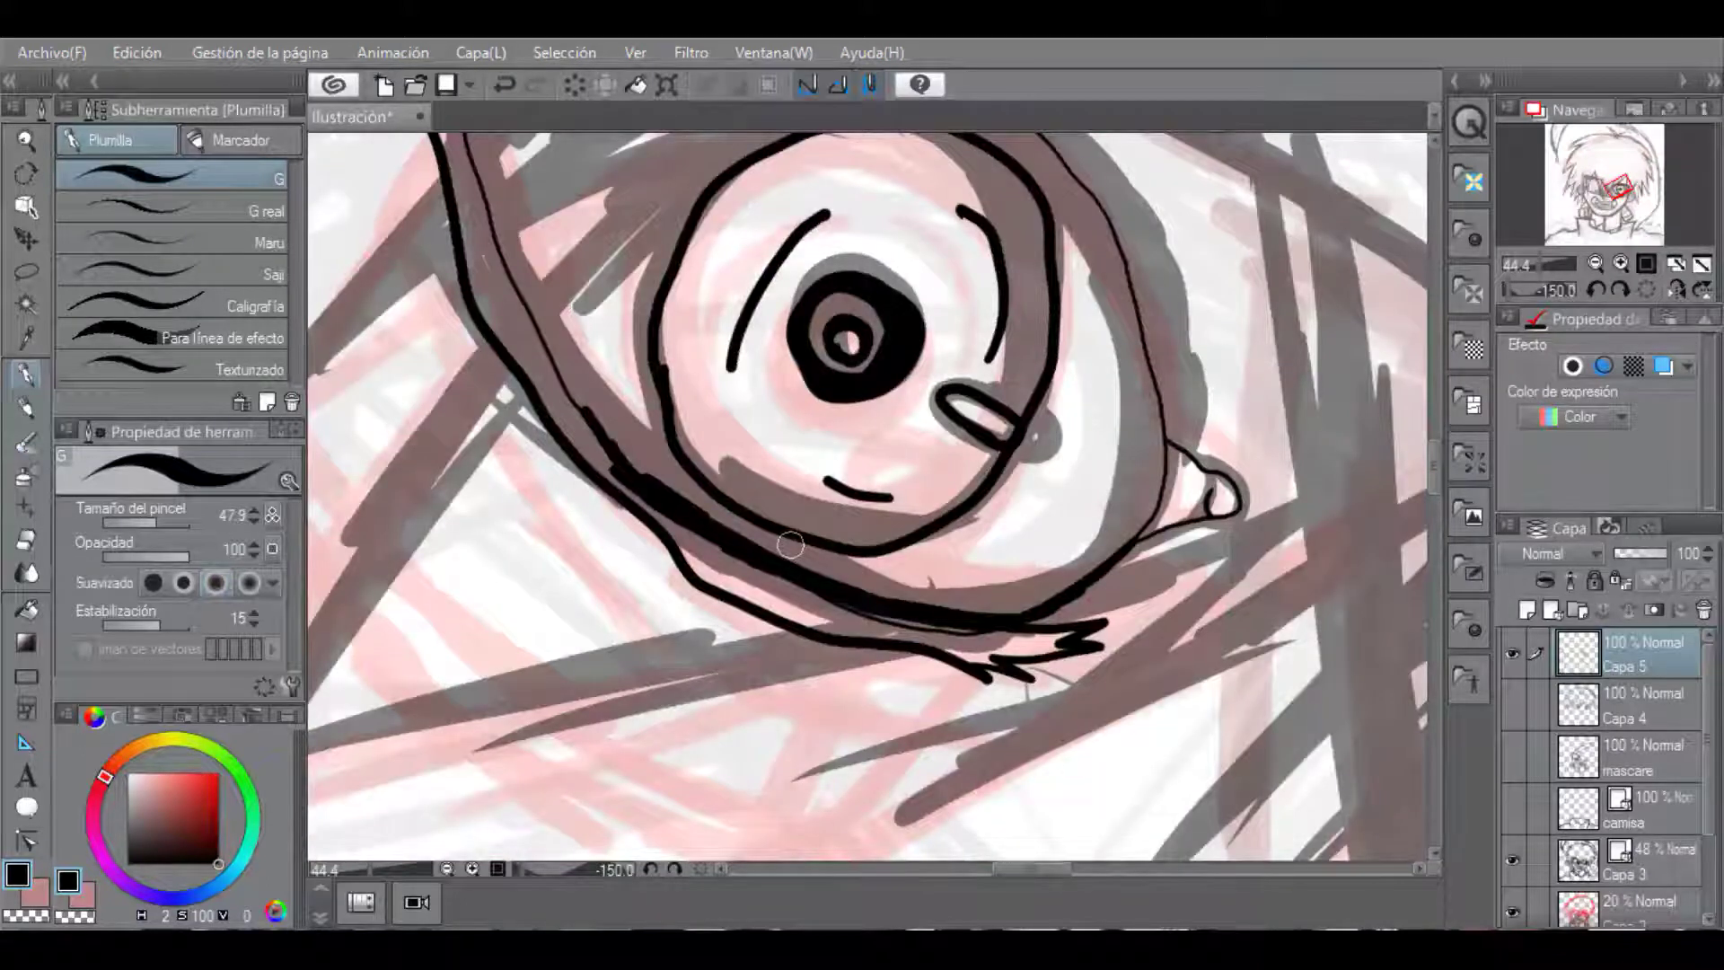
{"action": "left_click_drag", "start_coordinate": [574, 383], "coordinate": [490, 199]}
{"action": "scroll", "coordinate": [1379, 500], "scroll_direction": "up", "scroll_amount": 3}
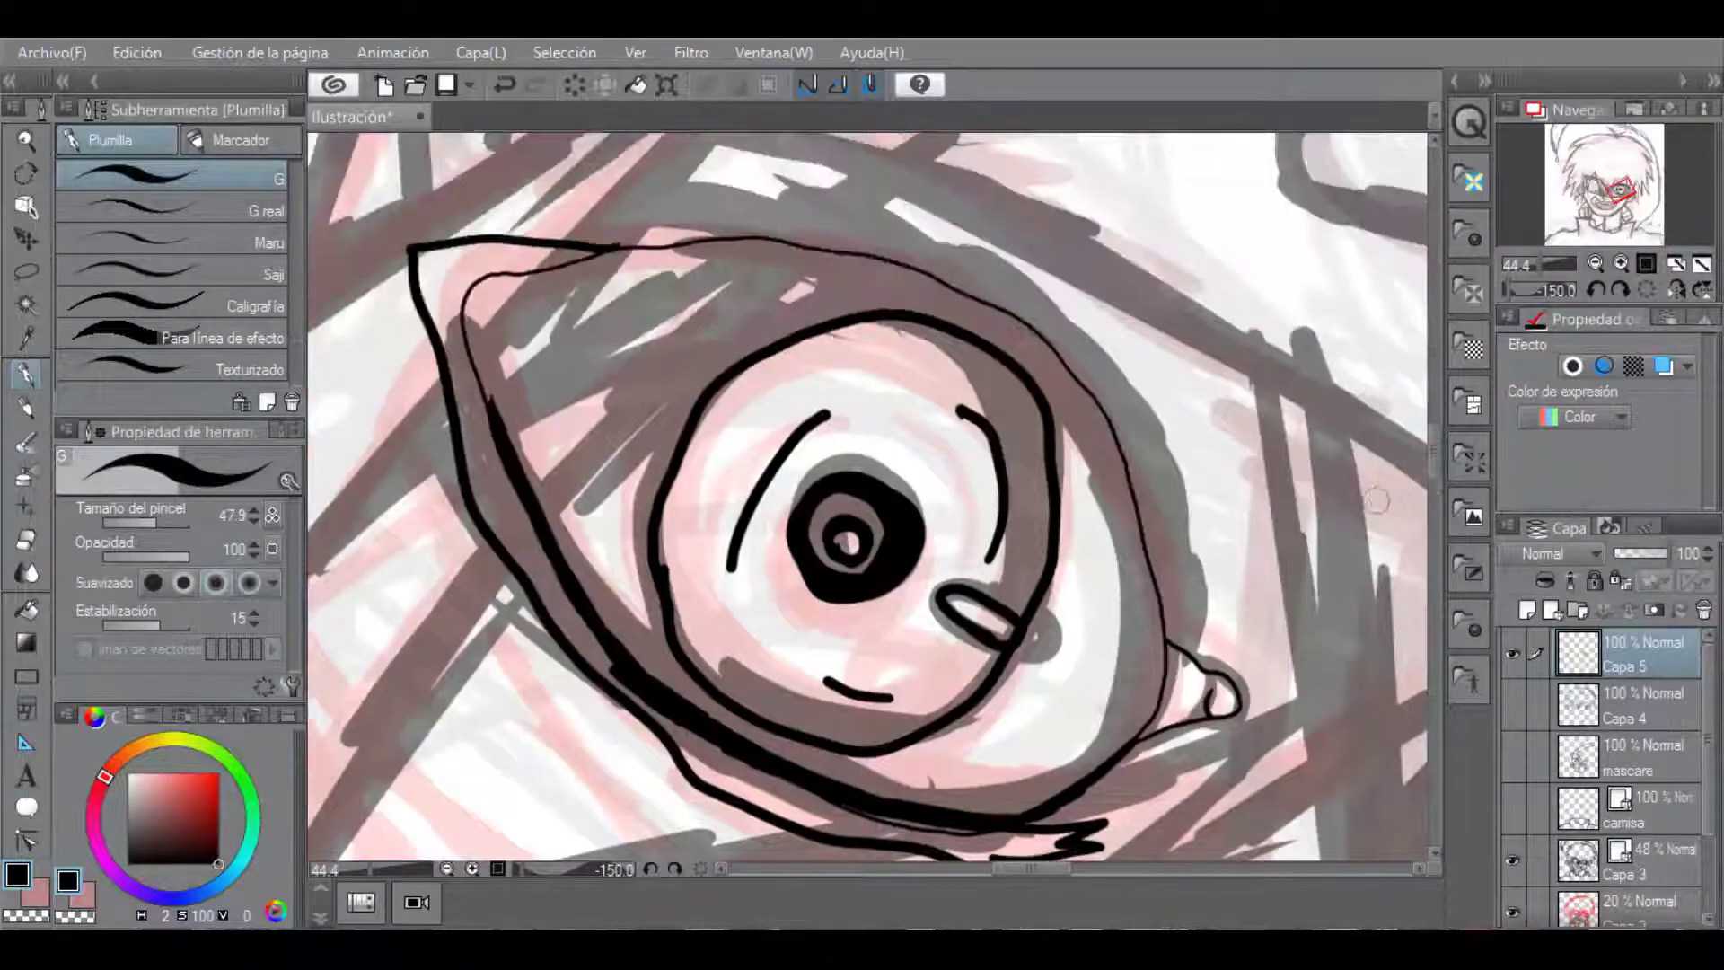
{"action": "mouse_move", "coordinate": [495, 413]}
{"action": "left_mouse_down"}
{"action": "mouse_move", "coordinate": [512, 281]}
{"action": "mouse_move", "coordinate": [853, 256]}
{"action": "mouse_move", "coordinate": [981, 314]}
{"action": "mouse_move", "coordinate": [1064, 537]}
{"action": "mouse_move", "coordinate": [700, 607]}
{"action": "left_mouse_up"}
{"action": "mouse_move", "coordinate": [689, 633]}
{"action": "left_mouse_down"}
{"action": "mouse_move", "coordinate": [628, 481]}
{"action": "mouse_move", "coordinate": [691, 221]}
{"action": "left_mouse_up"}
{"action": "mouse_move", "coordinate": [754, 150]}
{"action": "left_mouse_down"}
{"action": "mouse_move", "coordinate": [640, 359]}
{"action": "mouse_move", "coordinate": [648, 570]}
{"action": "mouse_move", "coordinate": [830, 773]}
{"action": "mouse_move", "coordinate": [946, 850]}
{"action": "left_mouse_up"}
Erase the rough line at the outer corner of the uncovered eye and re-ink the upper lid edge there.
{"action": "scroll", "coordinate": [859, 615], "scroll_direction": "down", "scroll_amount": 2}
{"action": "scroll", "coordinate": [859, 615], "scroll_direction": "up", "scroll_amount": 1}
{"action": "key", "text": "e"}
{"action": "left_click_drag", "start_coordinate": [996, 566], "coordinate": [1015, 467]}
{"action": "key", "text": "p"}
{"action": "left_click_drag", "start_coordinate": [904, 525], "coordinate": [1035, 381]}
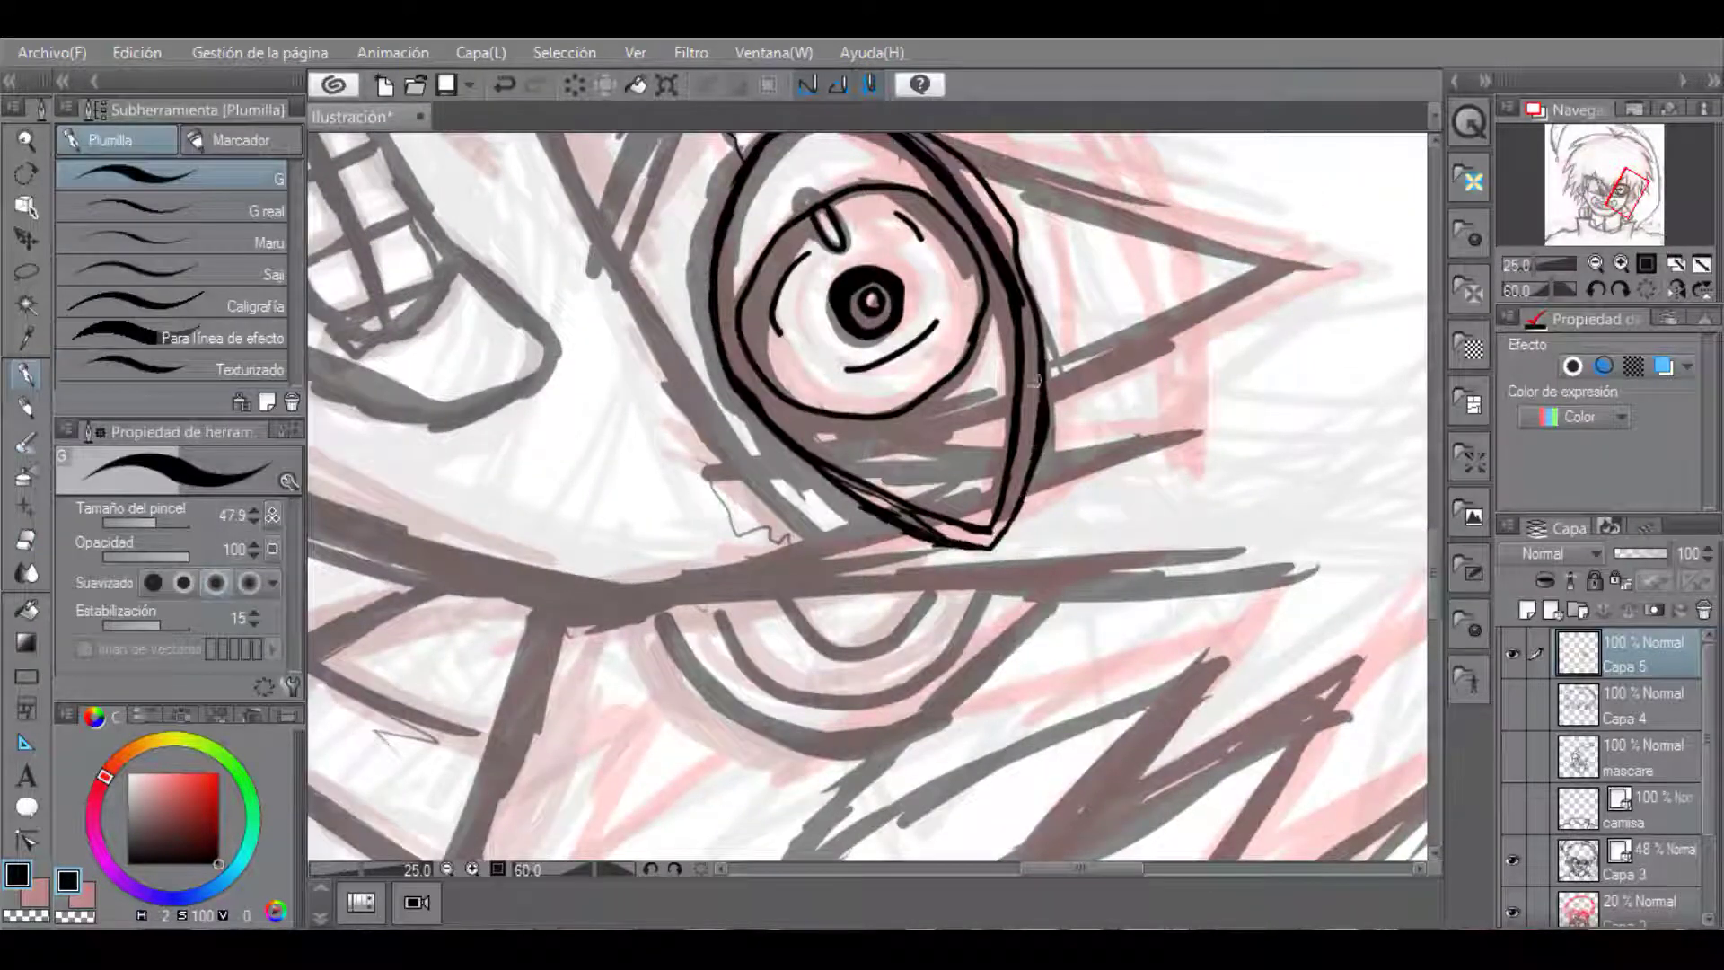
Ink a row of short lashes along the inner half of the uncovered eye's upper lid.
{"action": "left_click_drag", "start_coordinate": [1433, 573], "coordinate": [1434, 516]}
{"action": "left_click_drag", "start_coordinate": [1010, 648], "coordinate": [923, 546]}
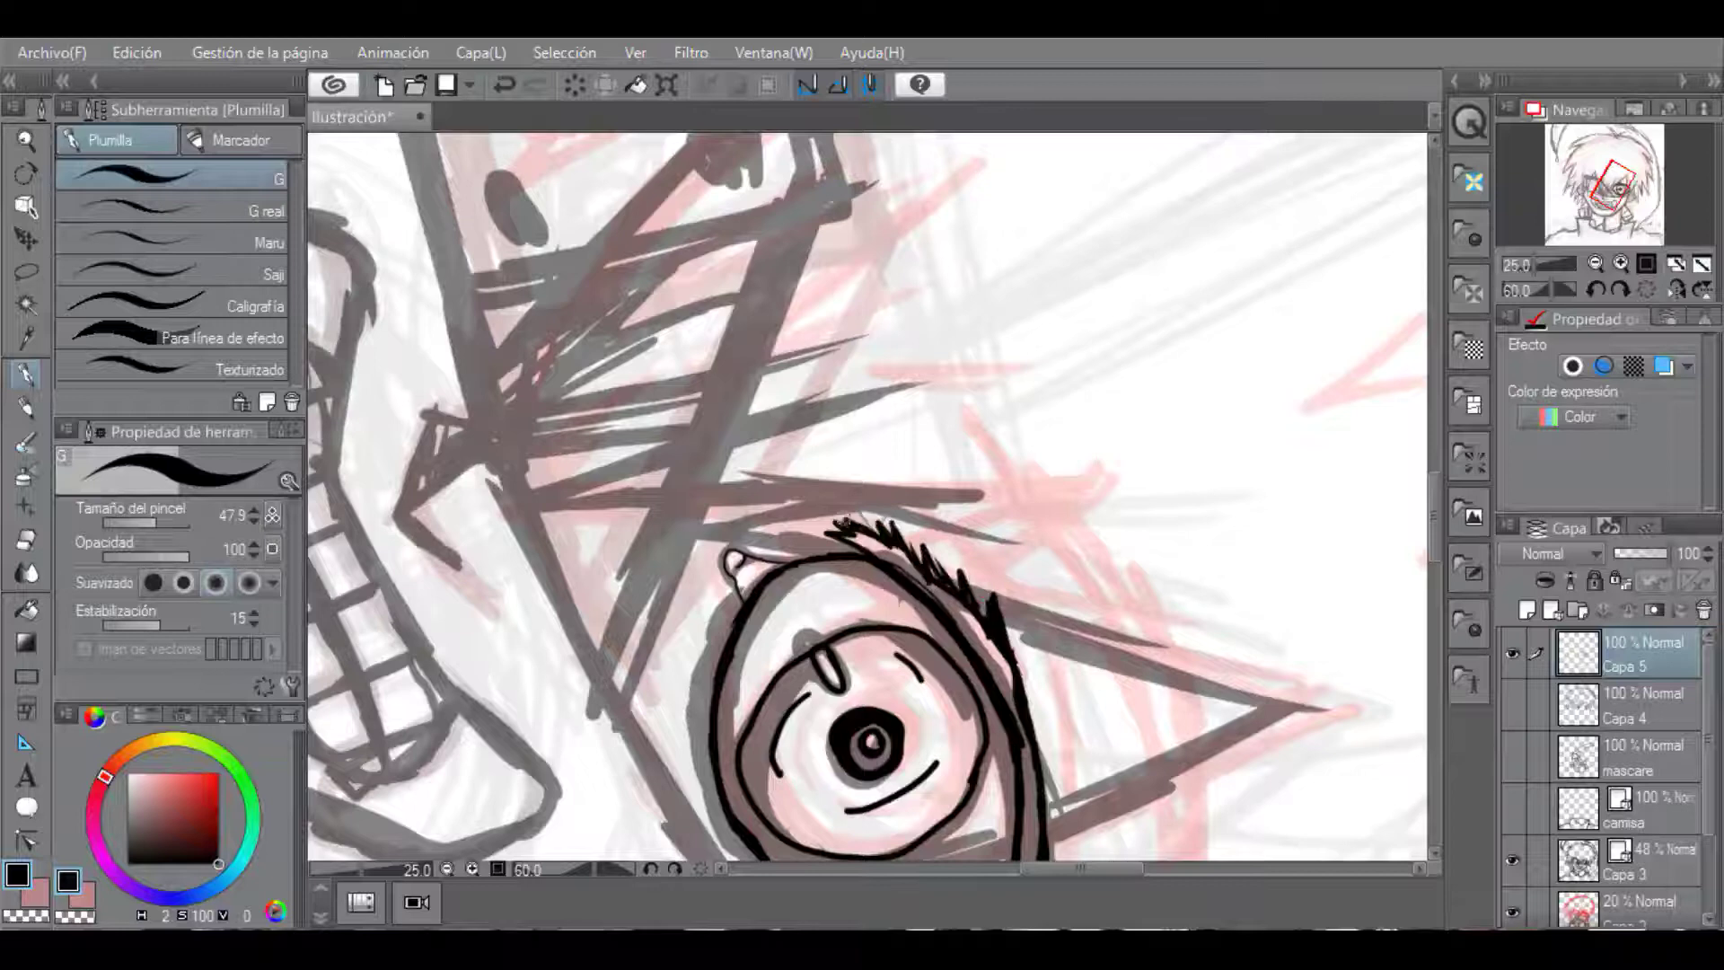
{"action": "scroll", "coordinate": [862, 593], "scroll_direction": "down", "scroll_amount": 3}
{"action": "scroll", "coordinate": [862, 538], "scroll_direction": "up", "scroll_amount": 1}
{"action": "scroll", "coordinate": [862, 500], "scroll_direction": "down", "scroll_amount": 2}
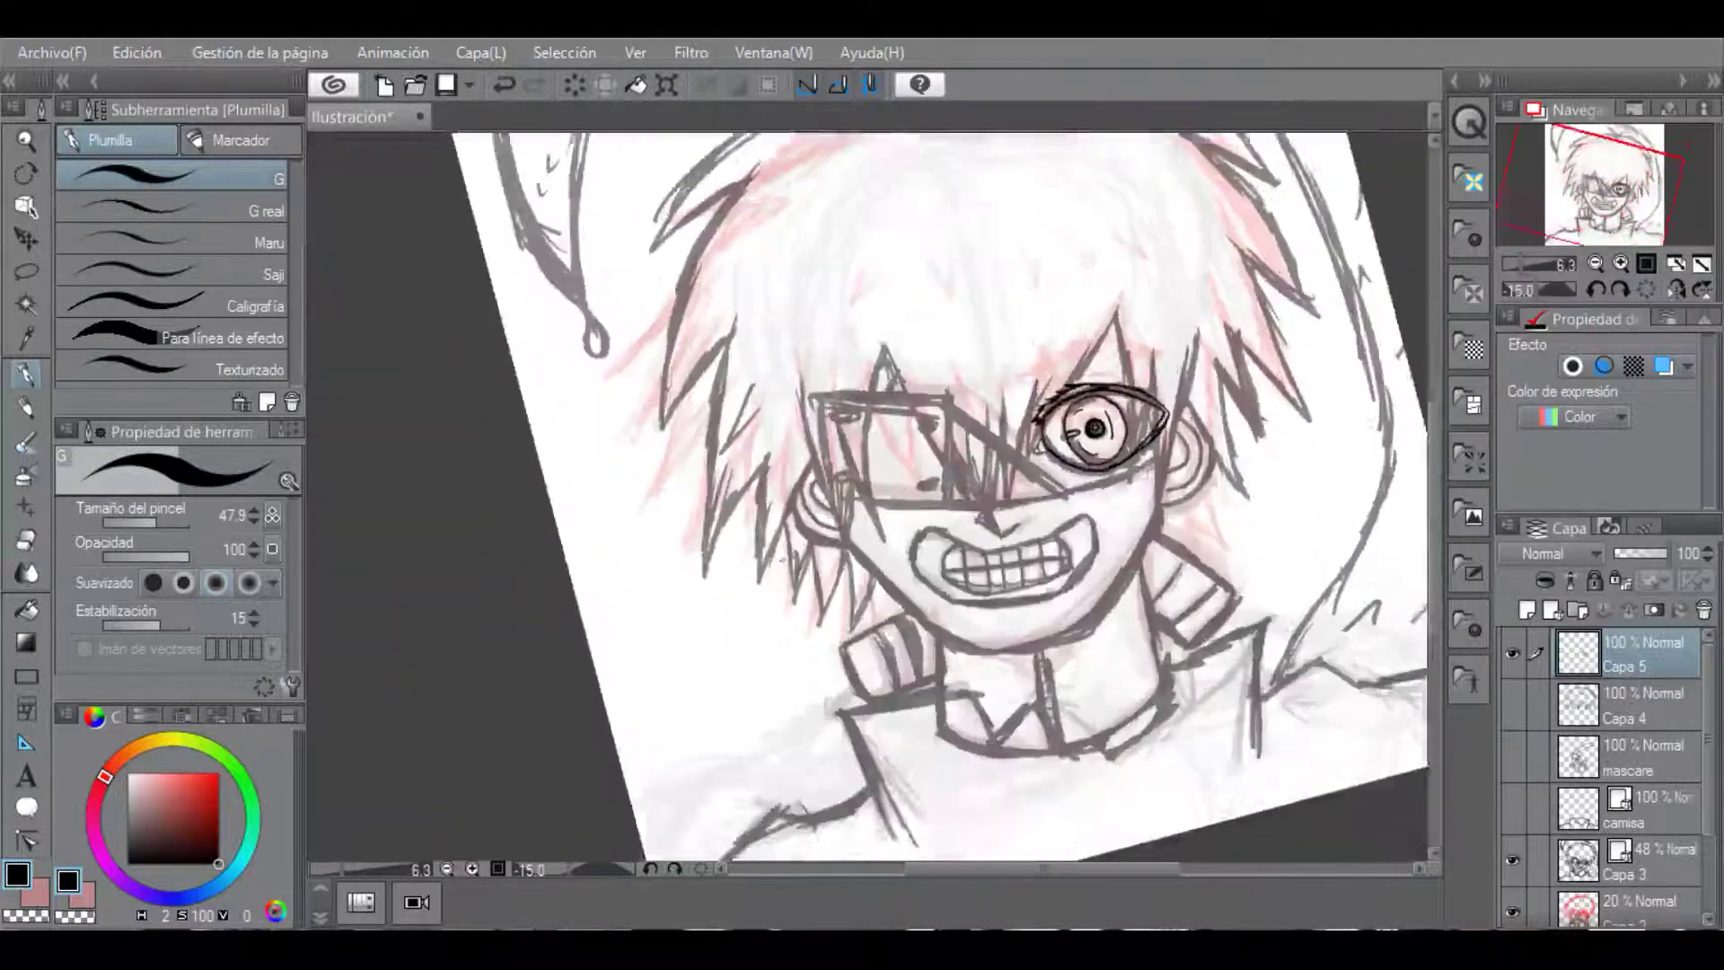
Ink the ear on the eye-patch side with a thick outer curve and two inner curves.
{"action": "scroll", "coordinate": [847, 499], "scroll_direction": "up", "scroll_amount": 4}
{"action": "mouse_move", "coordinate": [827, 614]}
{"action": "left_mouse_down"}
{"action": "mouse_move", "coordinate": [641, 443]}
{"action": "mouse_move", "coordinate": [754, 604]}
{"action": "mouse_move", "coordinate": [823, 614]}
{"action": "left_mouse_up"}
{"action": "left_click_drag", "start_coordinate": [674, 392], "coordinate": [723, 537]}
{"action": "key", "text": "ctrl+z"}
{"action": "left_click_drag", "start_coordinate": [811, 568], "coordinate": [669, 395]}
{"action": "left_click_drag", "start_coordinate": [779, 499], "coordinate": [720, 384]}
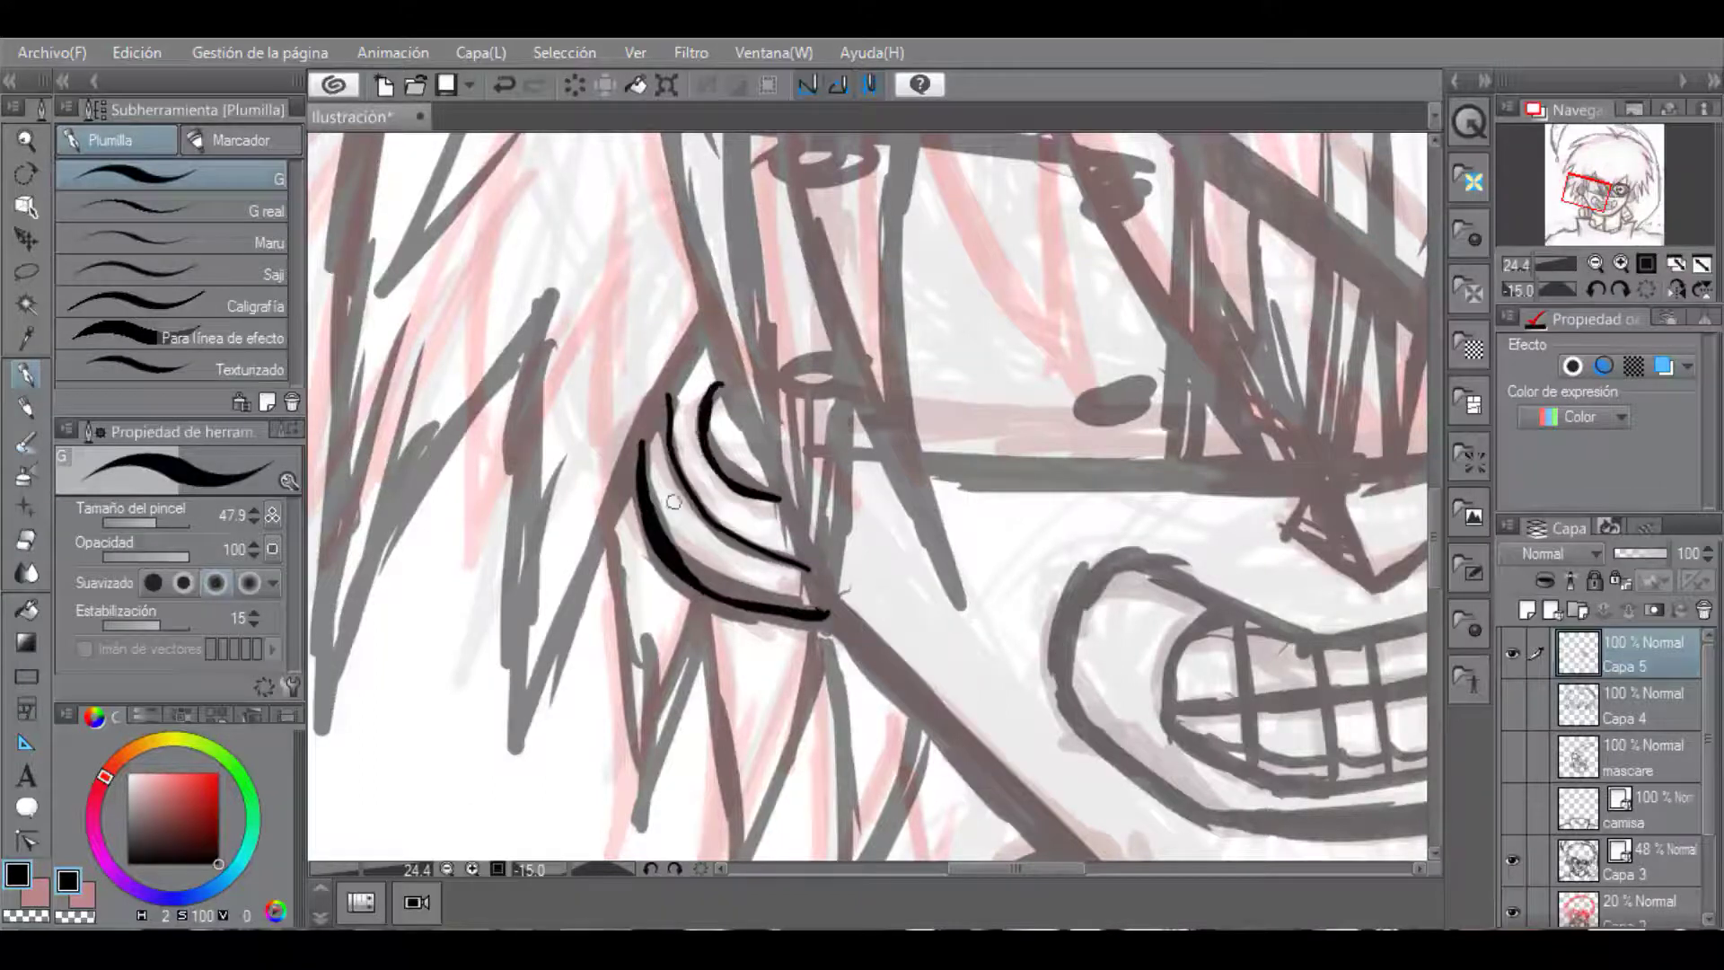
Ink the outer and inner curves of the ear on the uncovered-eye side.
{"action": "scroll", "coordinate": [971, 491], "scroll_direction": "down", "scroll_amount": 3}
{"action": "scroll", "coordinate": [1091, 516], "scroll_direction": "up", "scroll_amount": 4}
{"action": "mouse_move", "coordinate": [1003, 721]}
{"action": "left_mouse_down"}
{"action": "mouse_move", "coordinate": [1198, 531]}
{"action": "mouse_move", "coordinate": [1200, 468]}
{"action": "left_mouse_up"}
{"action": "mouse_move", "coordinate": [1059, 415]}
{"action": "left_mouse_down"}
{"action": "mouse_move", "coordinate": [1100, 501]}
{"action": "mouse_move", "coordinate": [1016, 582]}
{"action": "left_mouse_up"}
{"action": "mouse_move", "coordinate": [1076, 347]}
{"action": "left_mouse_down"}
{"action": "mouse_move", "coordinate": [1139, 579]}
{"action": "mouse_move", "coordinate": [1003, 678]}
{"action": "left_mouse_up"}
{"action": "mouse_move", "coordinate": [1124, 601]}
{"action": "left_mouse_down"}
{"action": "mouse_move", "coordinate": [1118, 388]}
{"action": "mouse_move", "coordinate": [1076, 346]}
{"action": "left_mouse_up"}
{"action": "scroll", "coordinate": [1335, 574], "scroll_direction": "down", "scroll_amount": 1}
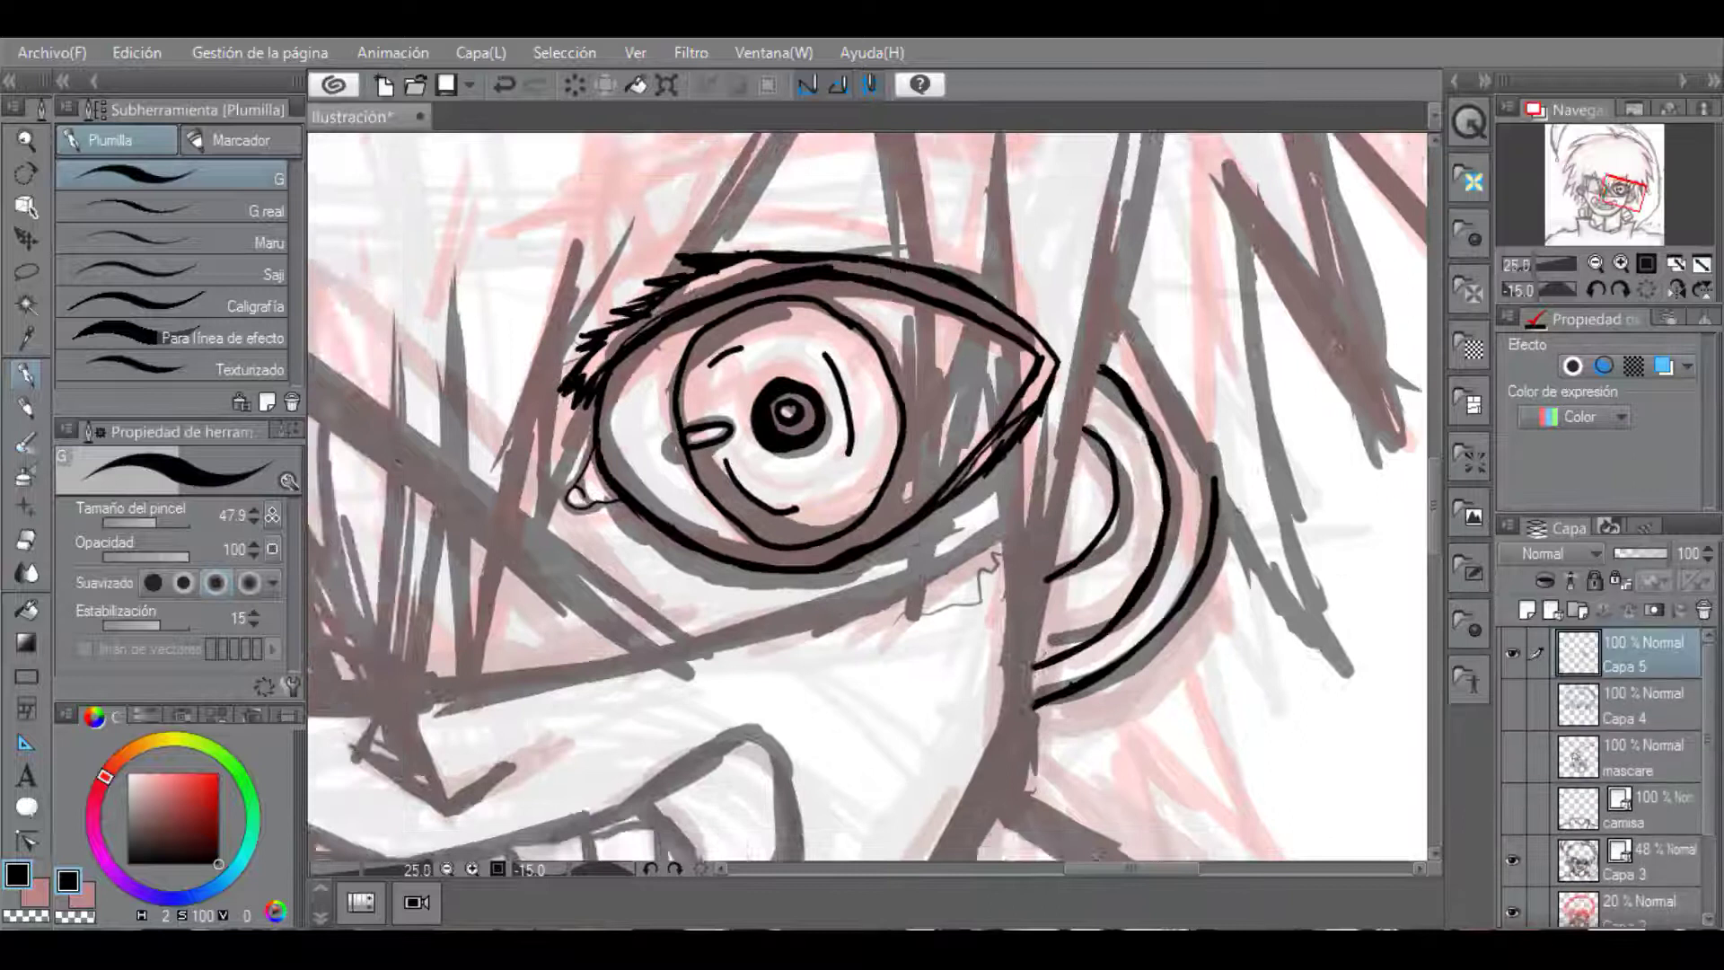
{"action": "scroll", "coordinate": [802, 572], "scroll_direction": "down", "scroll_amount": 6}
{"action": "key", "text": "asciicircum"}
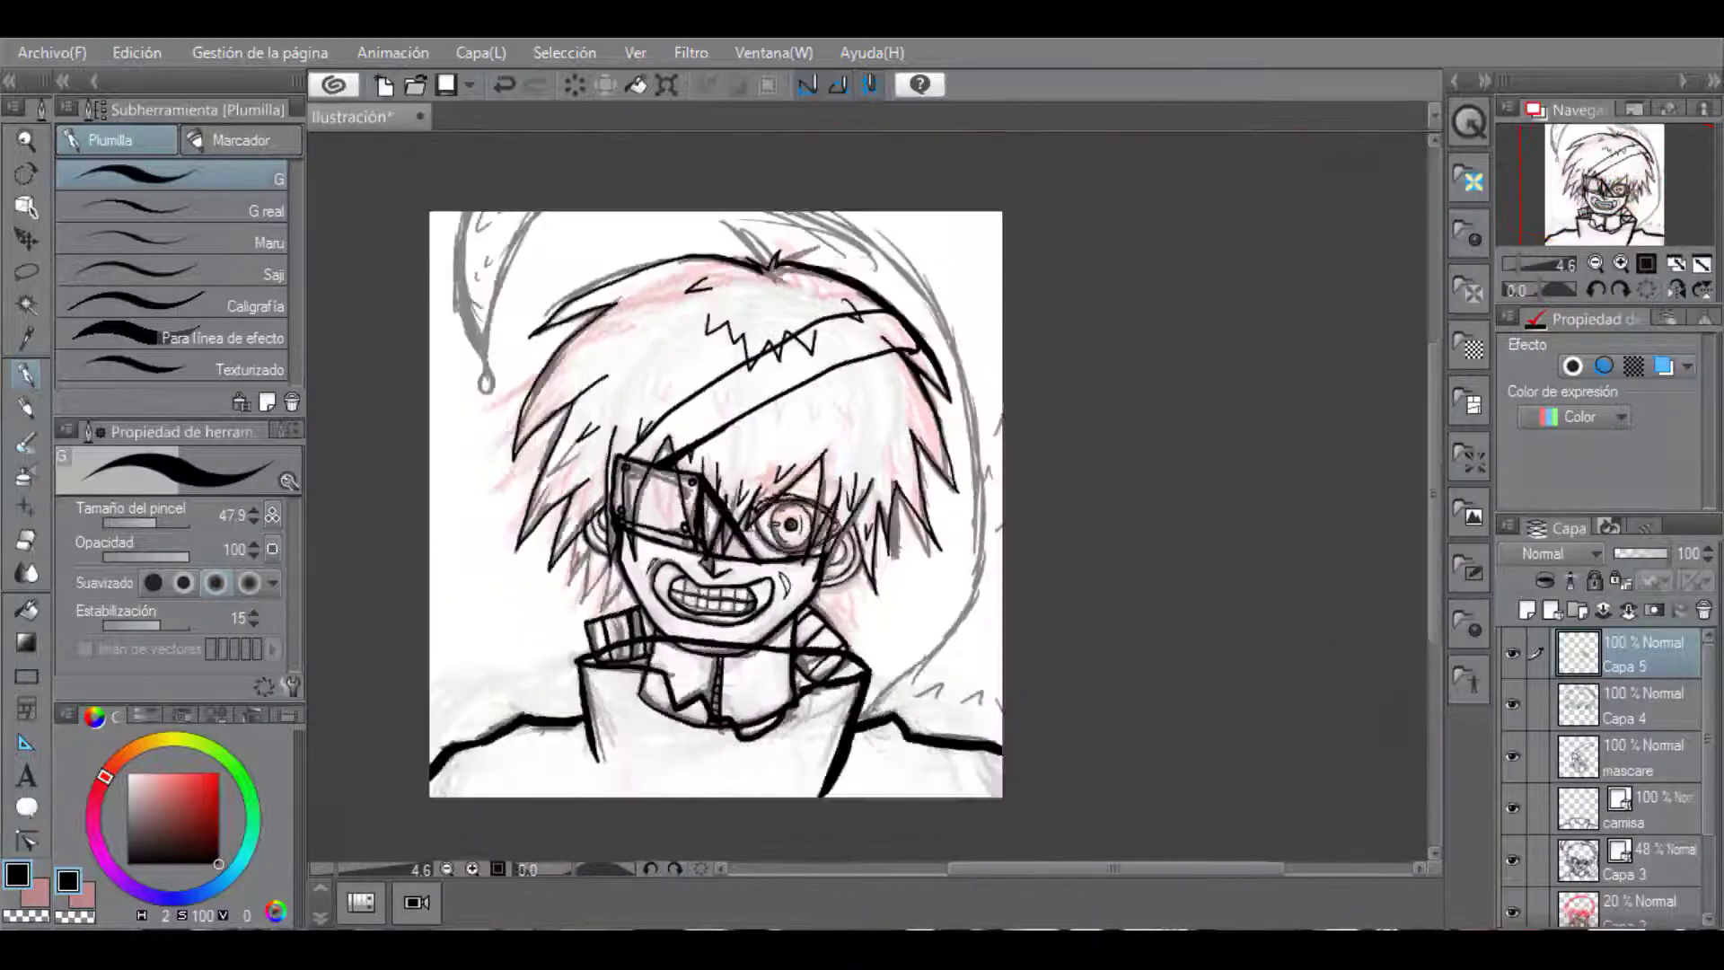
On layer Capa 4, ink thin jagged hair spikes hanging below the ears on both sides of the head.
{"action": "left_click", "coordinate": [1630, 704]}
{"action": "scroll", "coordinate": [569, 560], "scroll_direction": "up", "scroll_amount": 4}
{"action": "mouse_move", "coordinate": [585, 493]}
{"action": "left_mouse_down"}
{"action": "mouse_move", "coordinate": [643, 678]}
{"action": "mouse_move", "coordinate": [759, 732]}
{"action": "mouse_move", "coordinate": [797, 708]}
{"action": "left_mouse_up"}
{"action": "left_click_drag", "start_coordinate": [988, 868], "coordinate": [1068, 868]}
{"action": "left_click_drag", "start_coordinate": [1176, 610], "coordinate": [1040, 718]}
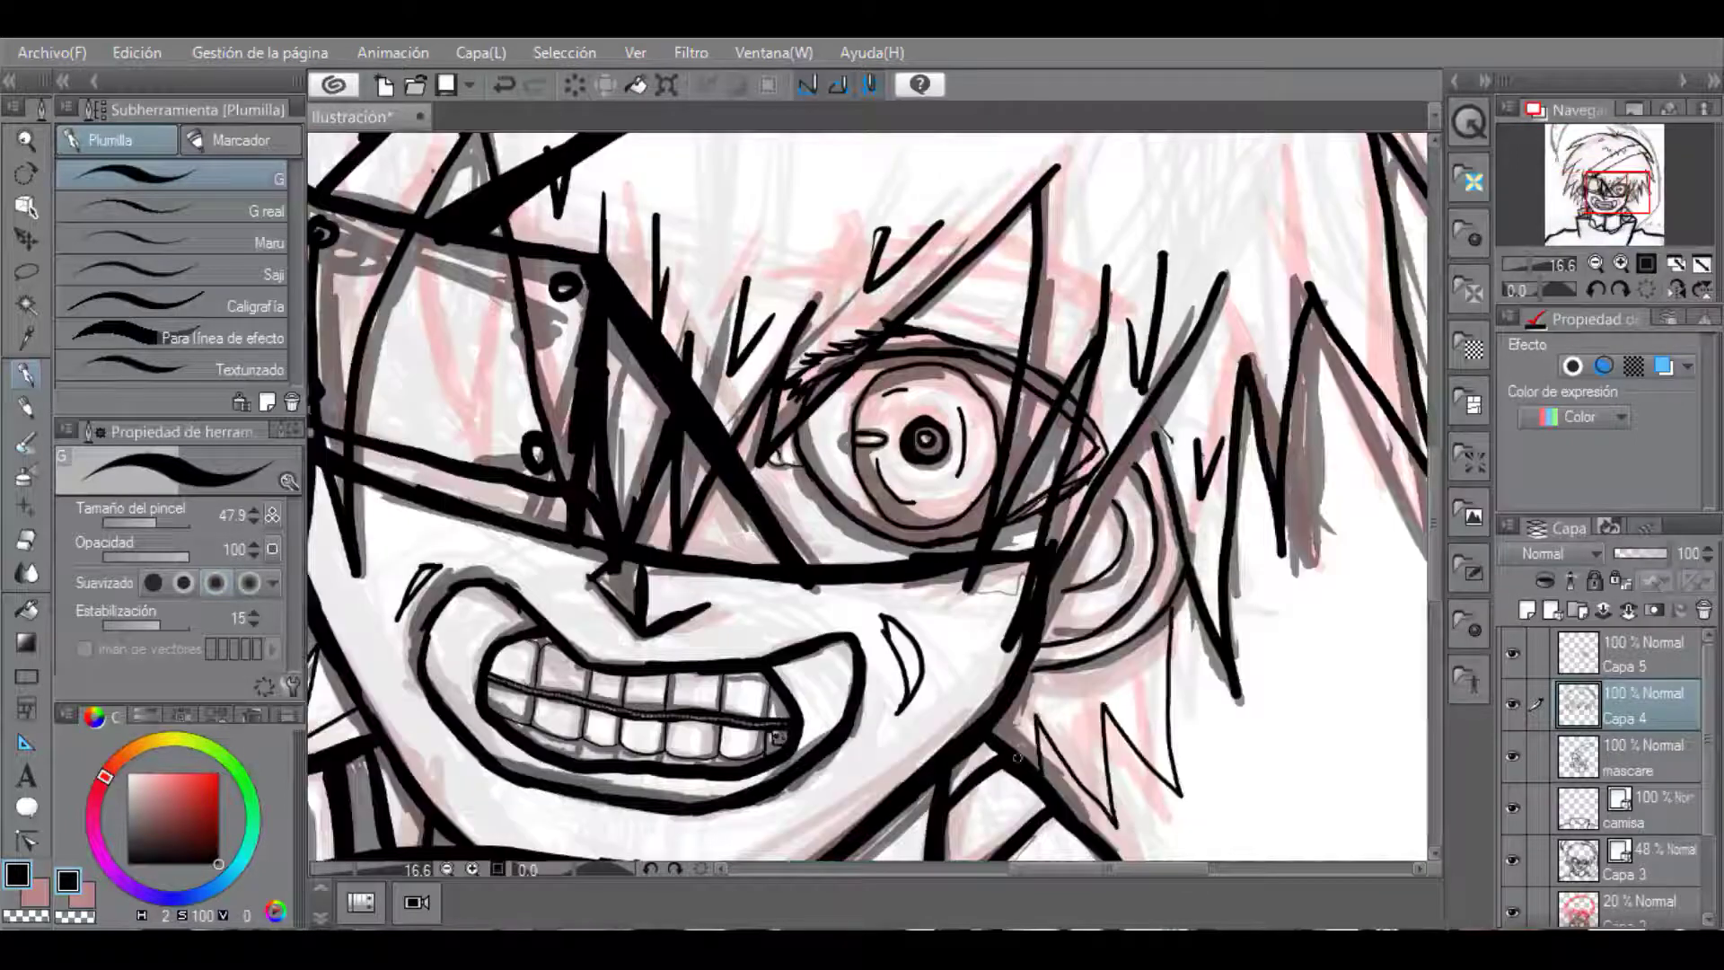
{"action": "scroll", "coordinate": [1062, 681], "scroll_direction": "down", "scroll_amount": 4}
{"action": "scroll", "coordinate": [1062, 691], "scroll_direction": "down", "scroll_amount": 1}
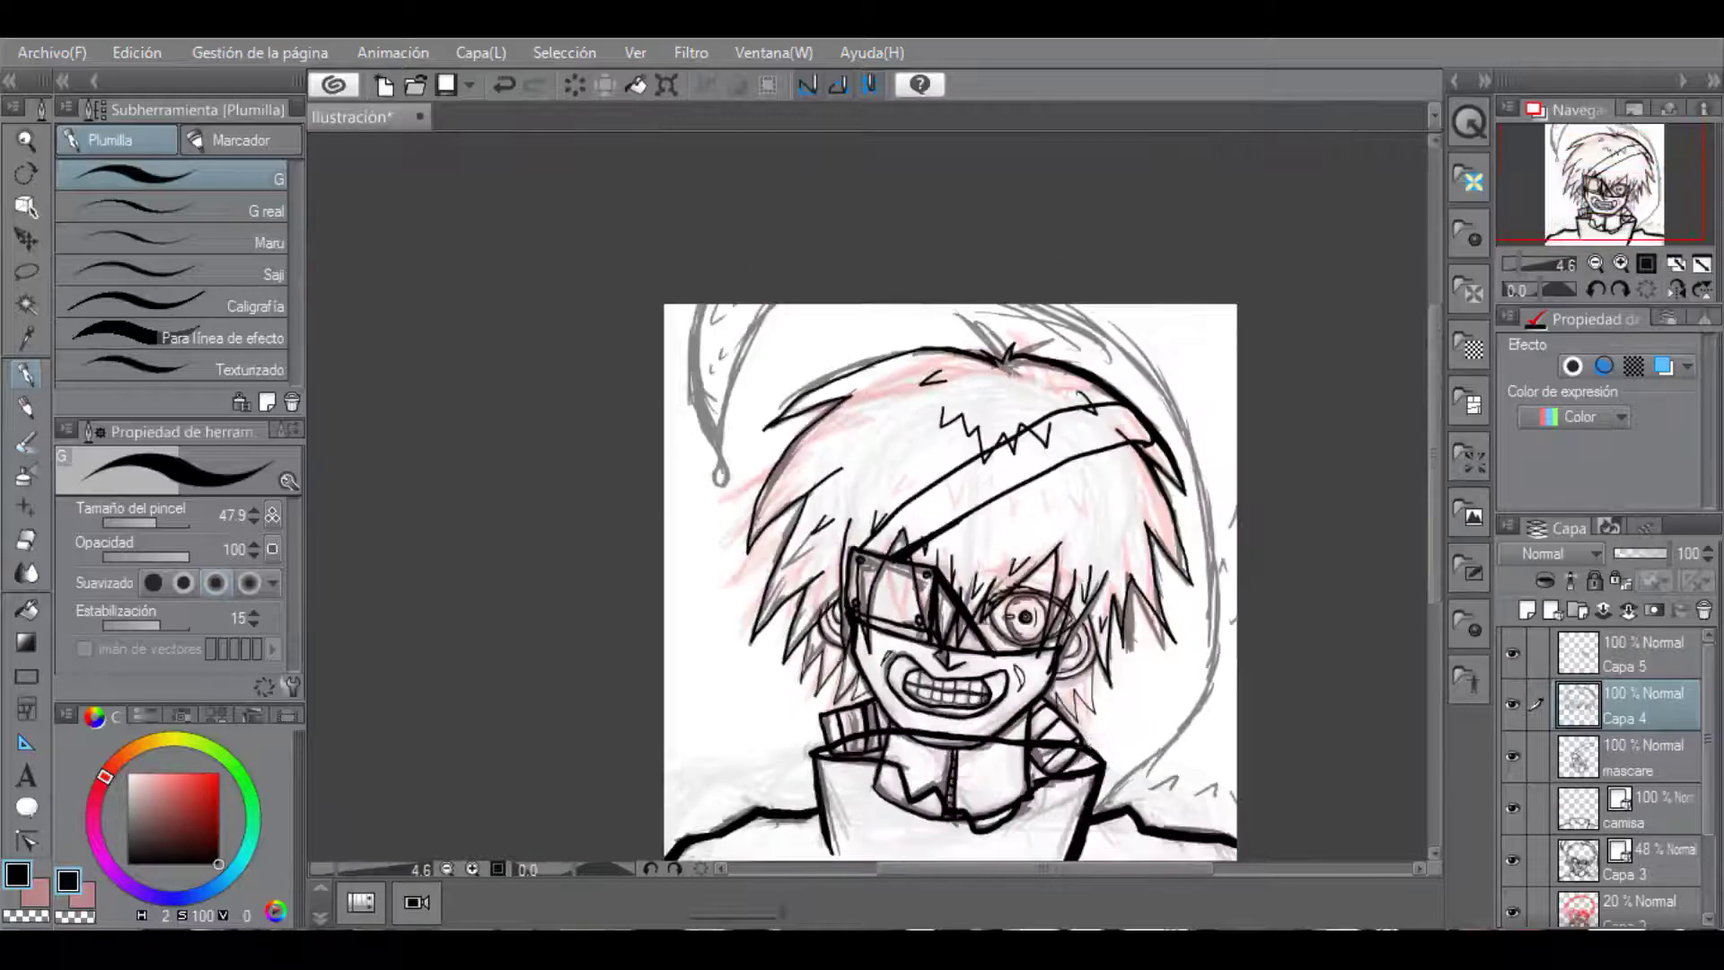
On a new layer at brush size 60, ink the long curved shape around the head, its droplet tip and small V-shaped scale marks.
{"action": "key", "text": "ctrl+shift+n"}
{"action": "left_click_drag", "start_coordinate": [1135, 768], "coordinate": [1112, 347]}
{"action": "left_click_drag", "start_coordinate": [719, 463], "coordinate": [781, 299]}
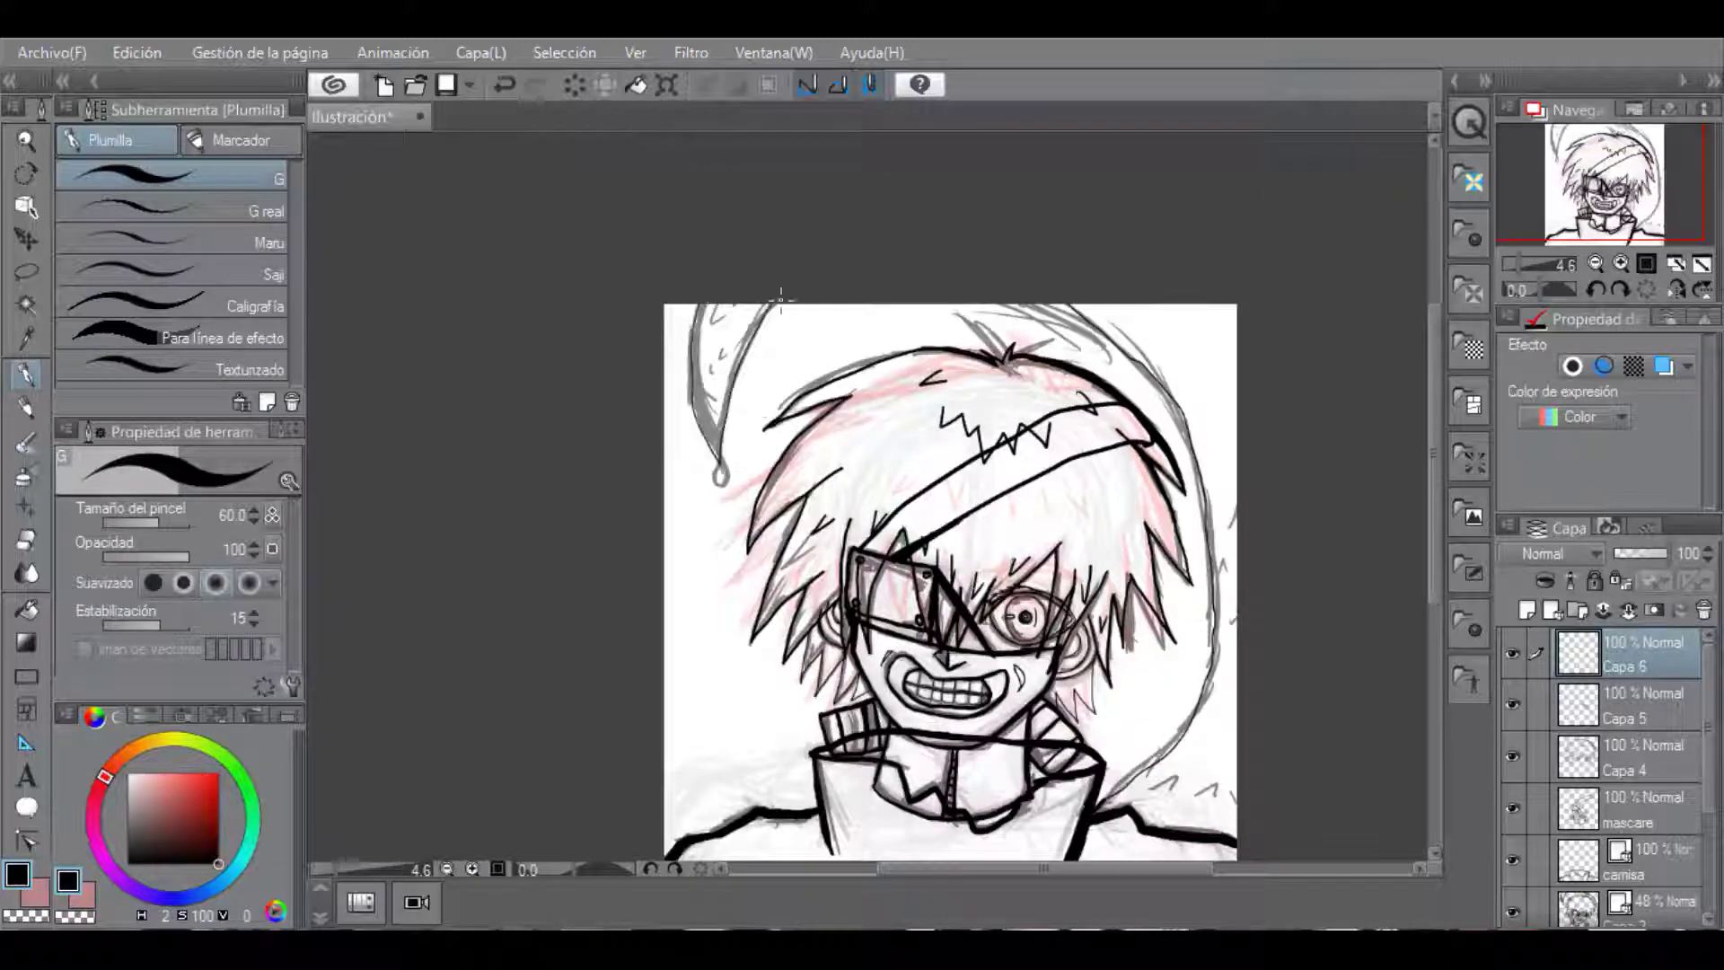
{"action": "left_click_drag", "start_coordinate": [1203, 763], "coordinate": [1194, 738]}
{"action": "left_click_drag", "start_coordinate": [1235, 592], "coordinate": [1226, 545]}
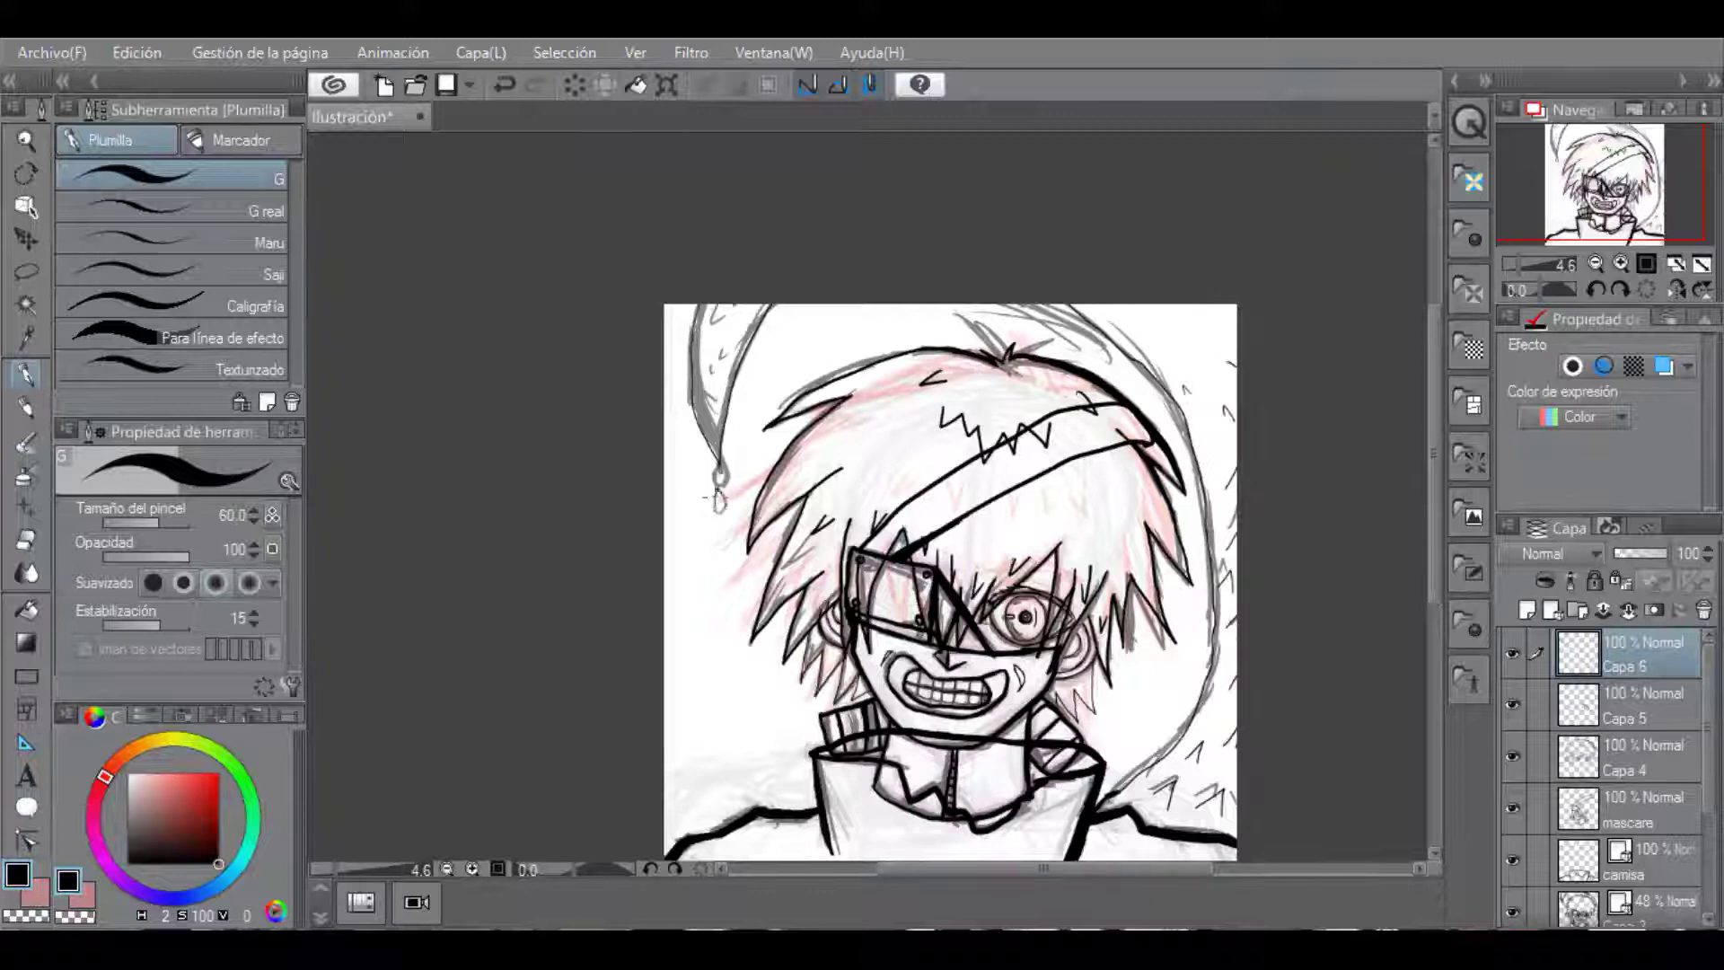
Hide the Capa 6, Capa 4, mascare and camisa layers to isolate the eye line art over the sketch.
{"action": "left_click", "coordinate": [1512, 756]}
{"action": "left_click", "coordinate": [1512, 809]}
{"action": "left_click", "coordinate": [1512, 861]}
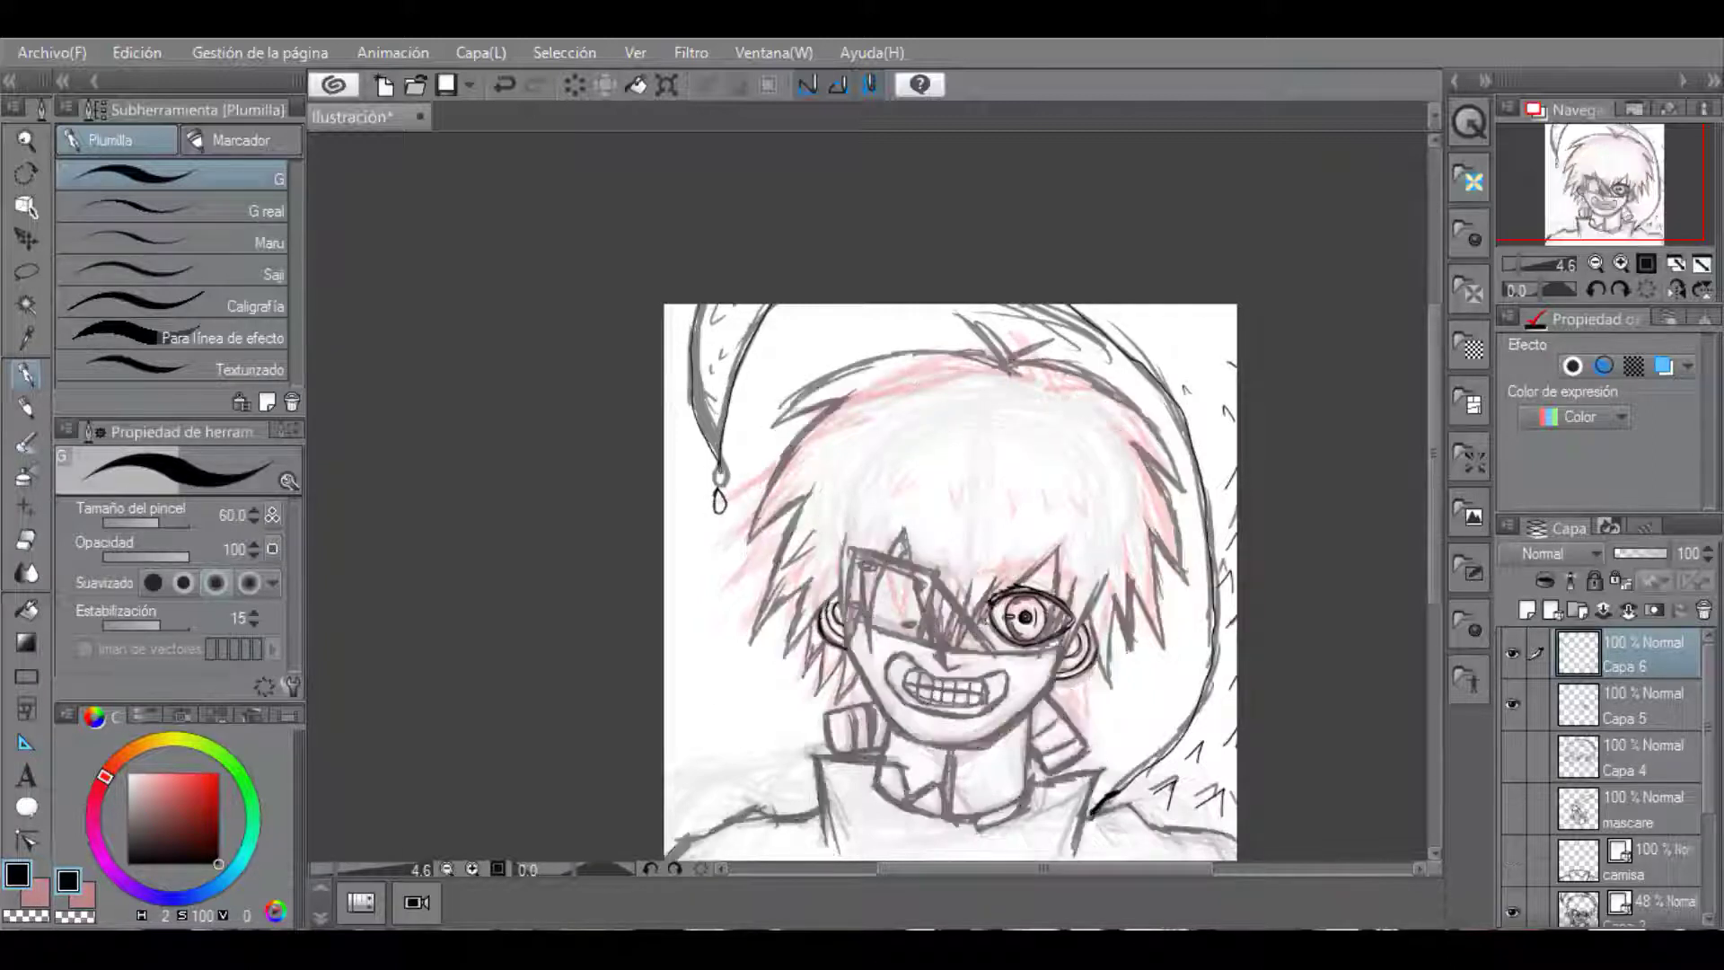
{"action": "left_click", "coordinate": [1512, 808]}
{"action": "scroll", "coordinate": [956, 718], "scroll_direction": "up", "scroll_amount": 2}
{"action": "scroll", "coordinate": [965, 410], "scroll_direction": "down", "scroll_amount": 3}
{"action": "left_click", "coordinate": [1512, 756]}
{"action": "left_click", "coordinate": [1512, 860]}
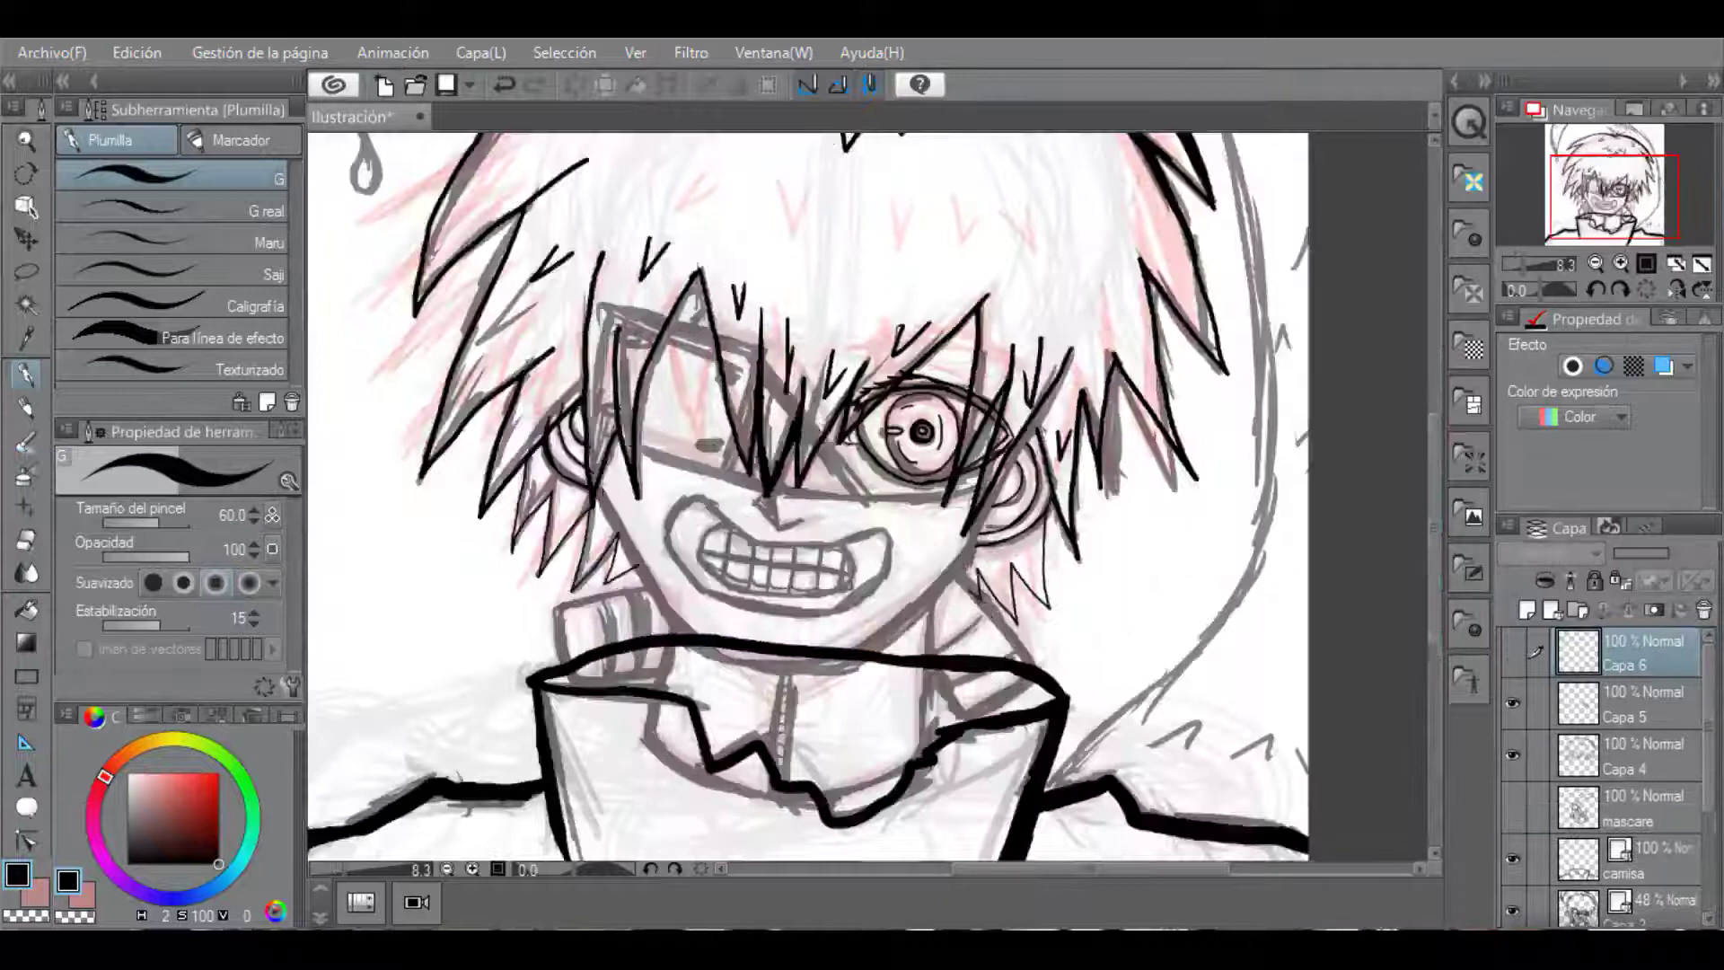
{"action": "left_click", "coordinate": [1512, 756]}
{"action": "left_click", "coordinate": [1512, 860]}
On layer Capa 5, ink the eyelid crease and a thin tapered eyebrow above the uncovered eye.
{"action": "left_click", "coordinate": [1634, 703]}
{"action": "scroll", "coordinate": [996, 346], "scroll_direction": "up", "scroll_amount": 1}
{"action": "scroll", "coordinate": [995, 346], "scroll_direction": "up", "scroll_amount": 3}
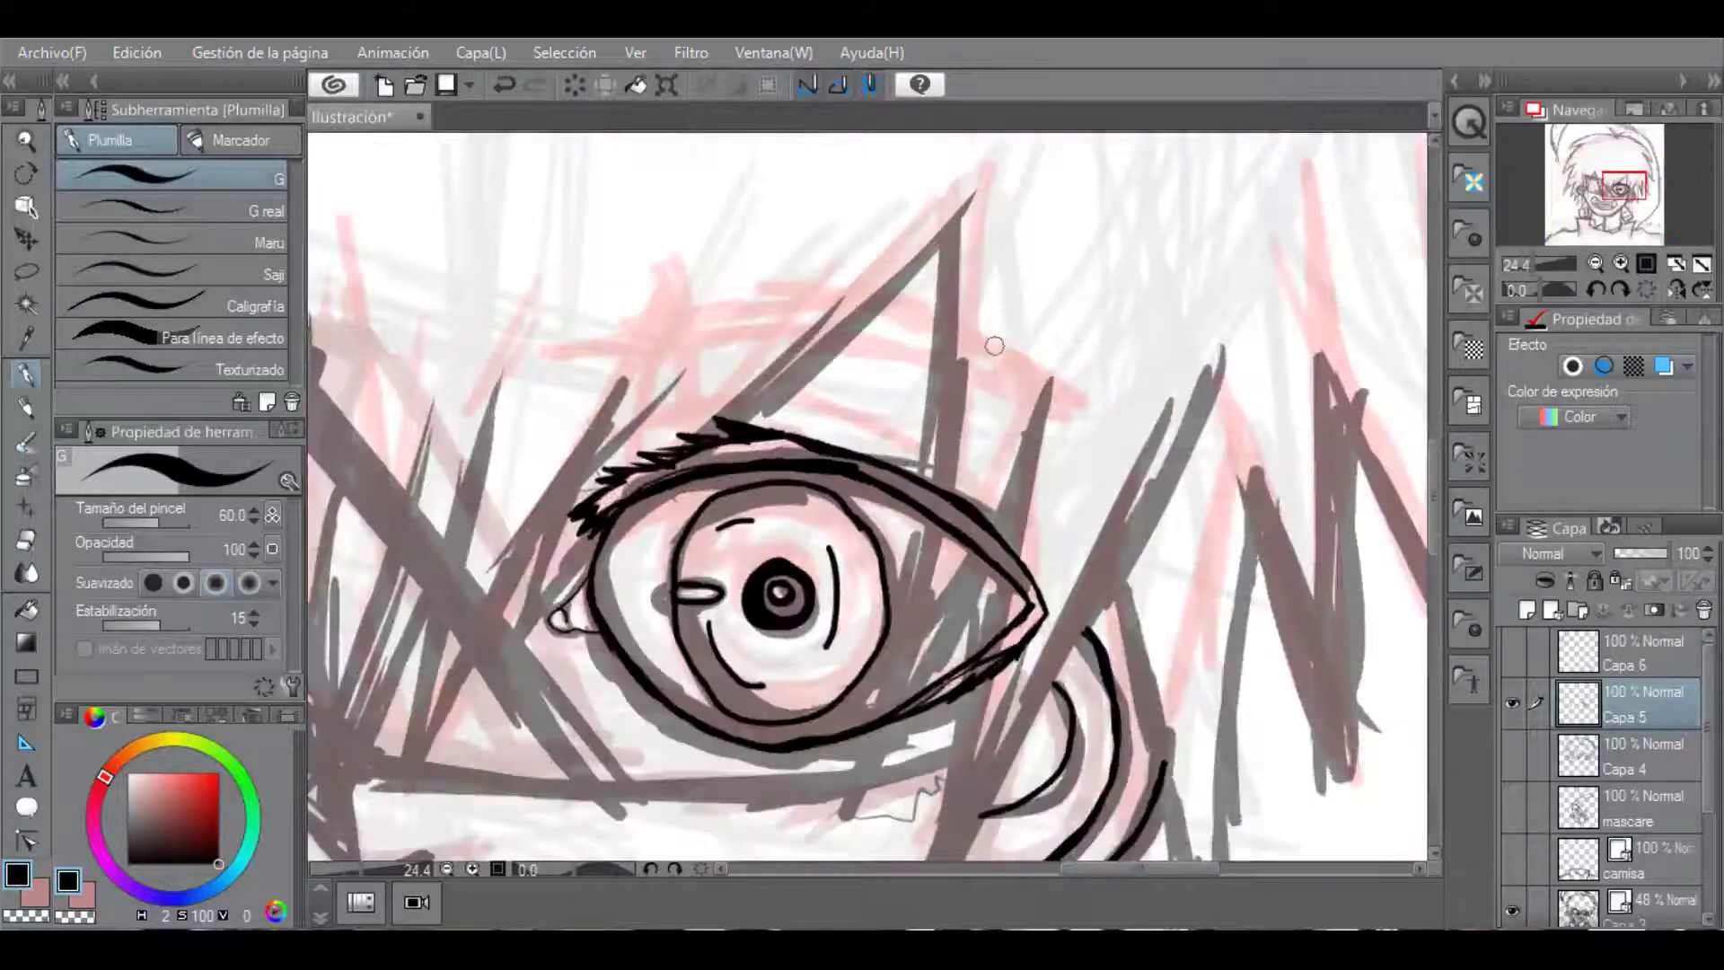
{"action": "mouse_move", "coordinate": [884, 435]}
{"action": "left_mouse_down"}
{"action": "mouse_move", "coordinate": [995, 471]}
{"action": "mouse_move", "coordinate": [813, 408]}
{"action": "mouse_move", "coordinate": [924, 435]}
{"action": "left_mouse_up"}
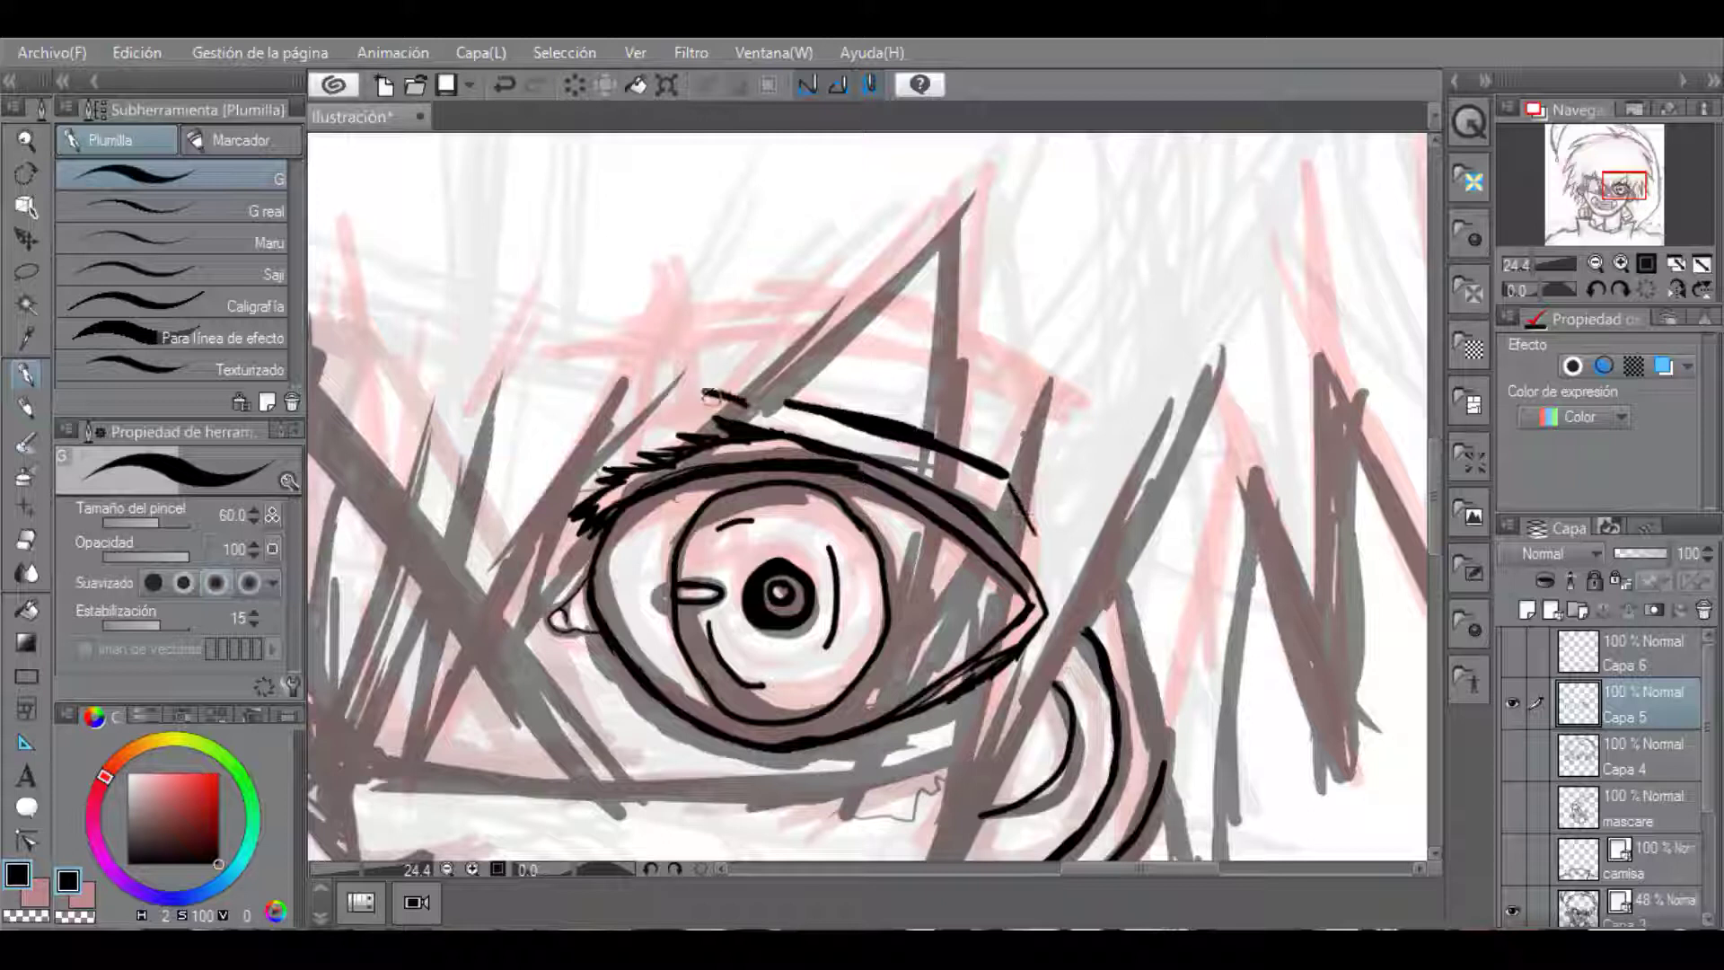
{"action": "key", "text": "asciicircum"}
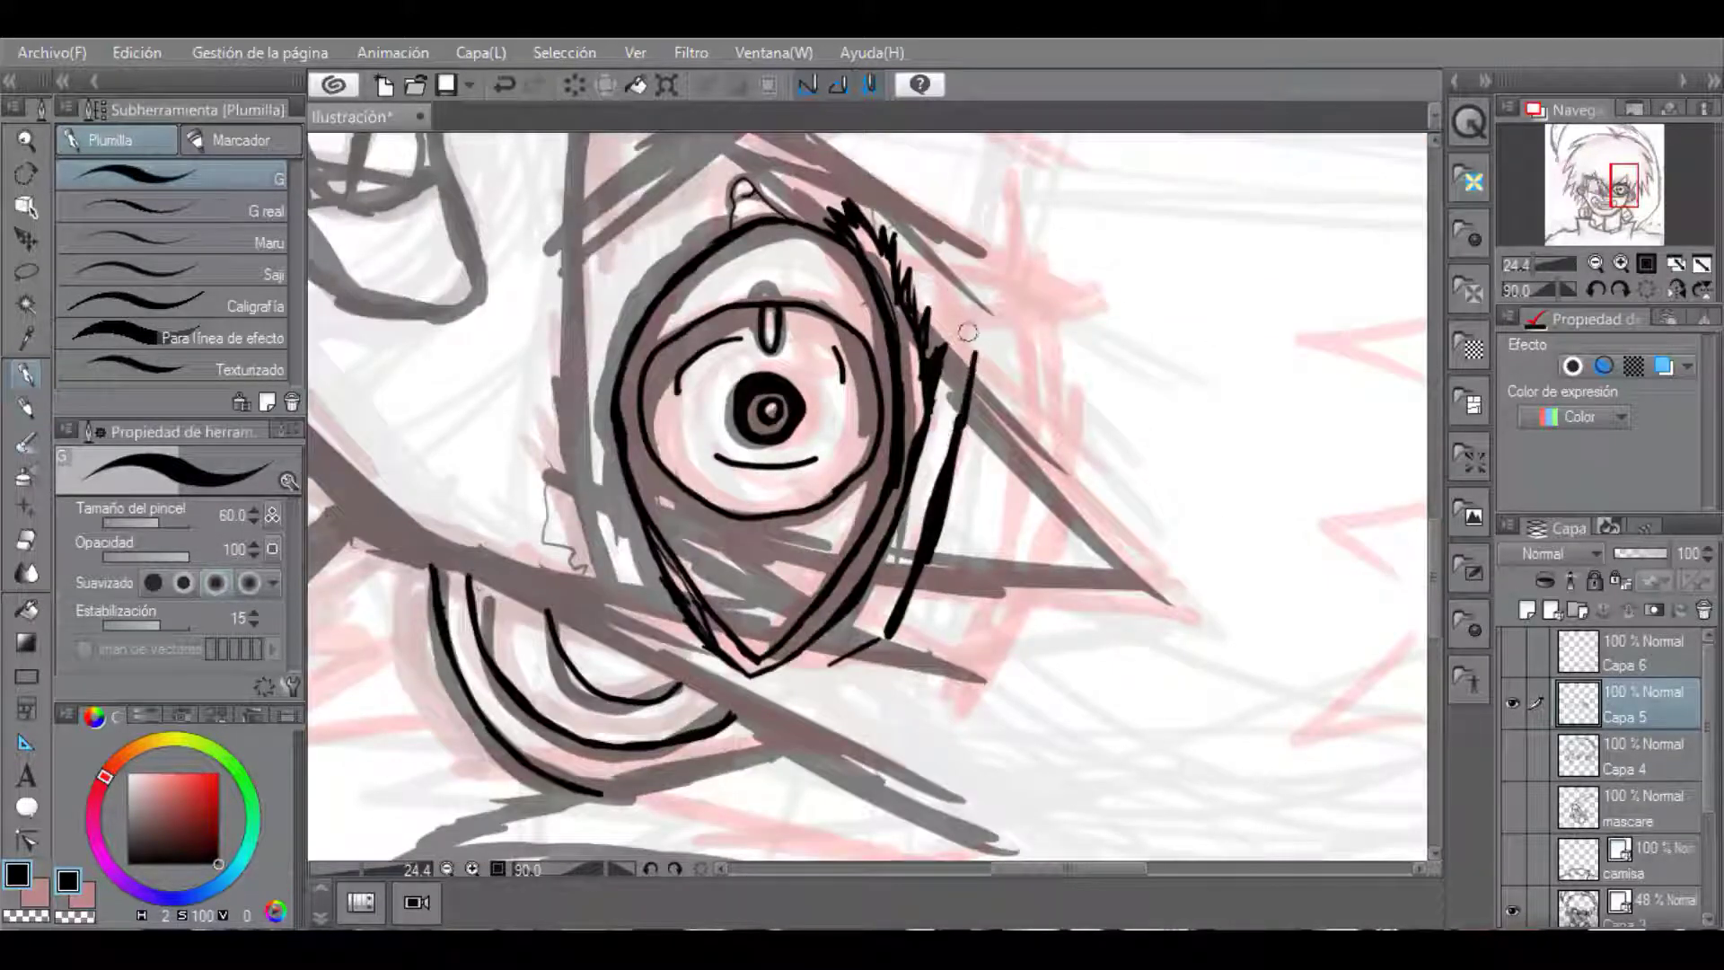
{"action": "mouse_move", "coordinate": [1010, 191]}
{"action": "left_mouse_down"}
{"action": "mouse_move", "coordinate": [970, 604]}
{"action": "mouse_move", "coordinate": [992, 629]}
{"action": "mouse_move", "coordinate": [1019, 205]}
{"action": "left_mouse_up"}
Thicken the uncovered eye's lower lid line and the outer part of its upper lid, then reset the canvas rotation.
{"action": "mouse_move", "coordinate": [660, 463]}
{"action": "left_mouse_down"}
{"action": "mouse_move", "coordinate": [645, 548]}
{"action": "mouse_move", "coordinate": [678, 604]}
{"action": "mouse_move", "coordinate": [625, 422]}
{"action": "mouse_move", "coordinate": [632, 342]}
{"action": "mouse_move", "coordinate": [711, 236]}
{"action": "mouse_move", "coordinate": [639, 359]}
{"action": "mouse_move", "coordinate": [620, 449]}
{"action": "mouse_move", "coordinate": [634, 518]}
{"action": "left_mouse_up"}
{"action": "mouse_move", "coordinate": [713, 627]}
{"action": "left_mouse_down"}
{"action": "mouse_move", "coordinate": [635, 505]}
{"action": "mouse_move", "coordinate": [719, 637]}
{"action": "mouse_move", "coordinate": [768, 649]}
{"action": "mouse_move", "coordinate": [744, 653]}
{"action": "mouse_move", "coordinate": [686, 608]}
{"action": "mouse_move", "coordinate": [709, 647]}
{"action": "mouse_move", "coordinate": [633, 528]}
{"action": "mouse_move", "coordinate": [620, 431]}
{"action": "left_mouse_up"}
{"action": "scroll", "coordinate": [853, 569], "scroll_direction": "down", "scroll_amount": 3}
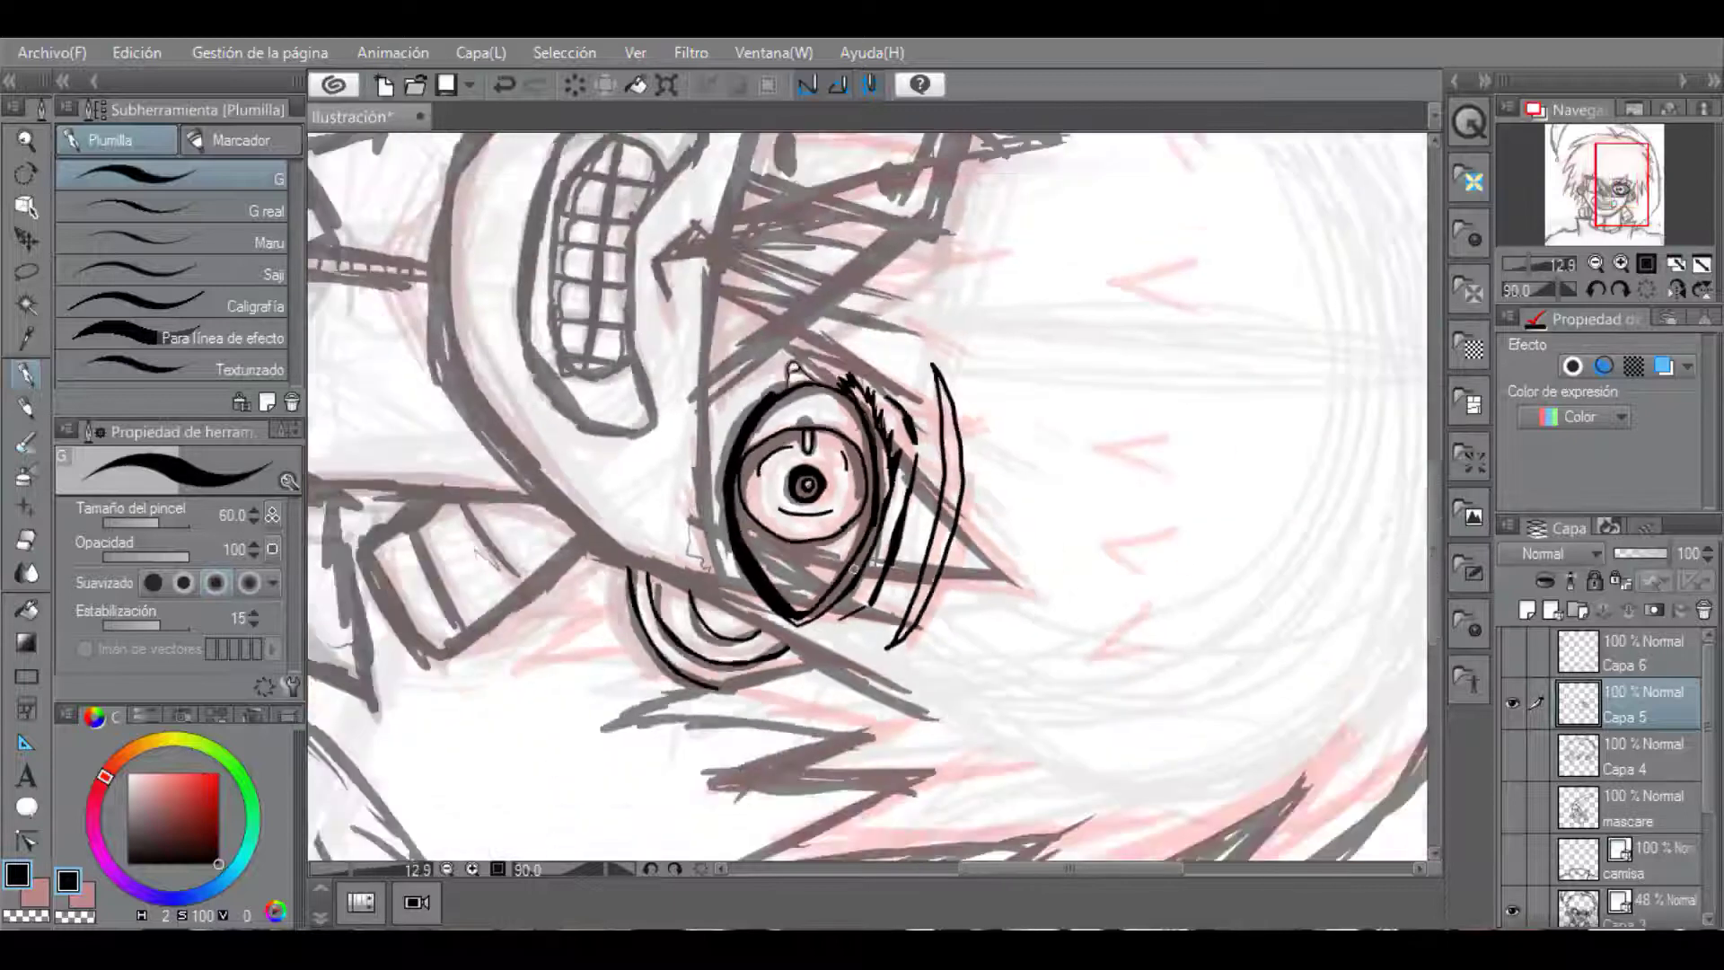
{"action": "left_click_drag", "start_coordinate": [854, 569], "coordinate": [959, 508]}
{"action": "scroll", "coordinate": [791, 666], "scroll_direction": "down", "scroll_amount": 3}
{"action": "left_click_drag", "start_coordinate": [791, 666], "coordinate": [839, 681]}
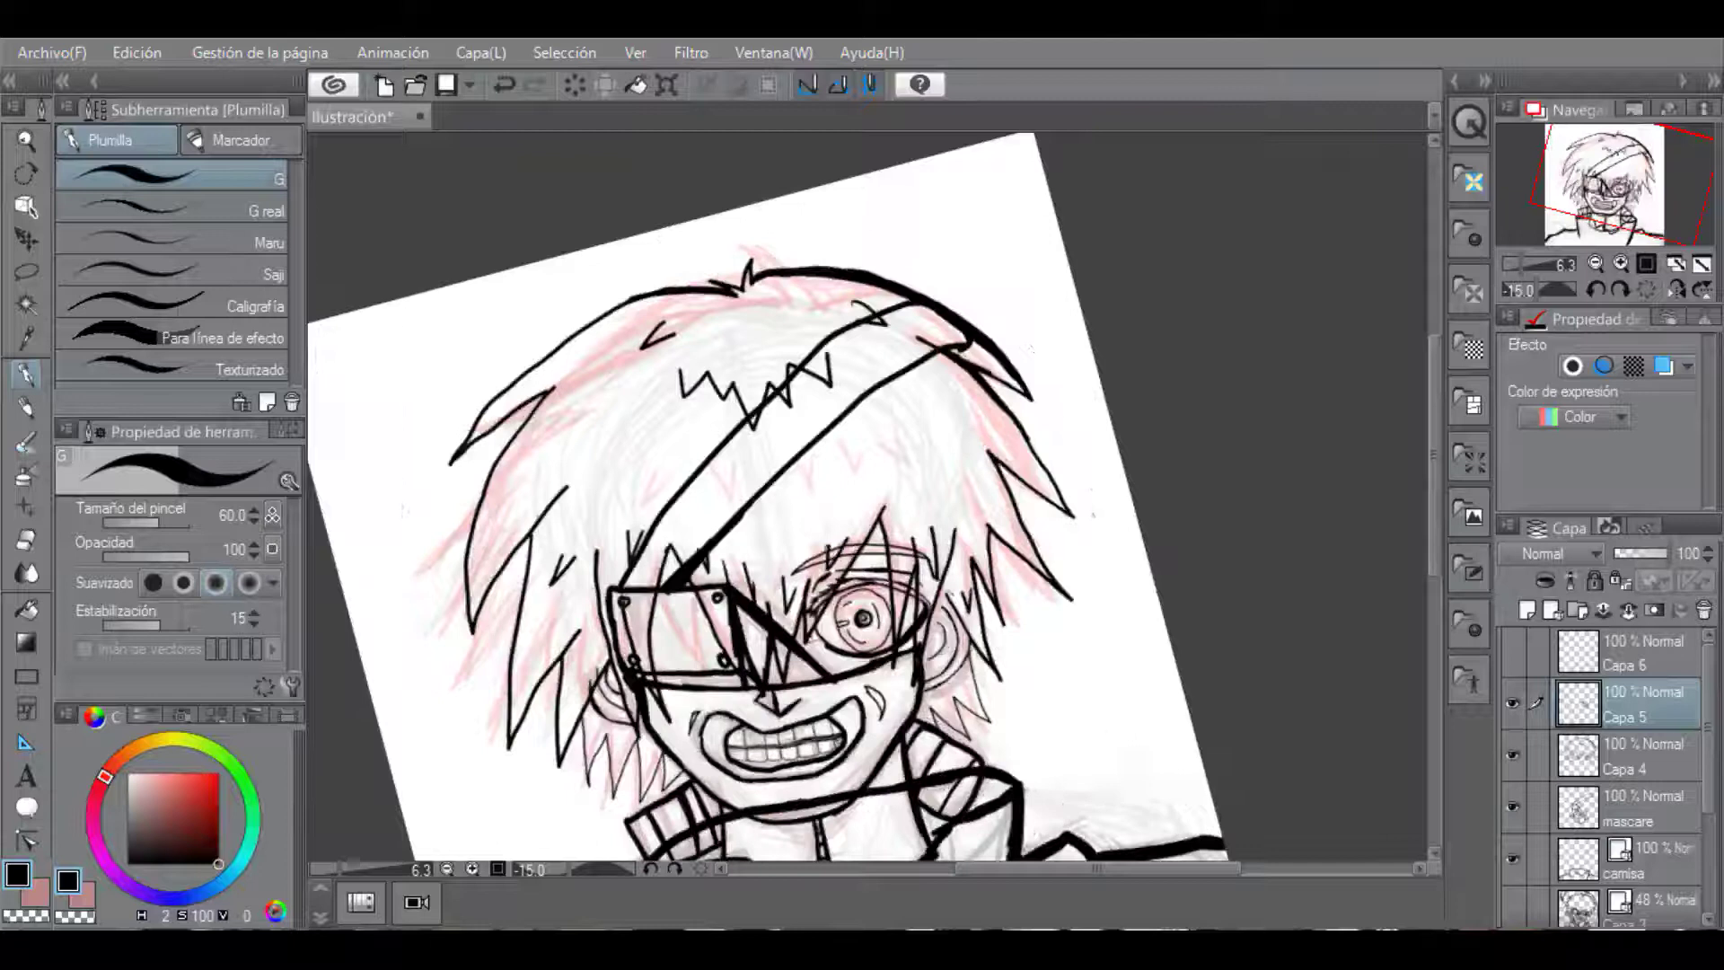
{"action": "scroll", "coordinate": [1607, 777], "scroll_direction": "down", "scroll_amount": 2}
{"action": "scroll", "coordinate": [868, 496], "scroll_direction": "down", "scroll_amount": 2}
{"action": "left_click", "coordinate": [1646, 288]}
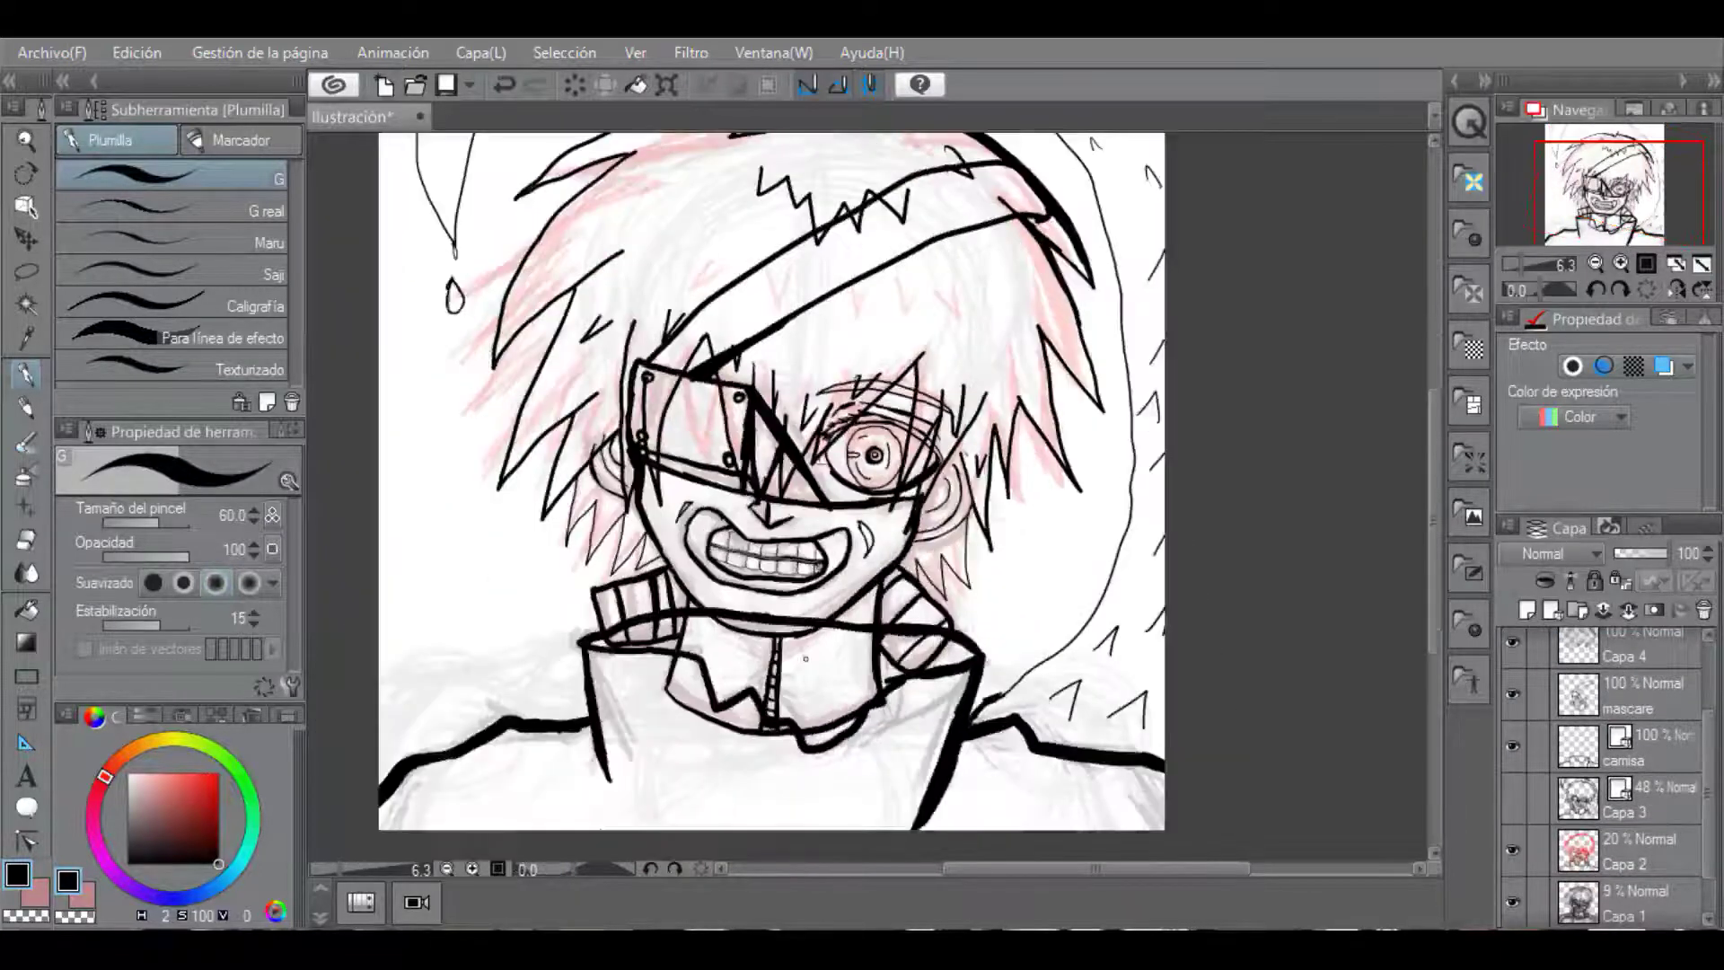
Hide the camisa, mascare and Capa 4 layers.
{"action": "left_click", "coordinate": [1512, 745]}
{"action": "left_click", "coordinate": [1512, 694]}
{"action": "left_click", "coordinate": [1513, 641]}
Group the ink layers Capa 6, Capa 5, Capa 4, mascare and camisa in a folder named lineart and collapse it.
{"action": "scroll", "coordinate": [1607, 777], "scroll_direction": "up", "scroll_amount": 3}
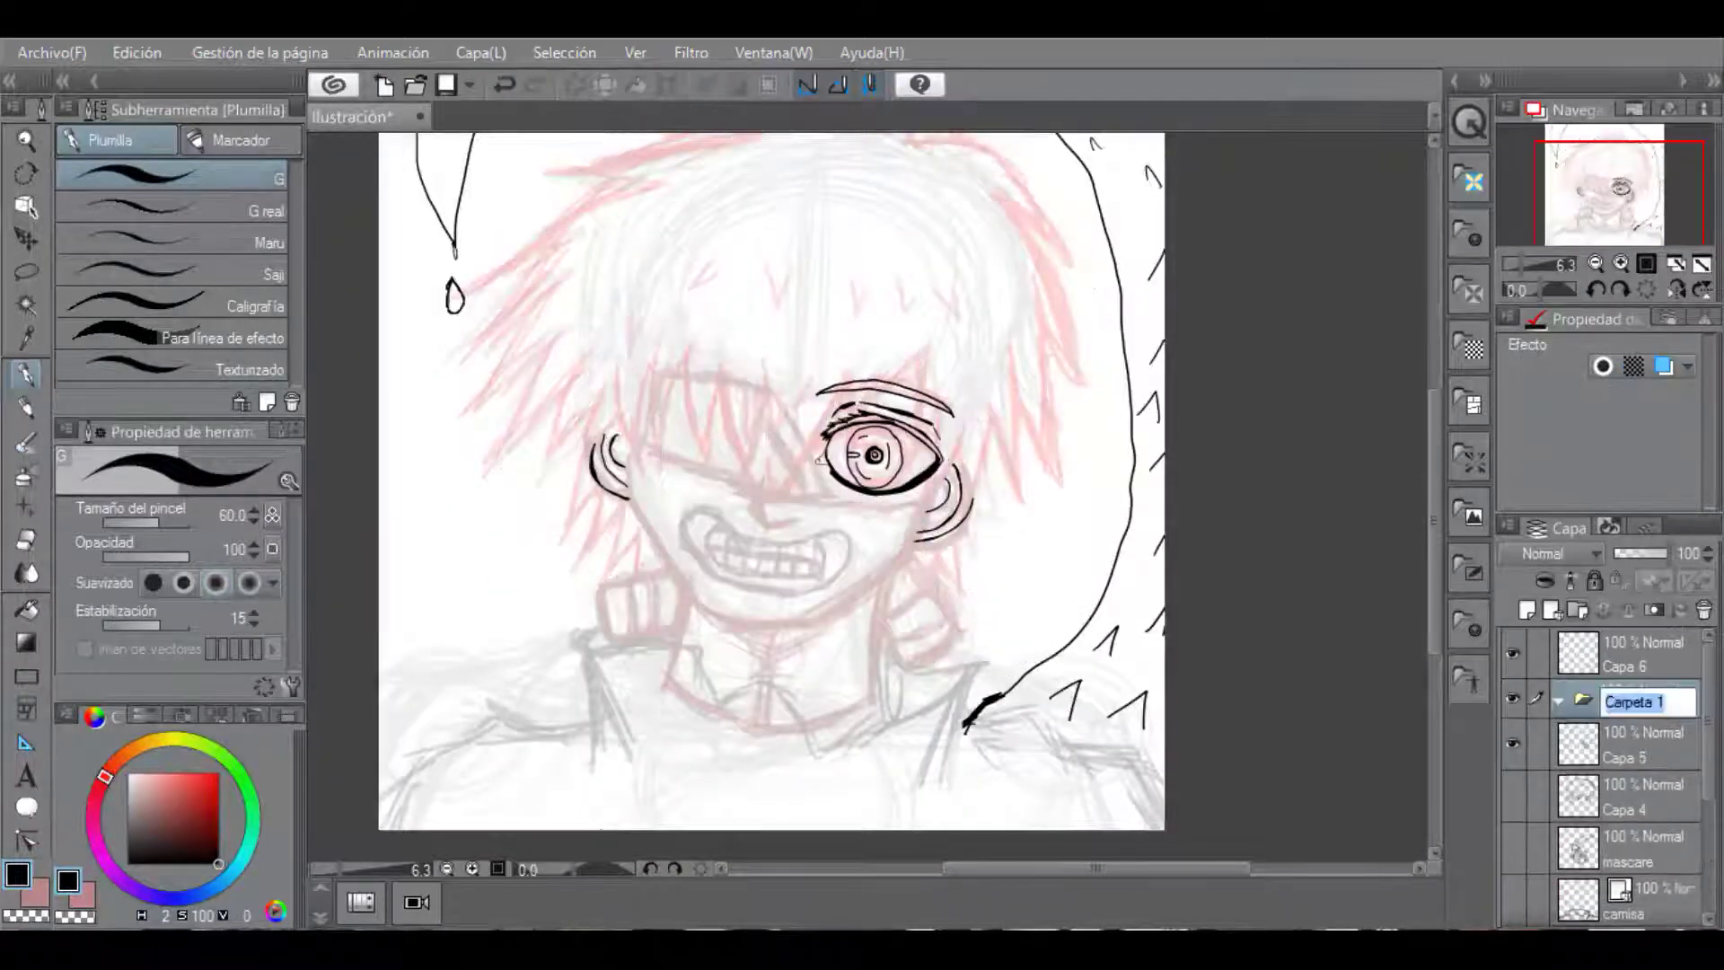
{"action": "left_click_drag", "start_coordinate": [1625, 699], "coordinate": [1626, 636]}
{"action": "left_click", "coordinate": [1626, 692]}
{"action": "left_click_drag", "start_coordinate": [1534, 744], "coordinate": [1534, 898]}
{"action": "left_click_drag", "start_coordinate": [1625, 691], "coordinate": [1582, 648]}
{"action": "left_click", "coordinate": [1559, 647]}
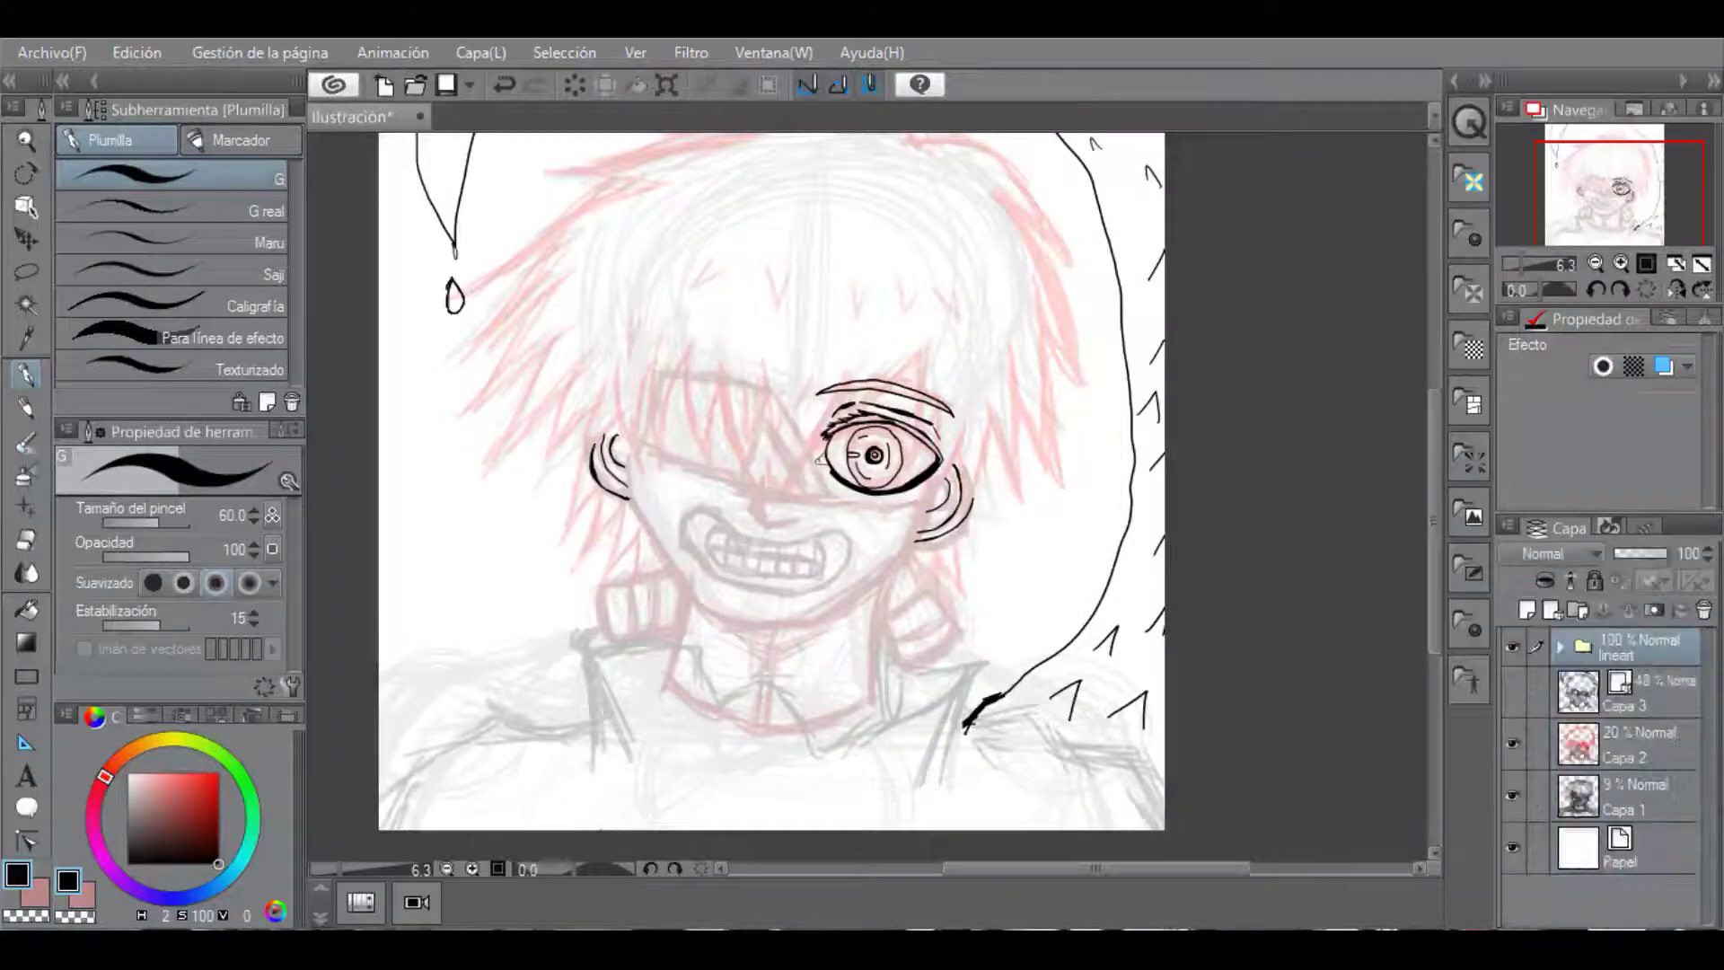
Create a folder named boceto 1, put the sketch layers Capa 3, Capa 2 and Capa 1 in it and collapse it.
{"action": "left_click", "coordinate": [1577, 610]}
{"action": "double_click", "coordinate": [1627, 654]}
{"action": "type", "text": "boc"}
{"action": "key", "text": "Return"}
{"action": "left_click_drag", "start_coordinate": [1627, 648], "coordinate": [1627, 696]}
{"action": "left_click", "coordinate": [1643, 731]}
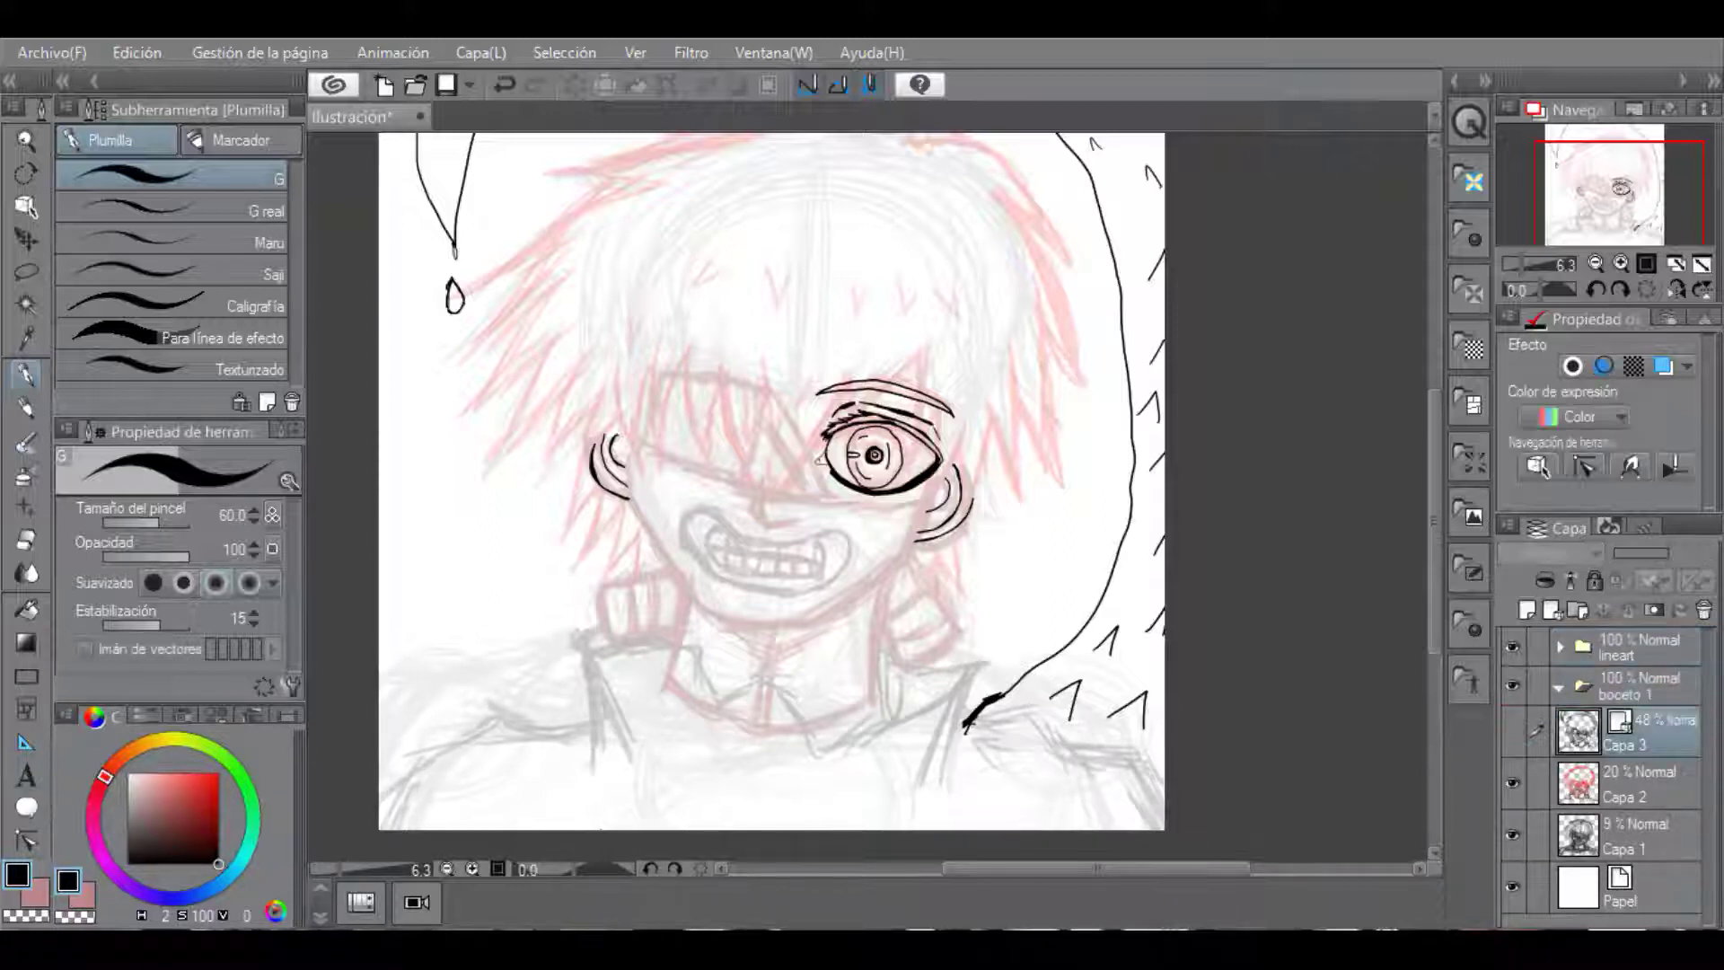
{"action": "left_click", "coordinate": [1643, 783], "text": "ctrl"}
{"action": "left_click", "coordinate": [1643, 835], "text": "ctrl"}
{"action": "left_click_drag", "start_coordinate": [1643, 835], "coordinate": [1630, 686]}
{"action": "left_click", "coordinate": [1559, 686]}
{"action": "left_click", "coordinate": [1576, 611]}
{"action": "double_click", "coordinate": [1644, 687]}
{"action": "left_click", "coordinate": [1702, 609]}
{"action": "left_click", "coordinate": [880, 377]}
On a new layer between the lineart and boceto 1 folders, fill the outer upper lid with black, with the sketch folder hidden.
{"action": "left_click", "coordinate": [1526, 609]}
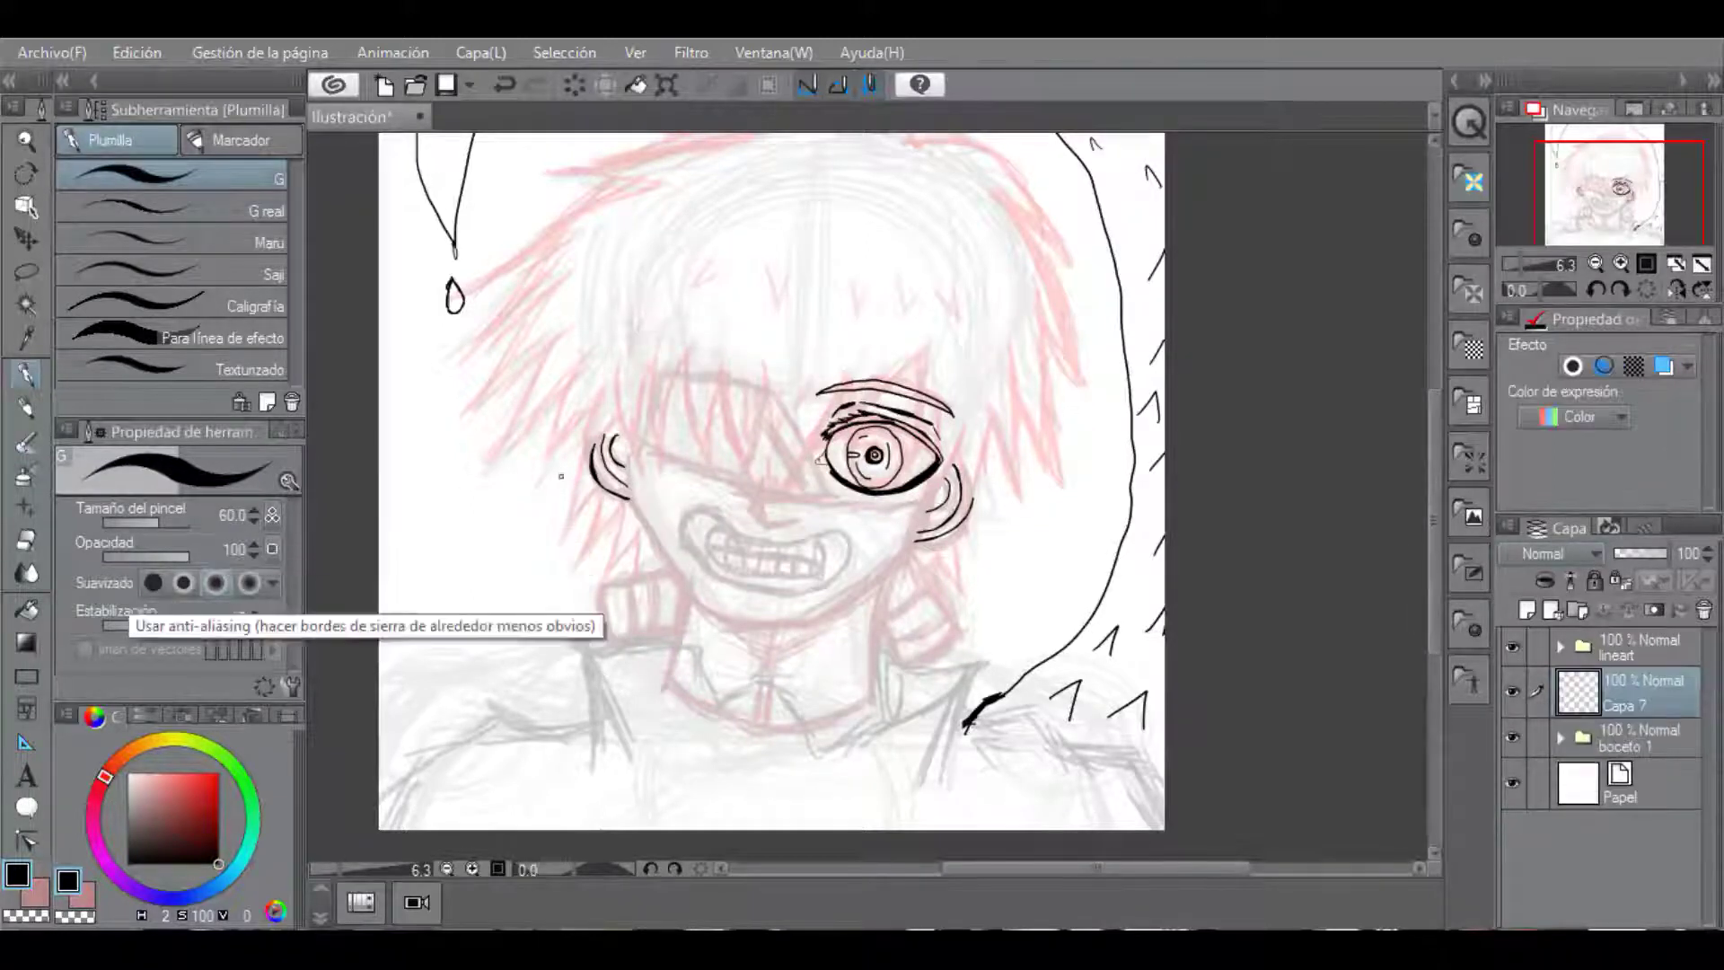
{"action": "left_click", "coordinate": [26, 610]}
{"action": "scroll", "coordinate": [914, 459], "scroll_direction": "up", "scroll_amount": 5}
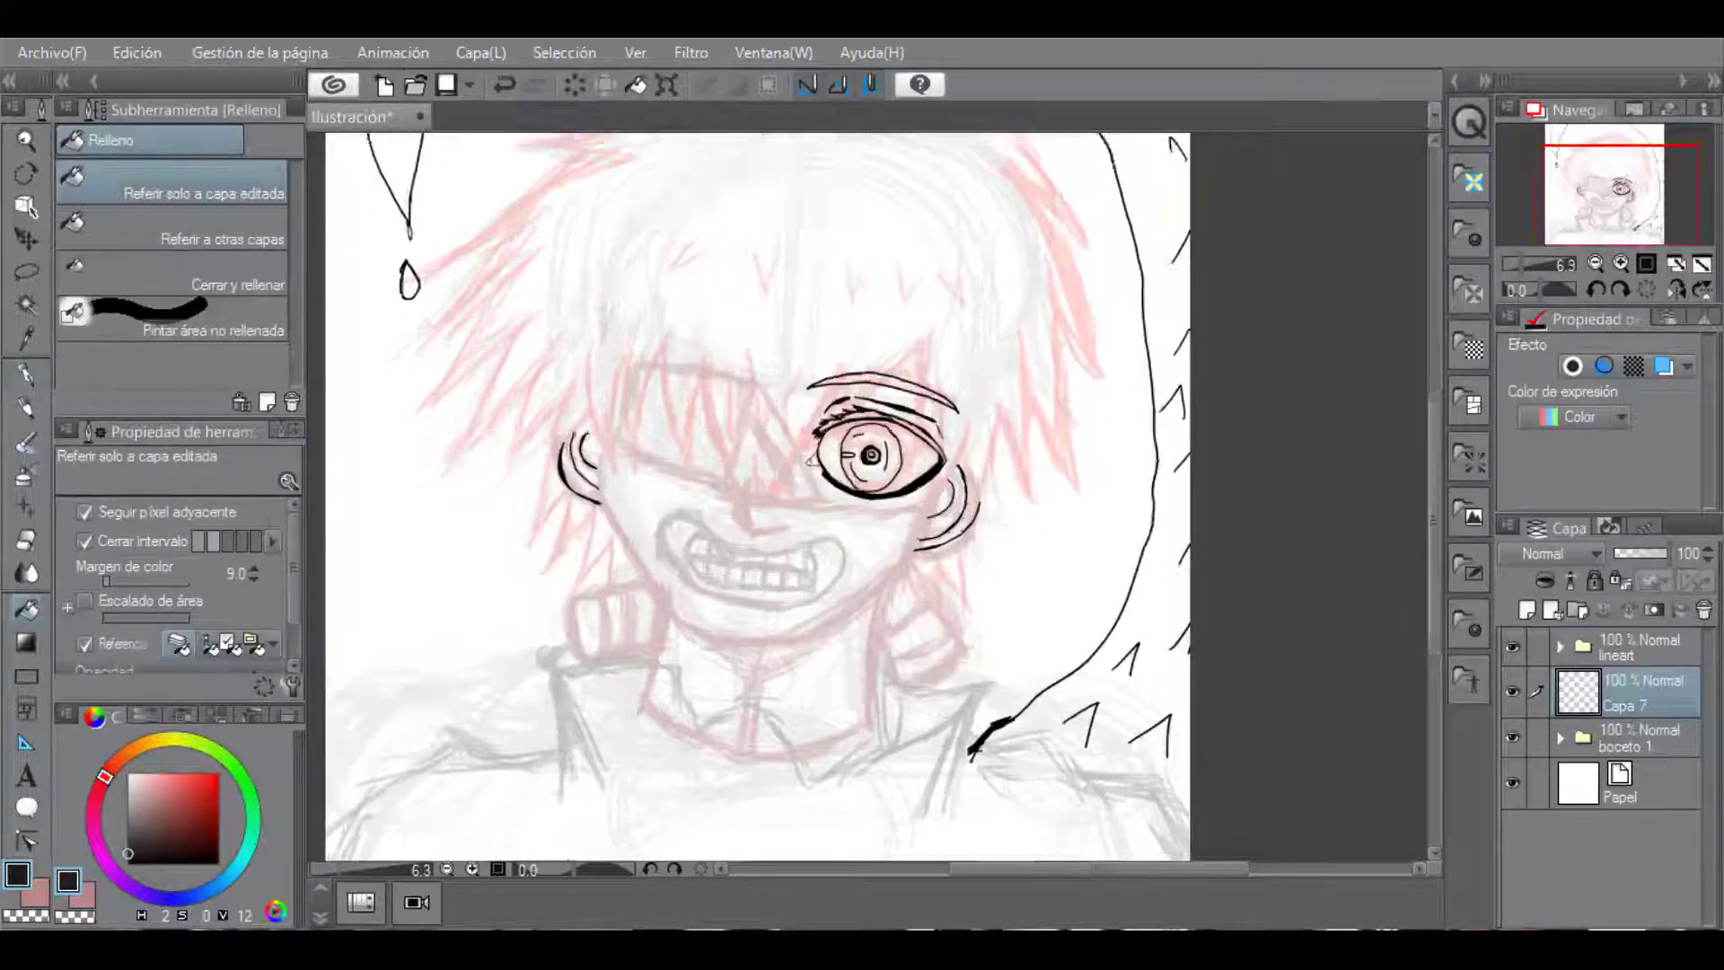
{"action": "left_click", "coordinate": [127, 864]}
{"action": "left_click", "coordinate": [975, 398]}
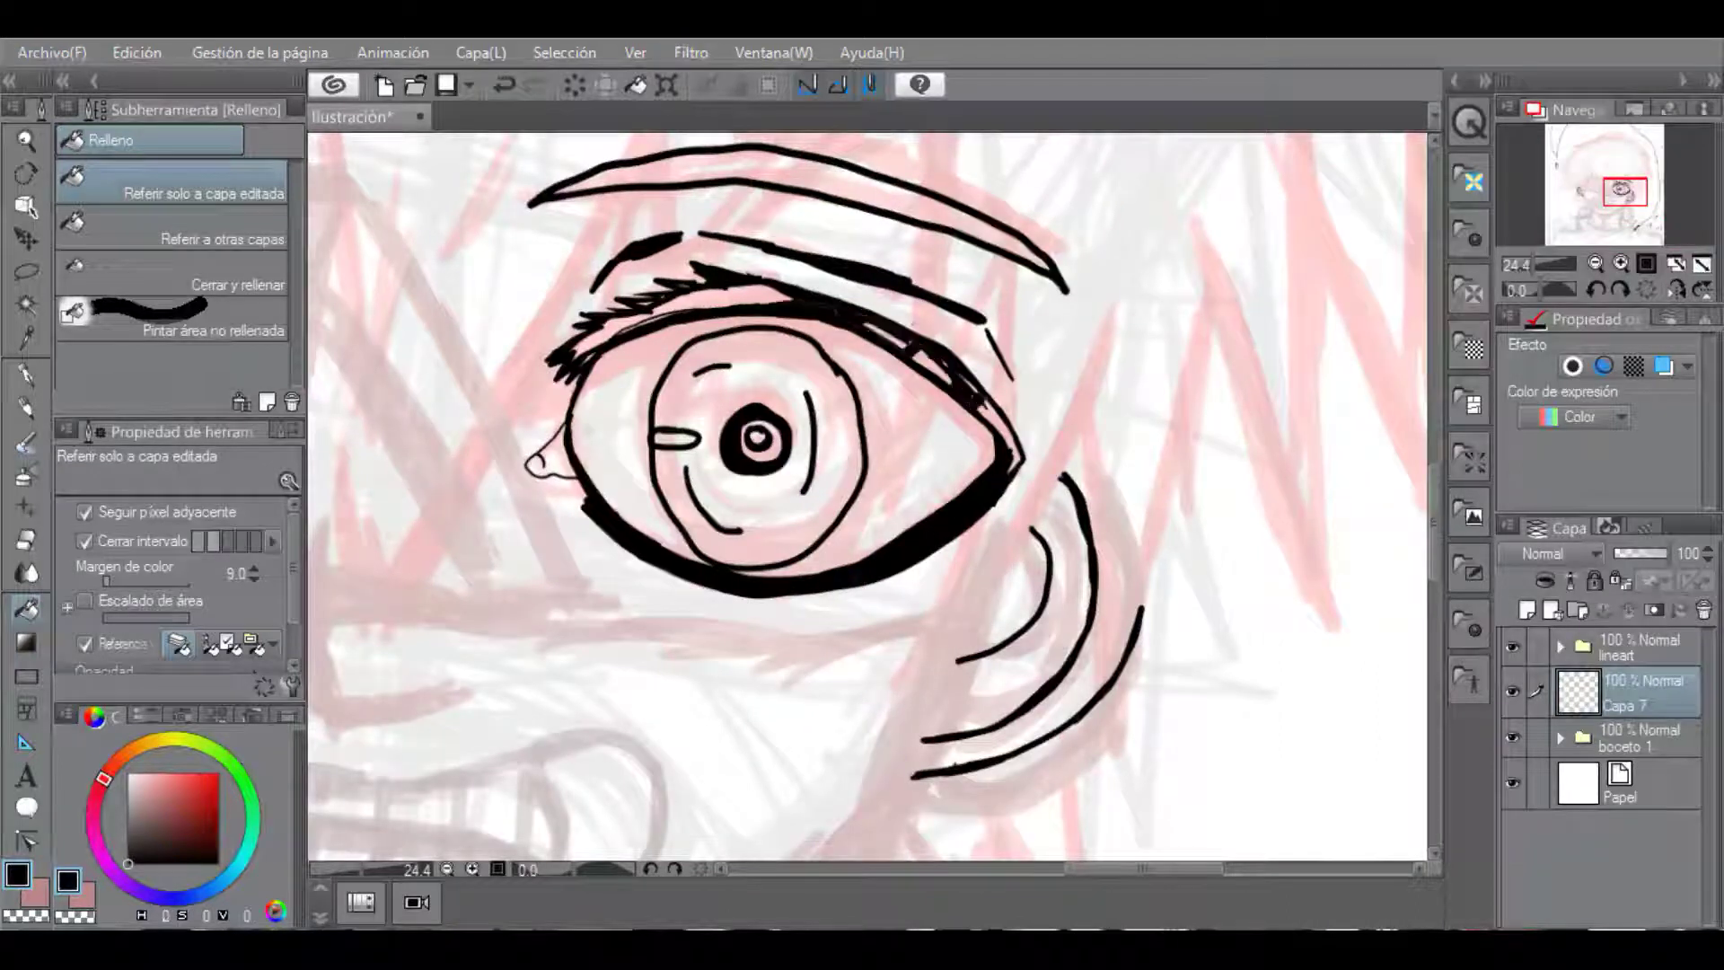
{"action": "left_click", "coordinate": [1513, 737]}
{"action": "key", "text": "ctrl+z"}
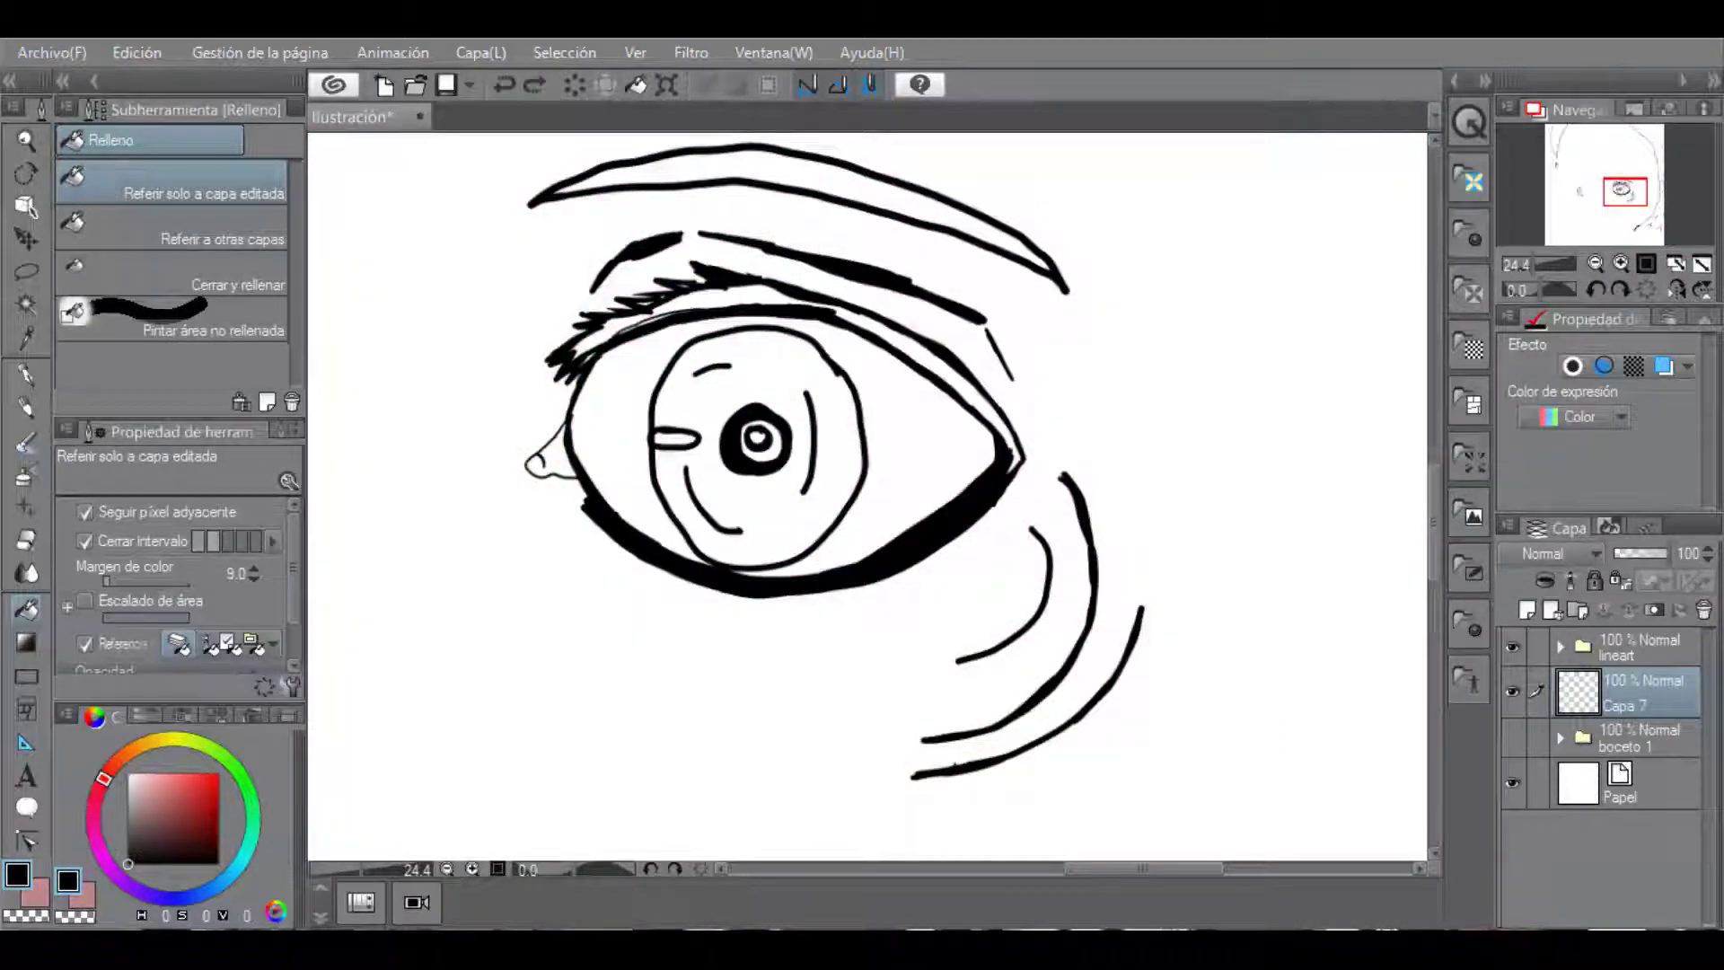
{"action": "left_click", "coordinate": [975, 399]}
Fill the white of the eye with dark grey and the iris with bright red.
{"action": "left_click_drag", "start_coordinate": [132, 856], "coordinate": [219, 773]}
{"action": "left_click", "coordinate": [919, 442]}
{"action": "left_click", "coordinate": [790, 520]}
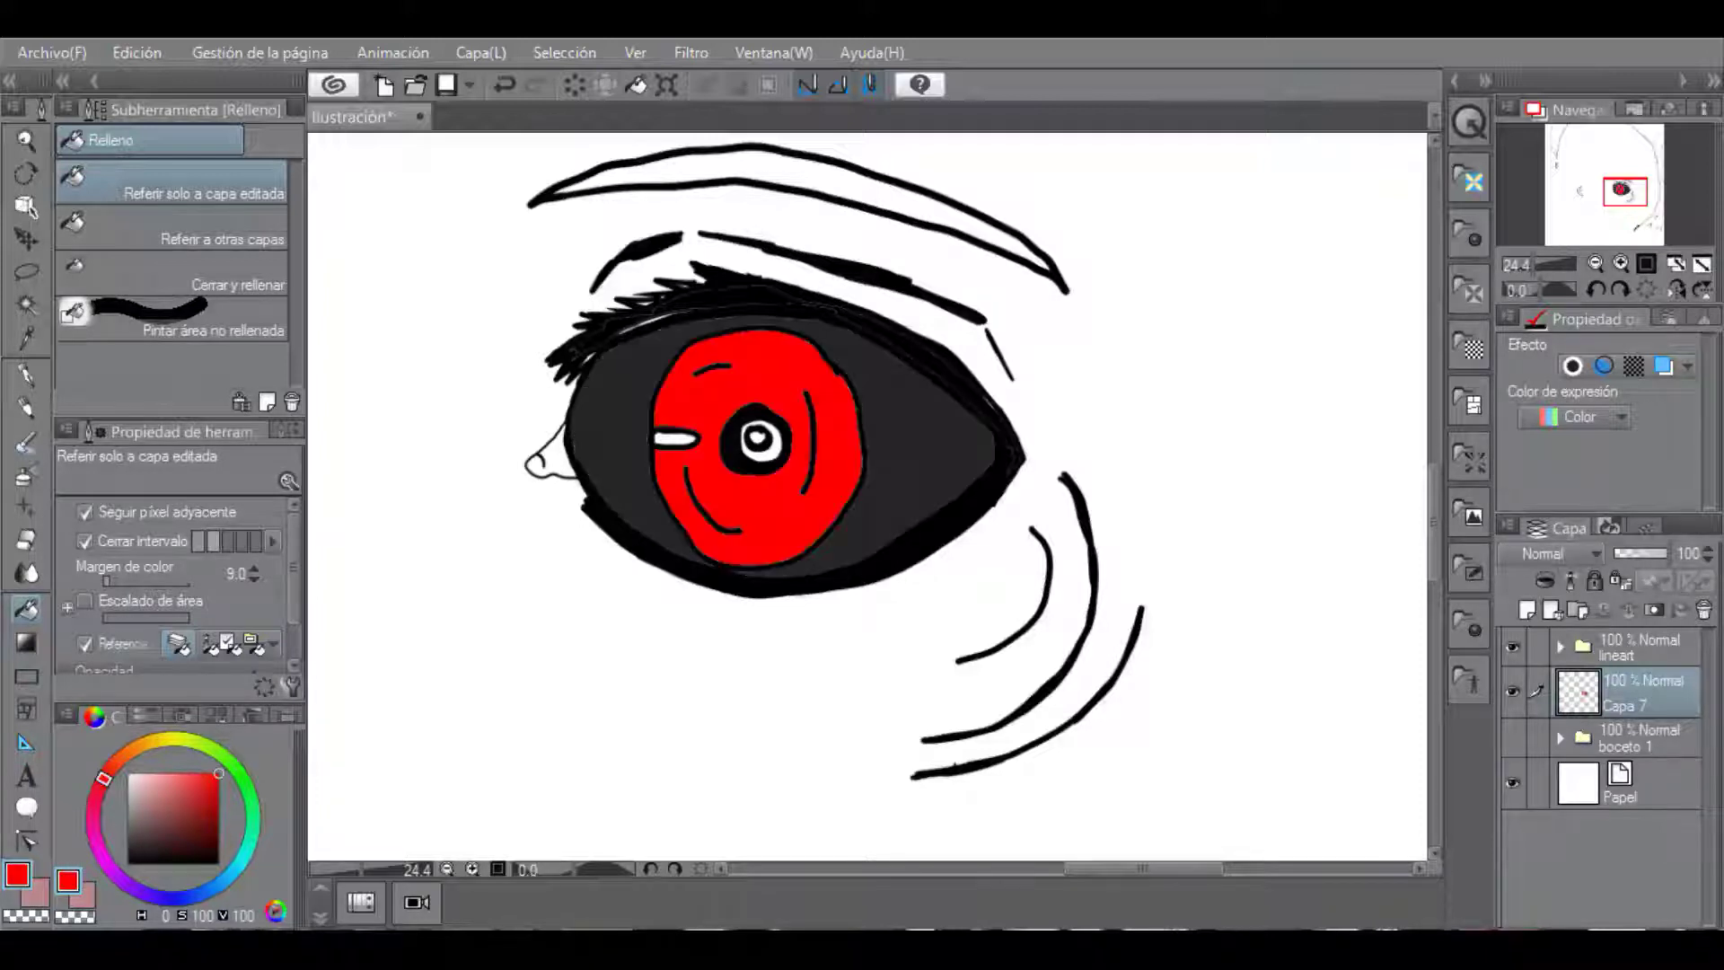
Paint the remaining gaps of the upper lid solid black with the Acuarela opaca brush at size 20.2.
{"action": "left_click", "coordinate": [26, 441]}
{"action": "right_click", "coordinate": [962, 523]}
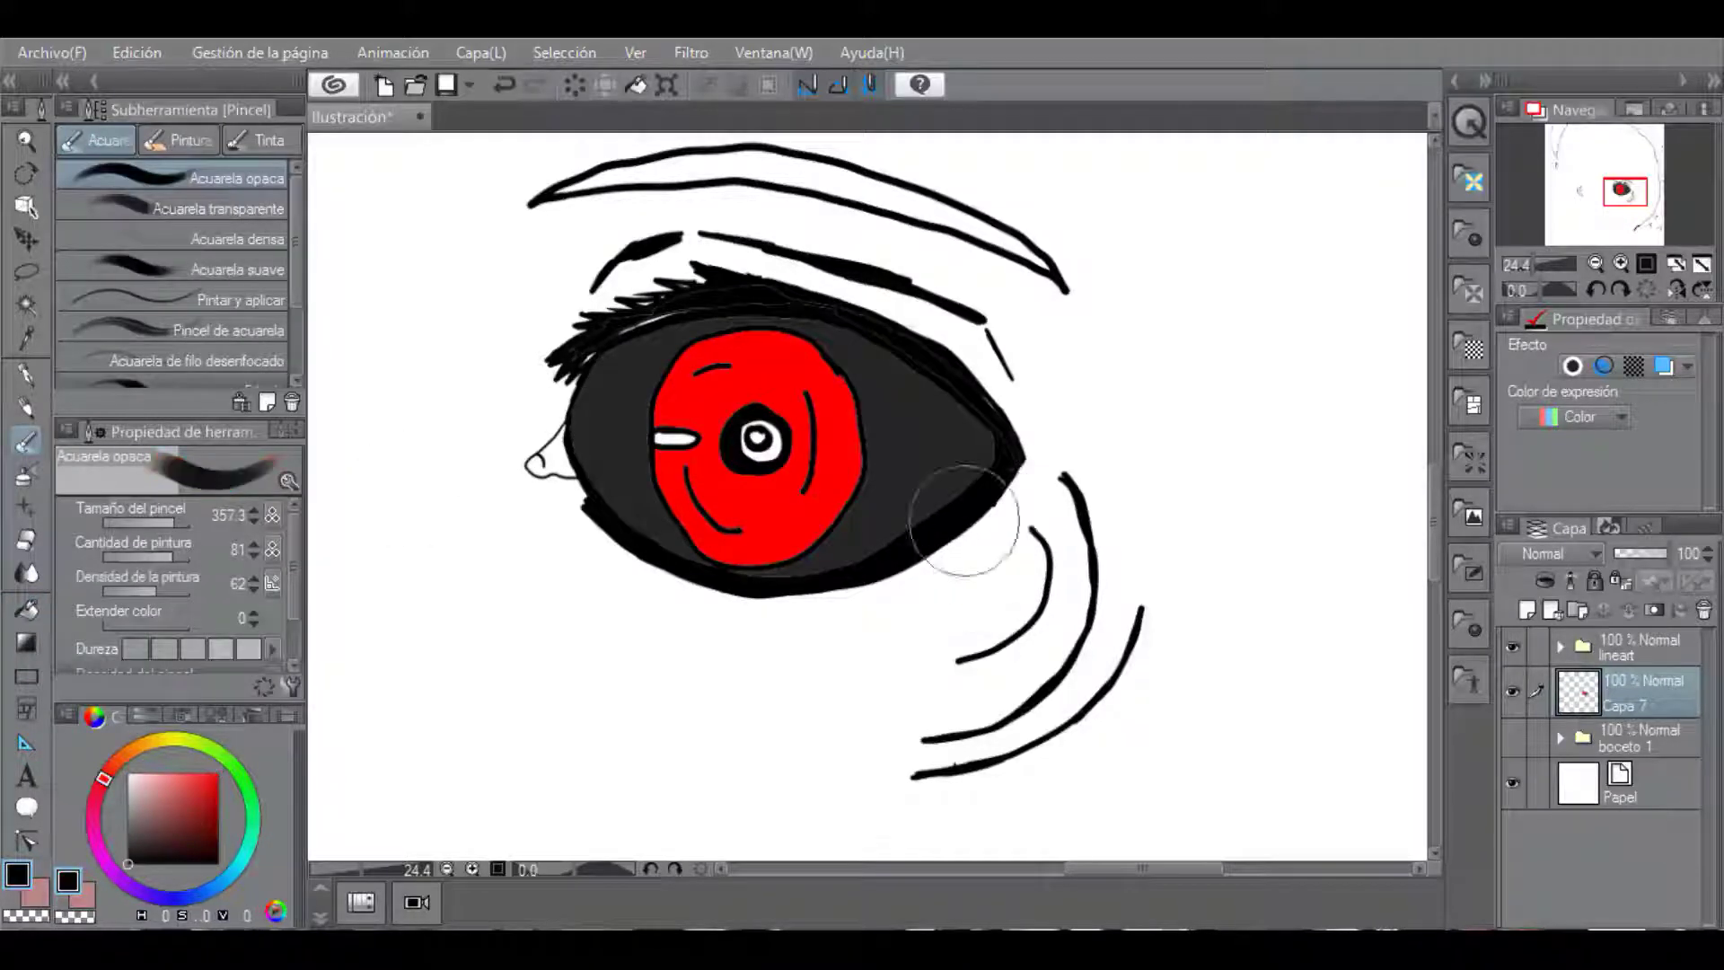
{"action": "left_click", "coordinate": [149, 523]}
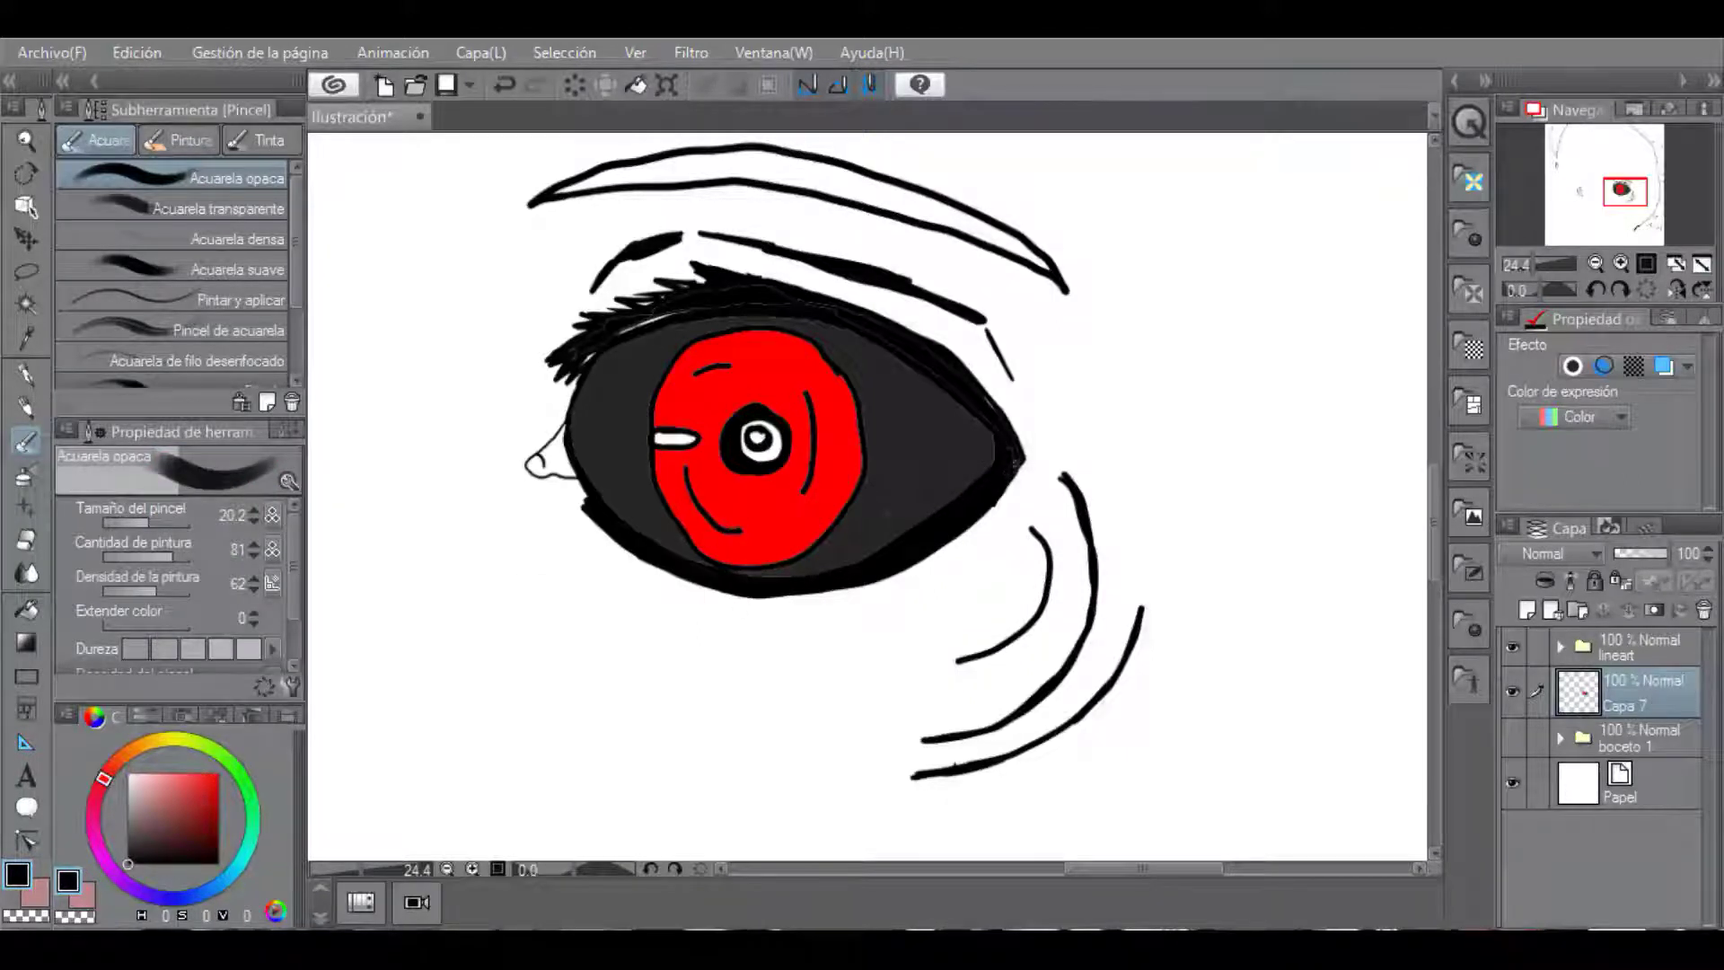
{"action": "left_click_drag", "start_coordinate": [907, 345], "coordinate": [764, 292]}
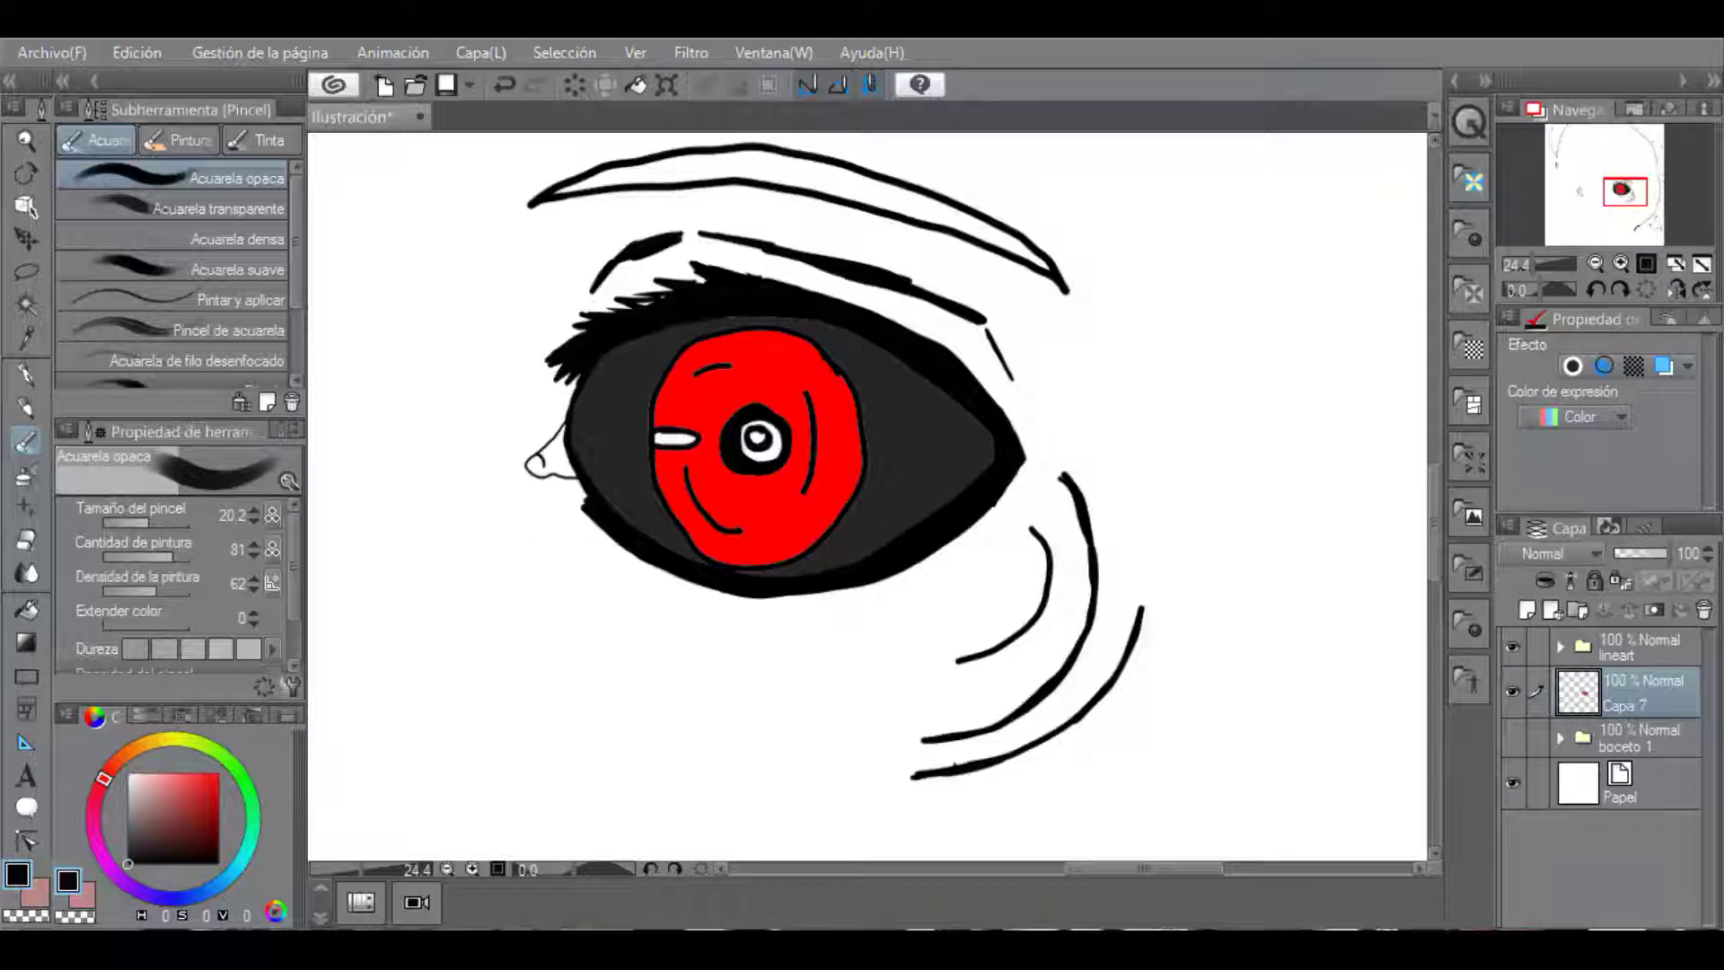
On a new layer, paint dark red shadow strokes along the curved detail lines inside the iris.
{"action": "left_click", "coordinate": [698, 544], "text": "alt"}
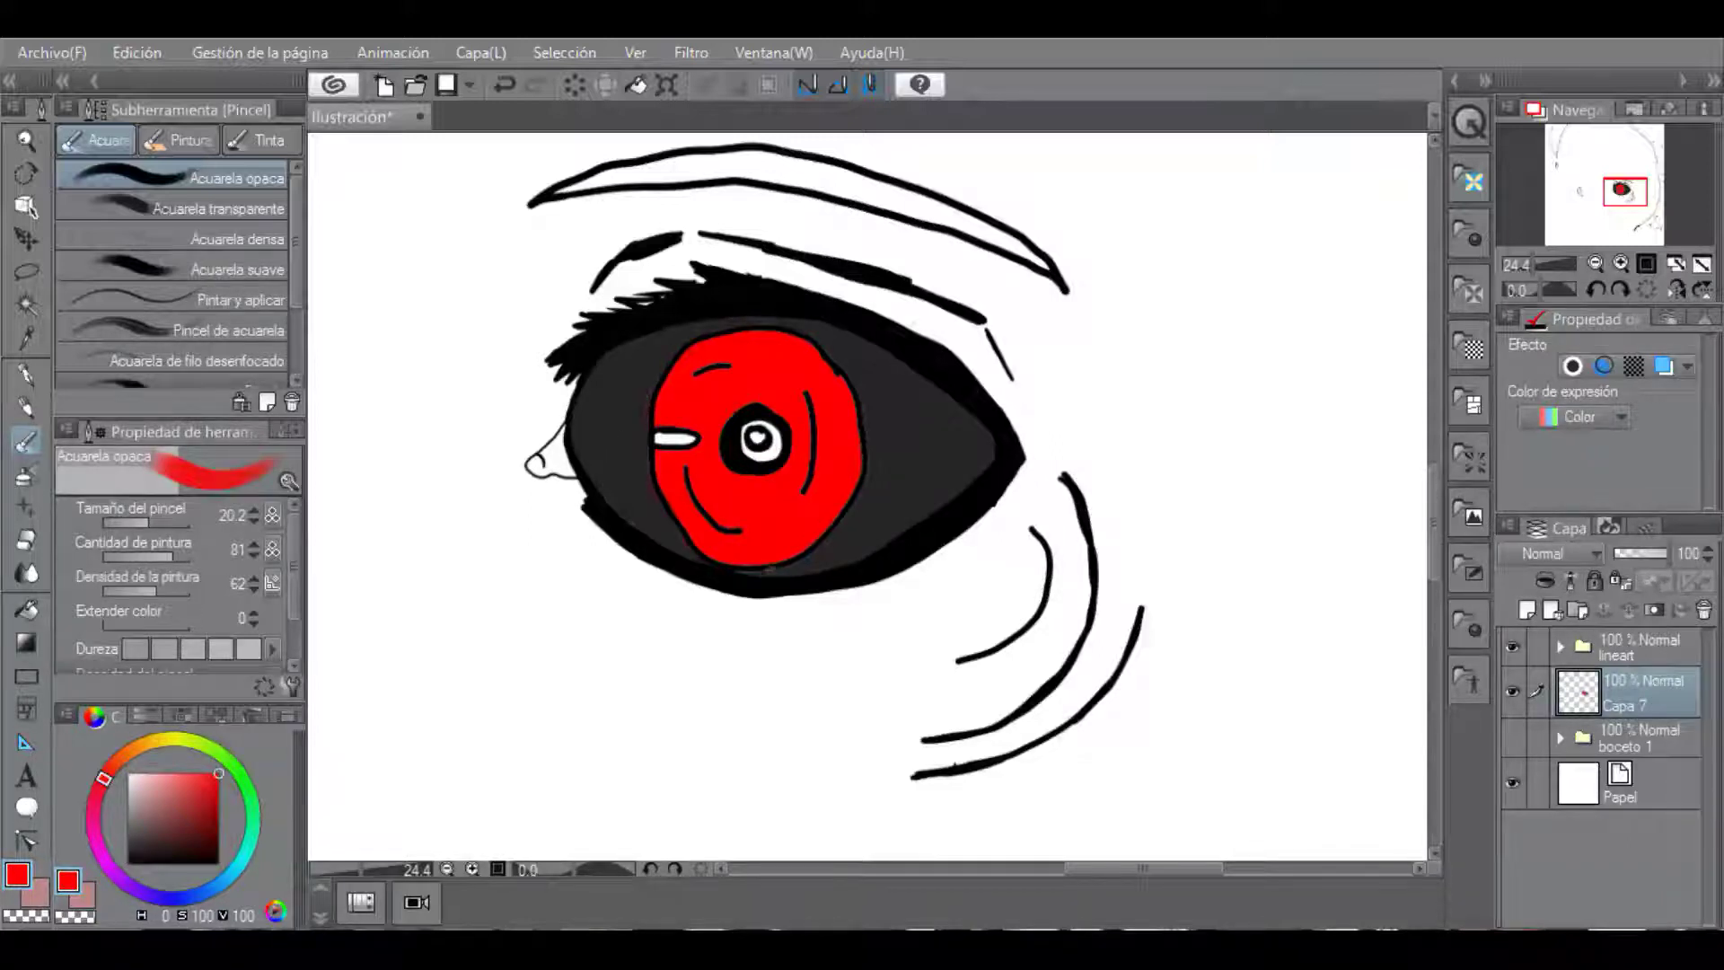
{"action": "left_click", "coordinate": [720, 528], "text": "alt"}
{"action": "key", "text": "ctrl+shift+n"}
{"action": "mouse_move", "coordinate": [733, 530]}
{"action": "left_mouse_down"}
{"action": "mouse_move", "coordinate": [692, 490]}
{"action": "mouse_move", "coordinate": [742, 532]}
{"action": "left_mouse_up"}
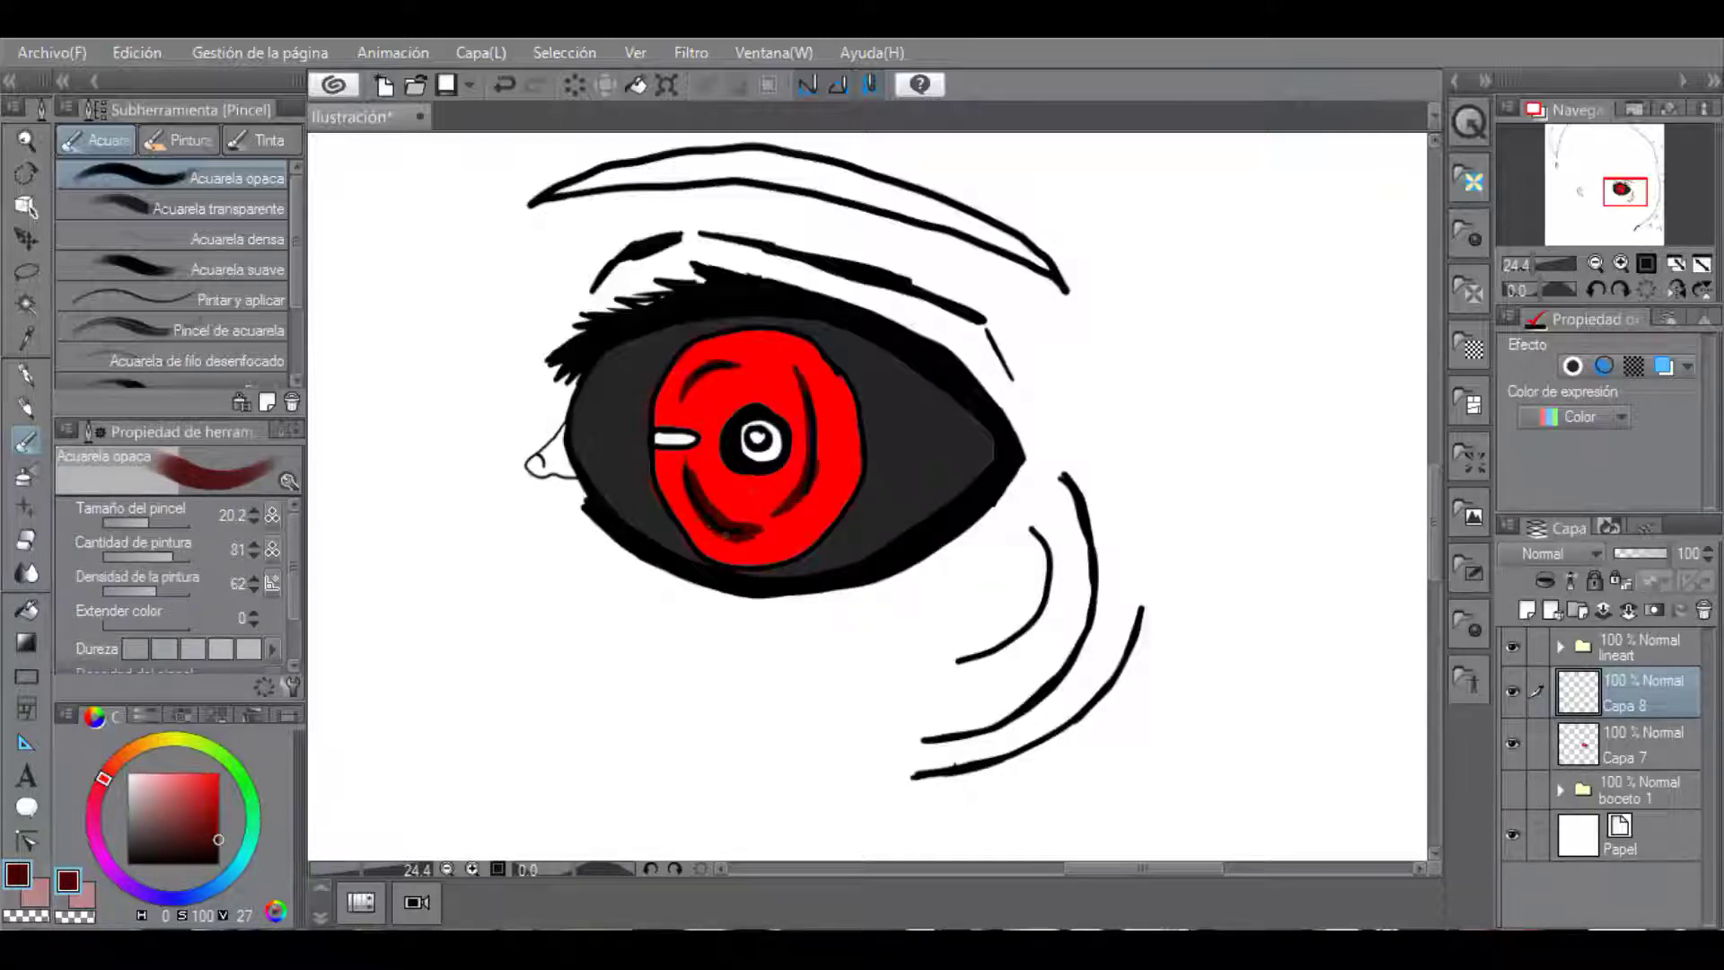
On layer Capa 5, paint a white horizontal highlight across the iris's inner edge with the Lápiz más oscuro pencil at size 113.3.
{"action": "left_click_drag", "start_coordinate": [154, 790], "coordinate": [128, 773]}
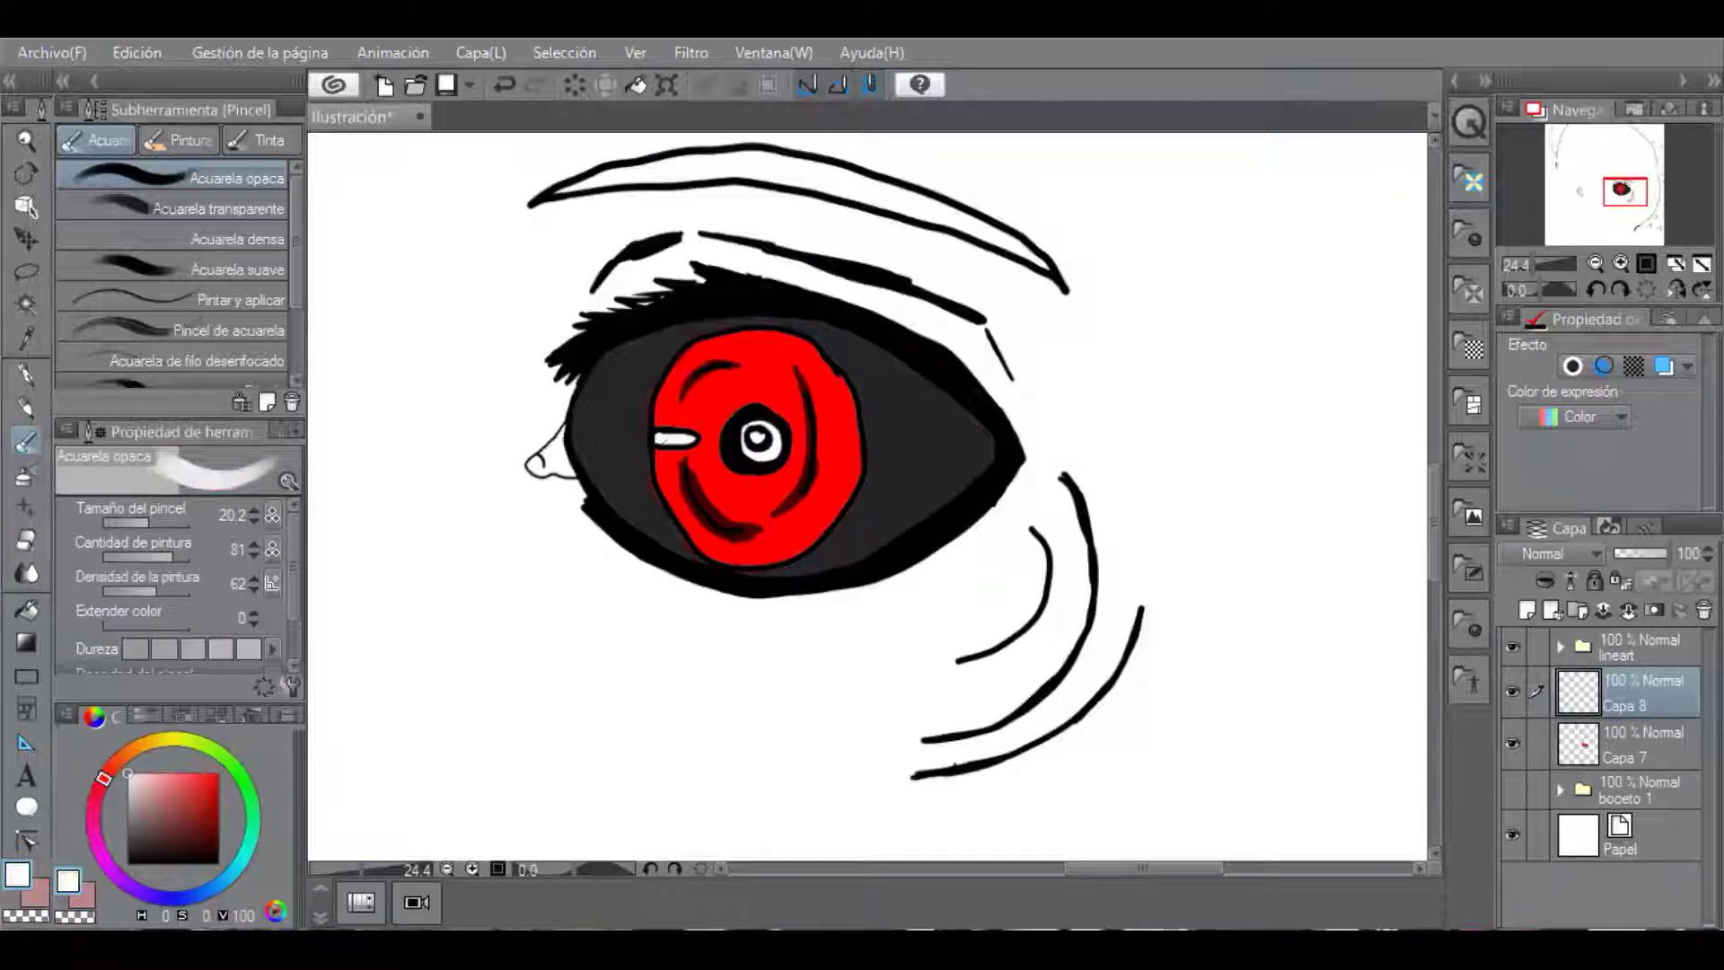
{"action": "left_click", "coordinate": [1561, 646]}
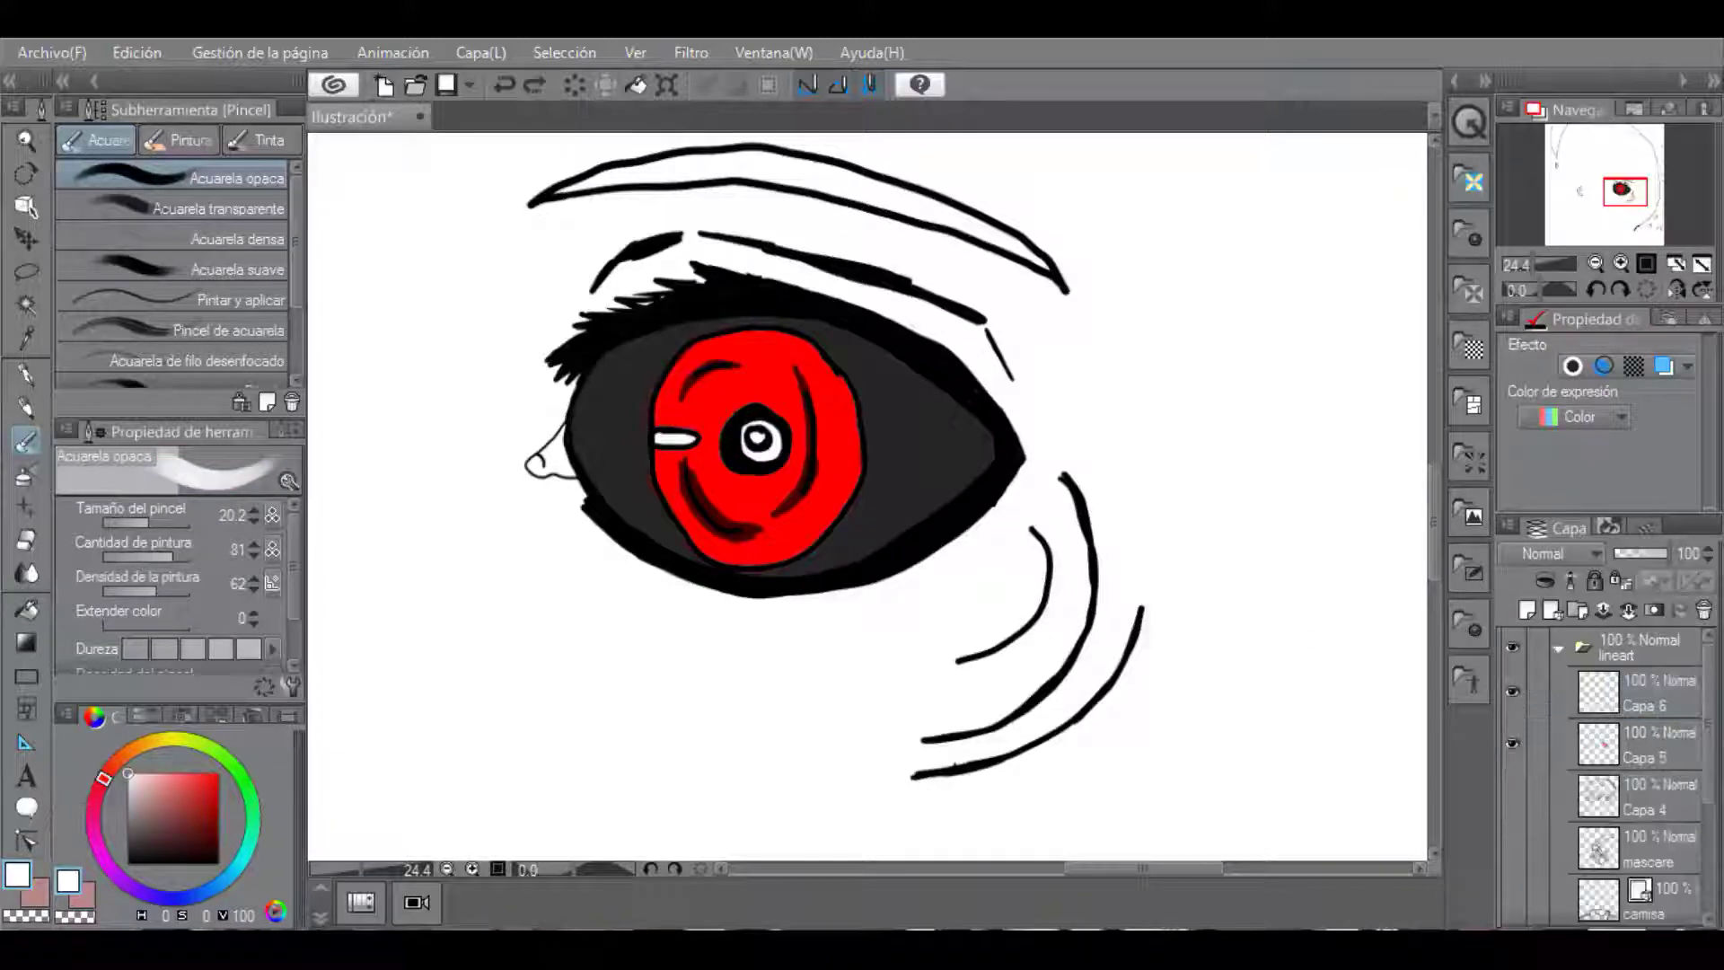
{"action": "left_click", "coordinate": [1643, 744]}
{"action": "key", "text": "p"}
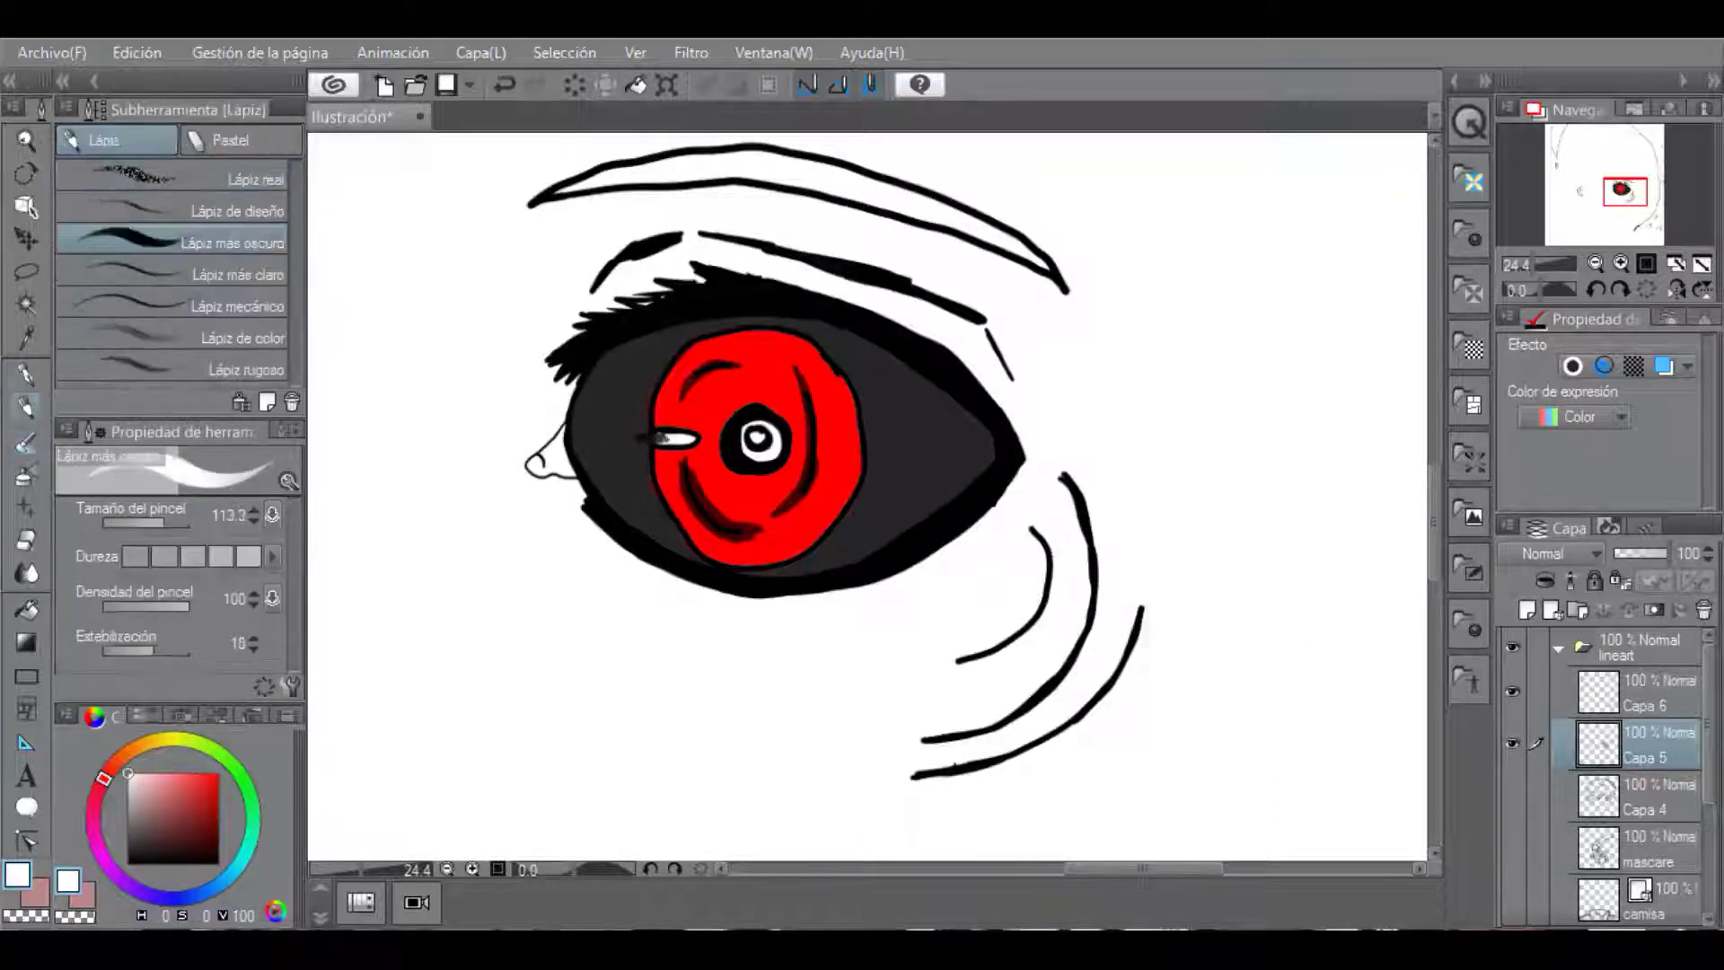
{"action": "mouse_move", "coordinate": [666, 435]}
{"action": "left_mouse_down"}
{"action": "mouse_move", "coordinate": [617, 435]}
{"action": "mouse_move", "coordinate": [686, 438]}
{"action": "mouse_move", "coordinate": [614, 438]}
{"action": "left_mouse_up"}
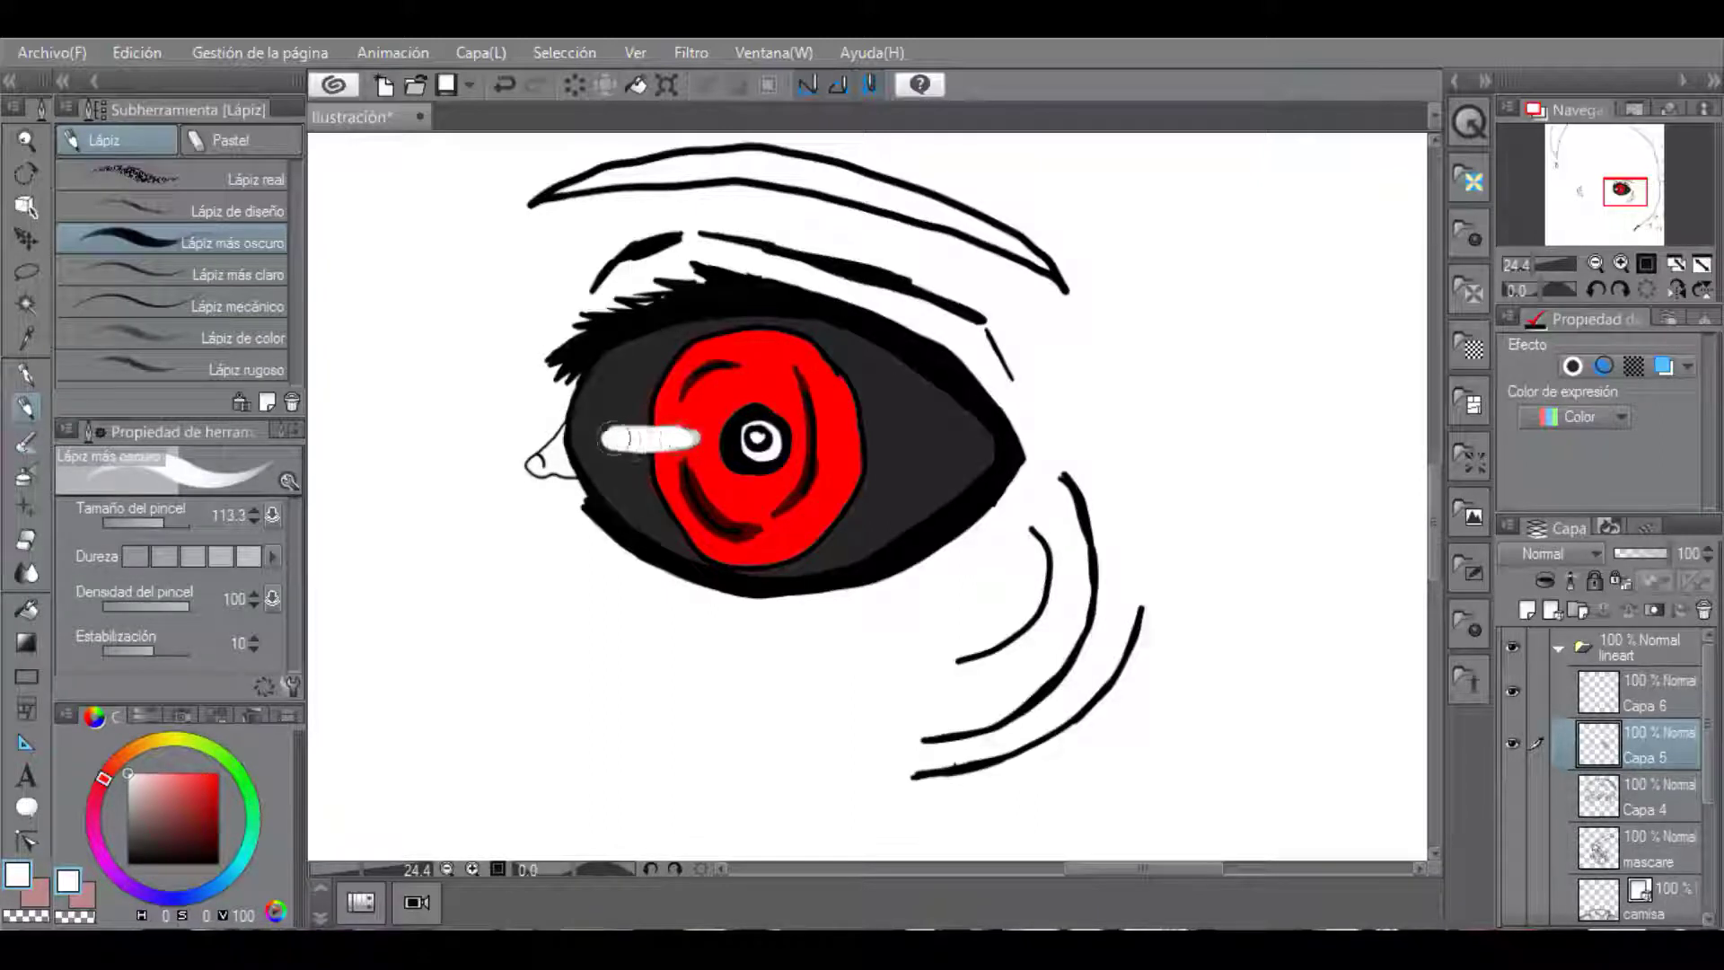
On layer Capa 7, paint over the white ring inside the pupil with black, leaving a small white centre dot.
{"action": "left_click", "coordinate": [539, 462], "text": "alt"}
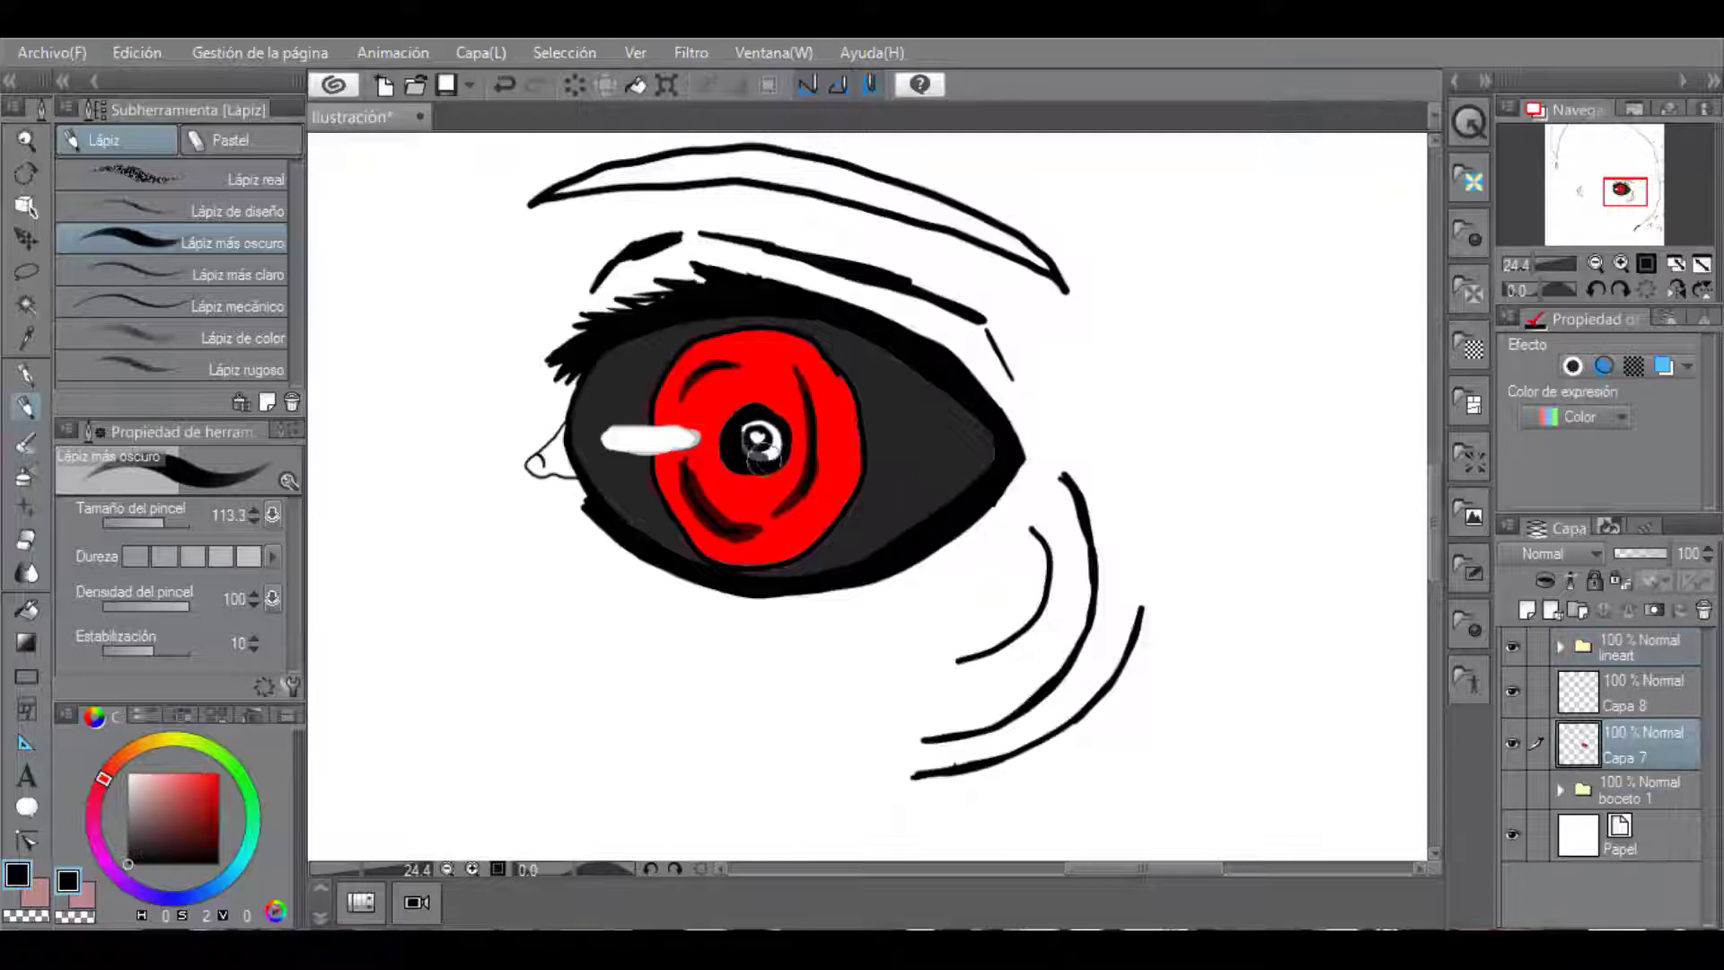
{"action": "scroll", "coordinate": [761, 454], "scroll_direction": "down", "scroll_amount": 4}
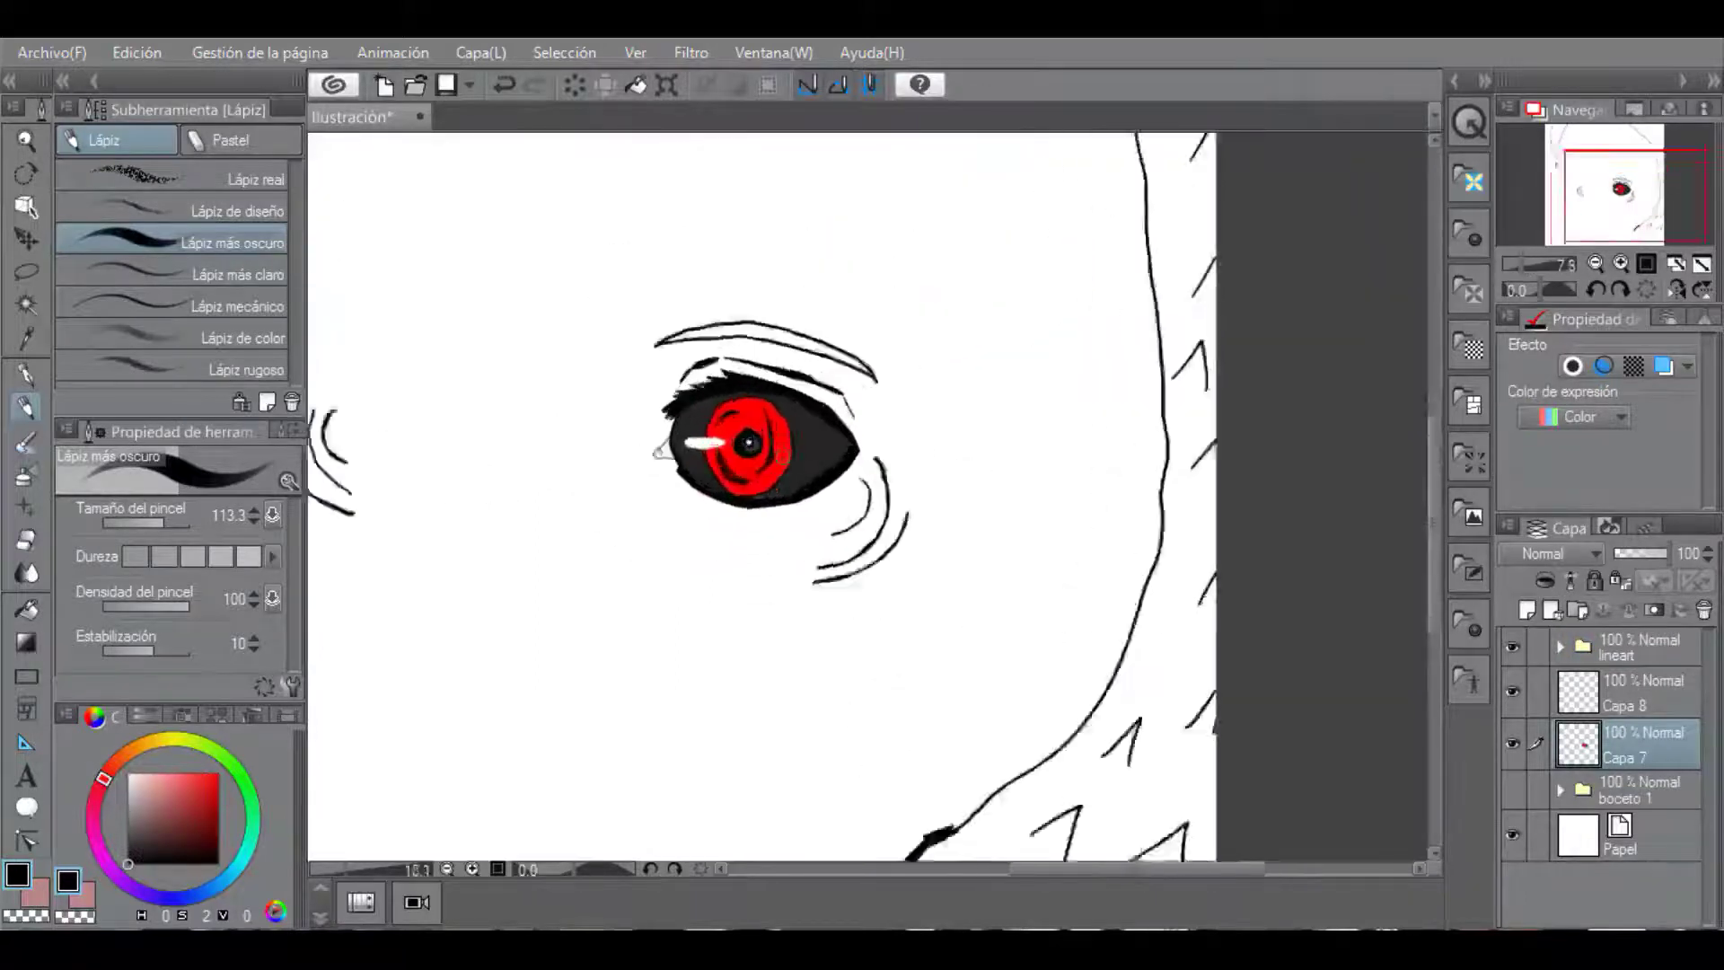
{"action": "scroll", "coordinate": [735, 442], "scroll_direction": "up", "scroll_amount": 2}
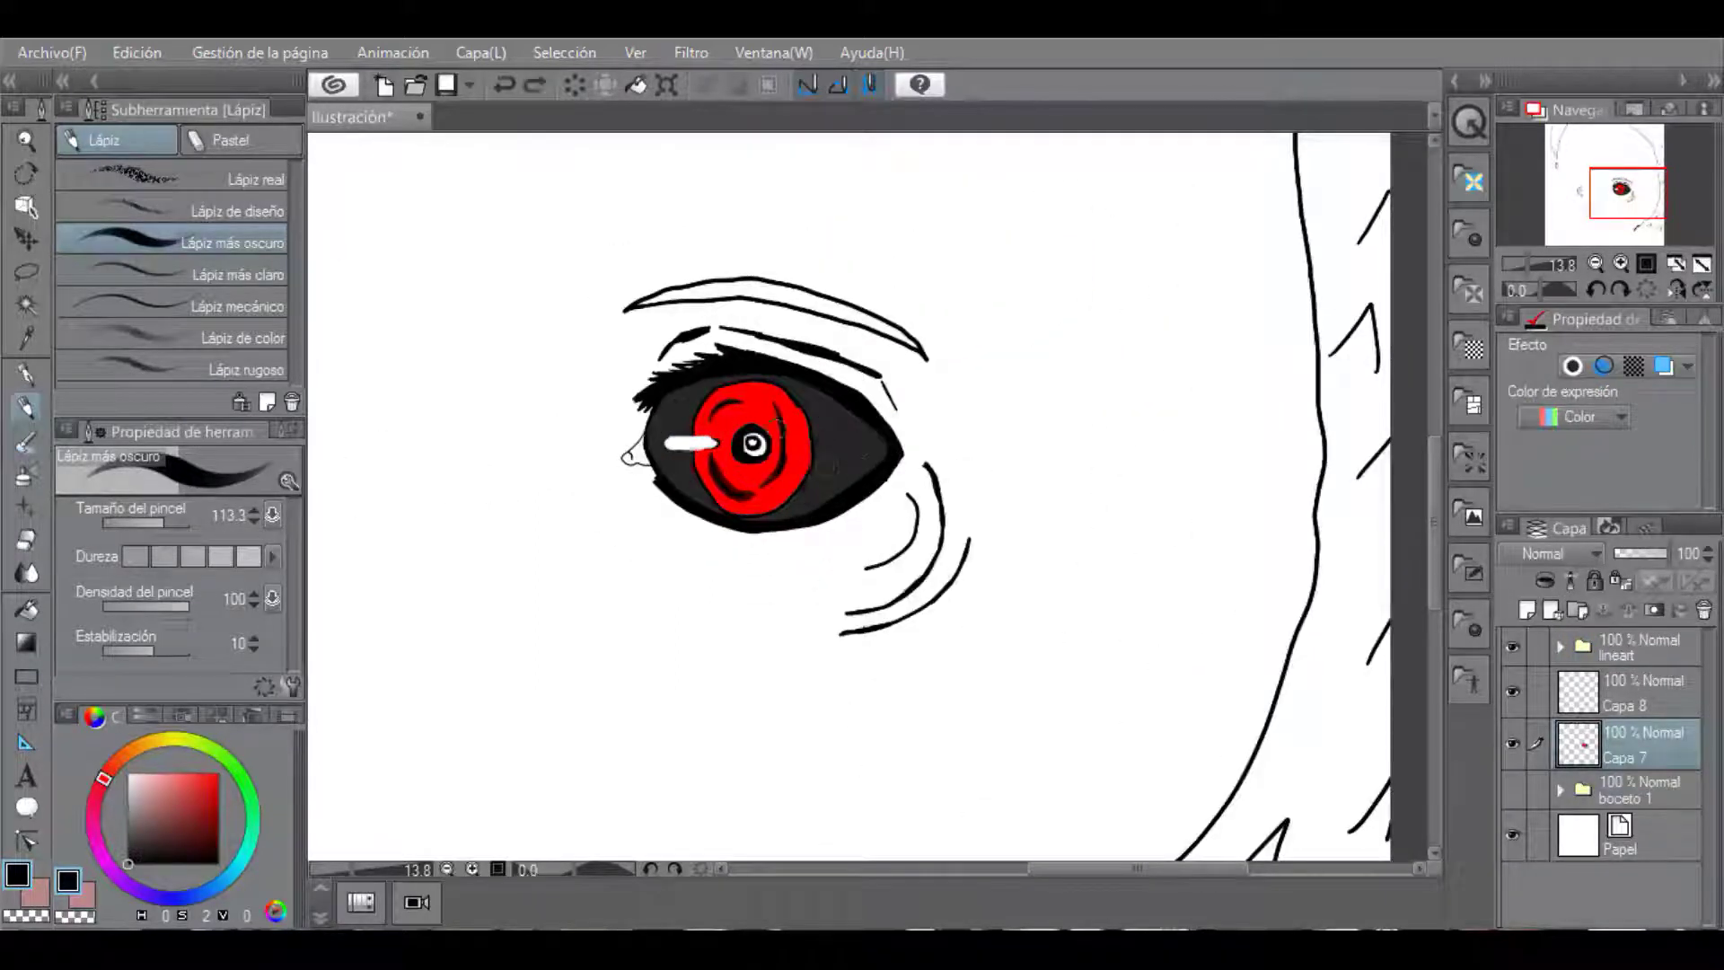
{"action": "left_click_drag", "start_coordinate": [745, 454], "coordinate": [752, 443]}
On layer Capa 5, even out and thicken the eye's horizontal highlight in white at brush size 41.5.
{"action": "left_click", "coordinate": [127, 773]}
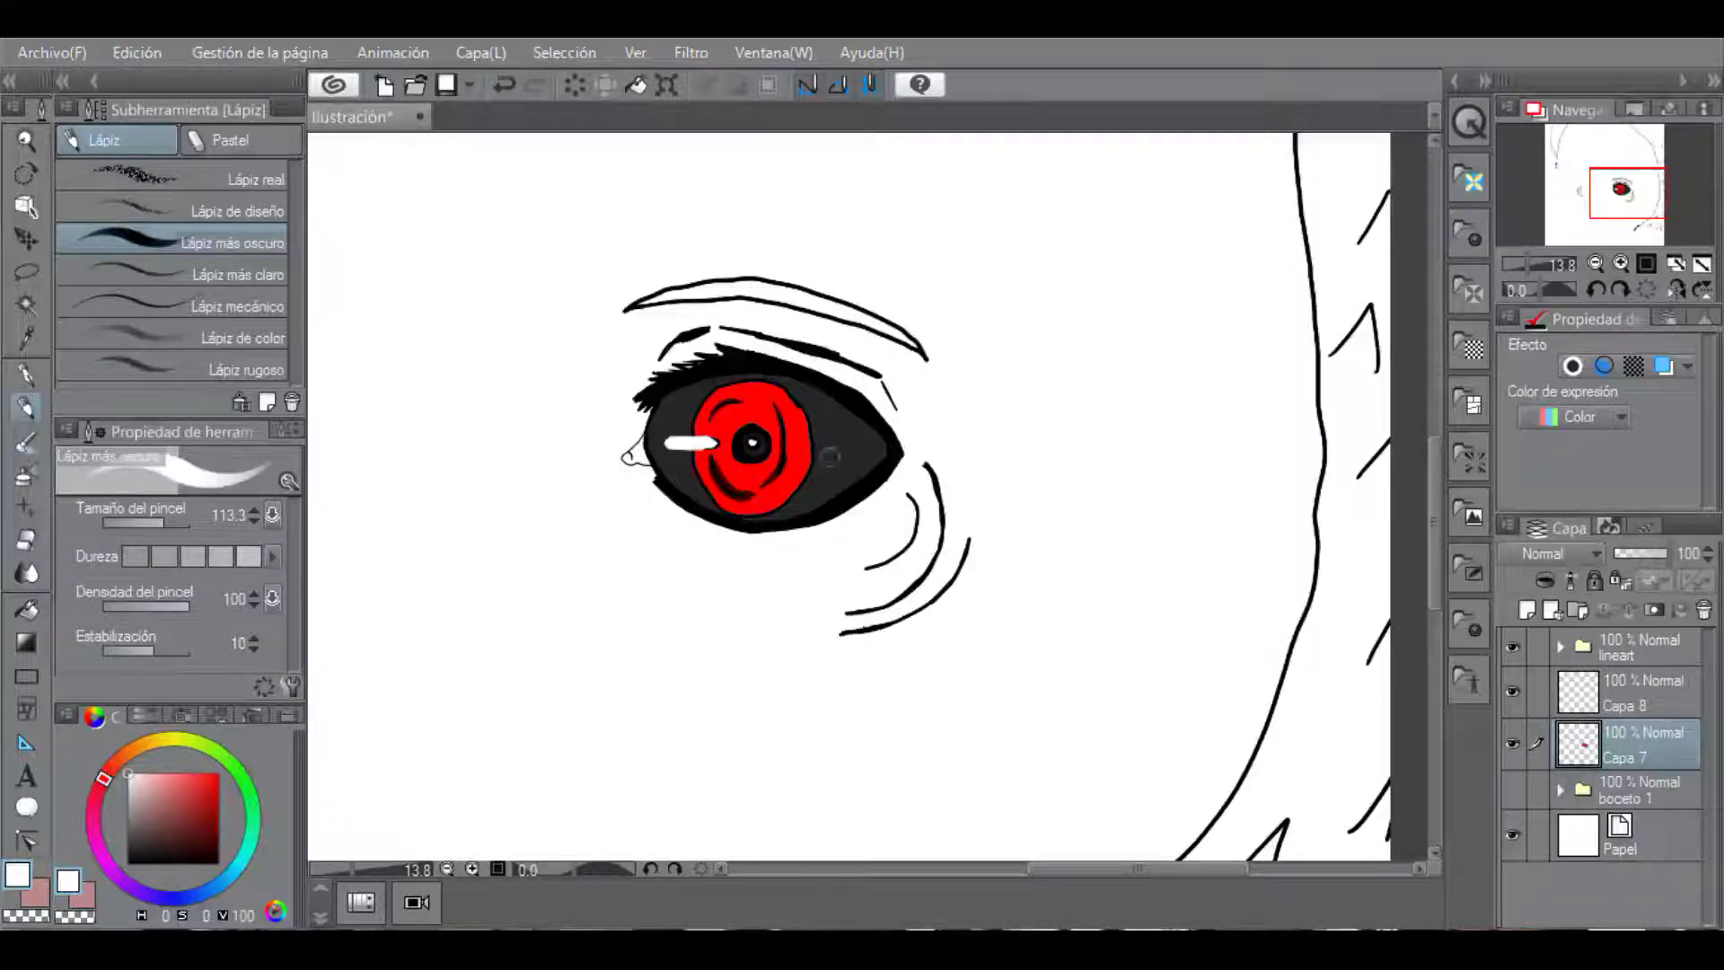
{"action": "scroll", "coordinate": [701, 439], "scroll_direction": "up", "scroll_amount": 7}
{"action": "left_click", "coordinate": [155, 523]}
{"action": "left_click_drag", "start_coordinate": [643, 451], "coordinate": [585, 459]}
{"action": "left_click", "coordinate": [1560, 646]}
{"action": "left_click", "coordinate": [1636, 744]}
{"action": "mouse_move", "coordinate": [705, 474]}
{"action": "left_mouse_down"}
{"action": "mouse_move", "coordinate": [748, 461]}
{"action": "mouse_move", "coordinate": [722, 475]}
{"action": "mouse_move", "coordinate": [744, 452]}
{"action": "mouse_move", "coordinate": [582, 446]}
{"action": "left_mouse_up"}
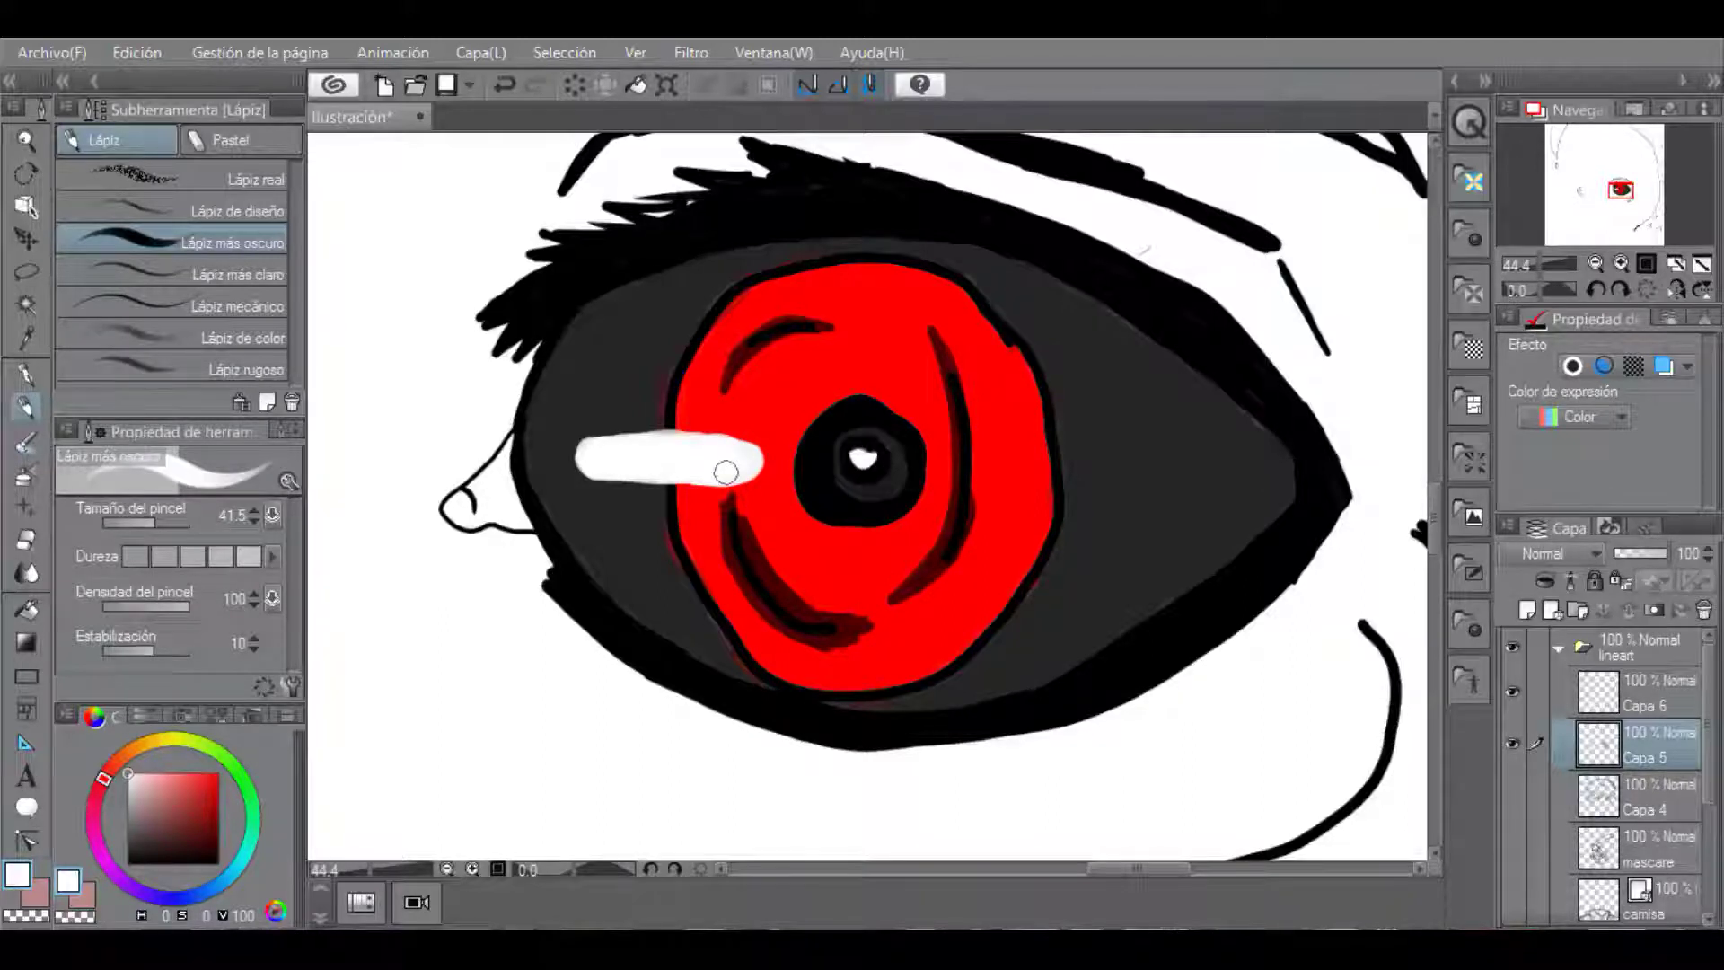
{"action": "scroll", "coordinate": [726, 471], "scroll_direction": "down", "scroll_amount": 10}
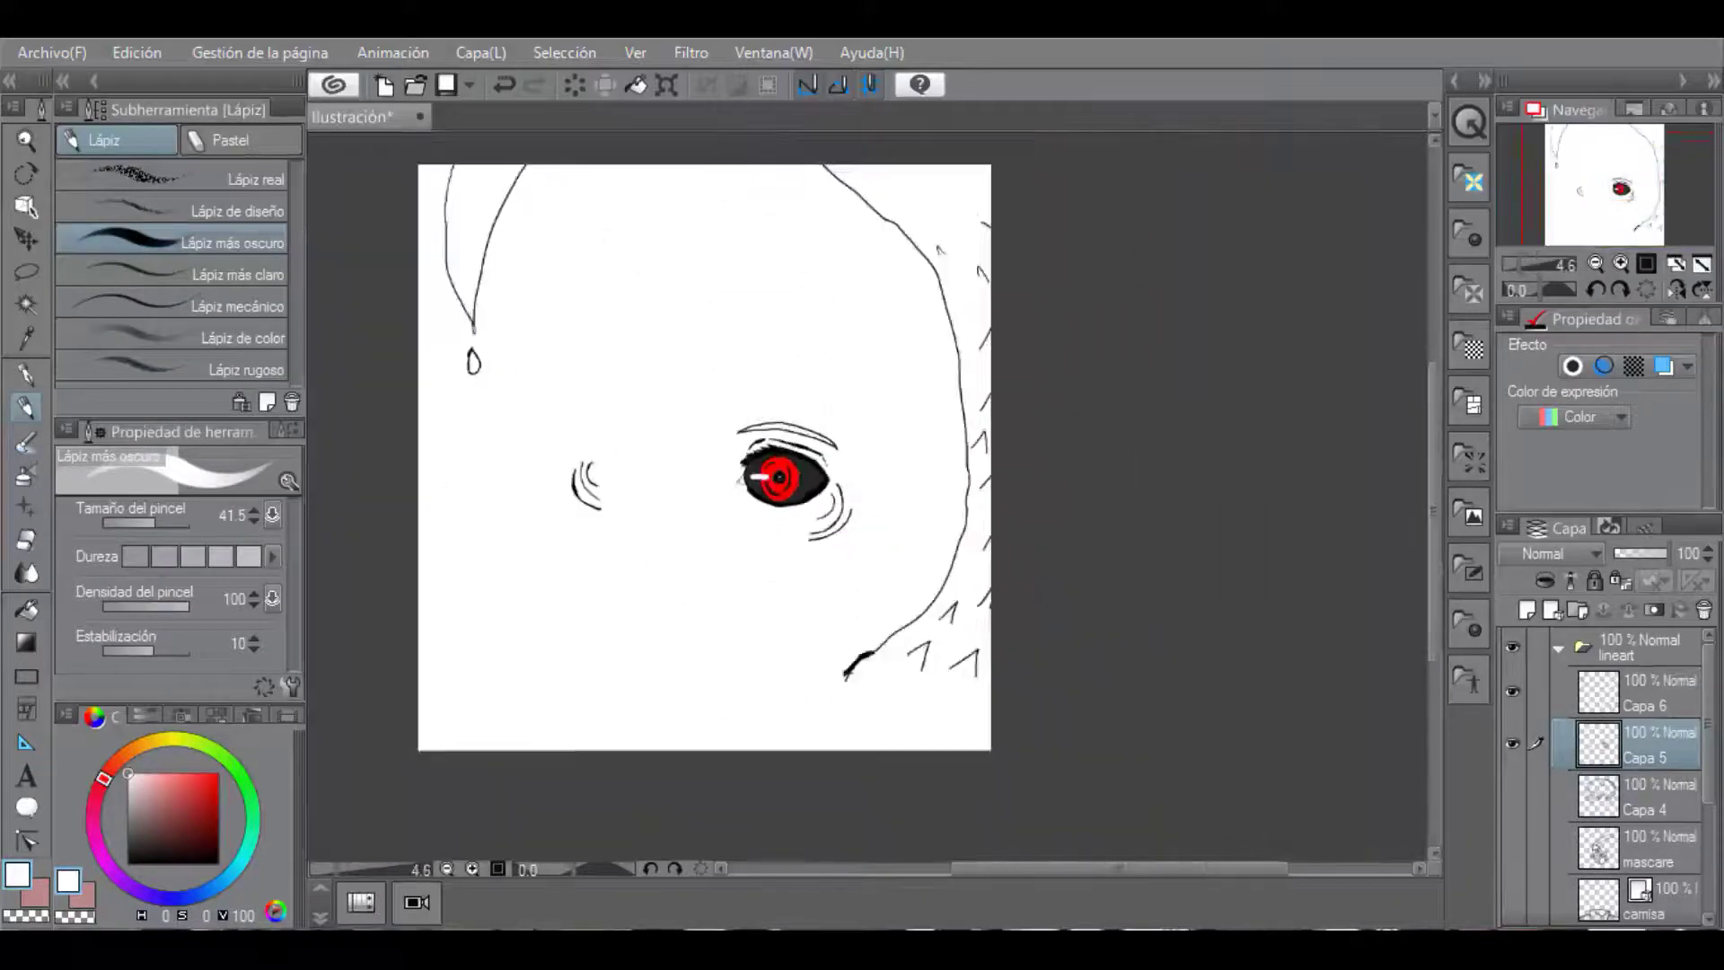
Hide the other line art layers and add a new layer between Capa 8 and Capa 7.
{"action": "left_click", "coordinate": [1559, 649]}
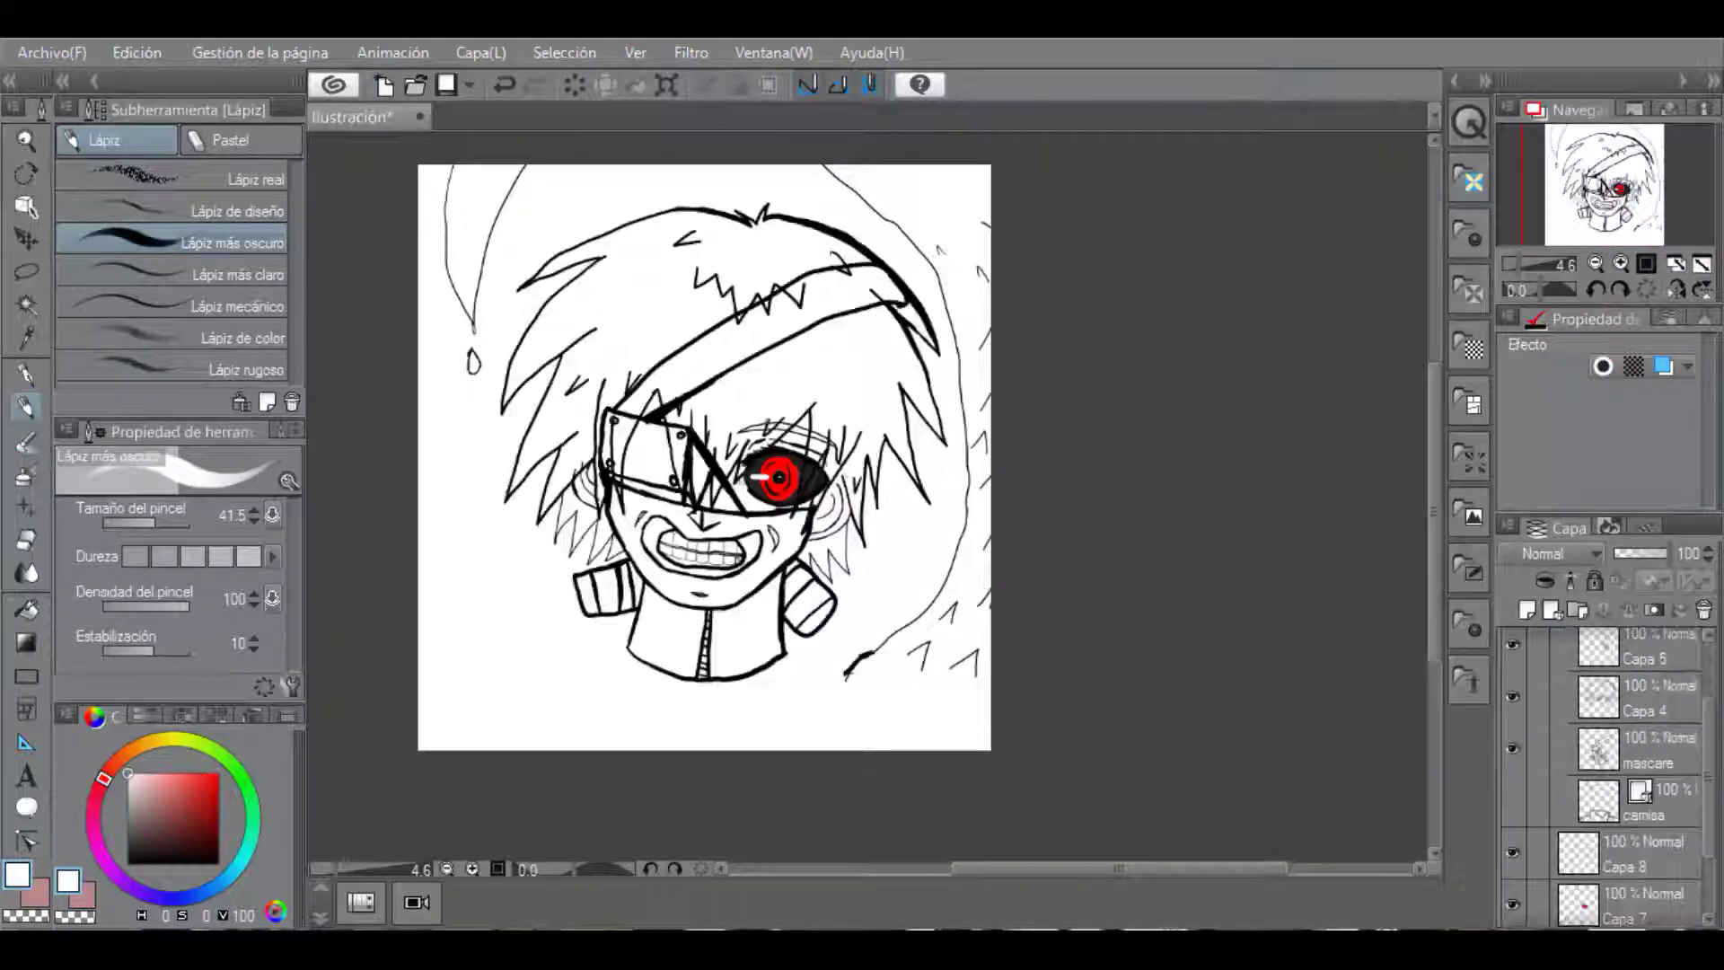
{"action": "left_click", "coordinate": [1512, 696]}
{"action": "left_click", "coordinate": [1526, 610]}
{"action": "left_click_drag", "start_coordinate": [1598, 651], "coordinate": [1598, 784]}
{"action": "scroll", "coordinate": [1601, 777], "scroll_direction": "up", "scroll_amount": 5}
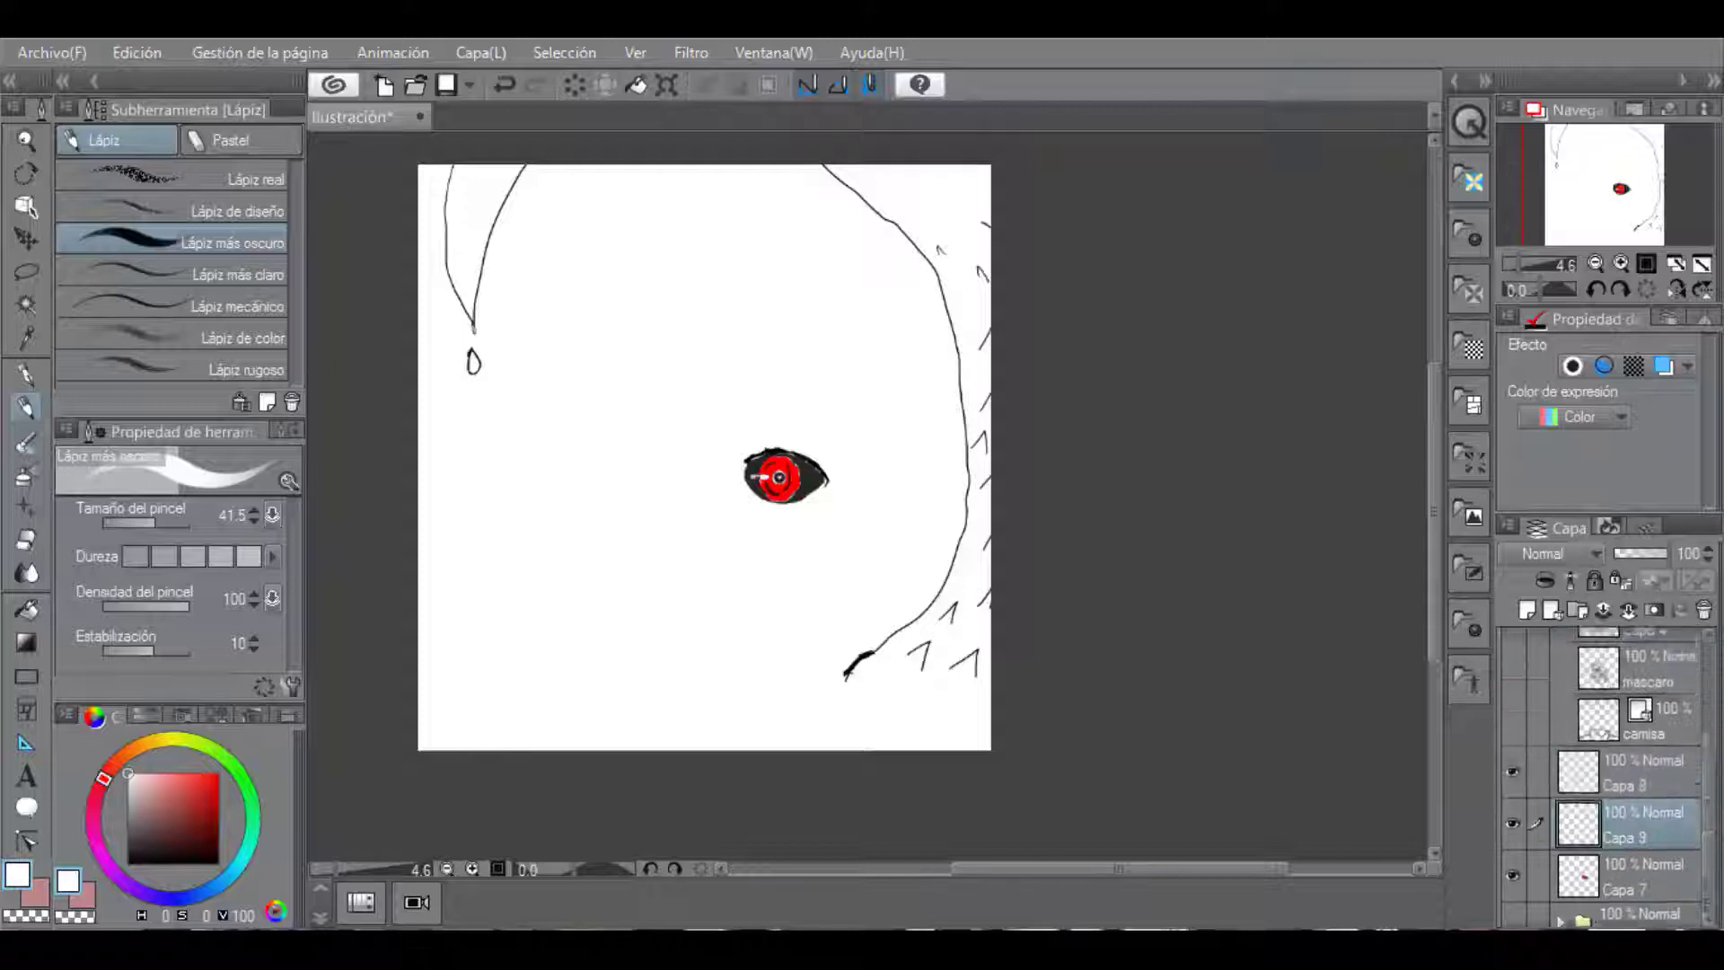
Show the hair line art on Capa 4, hide Capa 6, and try a mid-grey fill with the Relleno tool.
{"action": "left_click", "coordinate": [1512, 795]}
{"action": "left_click", "coordinate": [26, 609]}
{"action": "left_click_drag", "start_coordinate": [128, 773], "coordinate": [127, 807]}
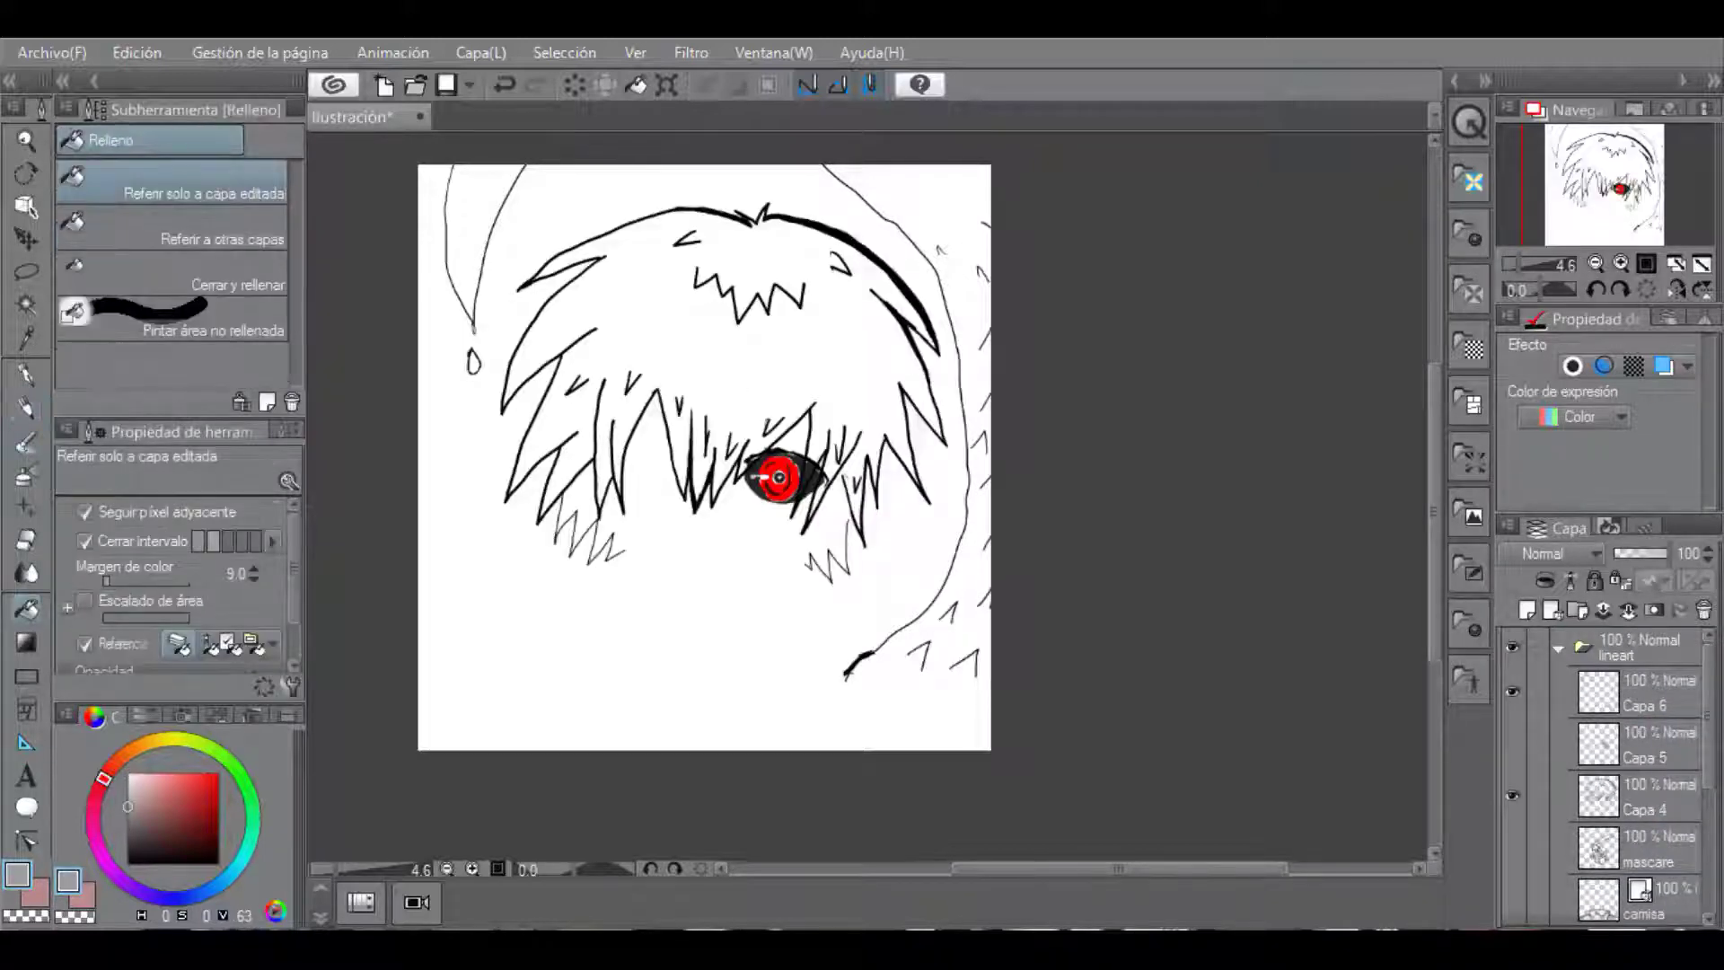
{"action": "left_click", "coordinate": [1513, 691]}
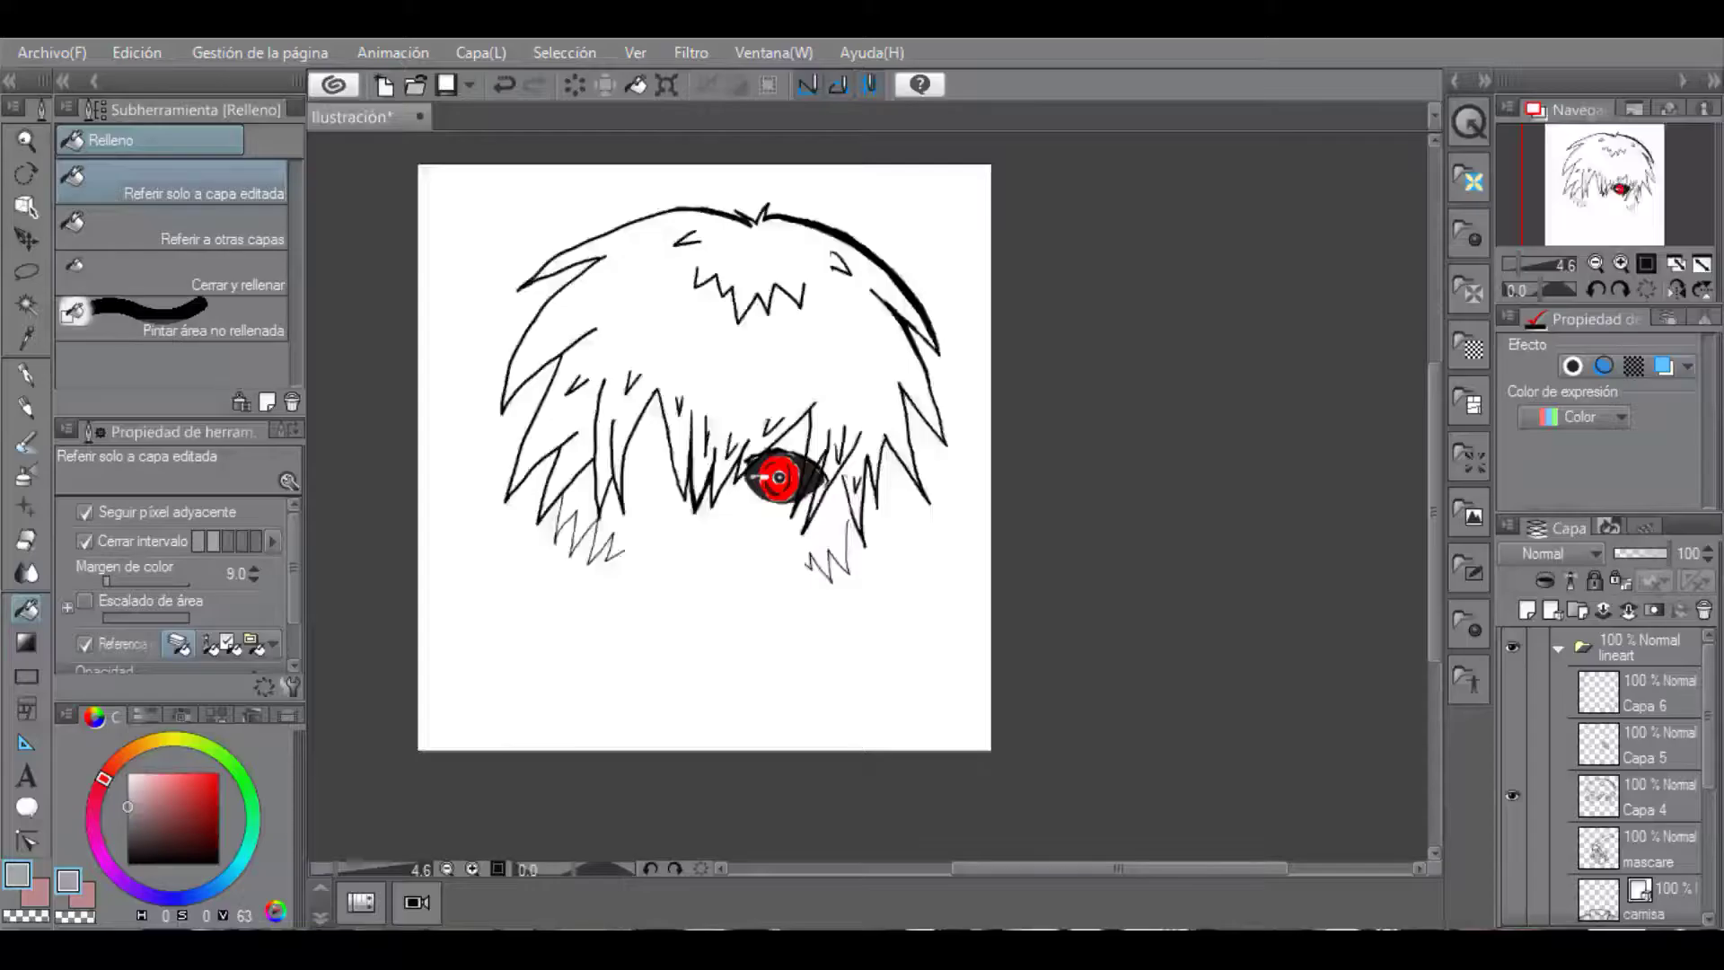
{"action": "left_click", "coordinate": [779, 477]}
{"action": "key", "text": "ctrl+z"}
Show the mascare layer and enable area scaling at 10 for the fill tool.
{"action": "scroll", "coordinate": [1513, 835], "scroll_direction": "down", "scroll_amount": 1}
{"action": "left_click", "coordinate": [1513, 816]}
{"action": "scroll", "coordinate": [1513, 815], "scroll_direction": "up", "scroll_amount": 1}
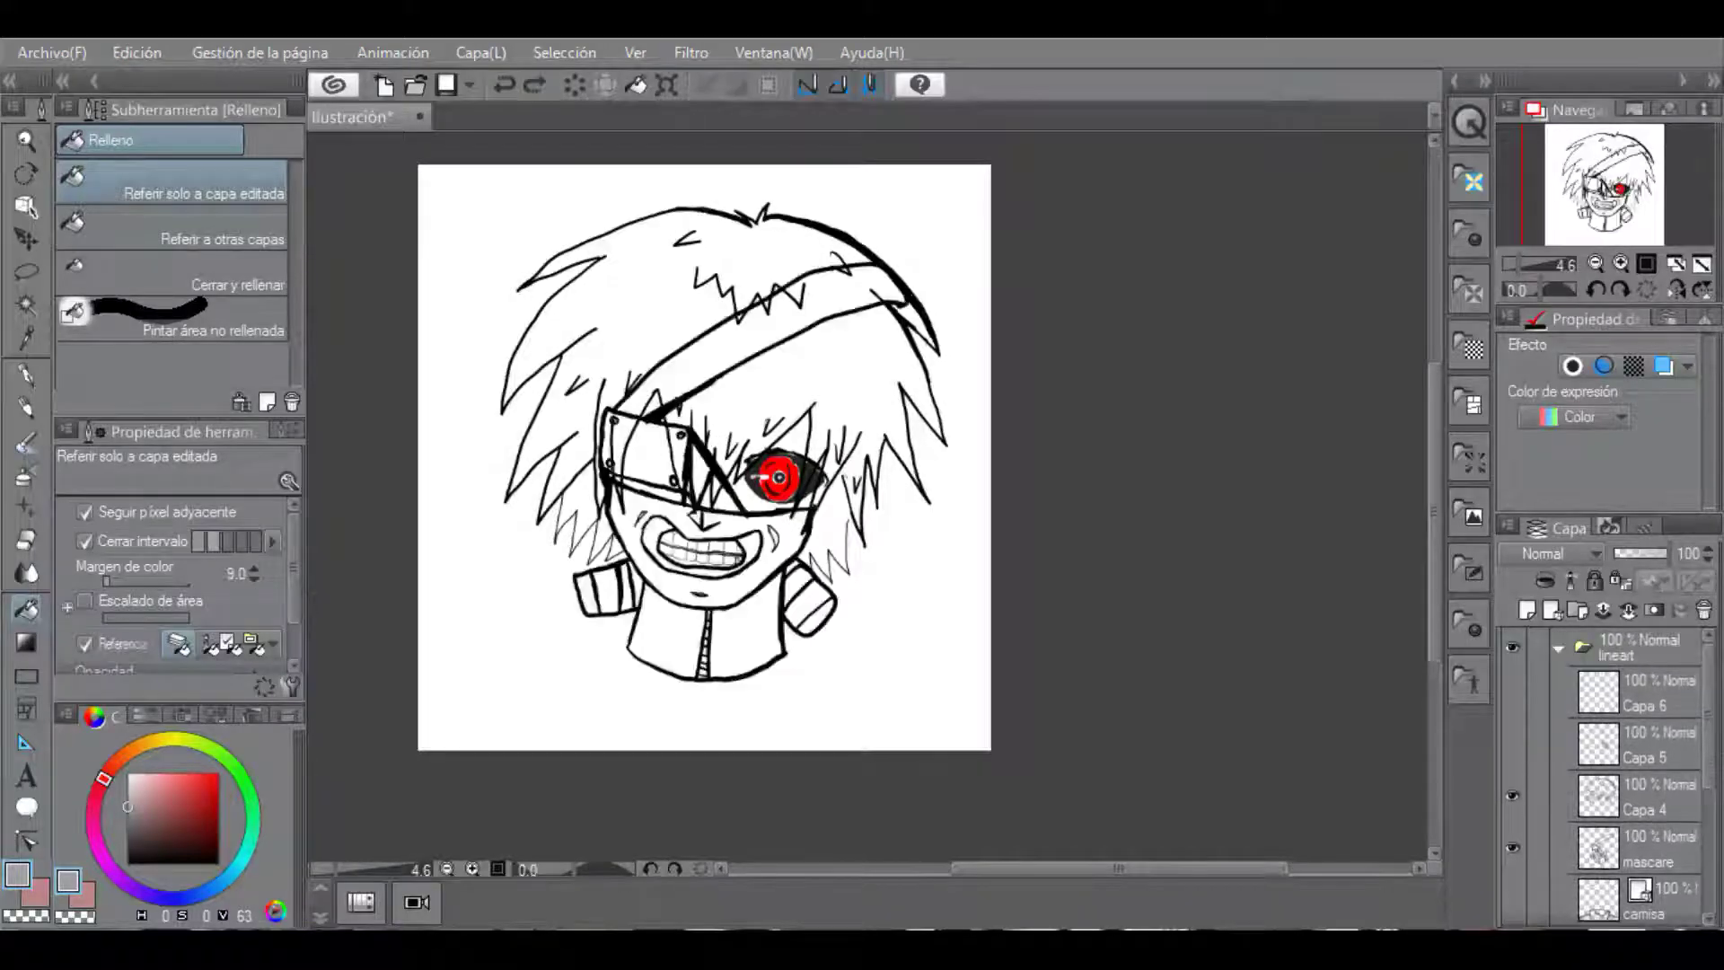
{"action": "scroll", "coordinate": [800, 483], "scroll_direction": "up", "scroll_amount": 5}
{"action": "scroll", "coordinate": [170, 583], "scroll_direction": "down", "scroll_amount": 1}
{"action": "left_click", "coordinate": [85, 601]}
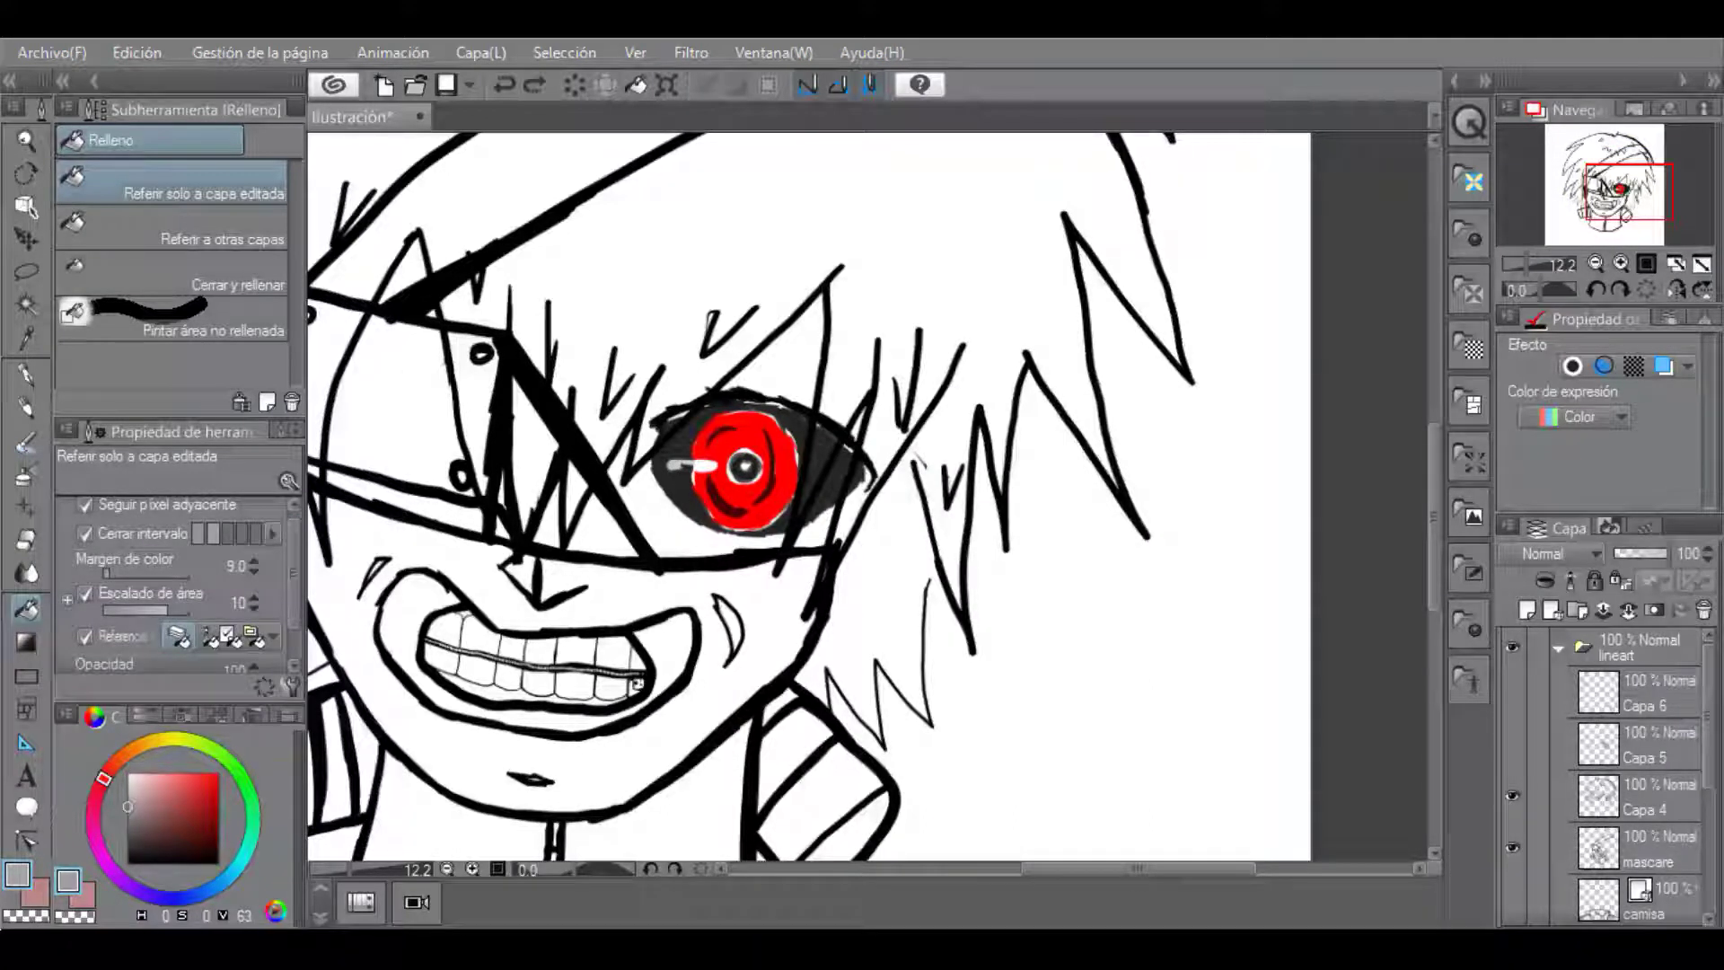
{"action": "scroll", "coordinate": [810, 494], "scroll_direction": "down", "scroll_amount": 5}
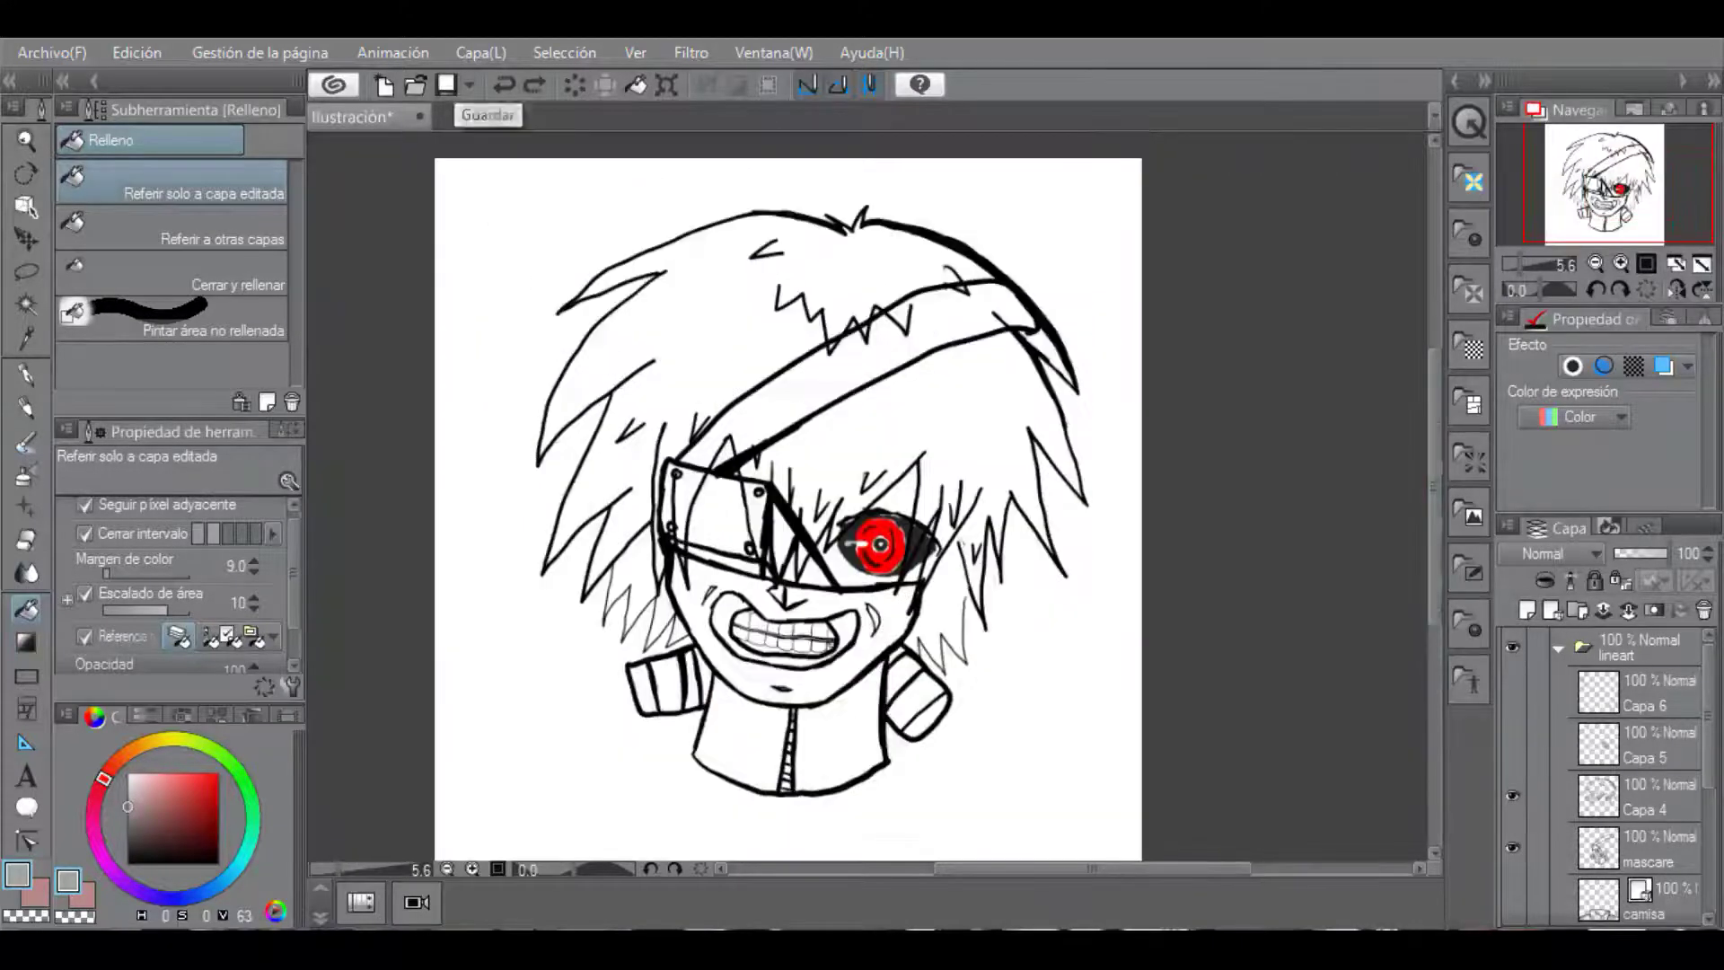
Make the line art layers Capa 6, Capa 5 and camisa visible.
{"action": "left_click", "coordinate": [1513, 693]}
{"action": "left_click", "coordinate": [1513, 745]}
{"action": "left_click", "coordinate": [1644, 692]}
{"action": "scroll", "coordinate": [1604, 776], "scroll_direction": "down", "scroll_amount": 3}
{"action": "left_click", "coordinate": [1513, 766]}
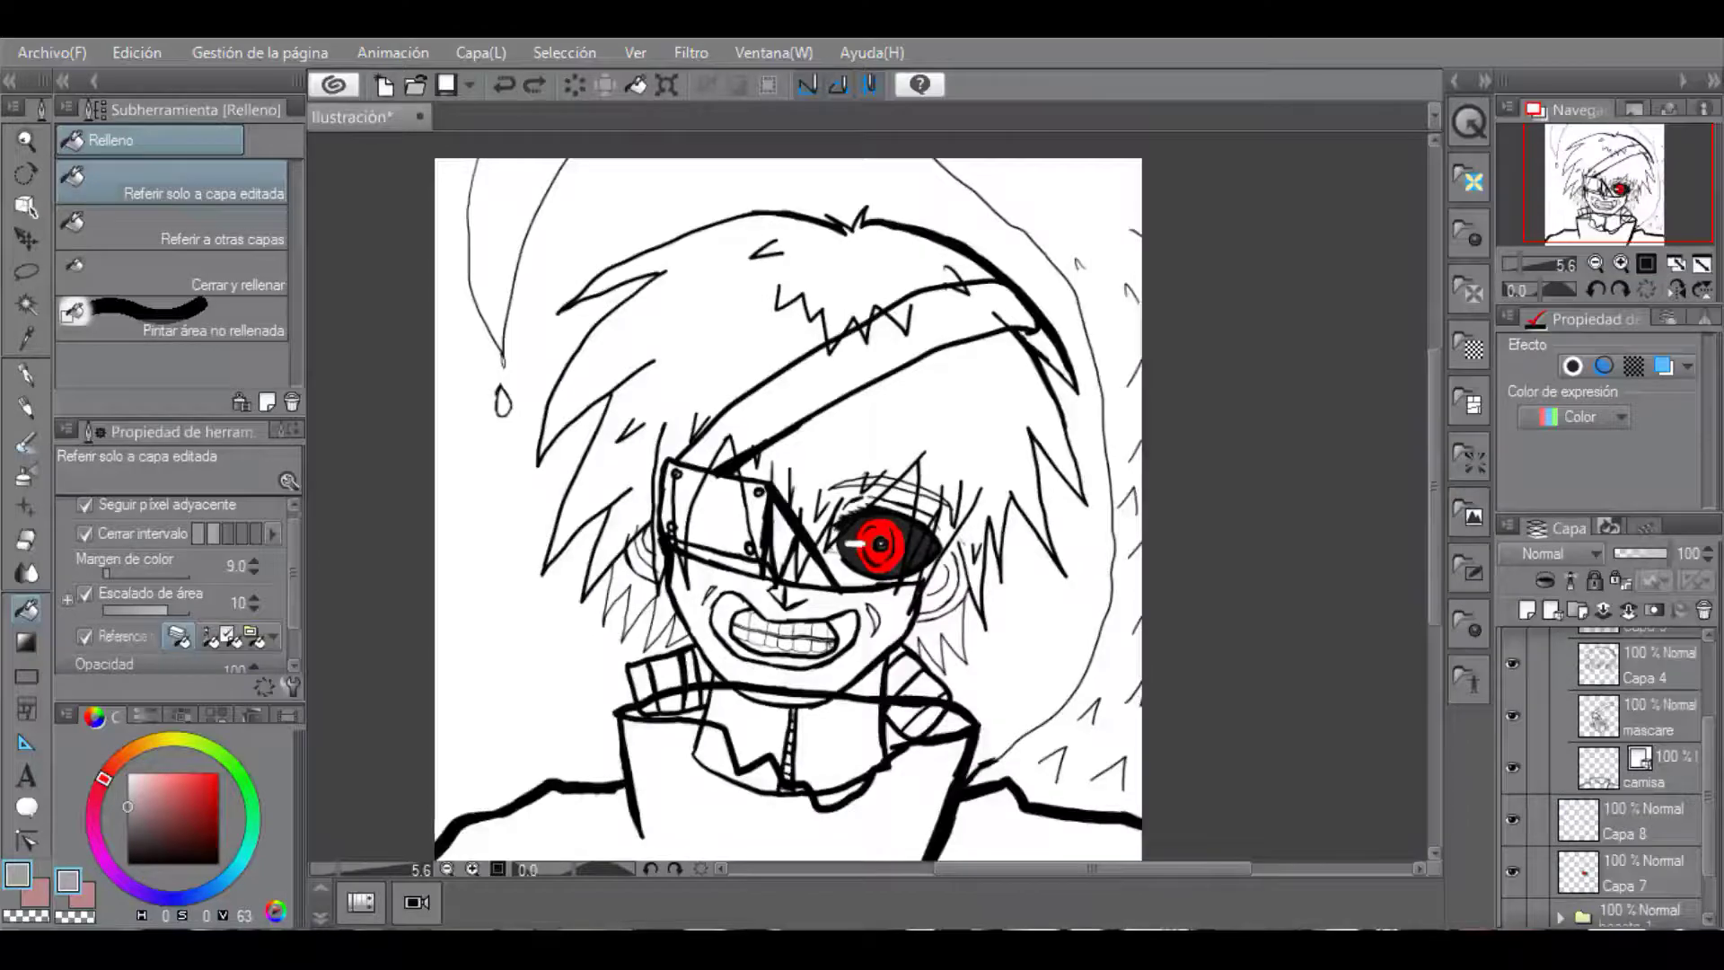
{"action": "scroll", "coordinate": [880, 543], "scroll_direction": "up", "scroll_amount": 3}
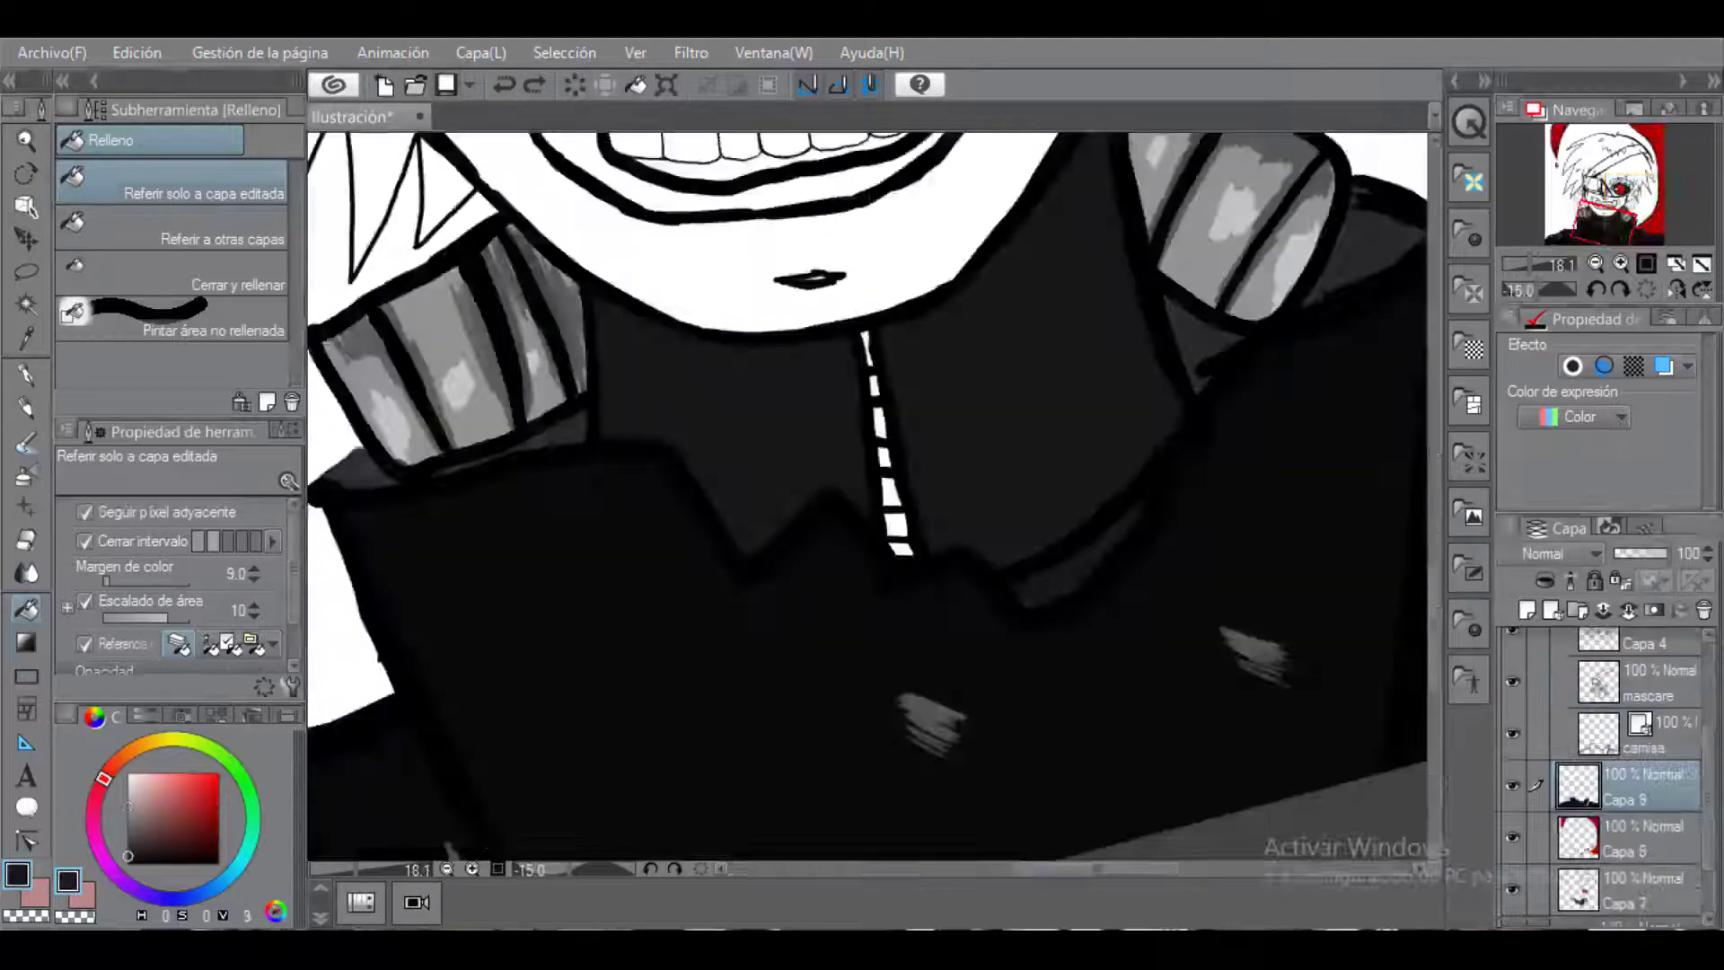
On layer Capa 9, fill the face mask with very dark grey.
{"action": "scroll", "coordinate": [1003, 522], "scroll_direction": "up", "scroll_amount": 1}
{"action": "scroll", "coordinate": [1003, 522], "scroll_direction": "down", "scroll_amount": 3}
{"action": "scroll", "coordinate": [867, 496], "scroll_direction": "up", "scroll_amount": 4}
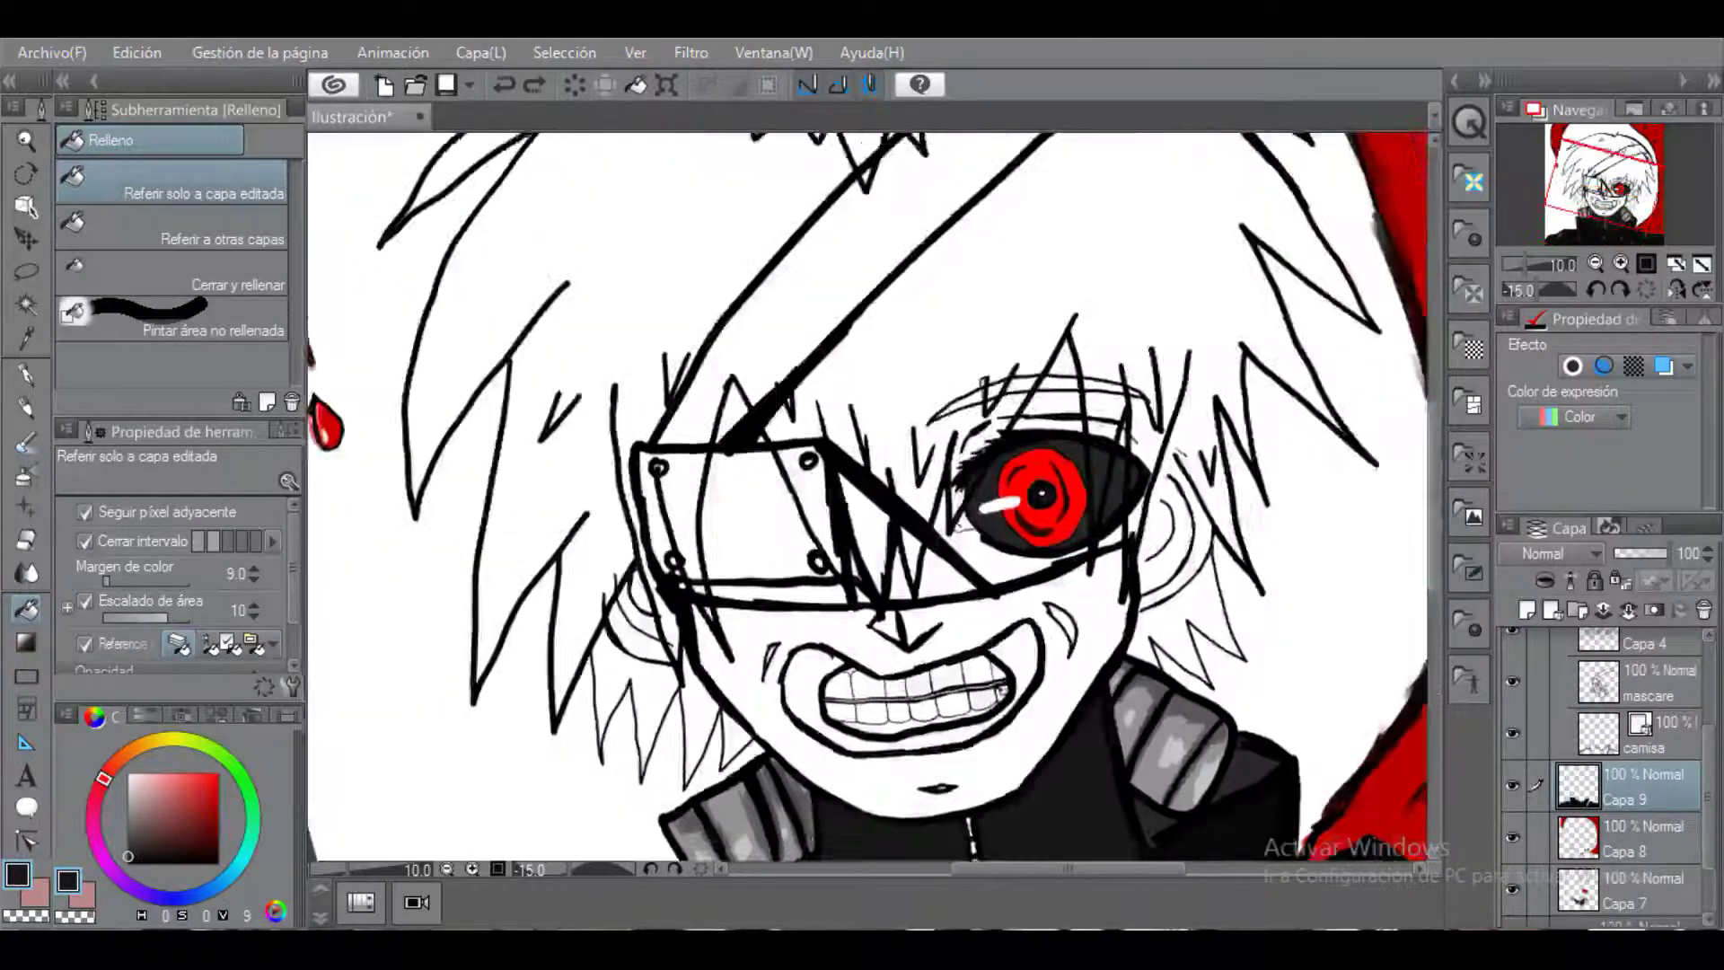
{"action": "scroll", "coordinate": [976, 642], "scroll_direction": "up", "scroll_amount": 2}
{"action": "left_click", "coordinate": [976, 642]}
{"action": "left_click", "coordinate": [214, 781]}
{"action": "left_click", "coordinate": [700, 673]}
{"action": "key", "text": "ctrl+z"}
Fill the mask's gums with dark red and the lip area around the teeth with dark grey.
{"action": "scroll", "coordinate": [816, 787], "scroll_direction": "up", "scroll_amount": 2}
{"action": "left_click", "coordinate": [127, 773]}
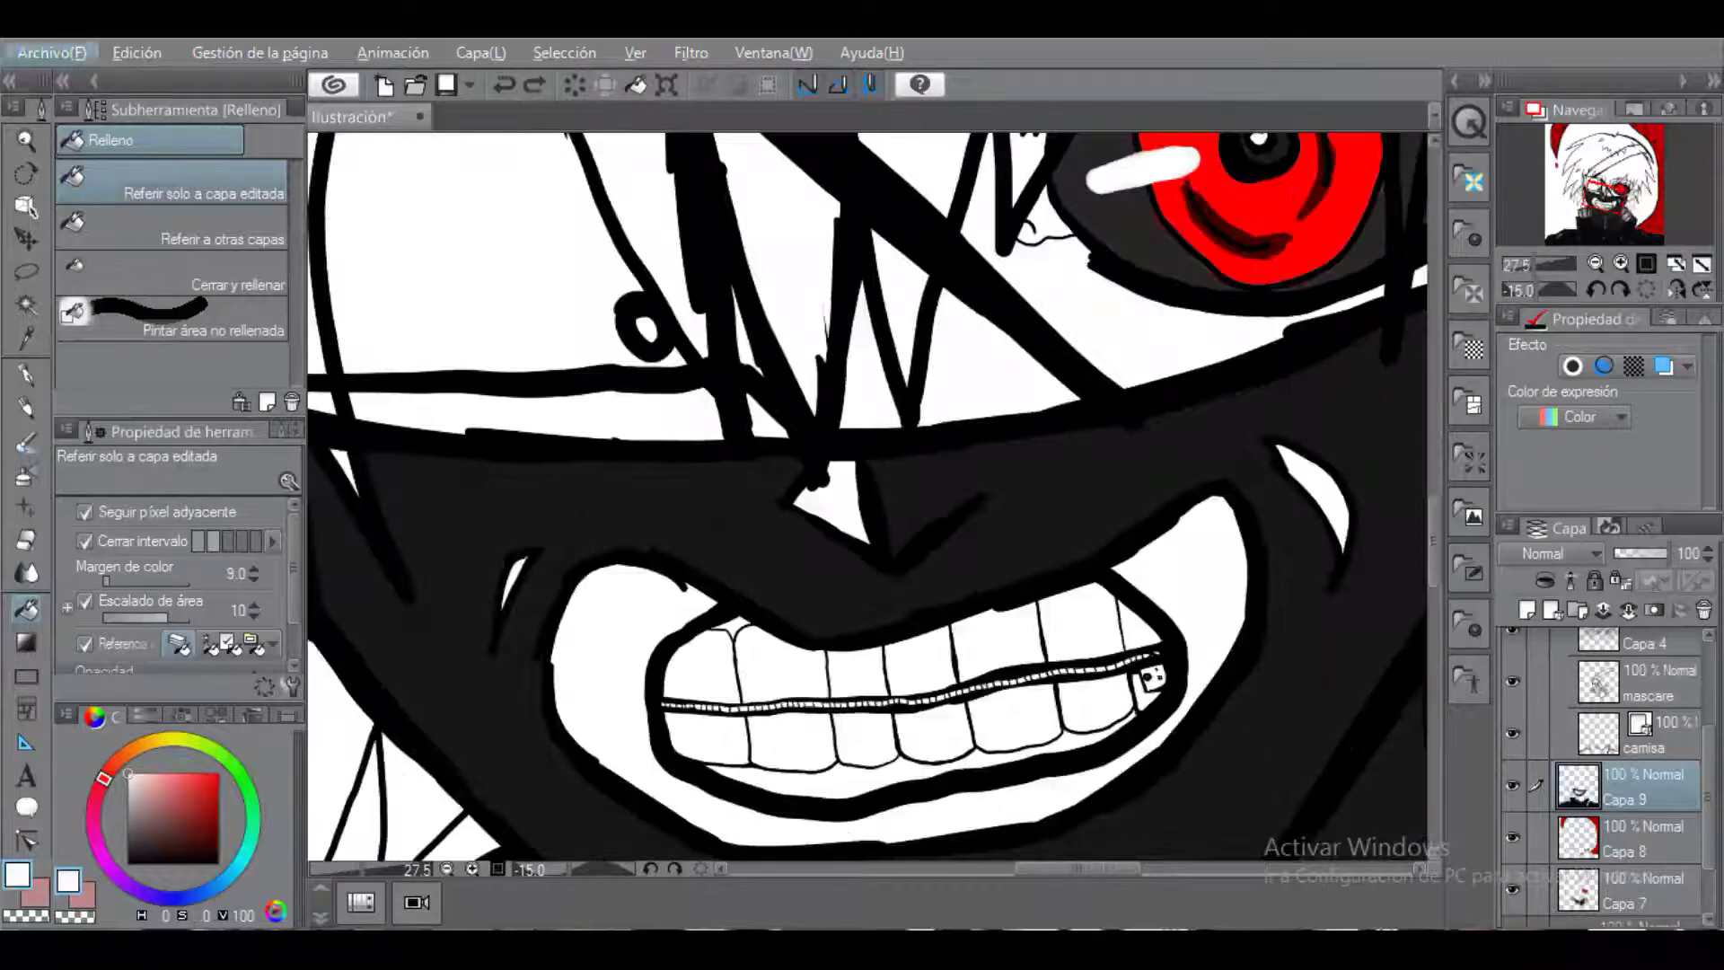
{"action": "left_click", "coordinate": [218, 797]}
{"action": "left_click", "coordinate": [844, 779]}
{"action": "left_click_drag", "start_coordinate": [135, 799], "coordinate": [128, 844]}
{"action": "left_click", "coordinate": [610, 682]}
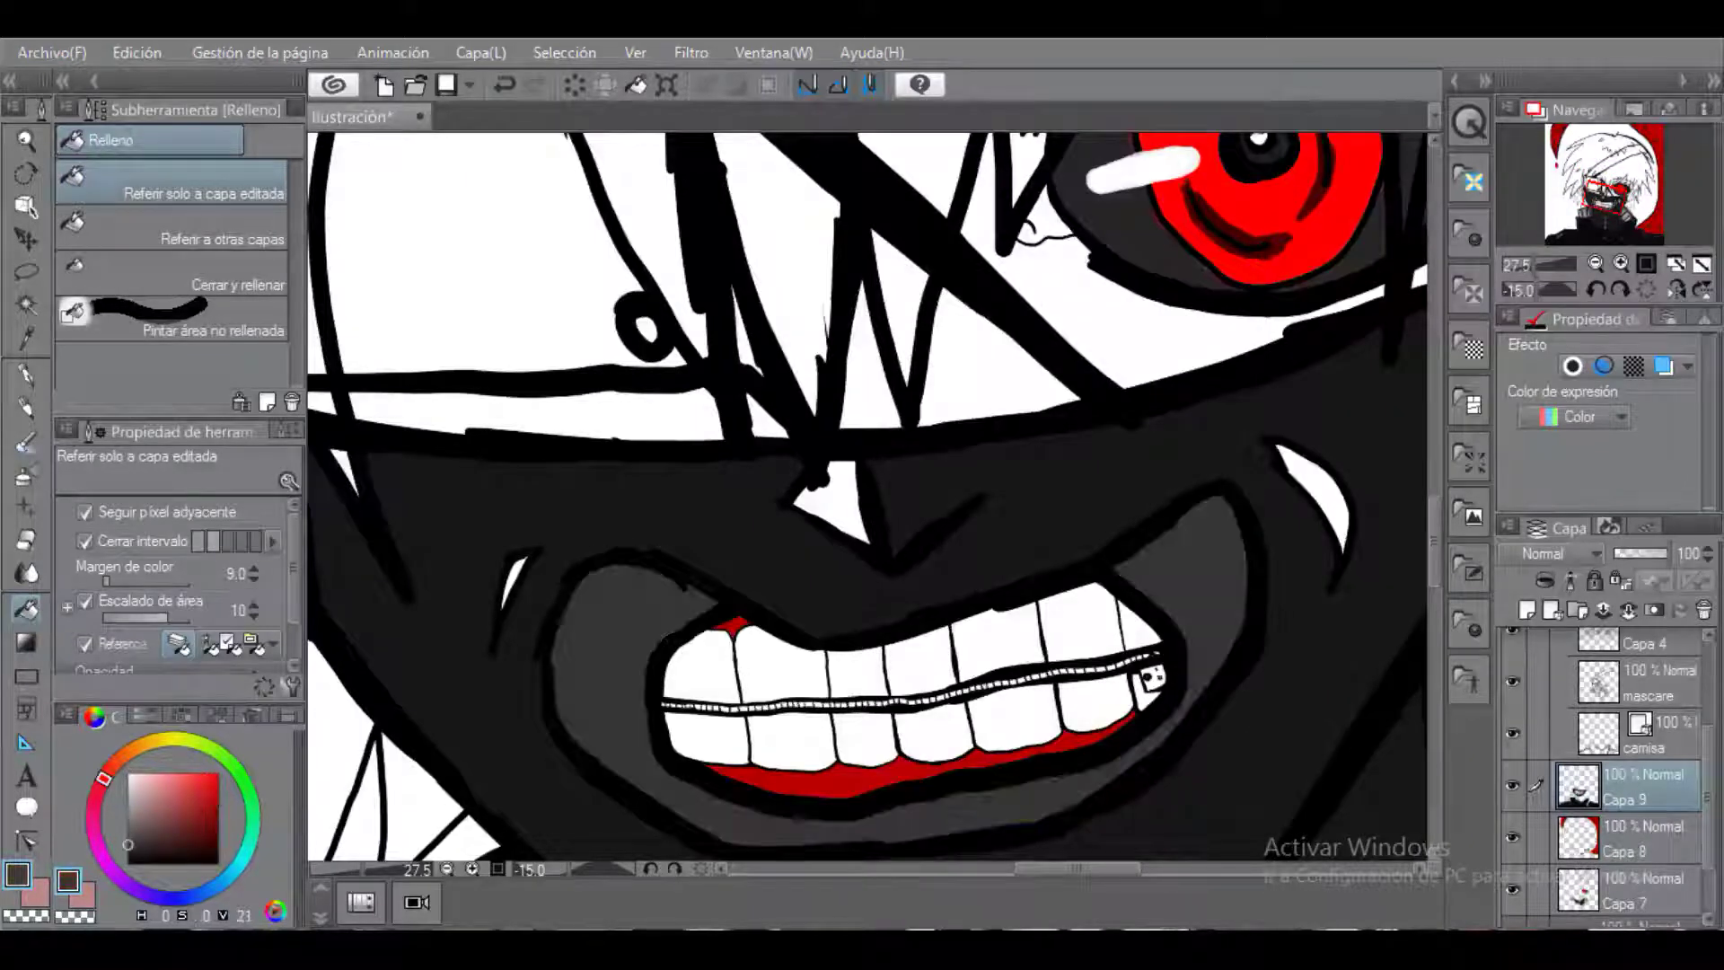
Fill the mask's upper and lower teeth with light grey.
{"action": "left_click_drag", "start_coordinate": [128, 779], "coordinate": [128, 792]}
{"action": "mouse_move", "coordinate": [705, 669]}
{"action": "left_mouse_down"}
{"action": "mouse_move", "coordinate": [920, 664]}
{"action": "mouse_move", "coordinate": [1133, 628]}
{"action": "mouse_move", "coordinate": [934, 732]}
{"action": "left_mouse_up"}
{"action": "left_click_drag", "start_coordinate": [821, 741], "coordinate": [704, 741]}
Add a layer below Capa 9 and paint dark grey over the mask's nose notch, left cheek mark and mouth zip with Acuarela opaca at size 113.3.
{"action": "left_click", "coordinate": [127, 839]}
{"action": "left_click", "coordinate": [1526, 610]}
{"action": "left_click_drag", "start_coordinate": [1643, 785], "coordinate": [1644, 844]}
{"action": "left_click", "coordinate": [25, 441]}
{"action": "mouse_move", "coordinate": [812, 499]}
{"action": "left_mouse_down"}
{"action": "mouse_move", "coordinate": [877, 546]}
{"action": "mouse_move", "coordinate": [854, 461]}
{"action": "left_mouse_up"}
{"action": "left_click_drag", "start_coordinate": [539, 570], "coordinate": [503, 661]}
{"action": "mouse_move", "coordinate": [1181, 642]}
{"action": "left_mouse_down"}
{"action": "mouse_move", "coordinate": [932, 693]}
{"action": "mouse_move", "coordinate": [643, 719]}
{"action": "left_mouse_up"}
{"action": "left_click_drag", "start_coordinate": [1150, 671], "coordinate": [1174, 678]}
{"action": "left_click", "coordinate": [128, 812]}
{"action": "left_click_drag", "start_coordinate": [395, 809], "coordinate": [448, 808]}
{"action": "key", "text": "ctrl+z"}
Paint the last lower tooth at the mouth's right corner light grey.
{"action": "left_click", "coordinate": [127, 781]}
{"action": "left_click", "coordinate": [127, 792]}
{"action": "left_click", "coordinate": [1155, 675]}
{"action": "left_click_drag", "start_coordinate": [1157, 675], "coordinate": [1166, 684]}
On layer Capa 10, paint the white mark on the mask's right cheek grey.
{"action": "left_click", "coordinate": [1643, 889]}
{"action": "left_click", "coordinate": [1643, 786]}
{"action": "left_click", "coordinate": [127, 824]}
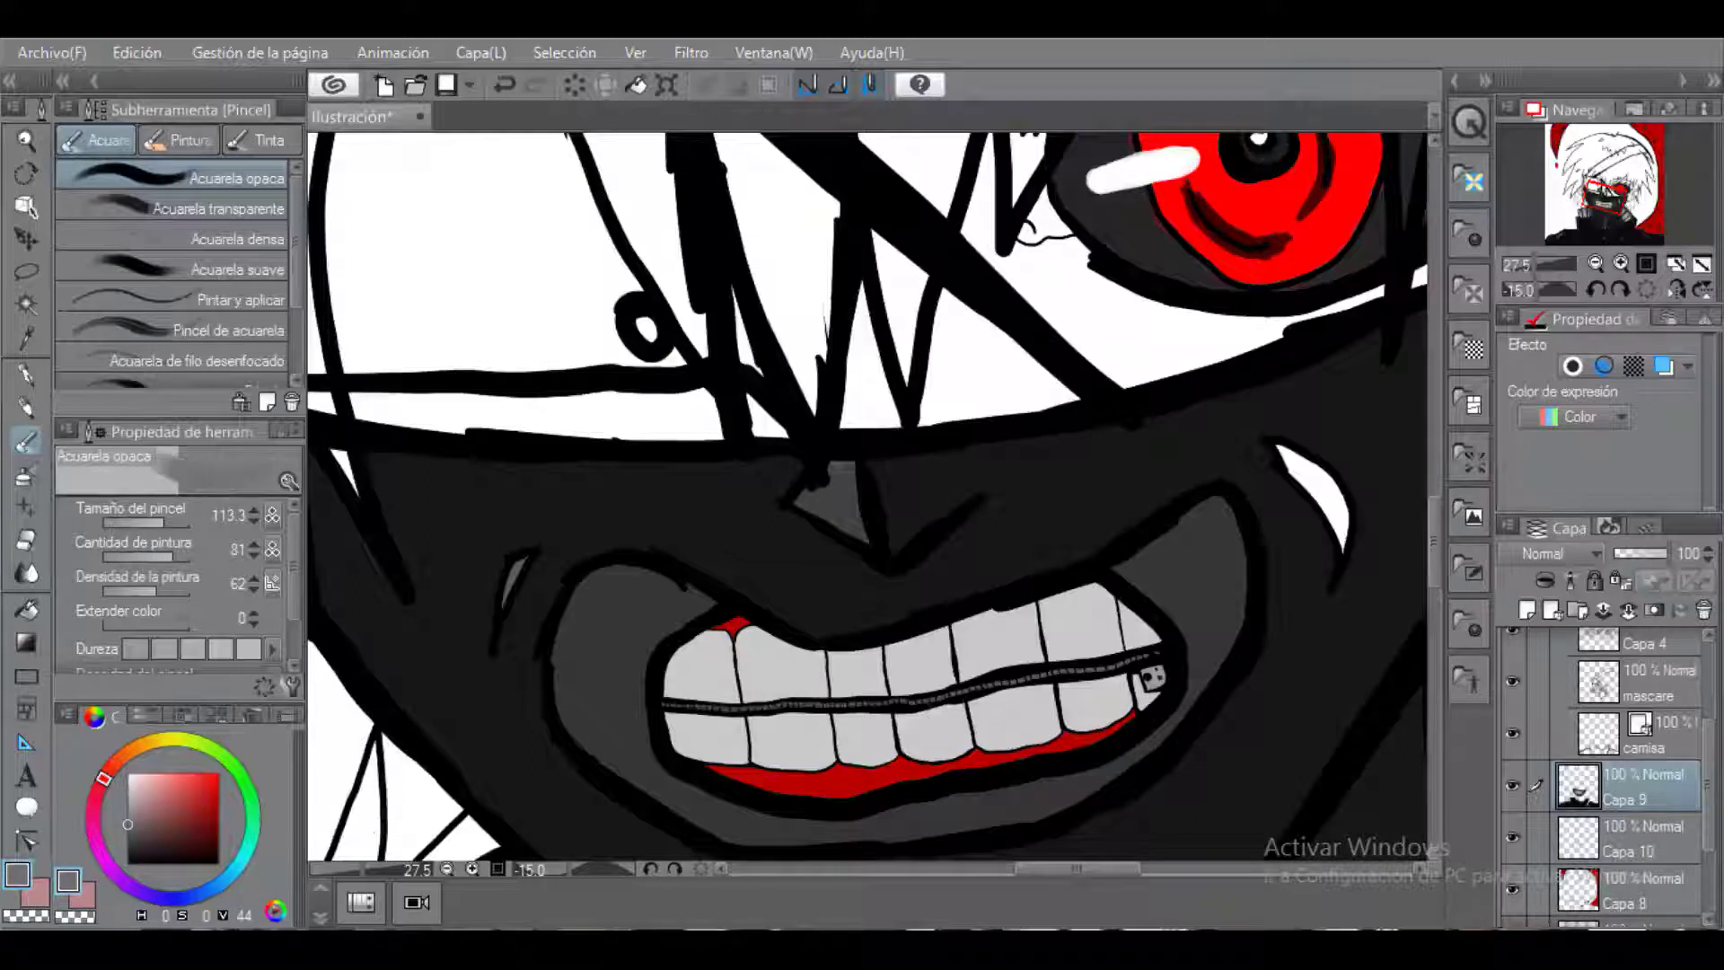
{"action": "left_click", "coordinate": [1644, 838]}
{"action": "left_click_drag", "start_coordinate": [1347, 548], "coordinate": [1275, 447]}
Paint the zip running down the neck grey on layer Capa 7.
{"action": "mouse_move", "coordinate": [1433, 561]}
{"action": "left_mouse_down"}
{"action": "mouse_move", "coordinate": [1433, 536]}
{"action": "mouse_move", "coordinate": [1433, 617]}
{"action": "left_mouse_up"}
{"action": "left_click_drag", "start_coordinate": [1050, 610], "coordinate": [1090, 839]}
{"action": "scroll", "coordinate": [1108, 751], "scroll_direction": "up", "scroll_amount": 1}
{"action": "scroll", "coordinate": [1603, 777], "scroll_direction": "down", "scroll_amount": 3}
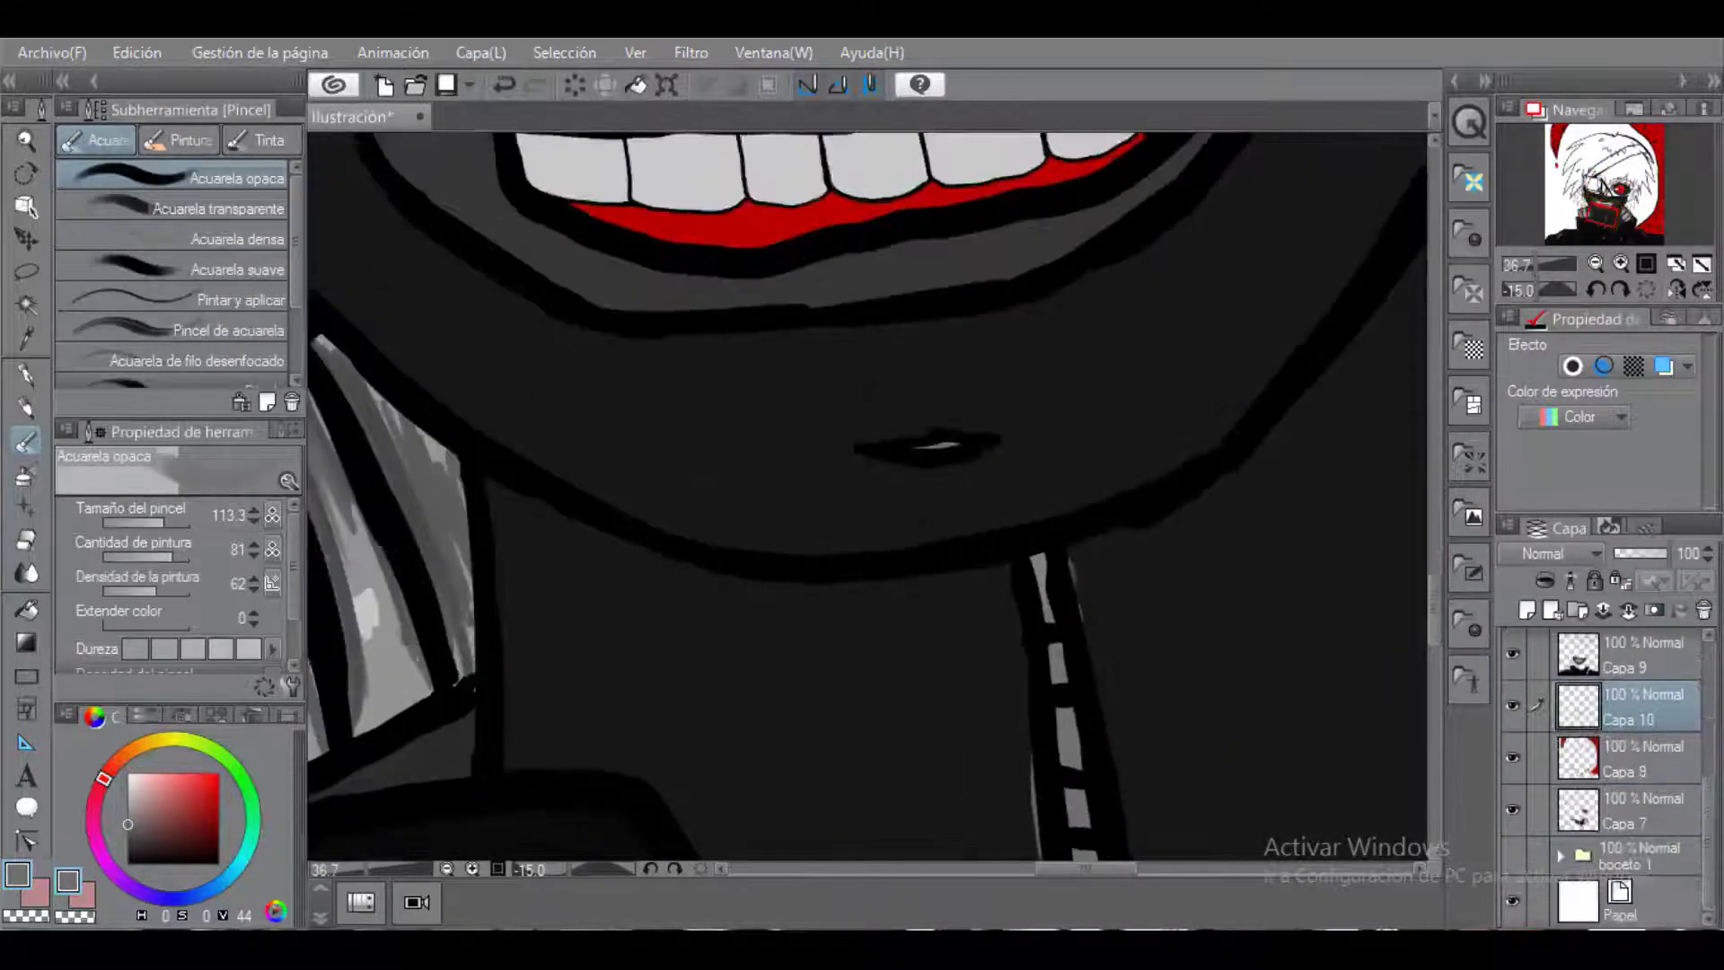
{"action": "scroll", "coordinate": [1200, 723], "scroll_direction": "down", "scroll_amount": 2}
{"action": "key", "text": "ctrl+z"}
{"action": "left_click_drag", "start_coordinate": [1433, 594], "coordinate": [1433, 627]}
{"action": "left_click", "coordinate": [1644, 810]}
{"action": "left_click_drag", "start_coordinate": [1144, 629], "coordinate": [1102, 377]}
On the mascare layer, erase the eye patch's head strap and most of the patch outline with the Ajustar goma eraser at size 412.4.
{"action": "scroll", "coordinate": [1115, 422], "scroll_direction": "up", "scroll_amount": 1}
{"action": "scroll", "coordinate": [1077, 556], "scroll_direction": "down", "scroll_amount": 4}
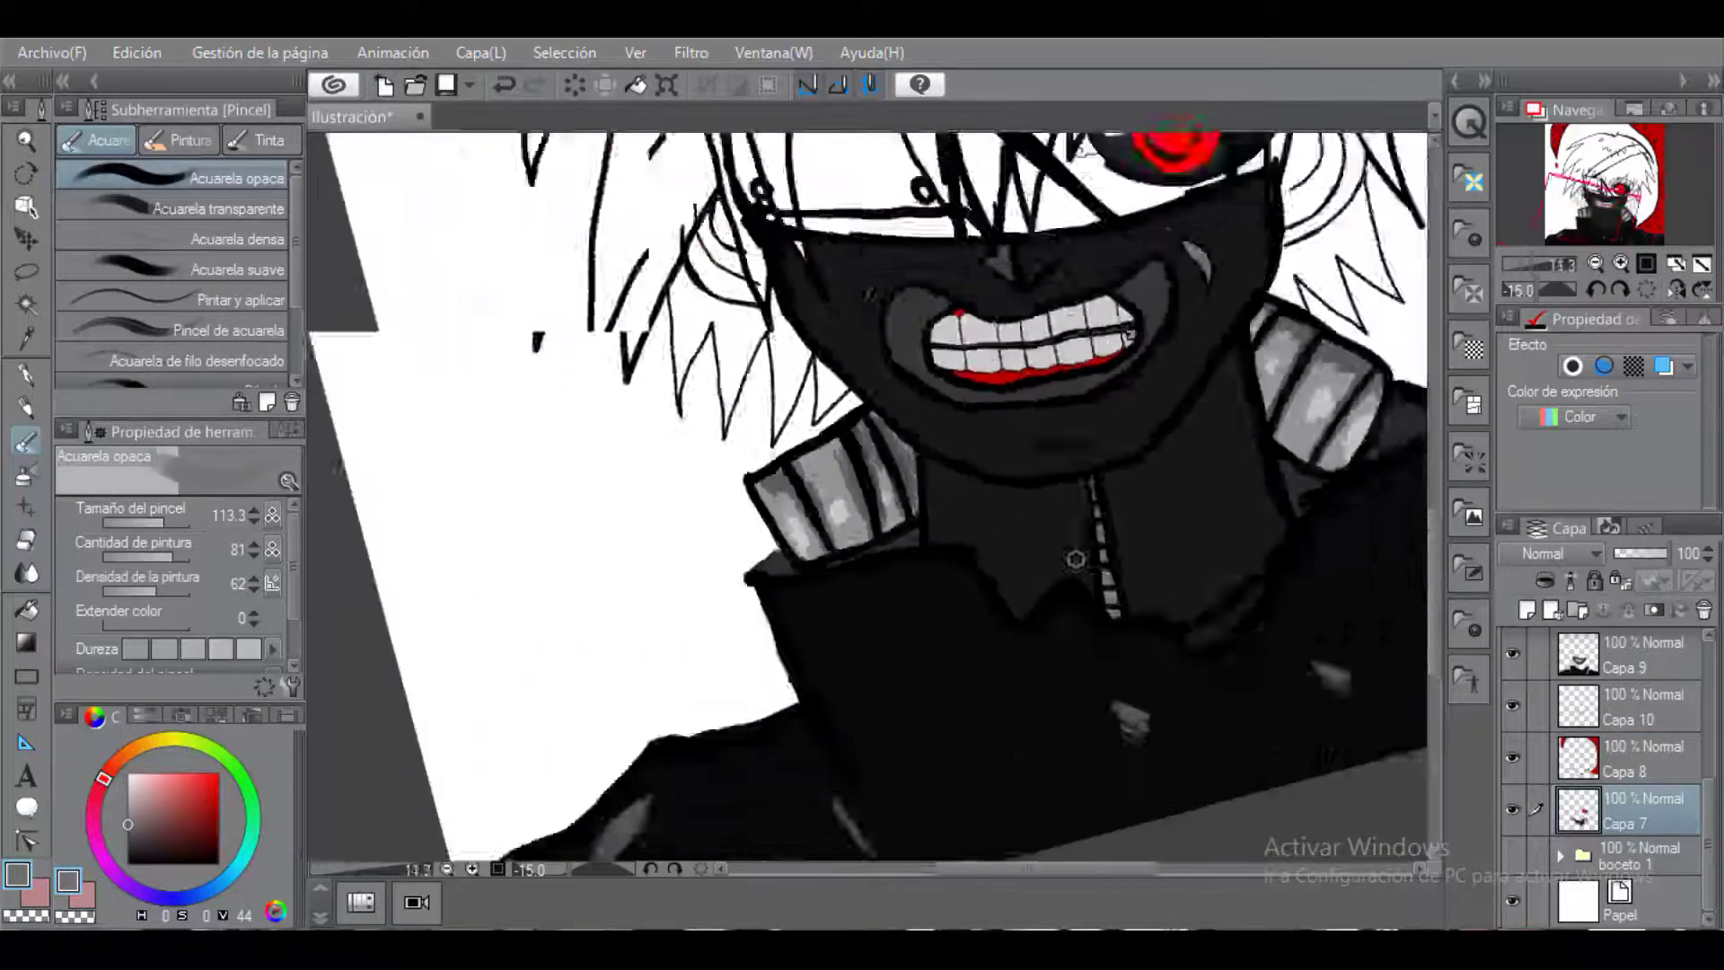
{"action": "scroll", "coordinate": [1075, 559], "scroll_direction": "down", "scroll_amount": 3}
{"action": "left_click_drag", "start_coordinate": [1019, 868], "coordinate": [1117, 868]}
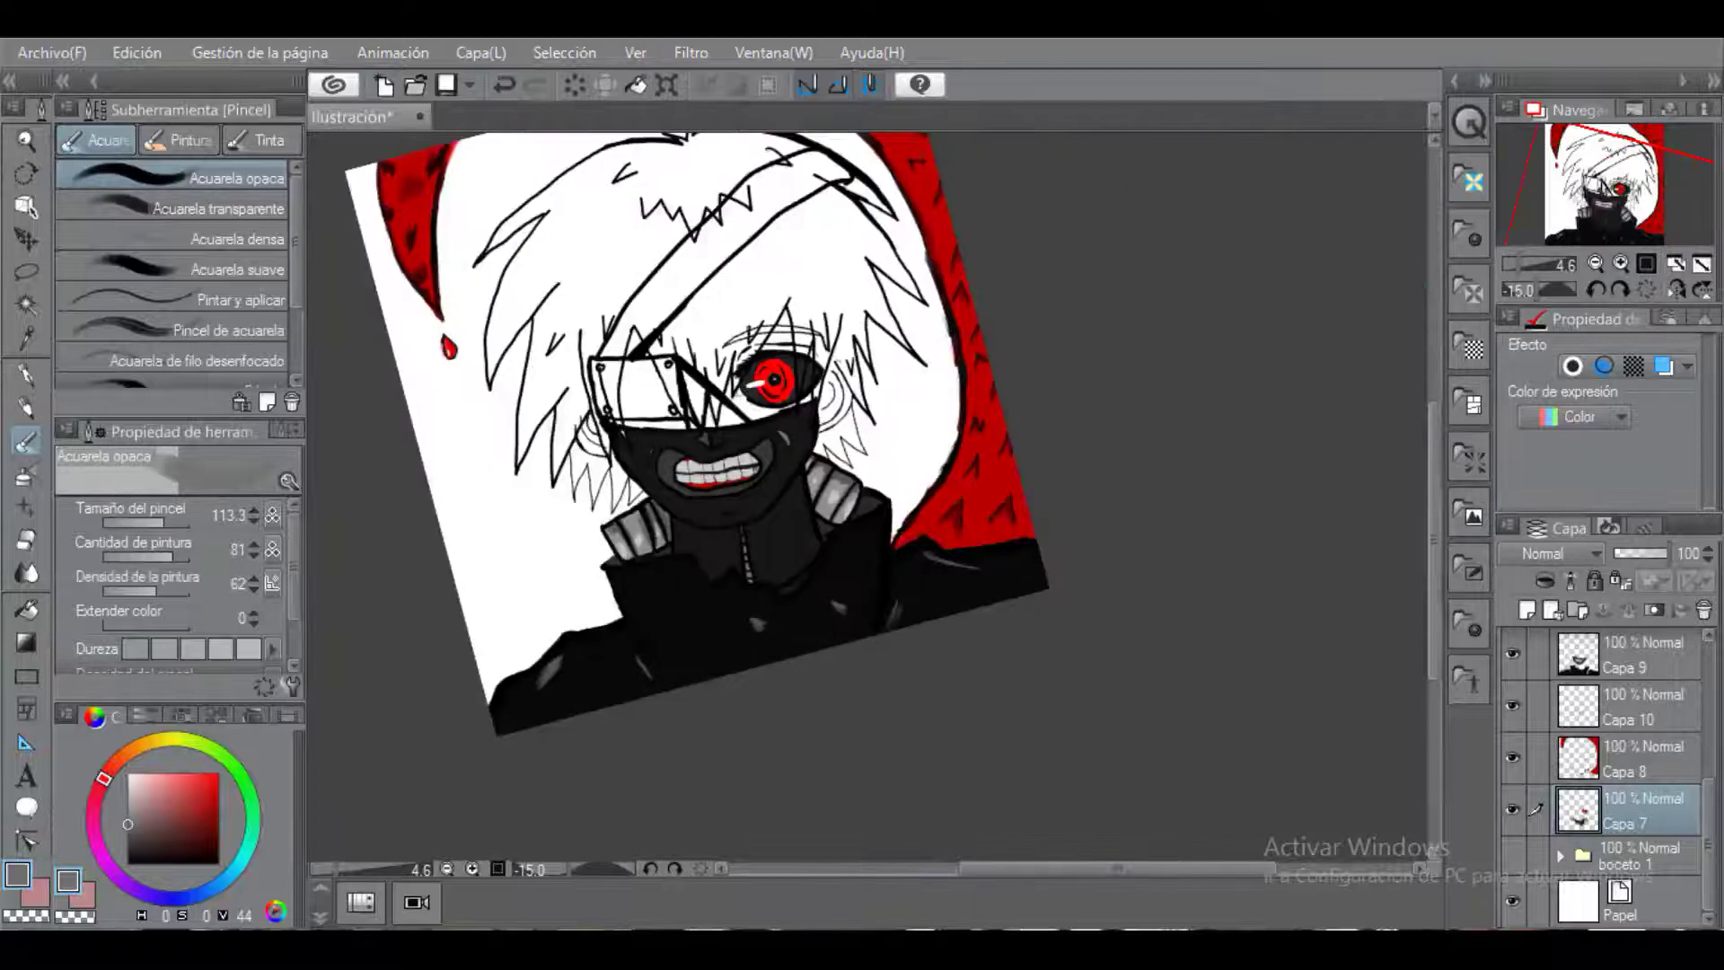
{"action": "left_click_drag", "start_coordinate": [1433, 539], "coordinate": [1433, 470]}
{"action": "left_click", "coordinate": [1643, 706]}
{"action": "key", "text": "e"}
{"action": "mouse_move", "coordinate": [1708, 835]}
{"action": "left_mouse_down"}
{"action": "mouse_move", "coordinate": [1709, 696]}
{"action": "mouse_move", "coordinate": [1708, 732]}
{"action": "left_mouse_up"}
{"action": "left_click", "coordinate": [1643, 779]}
{"action": "scroll", "coordinate": [838, 378], "scroll_direction": "up", "scroll_amount": 1}
{"action": "key", "text": "]"}
{"action": "mouse_move", "coordinate": [858, 349]}
{"action": "left_mouse_down"}
{"action": "mouse_move", "coordinate": [774, 332]}
{"action": "mouse_move", "coordinate": [700, 354]}
{"action": "mouse_move", "coordinate": [740, 487]}
{"action": "mouse_move", "coordinate": [577, 454]}
{"action": "mouse_move", "coordinate": [606, 561]}
{"action": "mouse_move", "coordinate": [568, 490]}
{"action": "mouse_move", "coordinate": [654, 463]}
{"action": "left_mouse_up"}
{"action": "key", "text": "ctrl+z"}
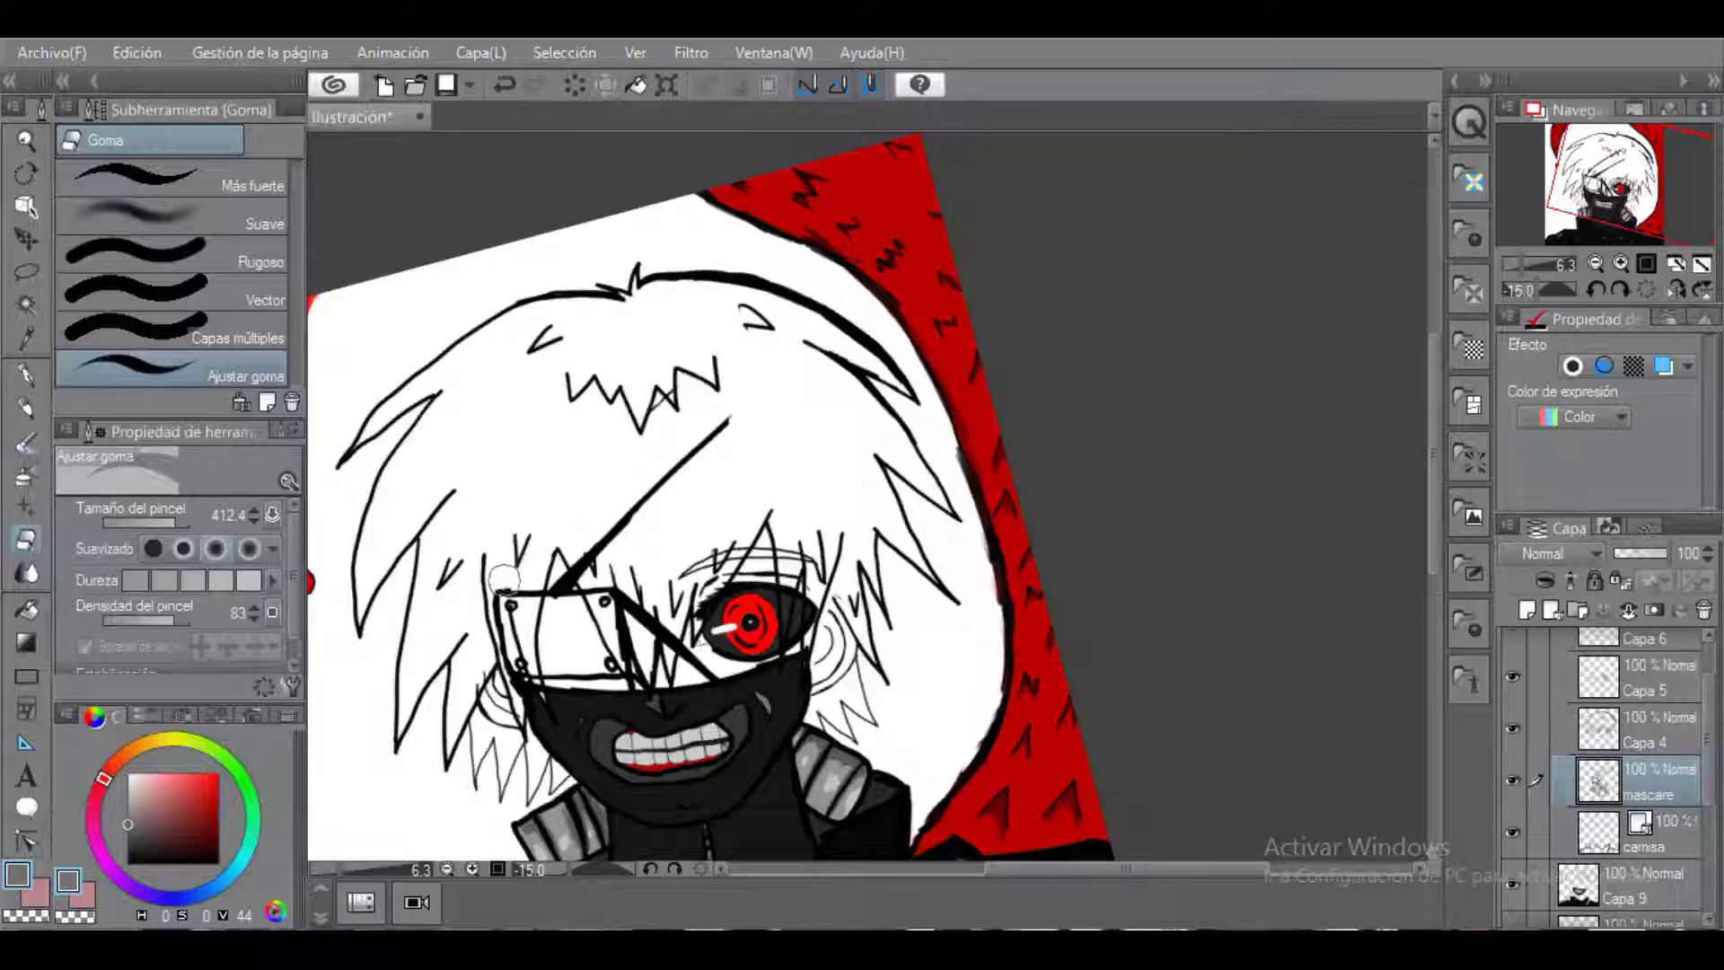
{"action": "mouse_move", "coordinate": [723, 466]}
{"action": "left_mouse_down"}
{"action": "mouse_move", "coordinate": [672, 464]}
{"action": "mouse_move", "coordinate": [582, 573]}
{"action": "mouse_move", "coordinate": [502, 569]}
{"action": "mouse_move", "coordinate": [517, 589]}
{"action": "mouse_move", "coordinate": [531, 571]}
{"action": "mouse_move", "coordinate": [528, 614]}
{"action": "mouse_move", "coordinate": [566, 556]}
{"action": "mouse_move", "coordinate": [633, 594]}
{"action": "mouse_move", "coordinate": [624, 571]}
{"action": "mouse_move", "coordinate": [645, 635]}
{"action": "mouse_move", "coordinate": [658, 594]}
{"action": "mouse_move", "coordinate": [669, 633]}
{"action": "mouse_move", "coordinate": [602, 635]}
{"action": "mouse_move", "coordinate": [627, 626]}
{"action": "mouse_move", "coordinate": [629, 645]}
{"action": "mouse_move", "coordinate": [592, 587]}
{"action": "mouse_move", "coordinate": [623, 658]}
{"action": "left_mouse_up"}
On layer Capa 4, erase the outer hair outline on the left side of the head.
{"action": "left_click_drag", "start_coordinate": [1434, 413], "coordinate": [1434, 490]}
{"action": "left_click_drag", "start_coordinate": [1122, 868], "coordinate": [1056, 868]}
{"action": "left_click", "coordinate": [1643, 729]}
{"action": "mouse_move", "coordinate": [639, 179]}
{"action": "left_mouse_down"}
{"action": "mouse_move", "coordinate": [625, 313]}
{"action": "mouse_move", "coordinate": [662, 370]}
{"action": "left_mouse_up"}
Redraw the left hair outline as a run of pointed spikes in black with the G pen.
{"action": "scroll", "coordinate": [665, 368], "scroll_direction": "up", "scroll_amount": 4}
{"action": "key", "text": "p"}
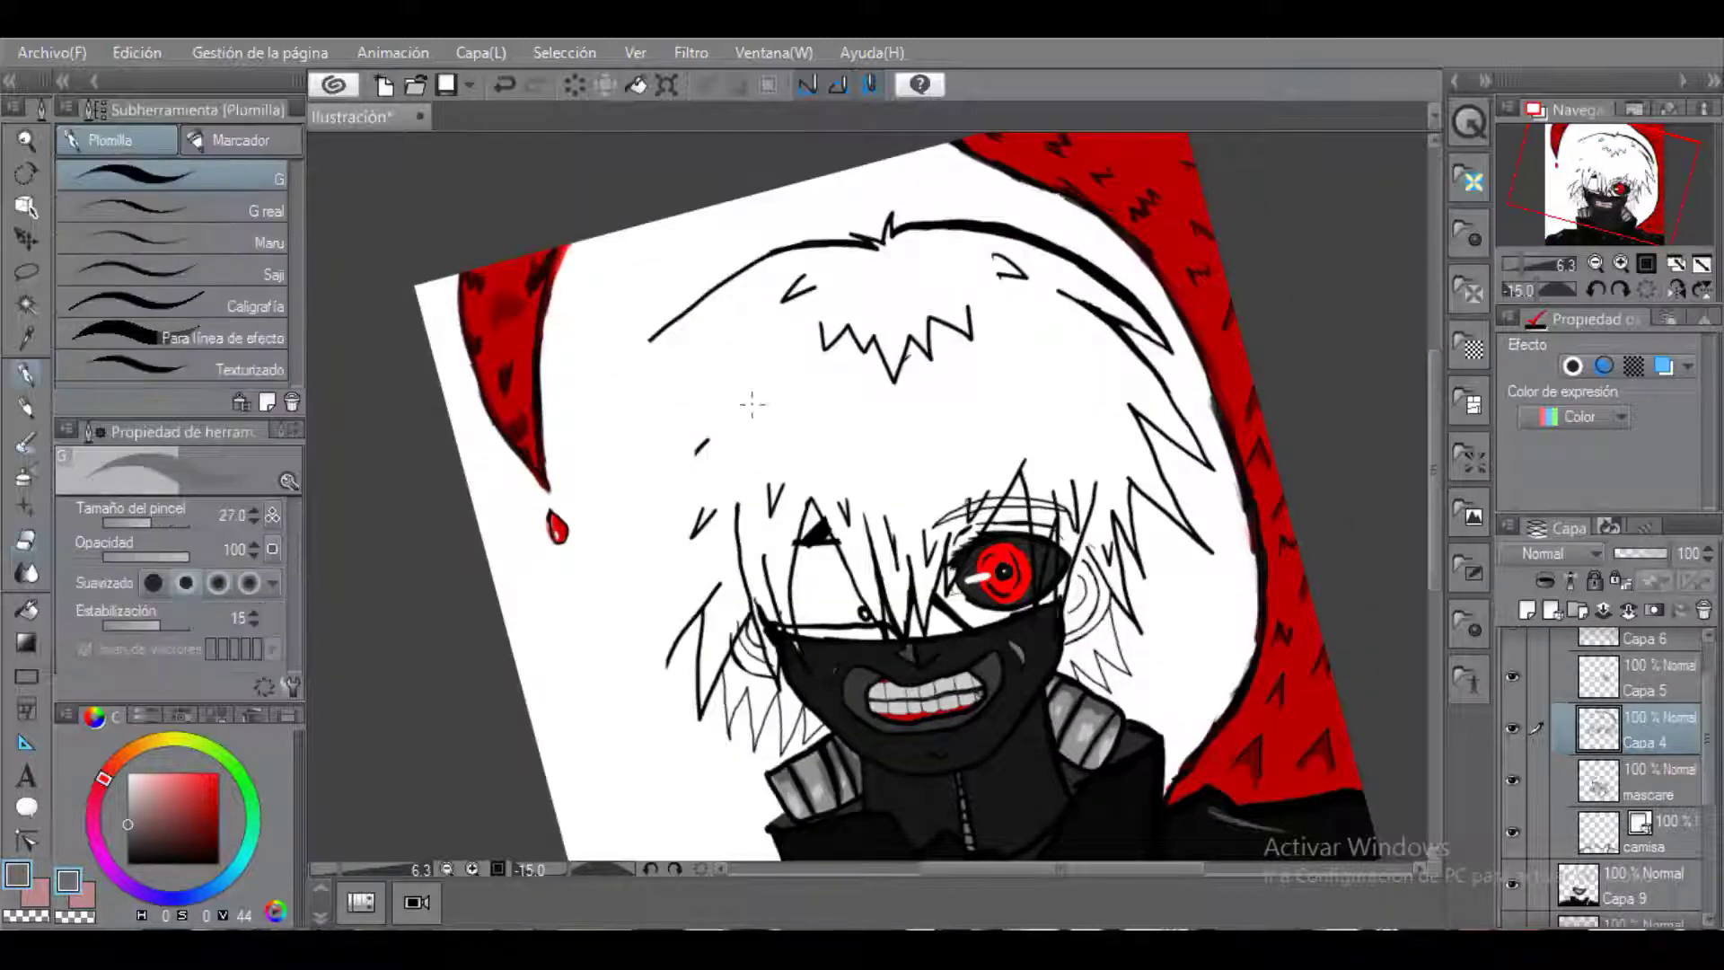
{"action": "mouse_move", "coordinate": [661, 378]}
{"action": "left_mouse_down"}
{"action": "mouse_move", "coordinate": [624, 513]}
{"action": "mouse_move", "coordinate": [651, 515]}
{"action": "mouse_move", "coordinate": [644, 665]}
{"action": "left_mouse_up"}
{"action": "key", "text": "["}
{"action": "left_click_drag", "start_coordinate": [652, 340], "coordinate": [642, 353]}
{"action": "mouse_move", "coordinate": [635, 457]}
{"action": "left_mouse_down"}
{"action": "mouse_move", "coordinate": [621, 546]}
{"action": "mouse_move", "coordinate": [639, 626]}
{"action": "left_mouse_up"}
Draw four small V-shaped strand marks across the middle of the hair with the G pen at size 98.2.
{"action": "left_click_drag", "start_coordinate": [796, 368], "coordinate": [808, 414]}
{"action": "left_click_drag", "start_coordinate": [895, 415], "coordinate": [912, 452]}
{"action": "left_click_drag", "start_coordinate": [998, 392], "coordinate": [1015, 423]}
{"action": "left_click_drag", "start_coordinate": [1070, 387], "coordinate": [1088, 425]}
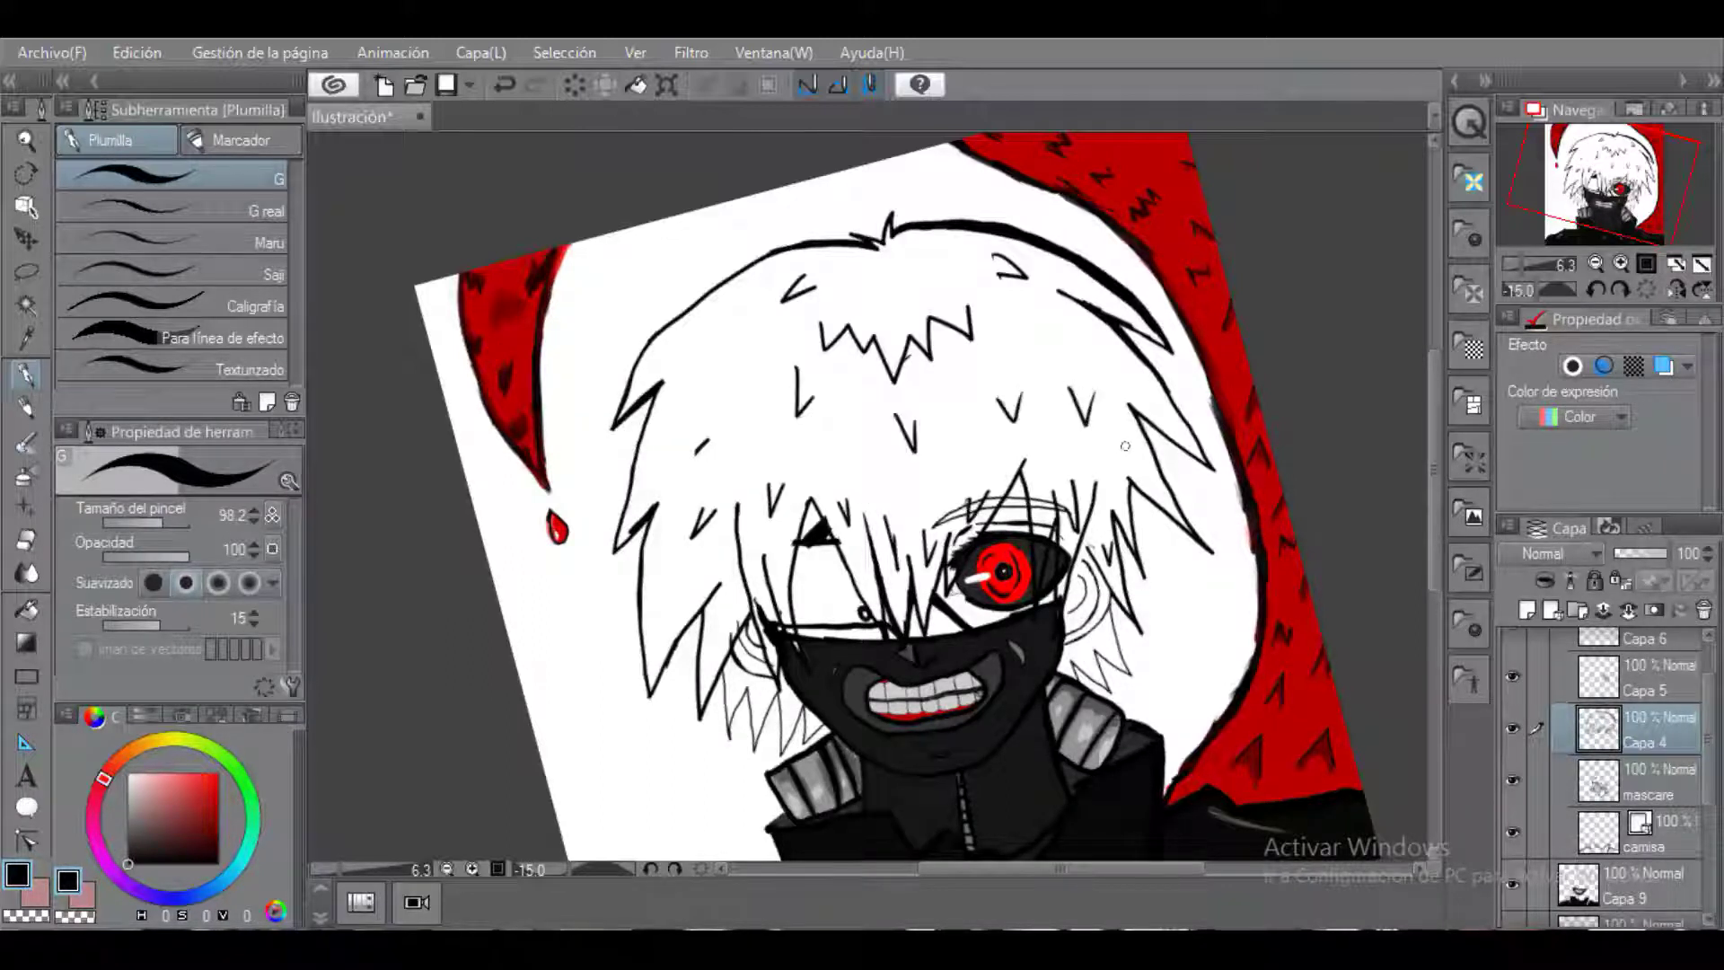
On layer Capa 10, fill the hair with mid grey and the strands behind the ears with darker grey.
{"action": "key", "text": "g"}
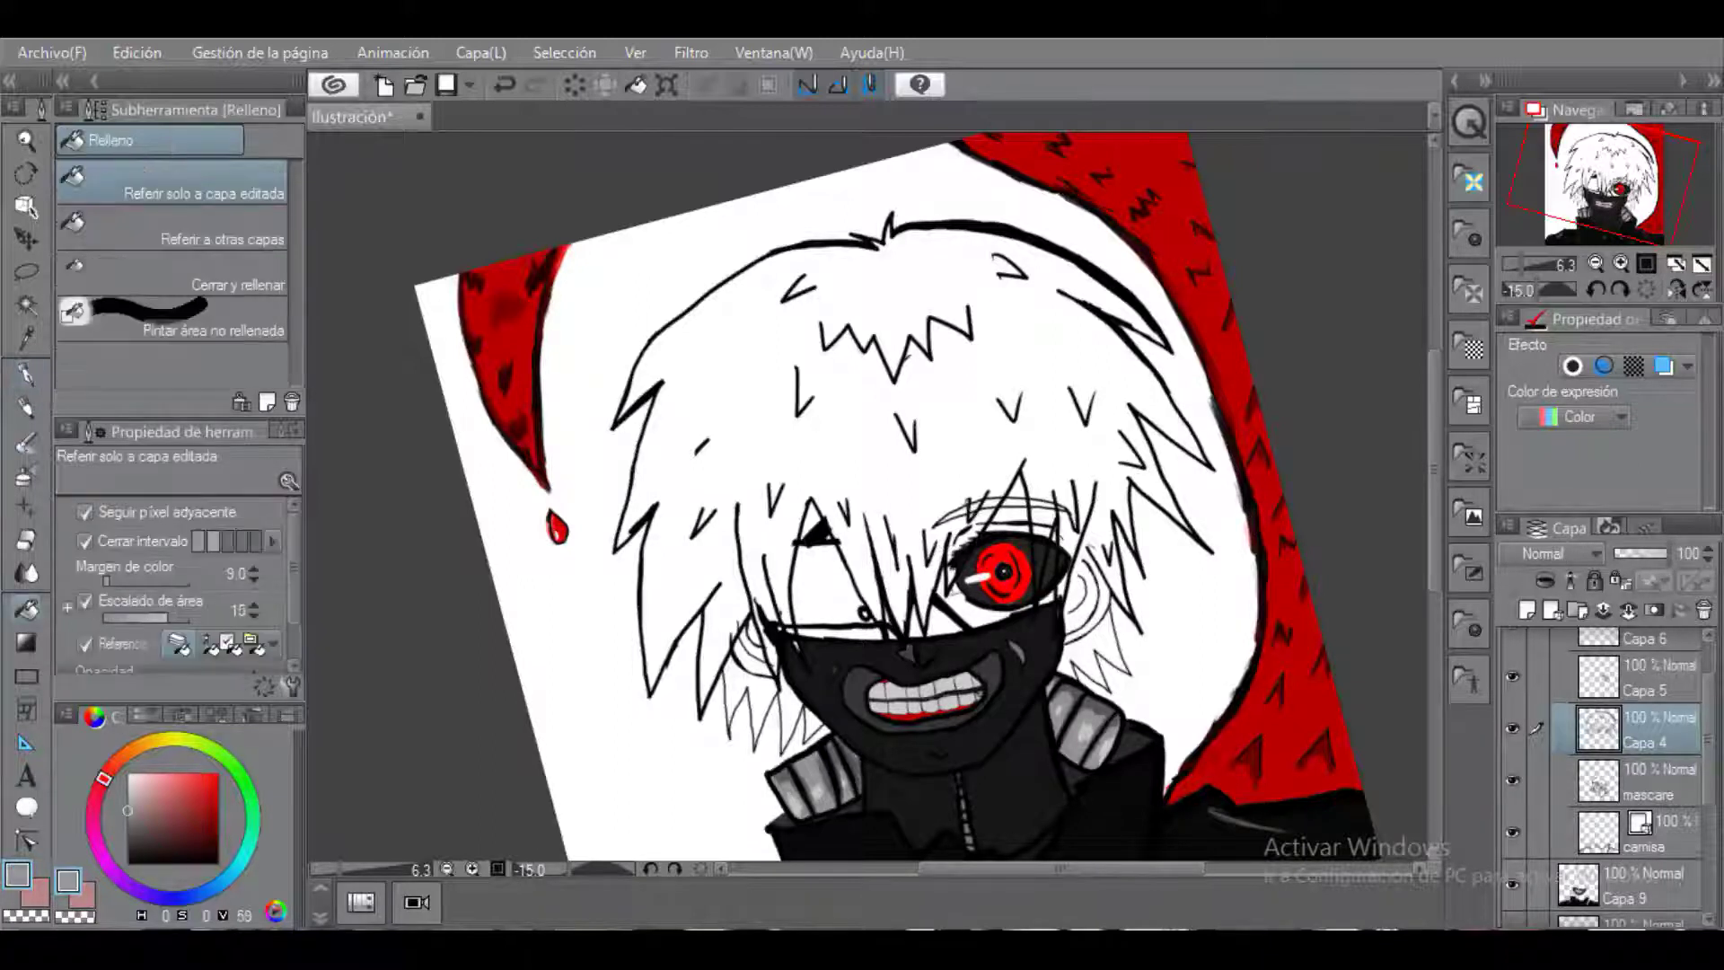
{"action": "scroll", "coordinate": [1608, 776], "scroll_direction": "down", "scroll_amount": 2}
{"action": "left_click", "coordinate": [1627, 836]}
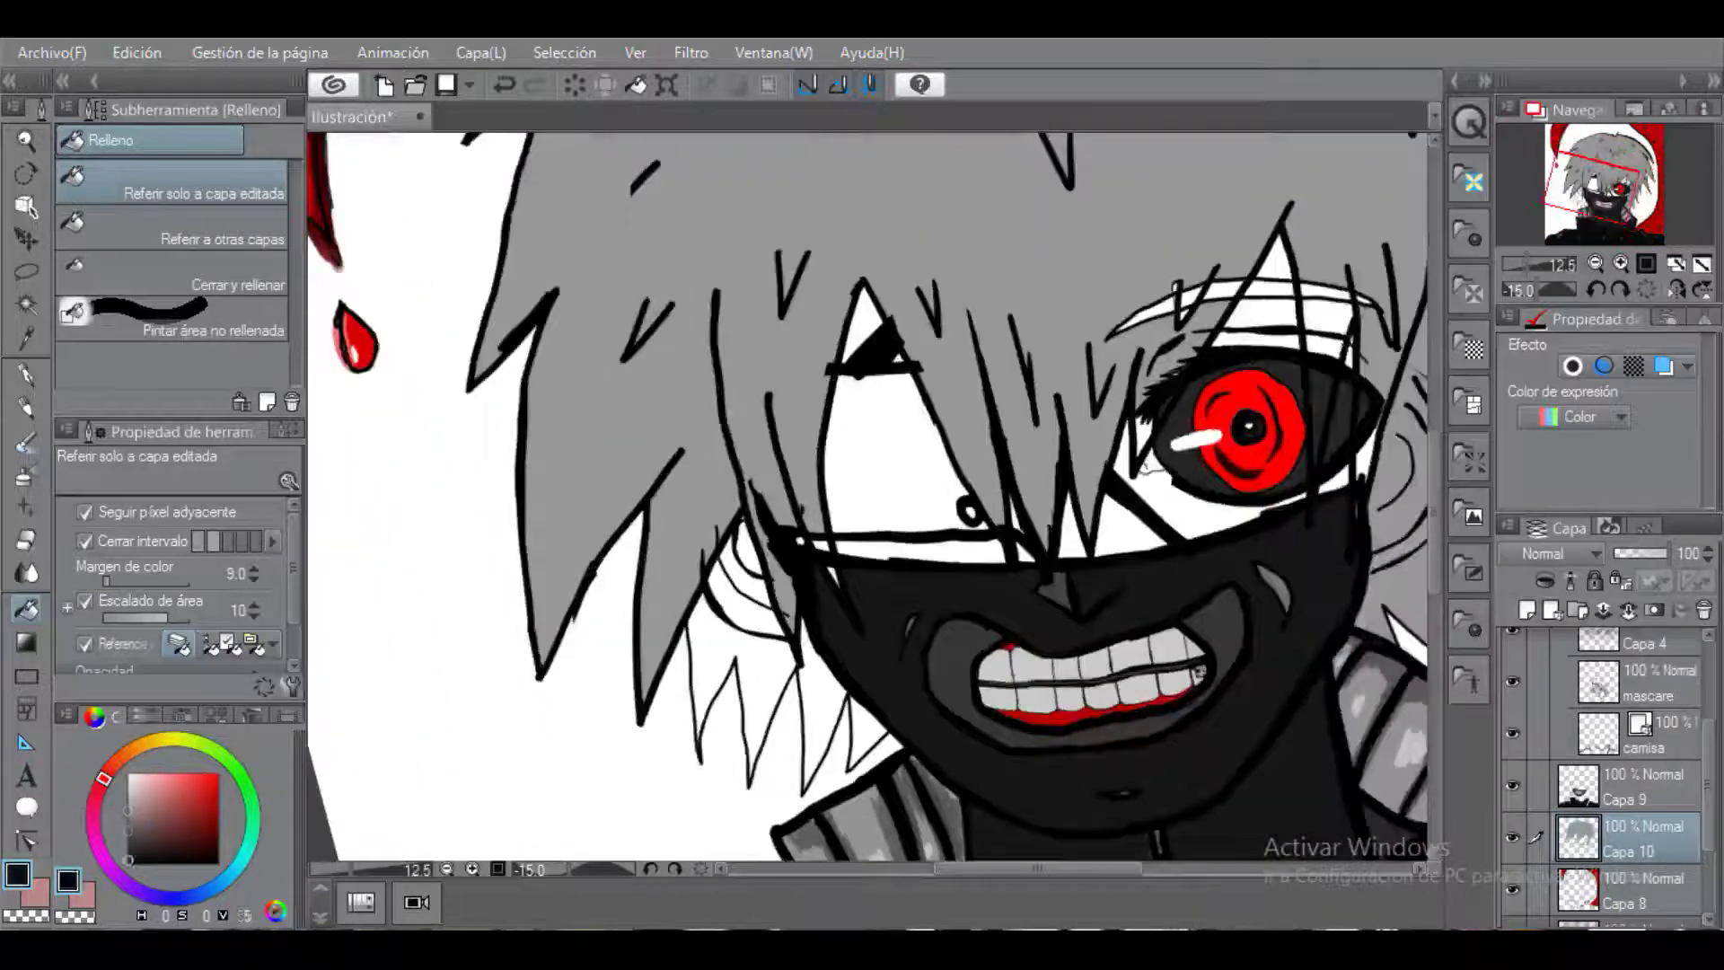
{"action": "left_click", "coordinate": [745, 674]}
{"action": "left_click_drag", "start_coordinate": [1038, 868], "coordinate": [1120, 868]}
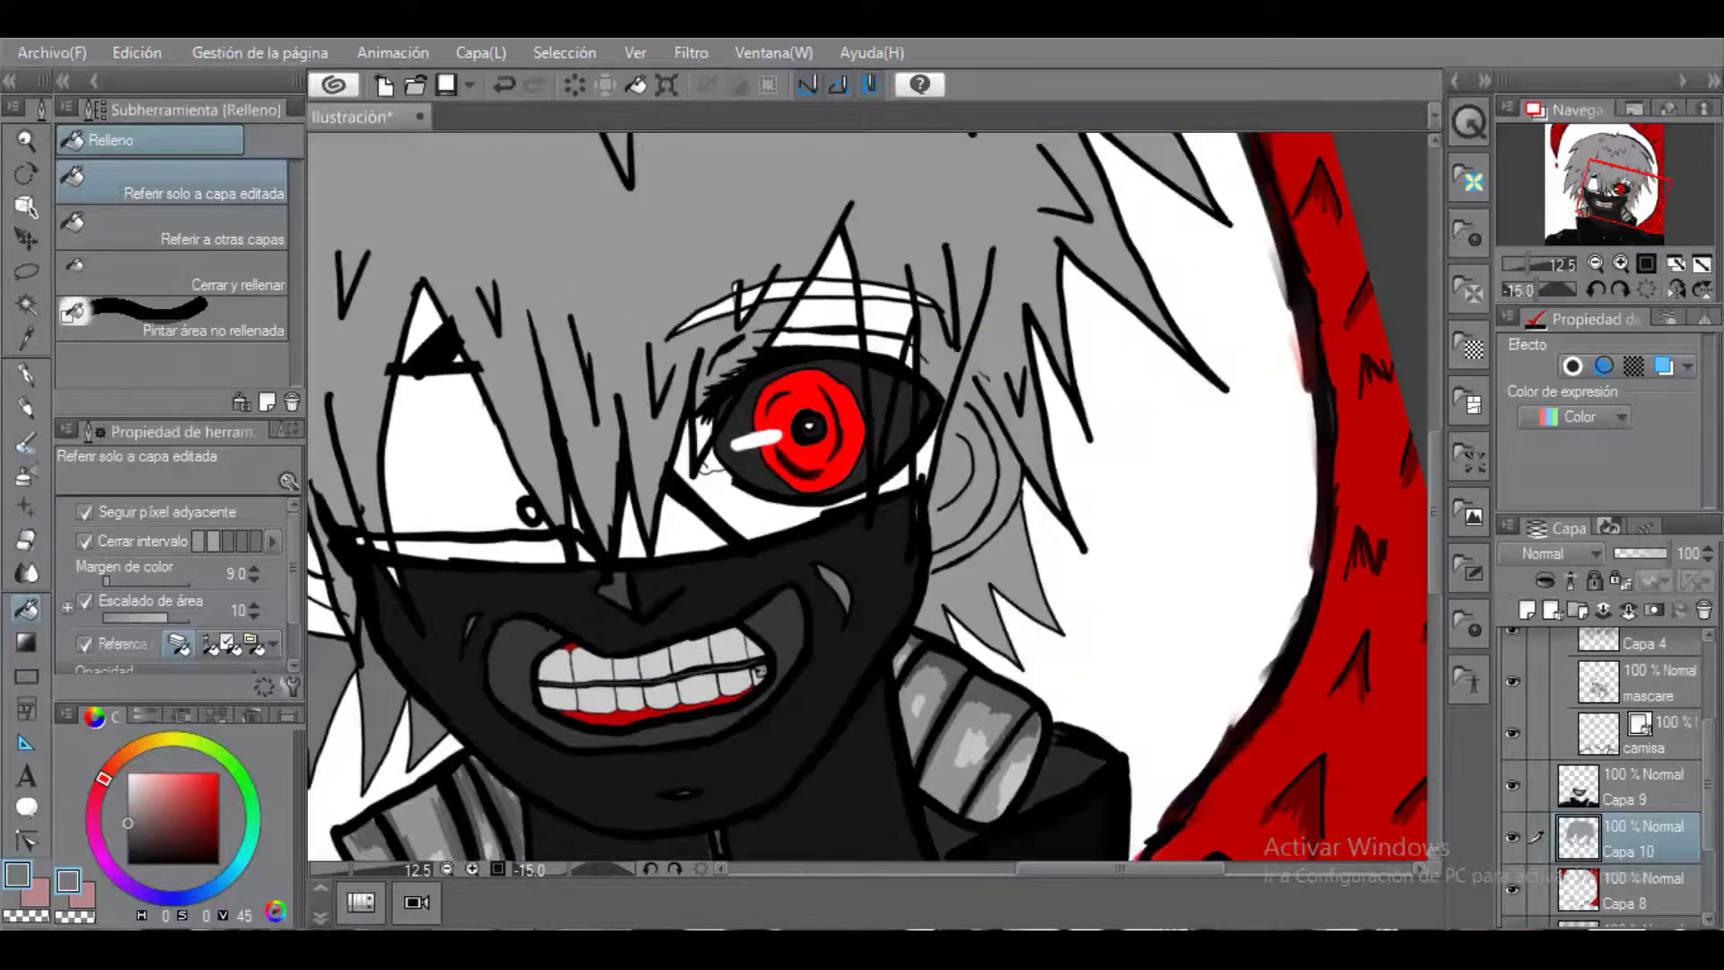
Erase the grey from the ear beside the red eye and repaint the hair gap above it in the sampled hair grey.
{"action": "key", "text": "e"}
{"action": "mouse_move", "coordinate": [976, 485]}
{"action": "left_mouse_down"}
{"action": "mouse_move", "coordinate": [956, 539]}
{"action": "mouse_move", "coordinate": [996, 449]}
{"action": "mouse_move", "coordinate": [952, 422]}
{"action": "mouse_move", "coordinate": [1004, 478]}
{"action": "mouse_move", "coordinate": [956, 539]}
{"action": "mouse_move", "coordinate": [943, 530]}
{"action": "left_mouse_up"}
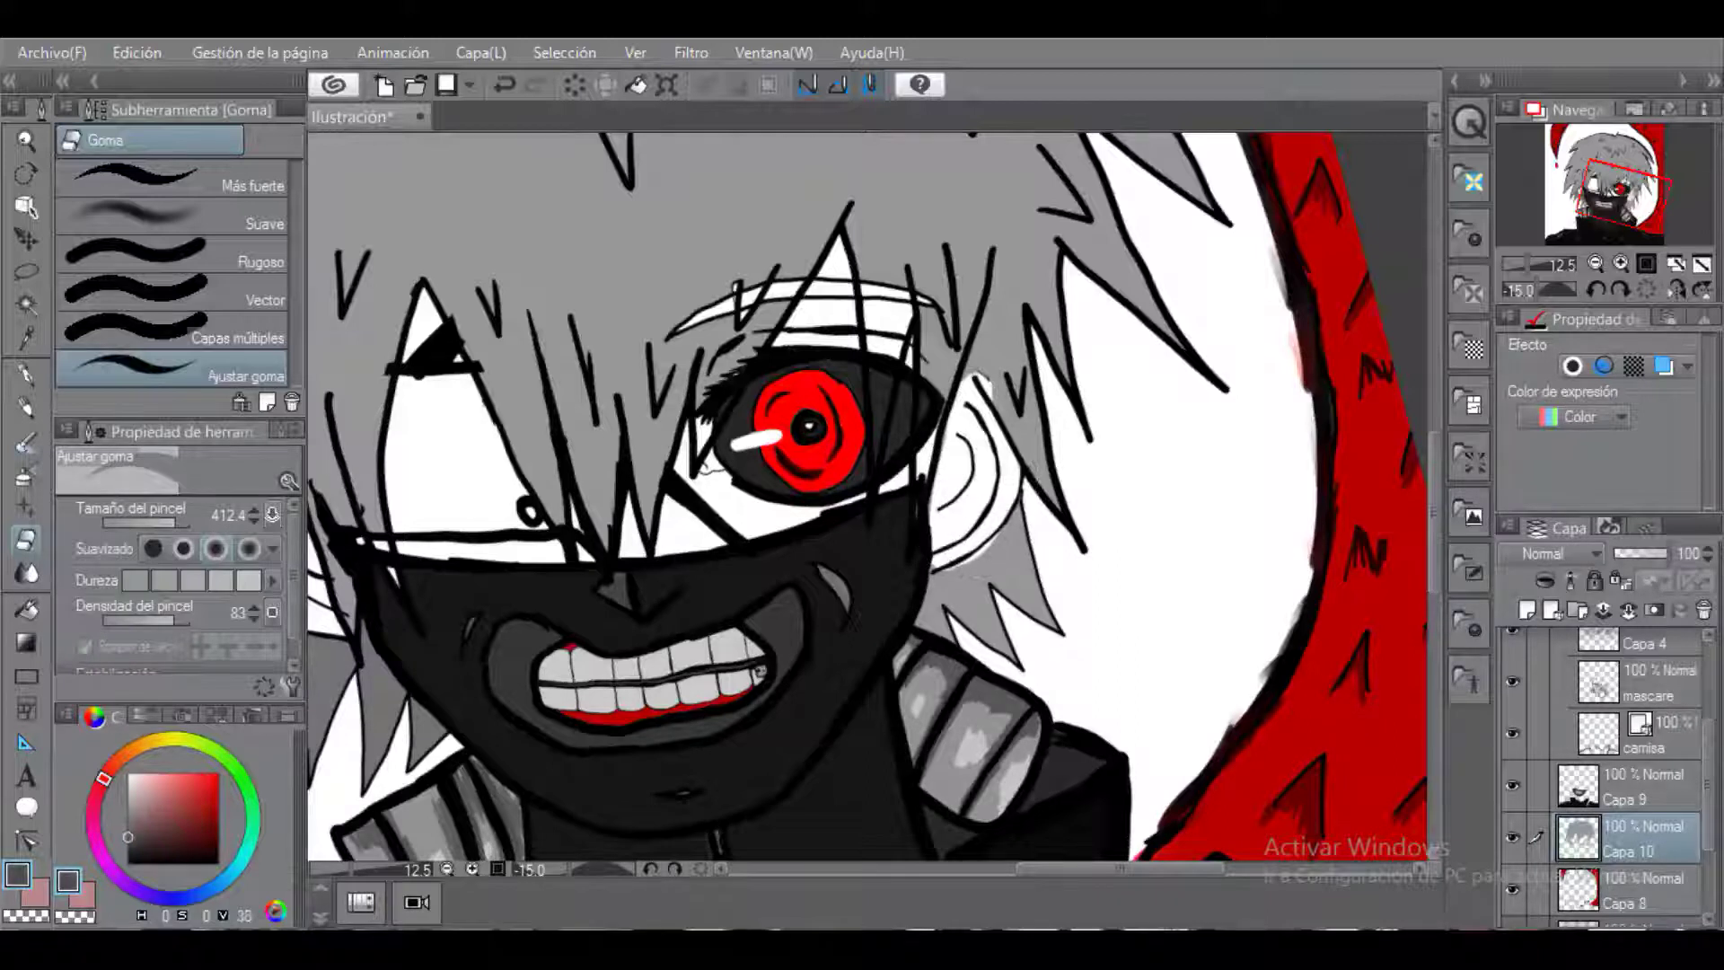
{"action": "key", "text": "b"}
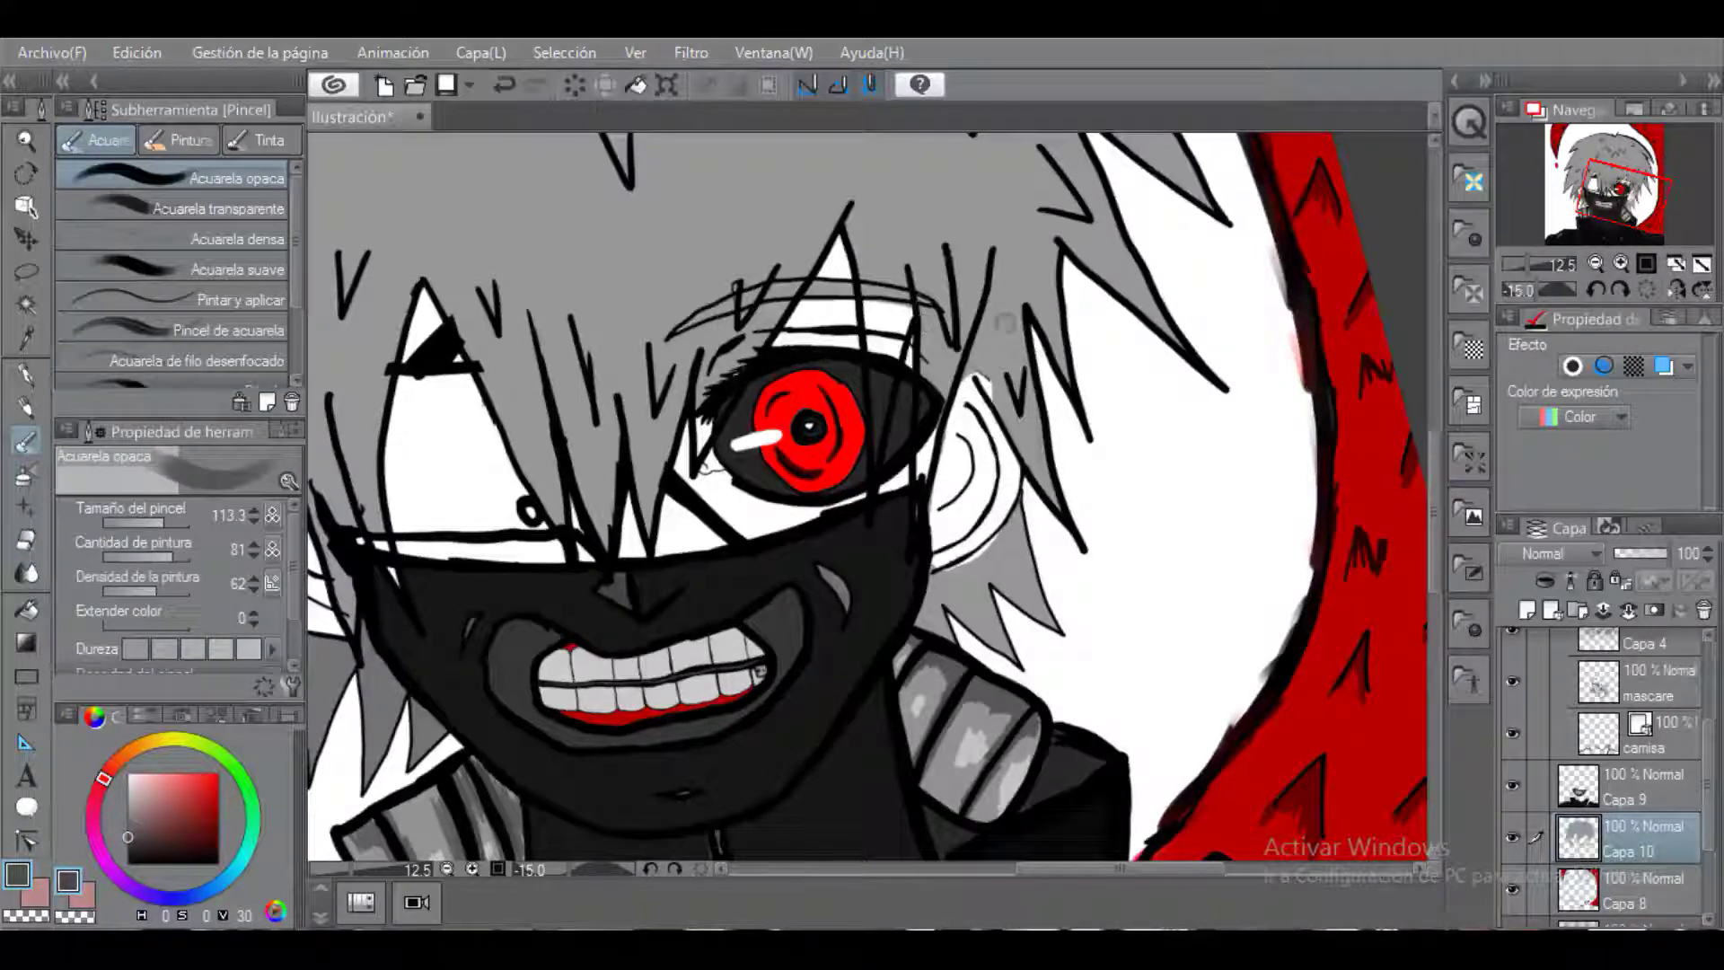
{"action": "left_click", "coordinate": [1005, 323], "text": "alt"}
{"action": "left_click_drag", "start_coordinate": [981, 381], "coordinate": [1008, 422]}
Paint the ear beside the red eye in a pale pinkish skin tone with Acuarela opaca.
{"action": "left_click_drag", "start_coordinate": [131, 804], "coordinate": [137, 782]}
{"action": "mouse_move", "coordinate": [959, 449]}
{"action": "left_mouse_down"}
{"action": "mouse_move", "coordinate": [944, 494]}
{"action": "mouse_move", "coordinate": [949, 443]}
{"action": "left_mouse_up"}
{"action": "left_click", "coordinate": [128, 776]}
{"action": "mouse_move", "coordinate": [929, 539]}
{"action": "left_mouse_down"}
{"action": "mouse_move", "coordinate": [1017, 487]}
{"action": "mouse_move", "coordinate": [972, 391]}
{"action": "mouse_move", "coordinate": [976, 532]}
{"action": "mouse_move", "coordinate": [966, 406]}
{"action": "mouse_move", "coordinate": [1011, 445]}
{"action": "left_mouse_up"}
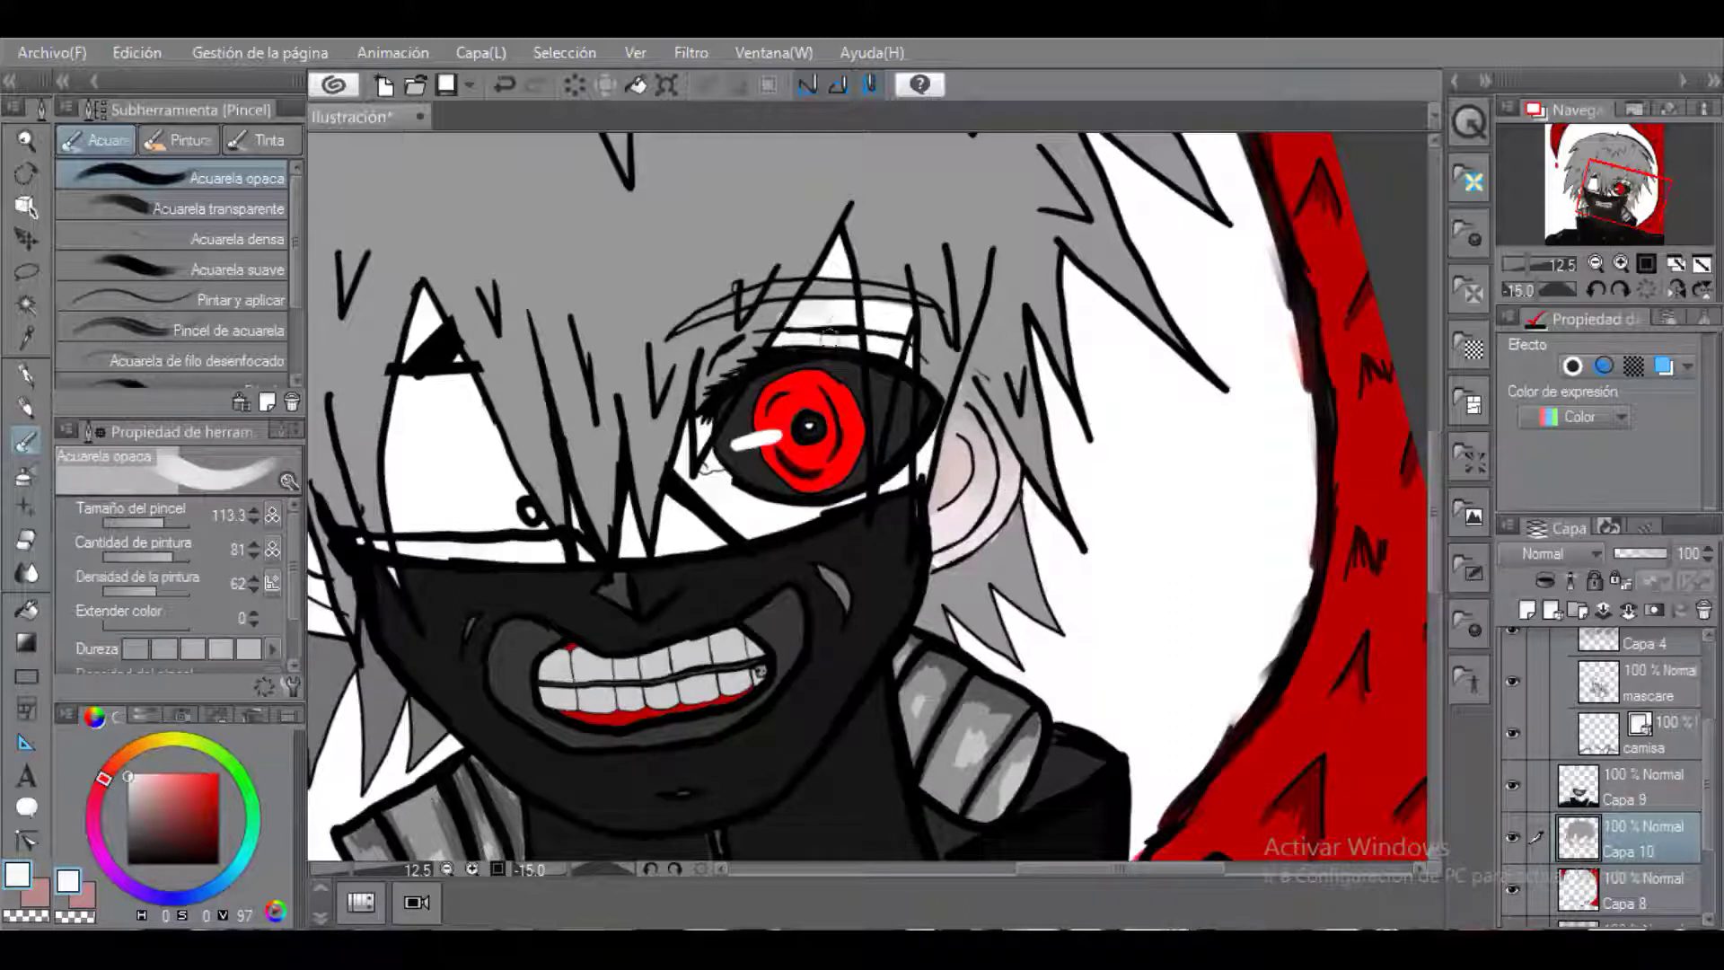
On layer Capa 9, paint the hair strand above the red eye in the sampled hair grey.
{"action": "left_click", "coordinate": [907, 224], "text": "alt"}
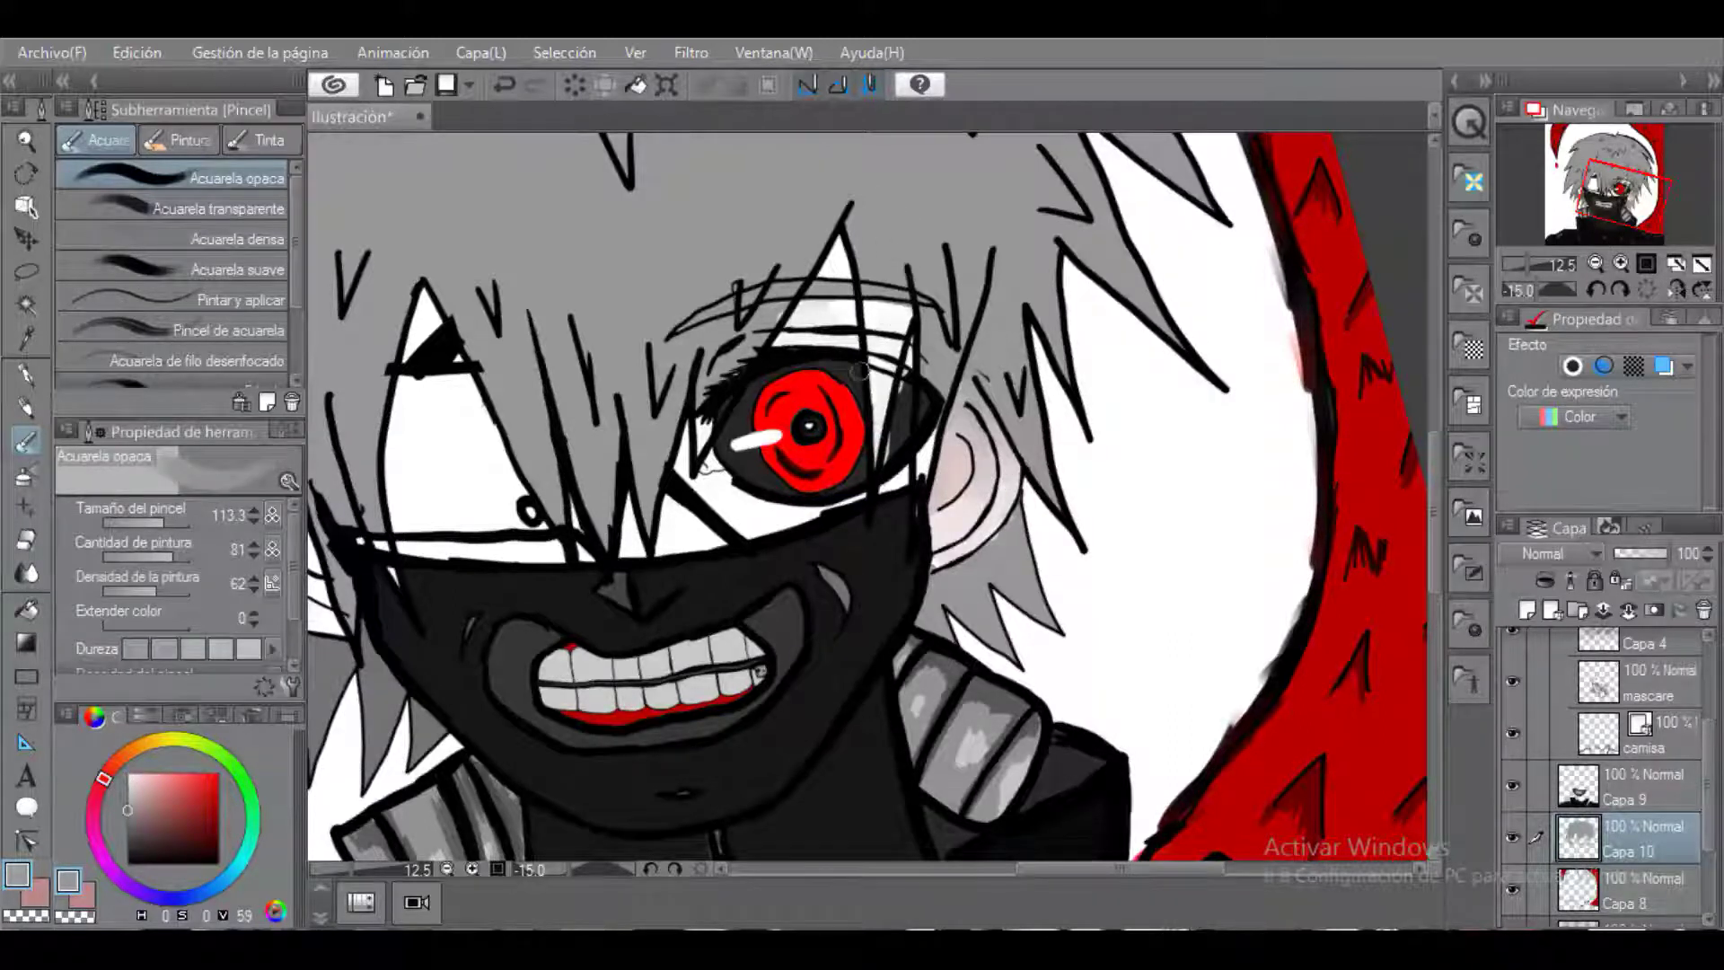
{"action": "left_click", "coordinate": [1643, 785]}
{"action": "mouse_move", "coordinate": [875, 318]}
{"action": "left_mouse_down"}
{"action": "mouse_move", "coordinate": [878, 417]}
{"action": "mouse_move", "coordinate": [907, 316]}
{"action": "mouse_move", "coordinate": [885, 316]}
{"action": "left_mouse_up"}
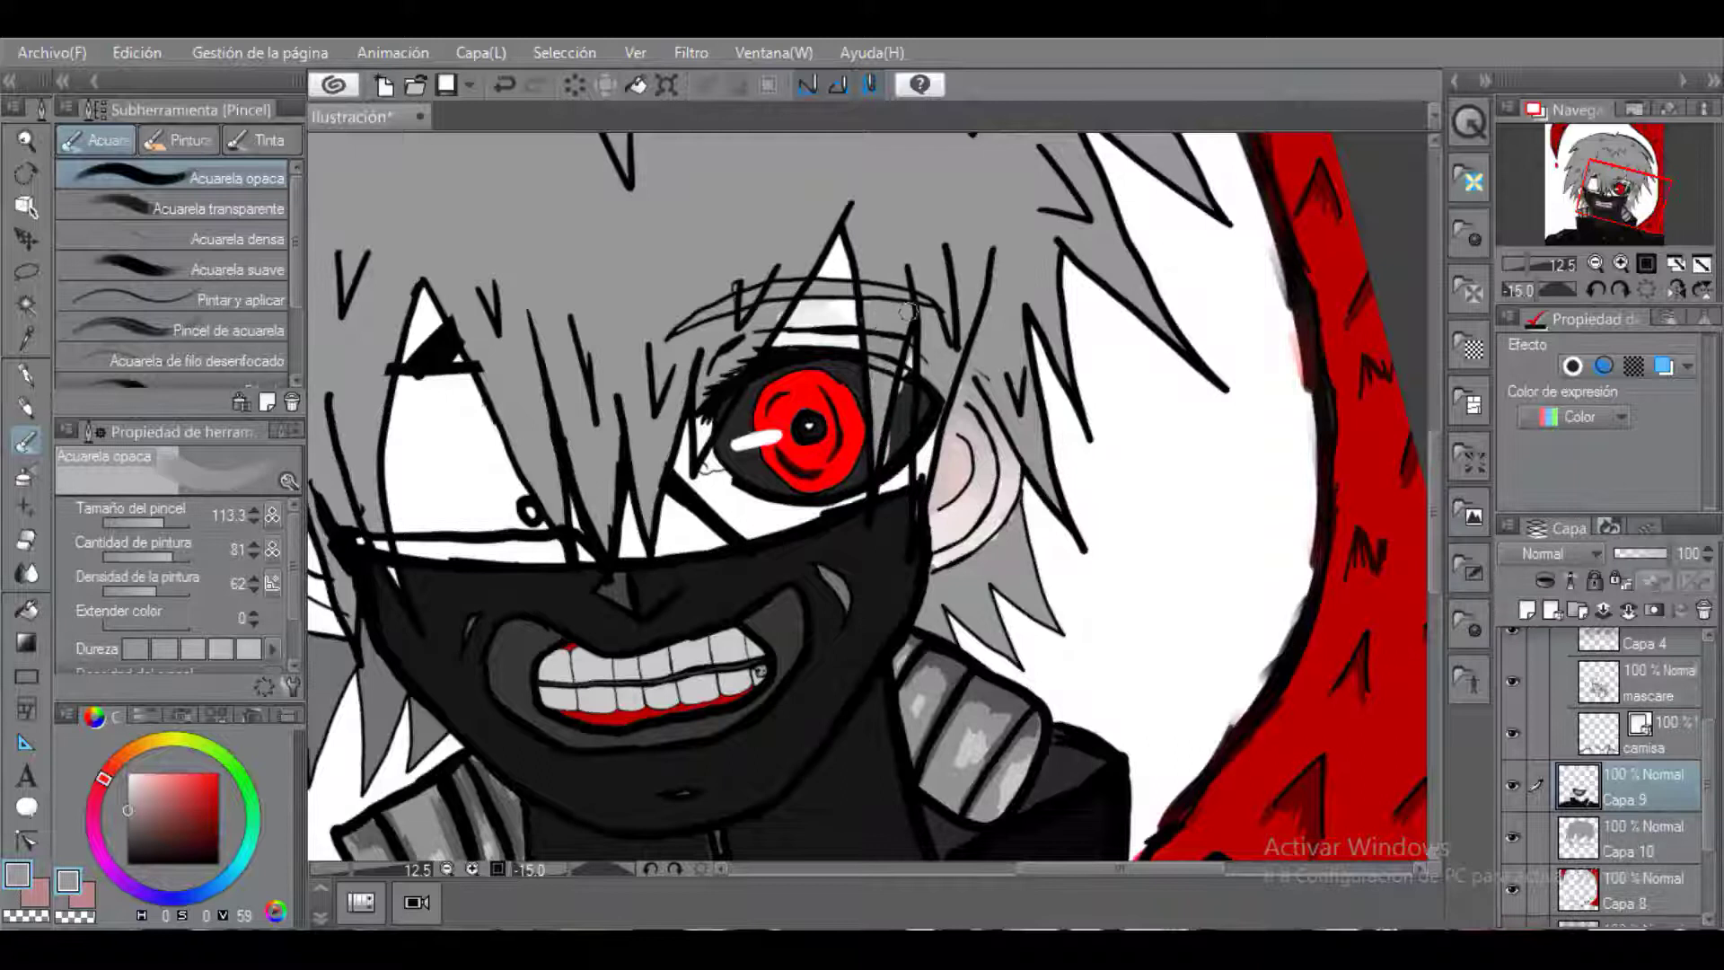
Paint the ear on the eye patch side with the pale skin tone sampled from the finished ear.
{"action": "scroll", "coordinate": [884, 316], "scroll_direction": "up", "scroll_amount": 1}
{"action": "scroll", "coordinate": [916, 566], "scroll_direction": "down", "scroll_amount": 3}
{"action": "scroll", "coordinate": [965, 530], "scroll_direction": "up", "scroll_amount": 2}
{"action": "left_click", "coordinate": [934, 535], "text": "alt"}
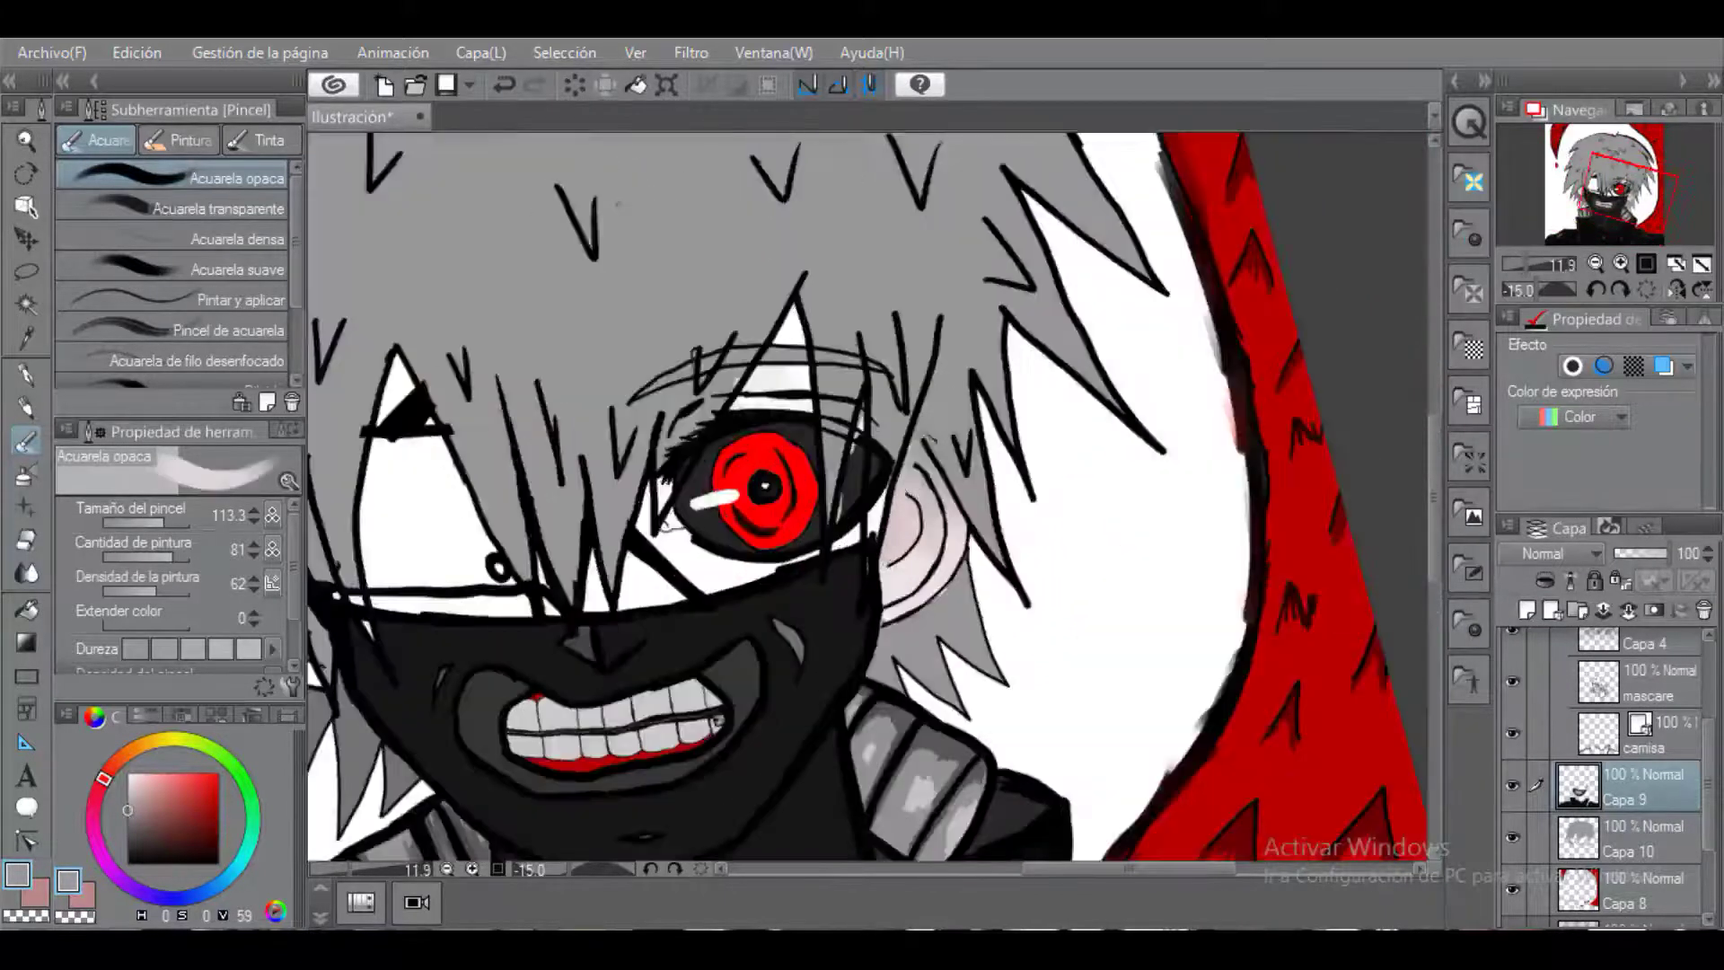
{"action": "left_click_drag", "start_coordinate": [328, 620], "coordinate": [878, 618]}
{"action": "scroll", "coordinate": [878, 618], "scroll_direction": "up", "scroll_amount": 2}
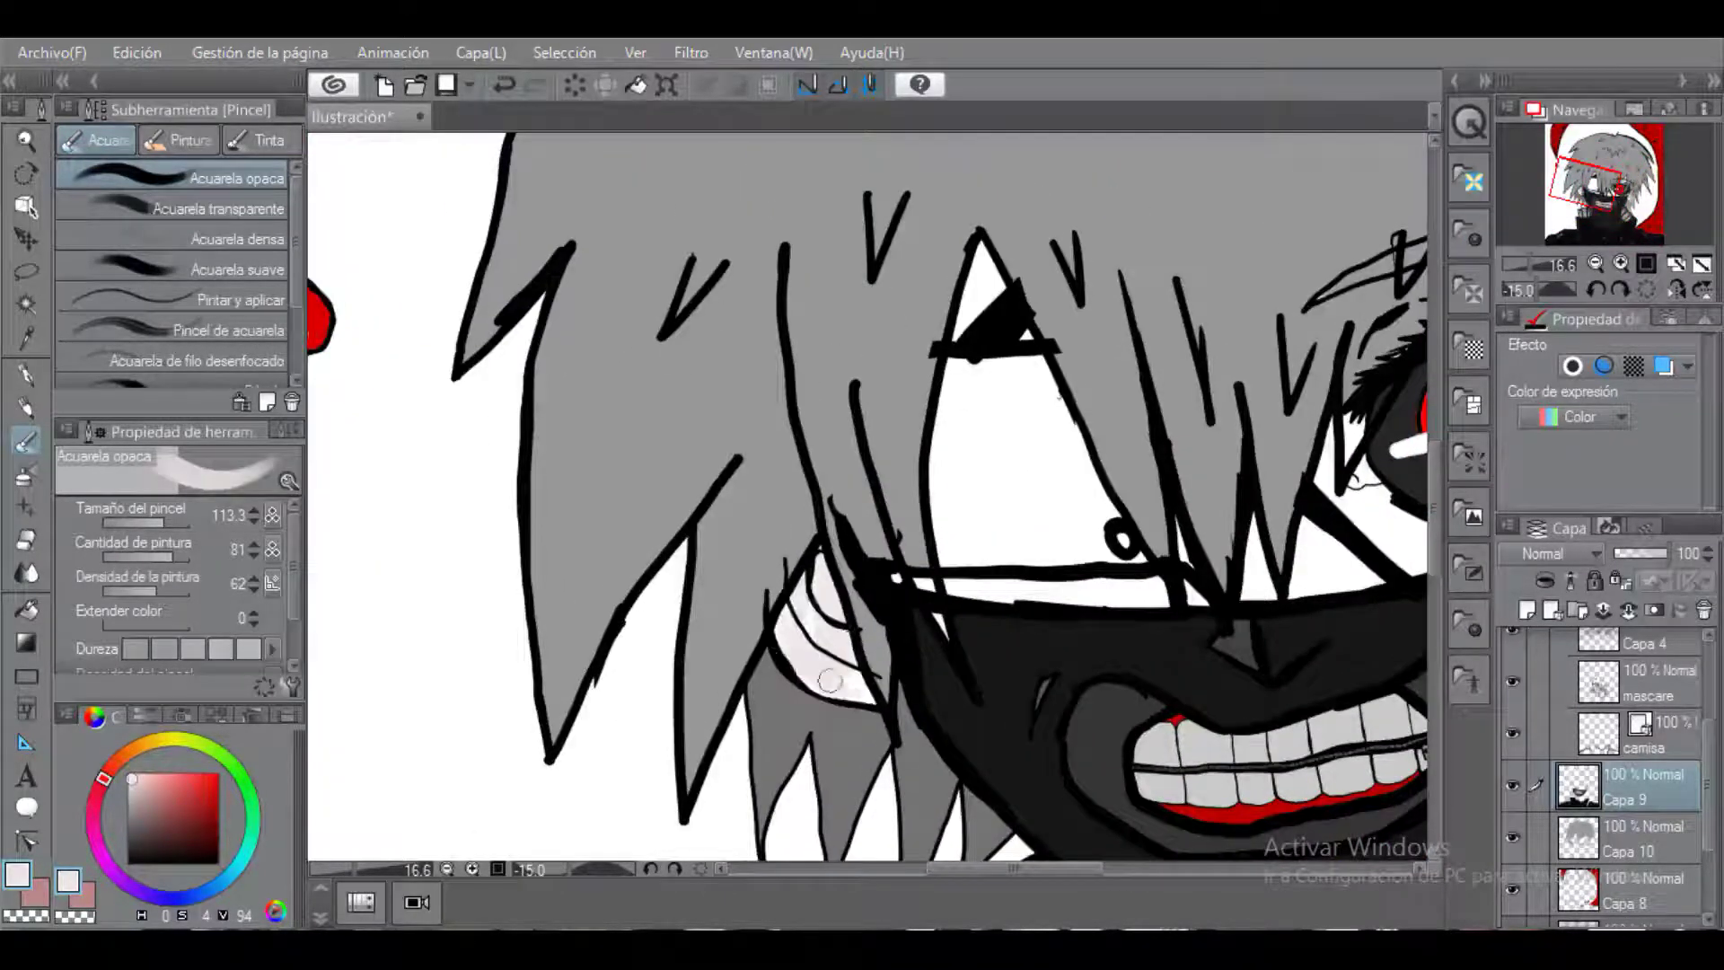
On the mascare layer, erase the eye patch lines that overlap the hair strands with the eraser at size 55.3.
{"action": "key", "text": "alt+bracketright"}
{"action": "key", "text": "alt+bracketright"}
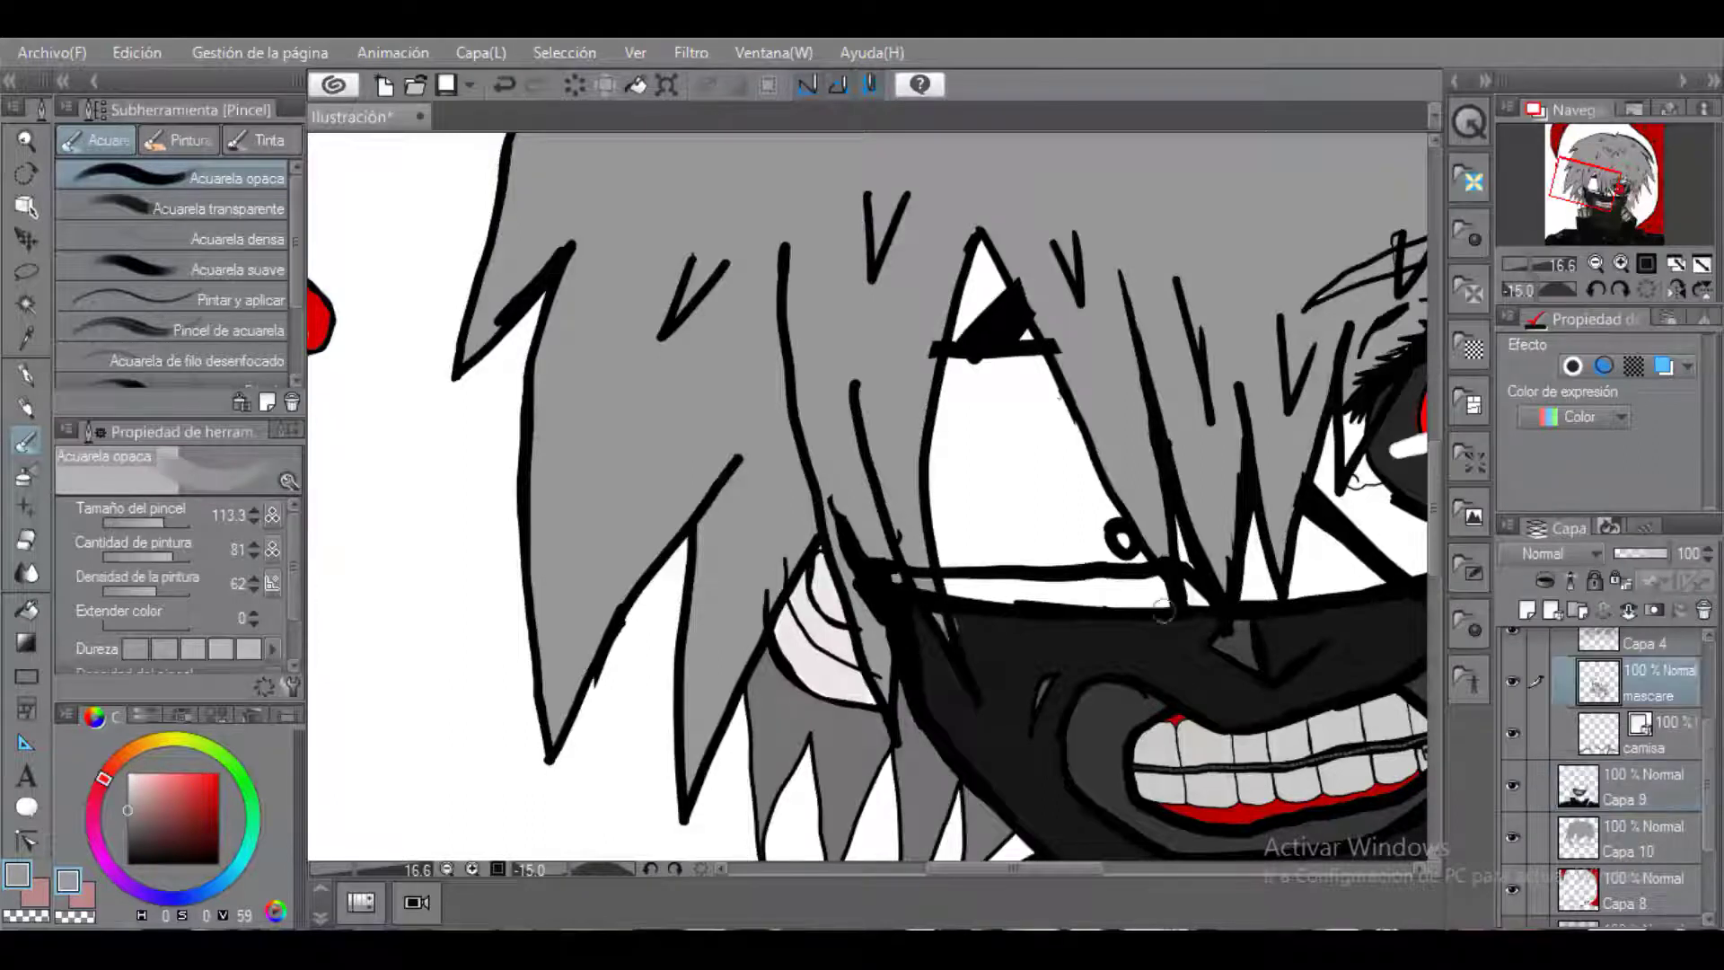
{"action": "key", "text": "e"}
{"action": "key", "text": "bracketleft"}
{"action": "key", "text": "bracketleft"}
{"action": "key", "text": "bracketleft"}
{"action": "key", "text": "bracketleft"}
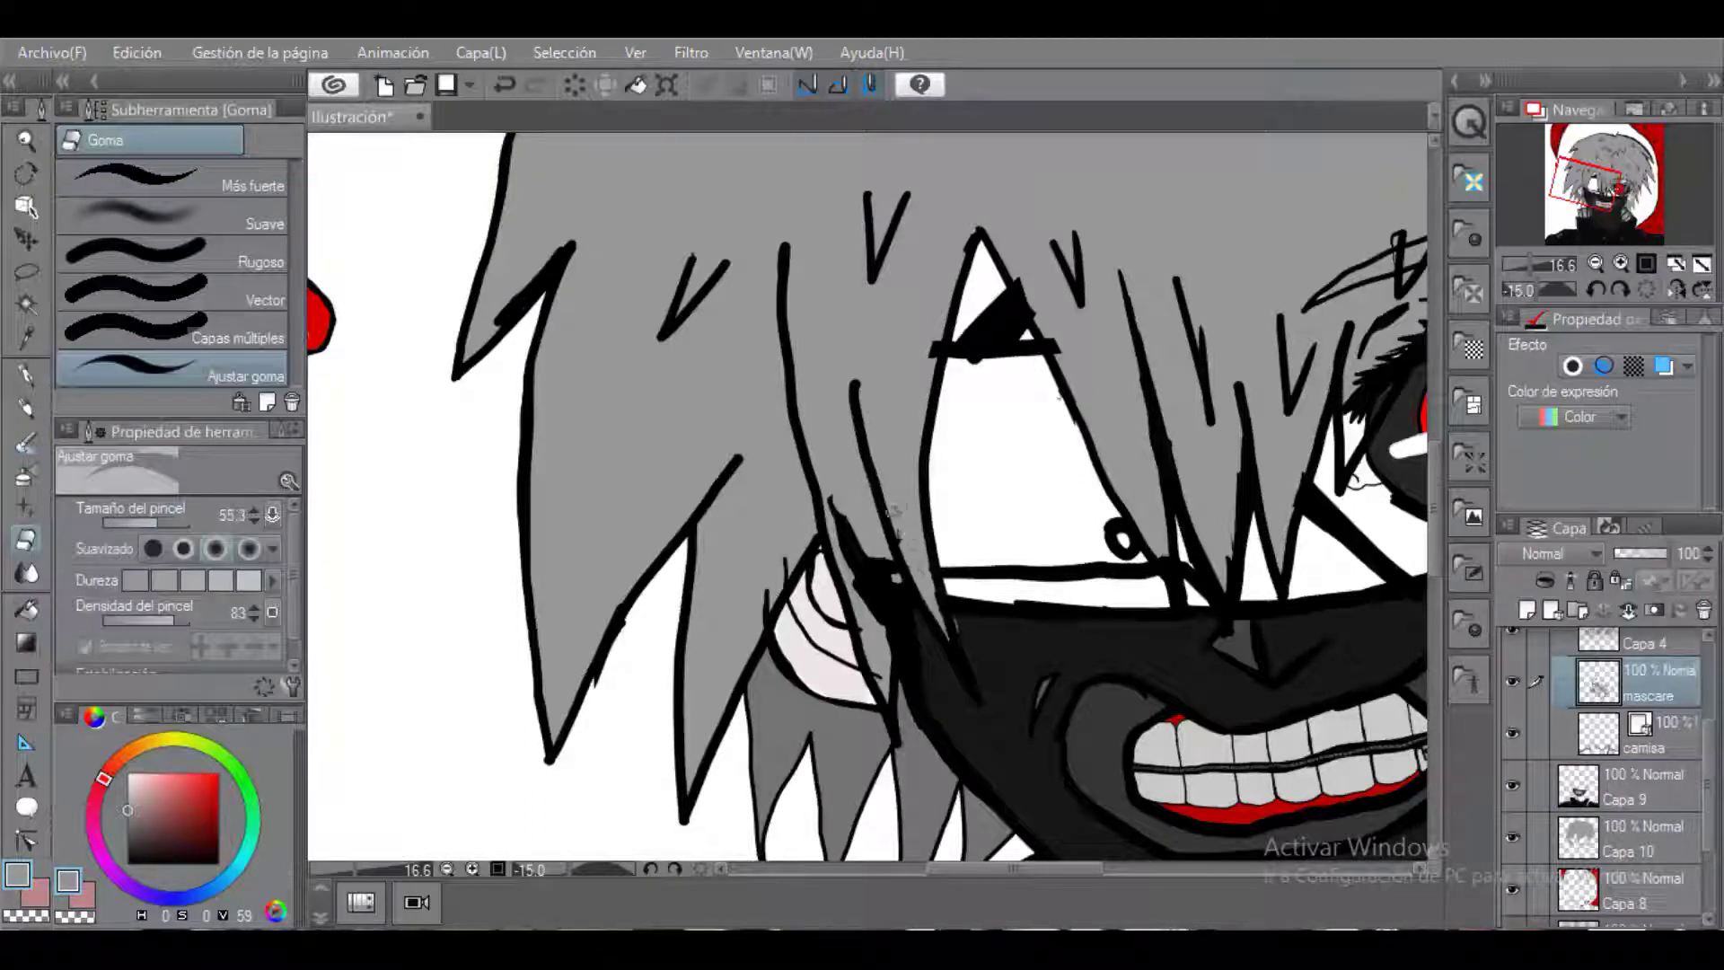
{"action": "left_click_drag", "start_coordinate": [870, 530], "coordinate": [889, 592]}
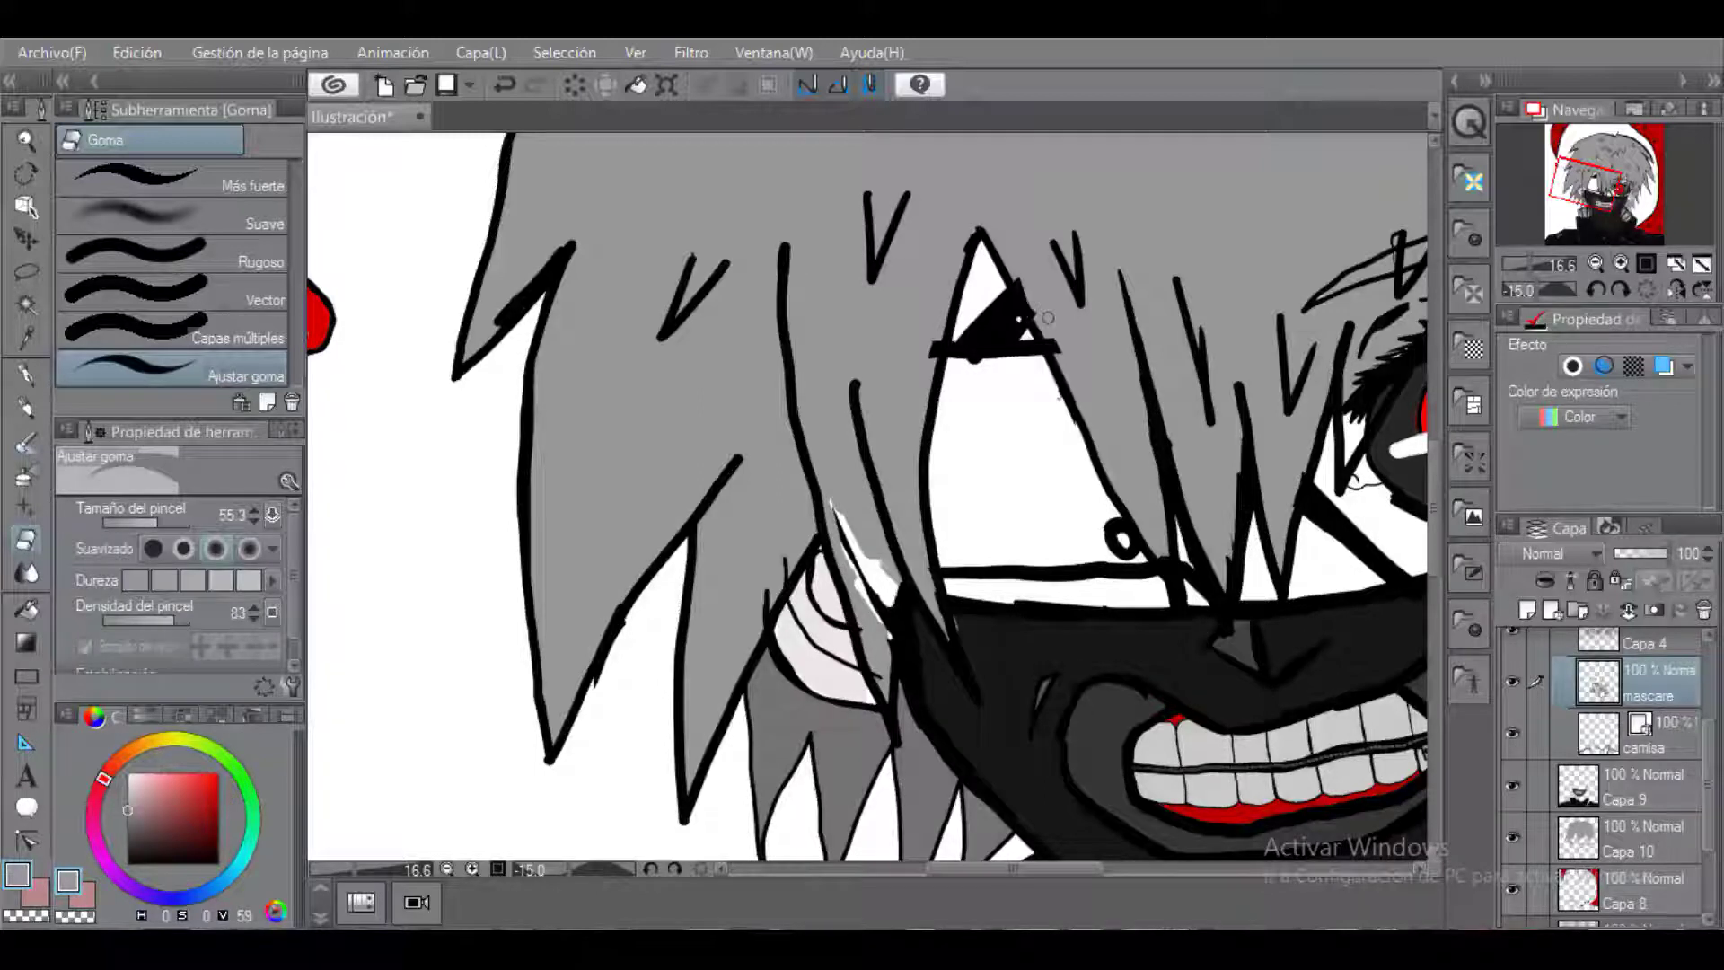
{"action": "left_click_drag", "start_coordinate": [1032, 314], "coordinate": [1019, 280]}
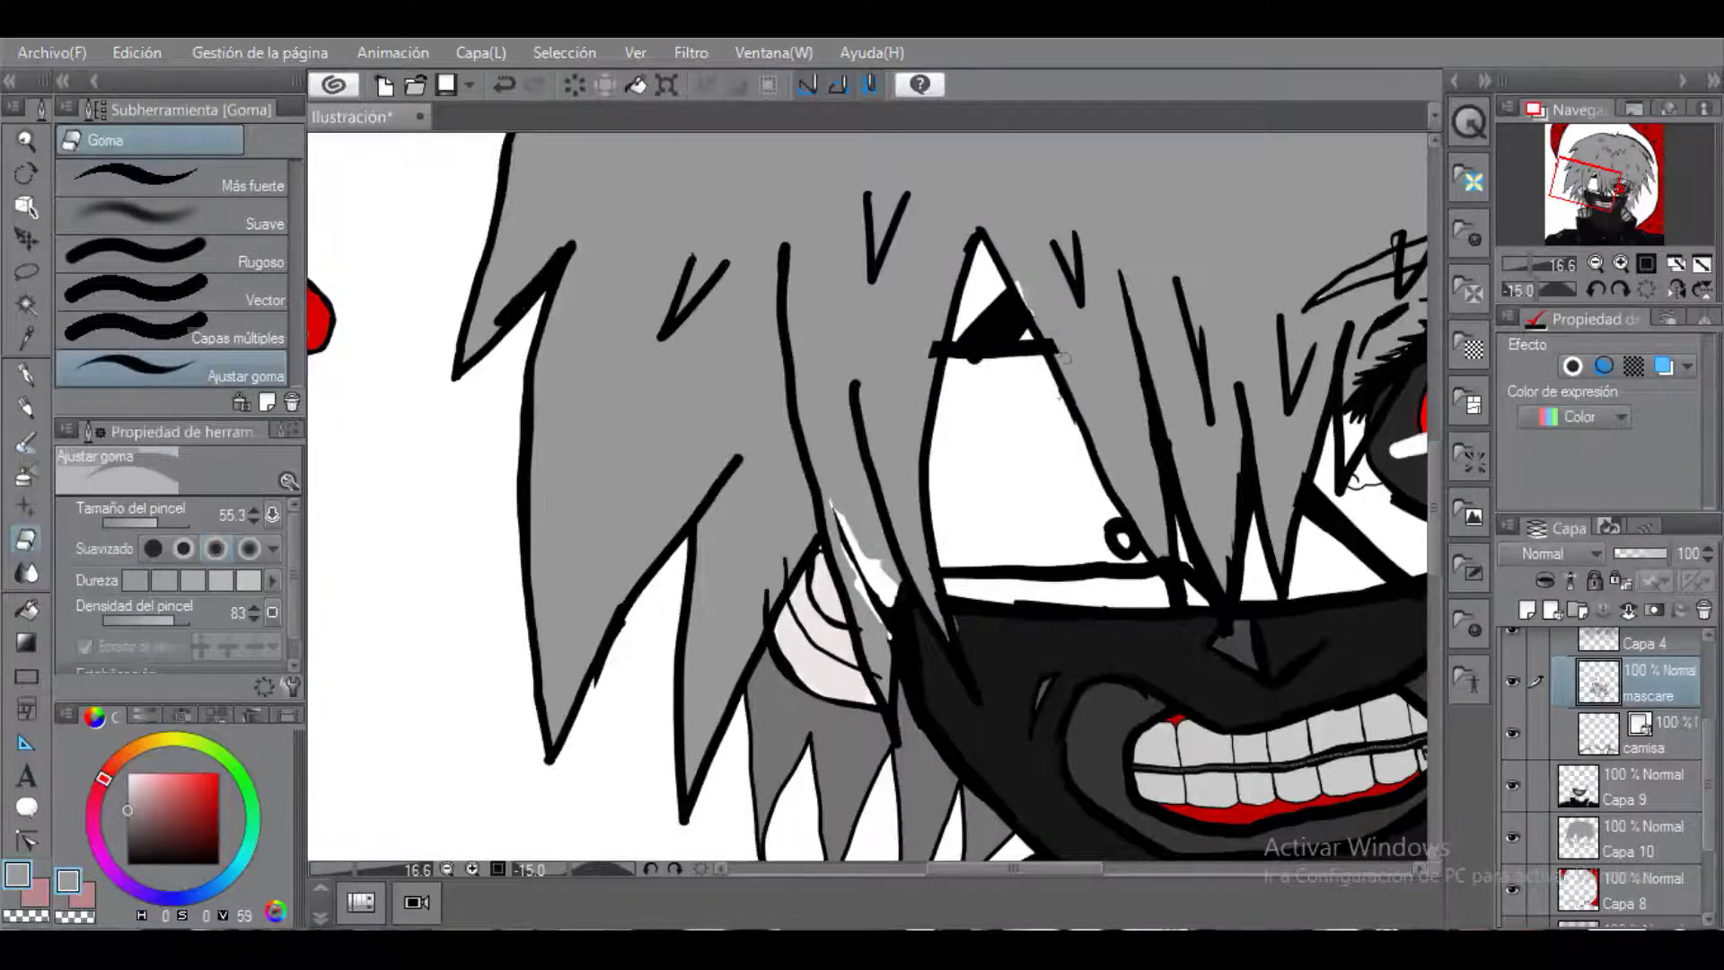
On a new layer below Capa 7, fill the background behind the character with very dark navy blue, hue 245 and value 9.
{"action": "scroll", "coordinate": [1061, 357], "scroll_direction": "down", "scroll_amount": 6}
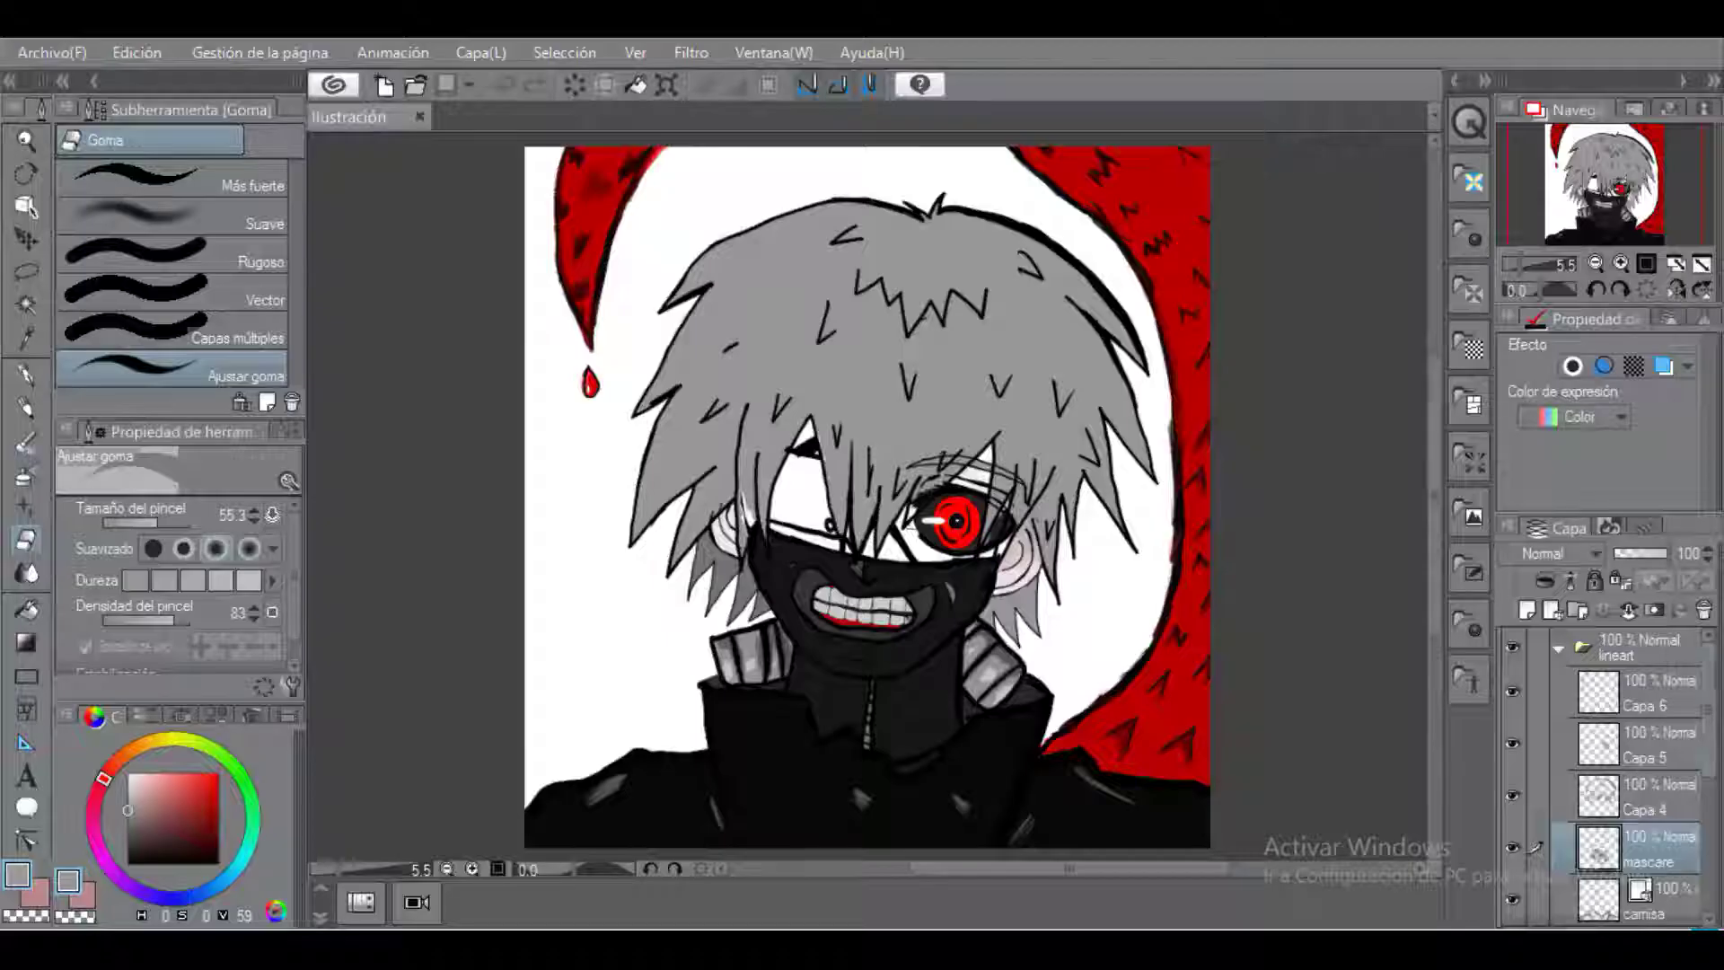
{"action": "left_click_drag", "start_coordinate": [1587, 902], "coordinate": [1588, 853]}
{"action": "left_click", "coordinate": [218, 853]}
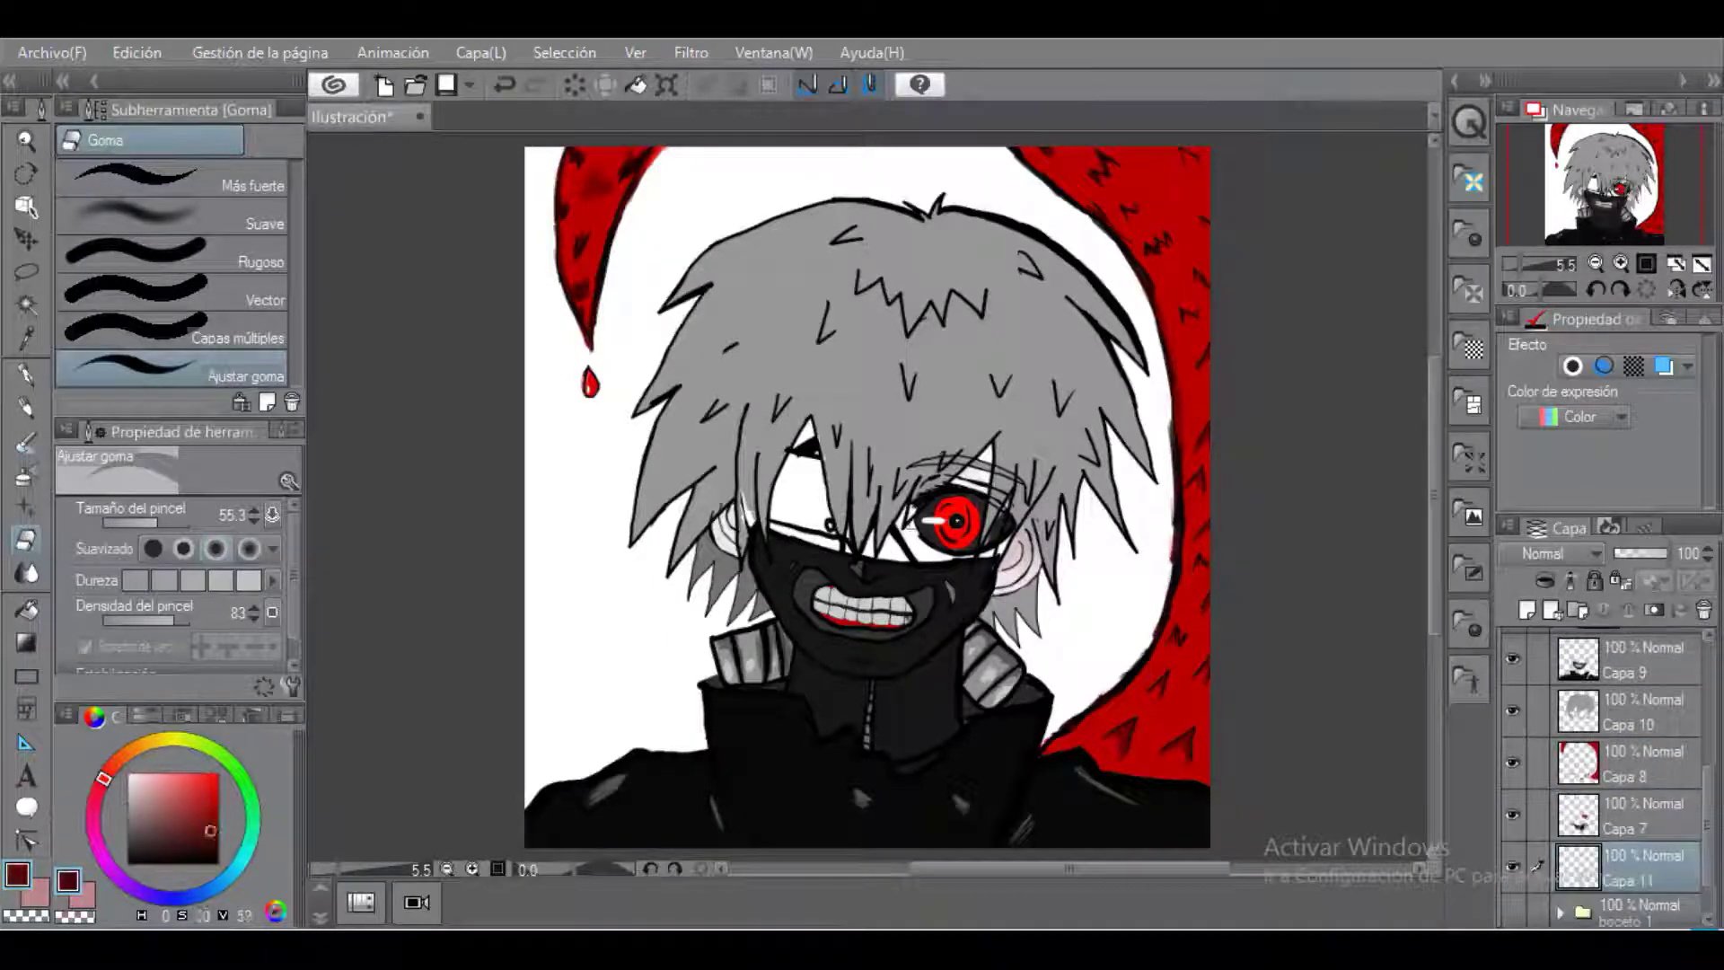
{"action": "left_click_drag", "start_coordinate": [104, 778], "coordinate": [165, 898]}
{"action": "key", "text": "g"}
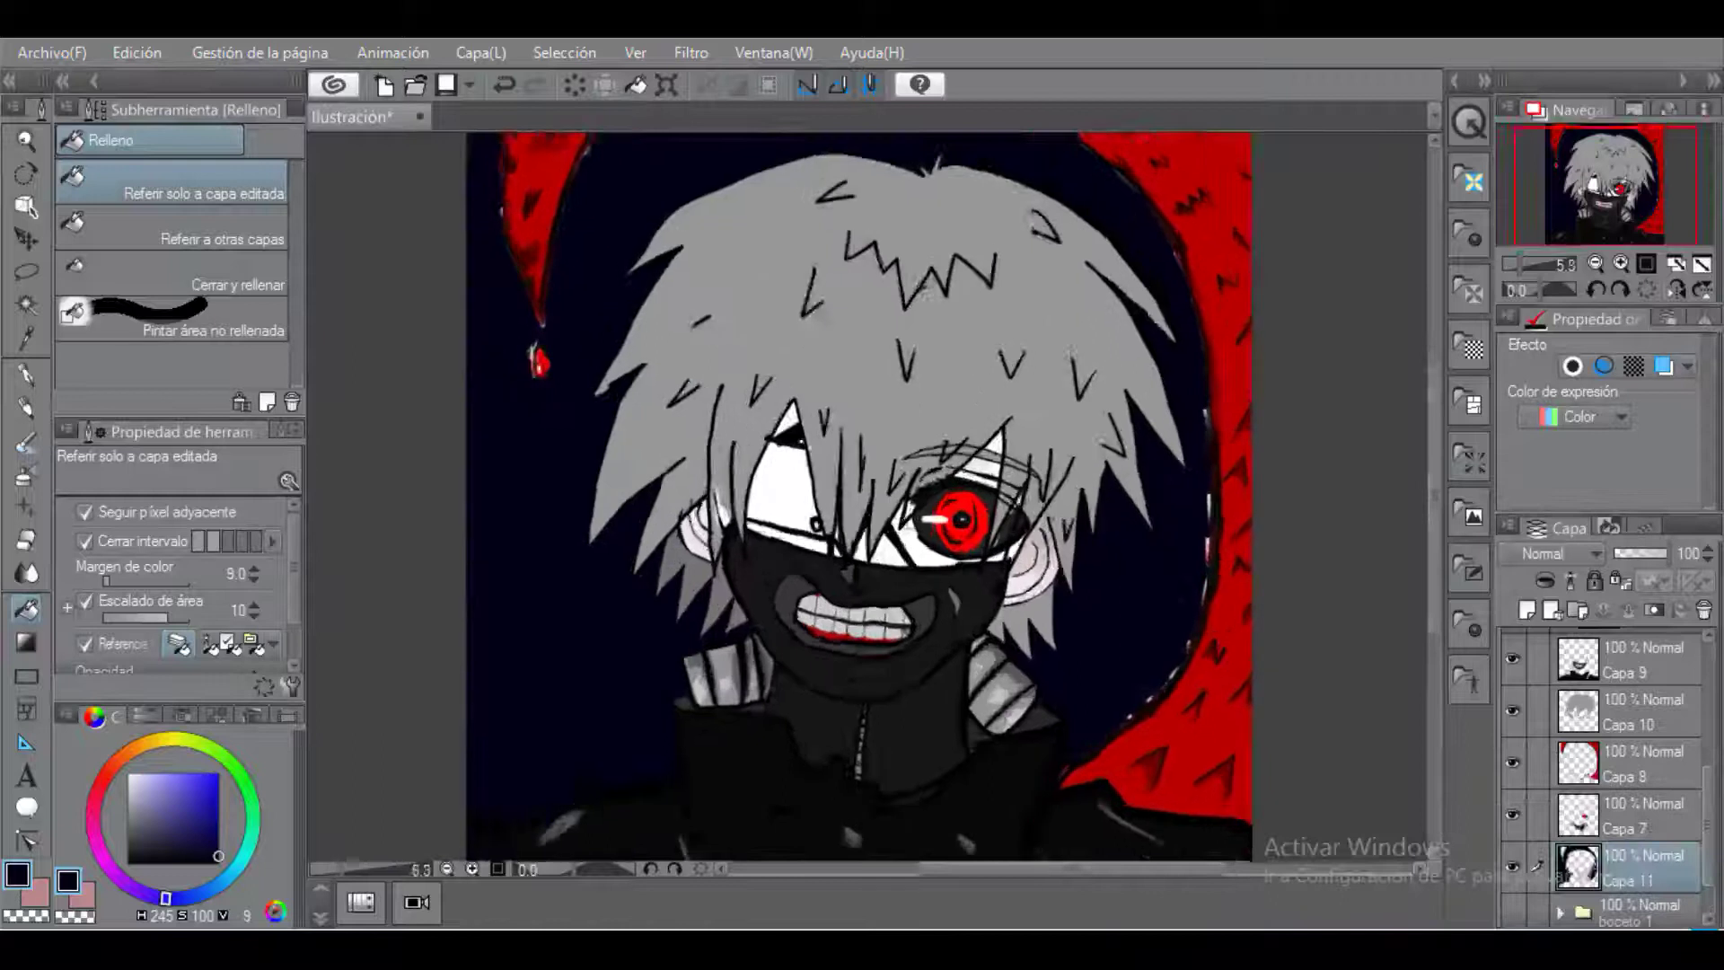
On layer Capa 7, fill the skin around the red eye and the strips above the mask with the ear's pale skin tone.
{"action": "scroll", "coordinate": [977, 582], "scroll_direction": "up", "scroll_amount": 3}
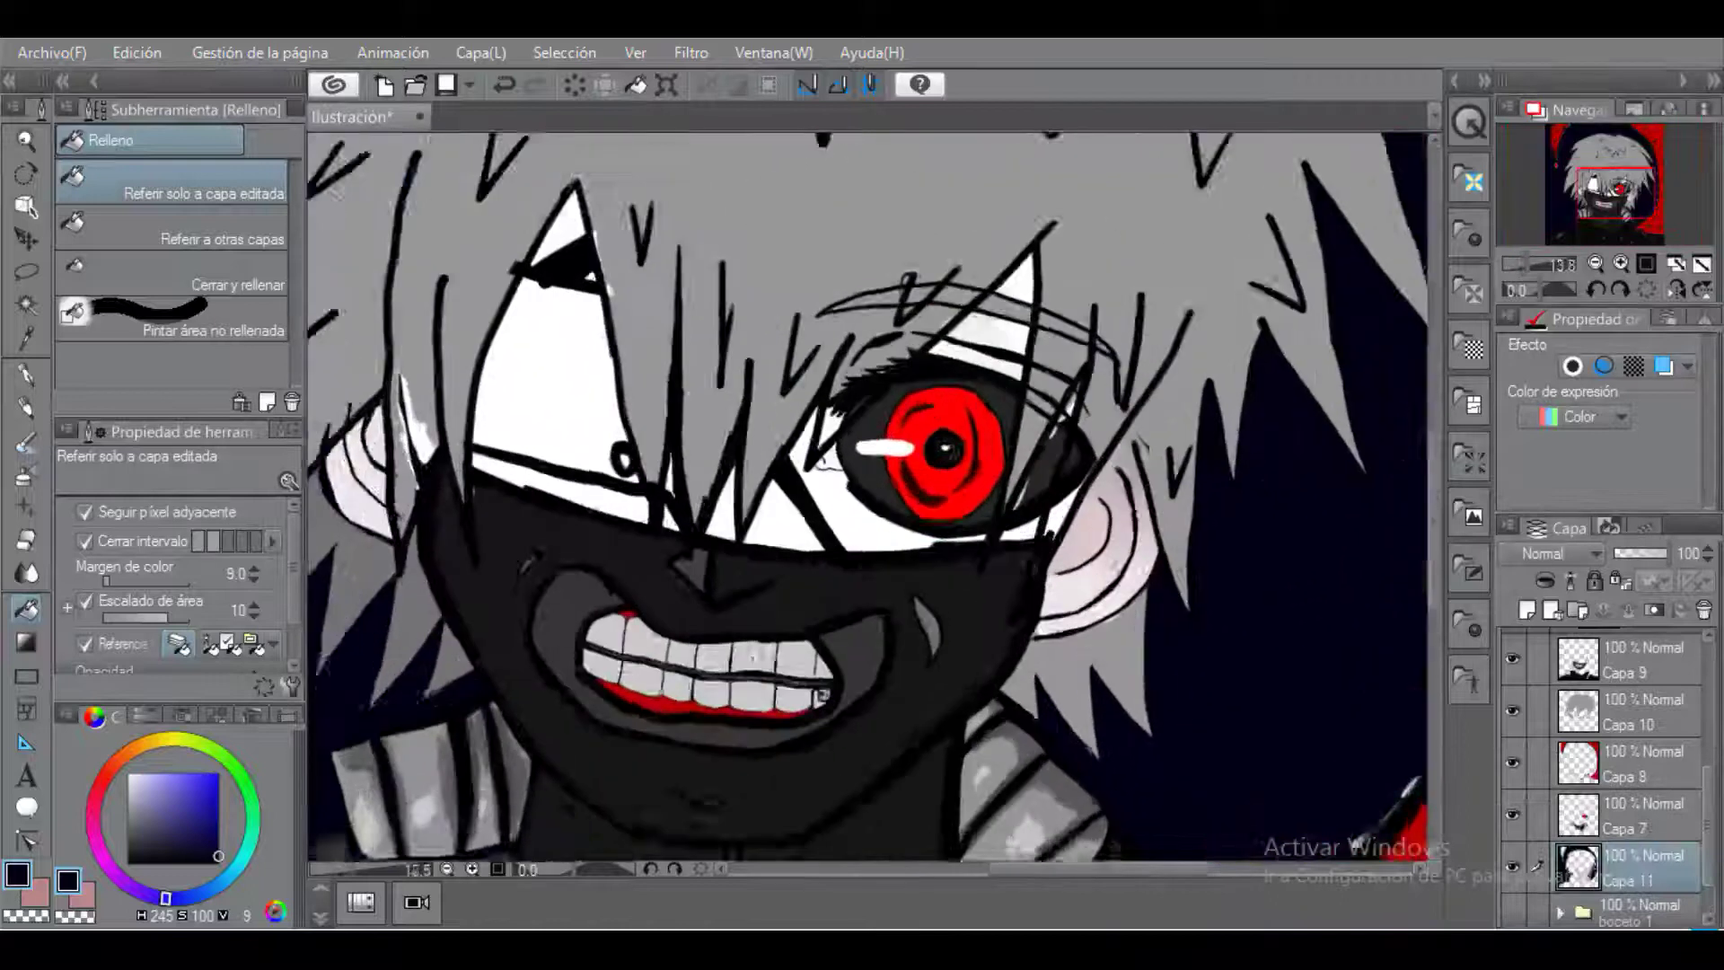
{"action": "left_click", "coordinate": [1645, 815]}
{"action": "left_click", "coordinate": [839, 494]}
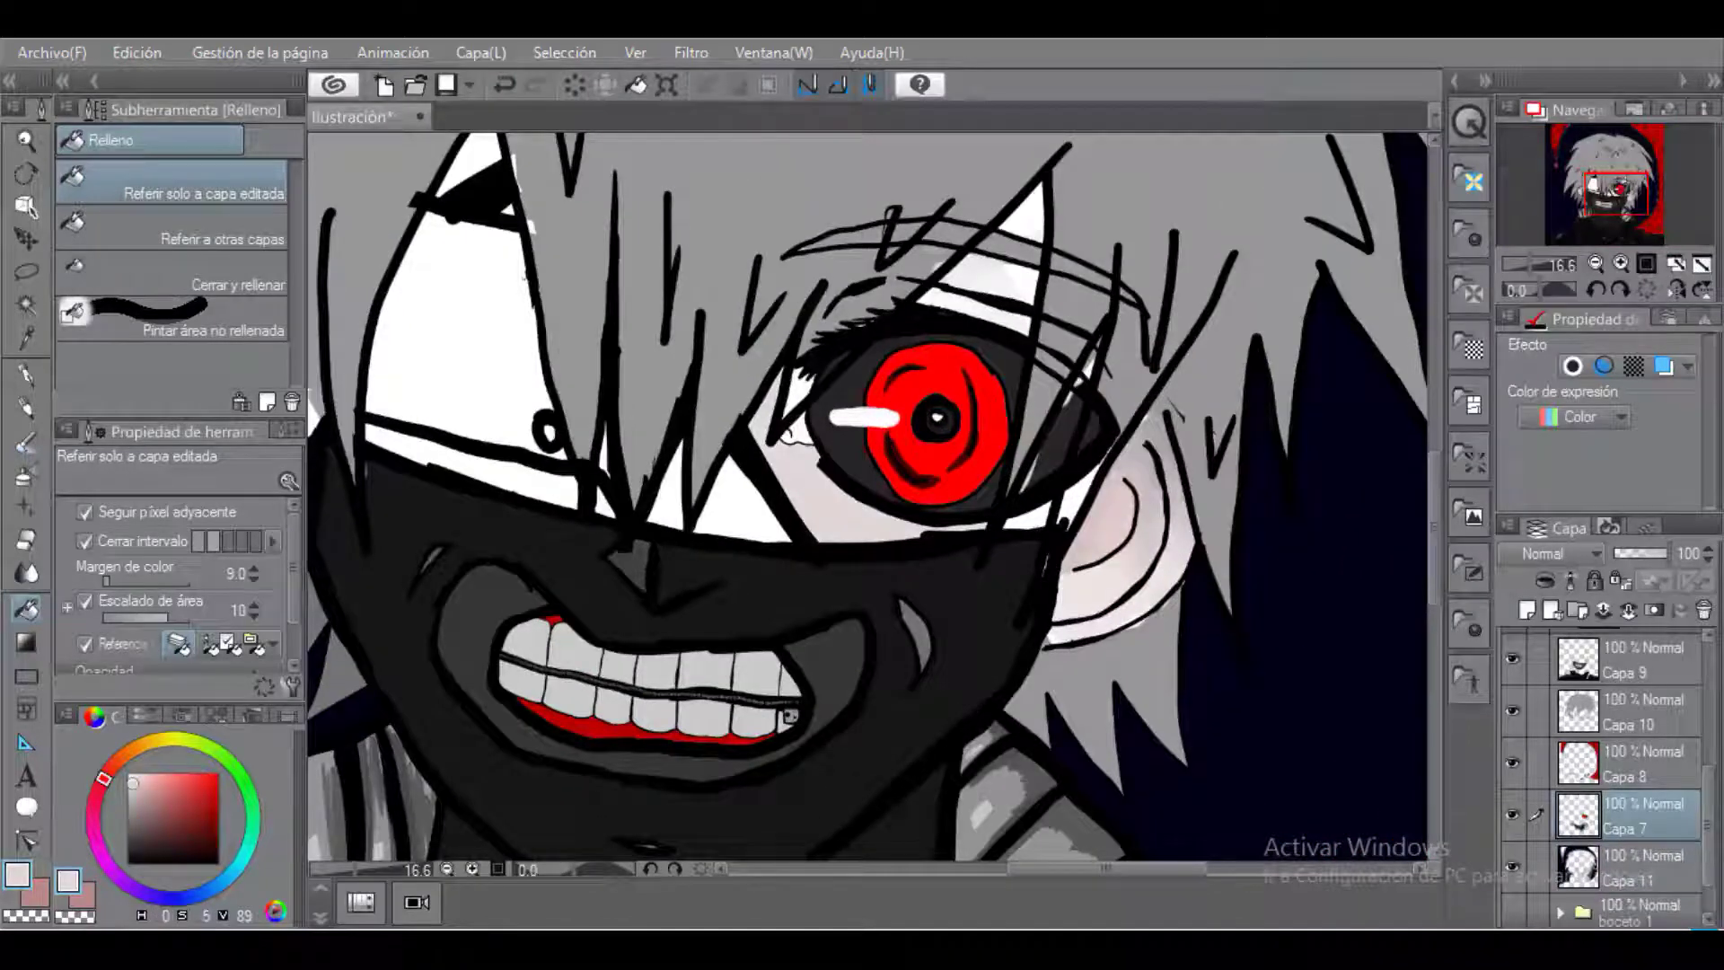
{"action": "left_click", "coordinate": [1029, 216]}
{"action": "left_click", "coordinate": [476, 155]}
{"action": "key", "text": "ctrl+z"}
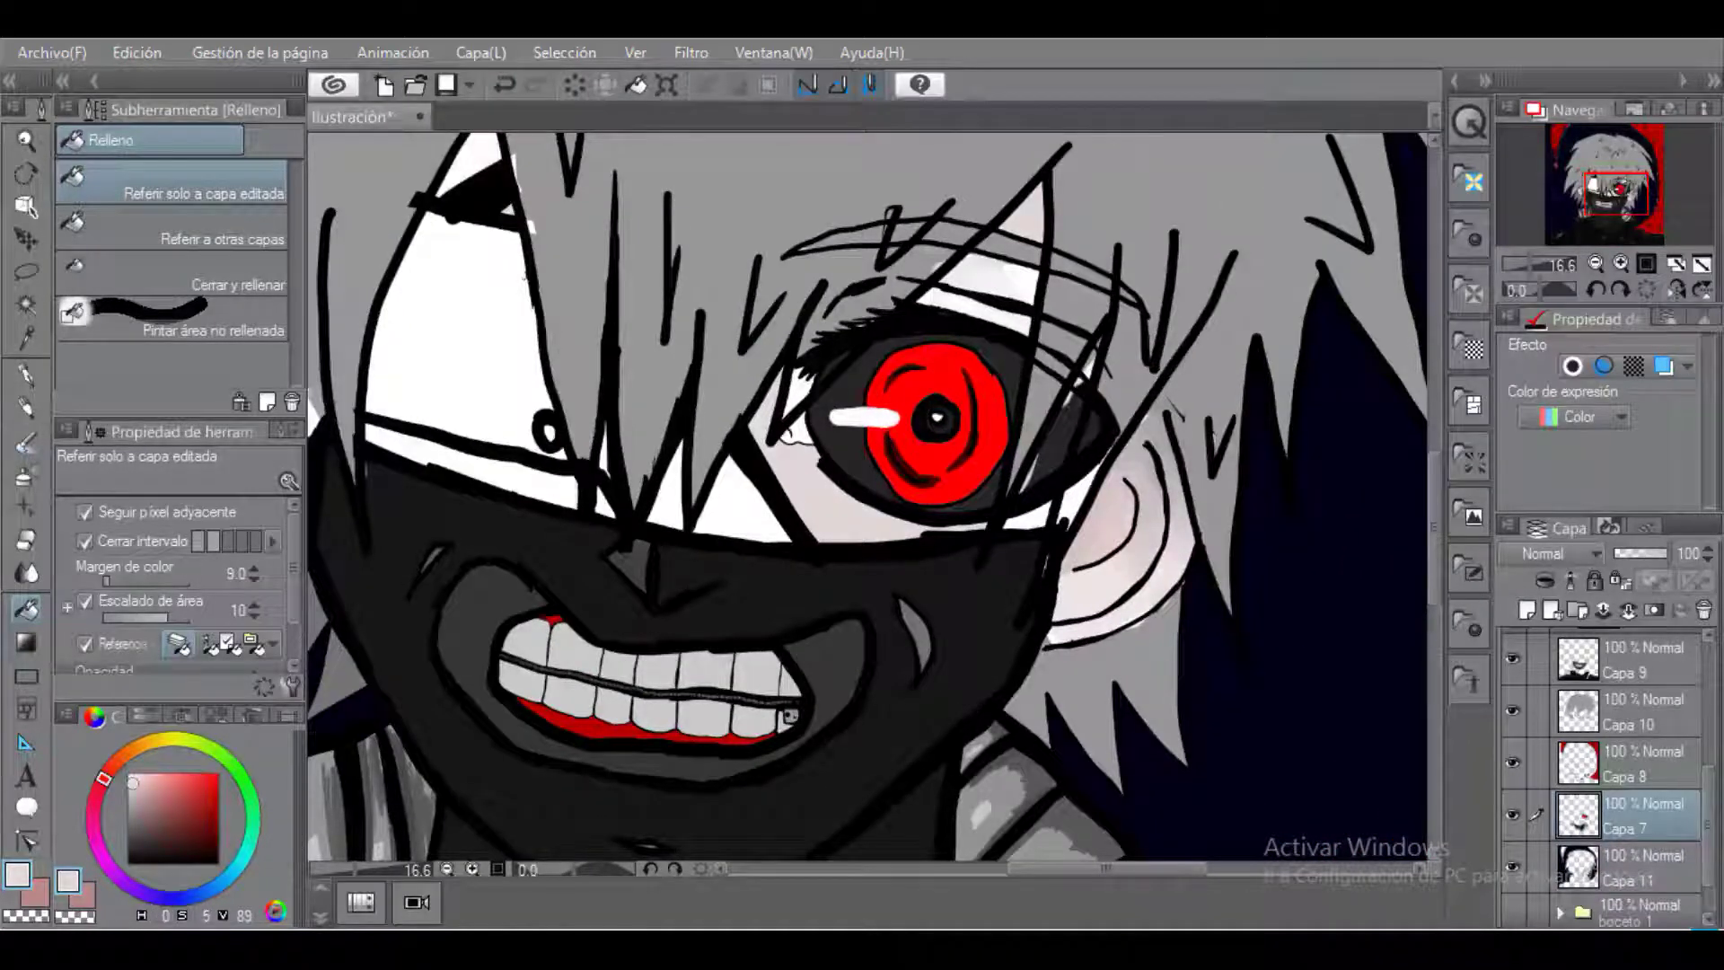
{"action": "left_click", "coordinate": [471, 467]}
{"action": "left_click", "coordinate": [669, 512]}
{"action": "left_click", "coordinate": [741, 511]}
On layer Capa 6, cover the eyebrow and lash lines crossing the hair strands around the red eye with the hair grey using Acuarela opaca.
{"action": "scroll", "coordinate": [1605, 777], "scroll_direction": "up", "scroll_amount": 5}
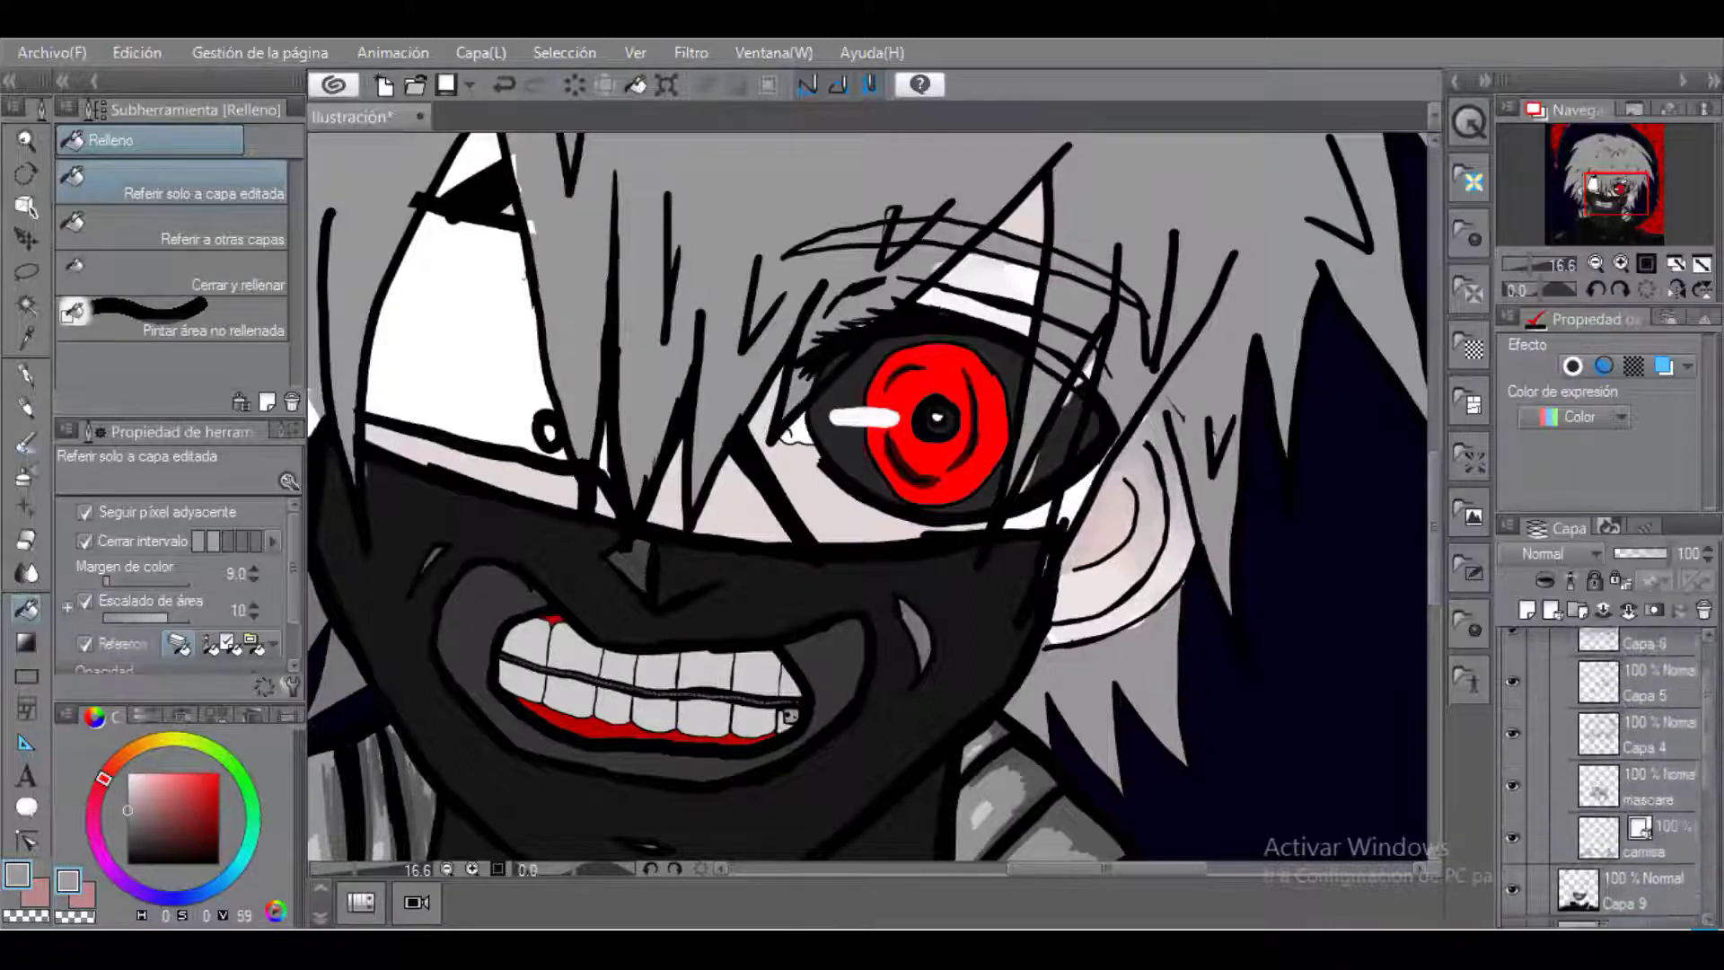
{"action": "left_click", "coordinate": [1643, 692]}
{"action": "key", "text": "b"}
{"action": "mouse_move", "coordinate": [885, 321]}
{"action": "left_mouse_down"}
{"action": "mouse_move", "coordinate": [791, 377]}
{"action": "mouse_move", "coordinate": [870, 315]}
{"action": "left_mouse_up"}
{"action": "mouse_move", "coordinate": [936, 266]}
{"action": "left_mouse_down"}
{"action": "mouse_move", "coordinate": [906, 216]}
{"action": "mouse_move", "coordinate": [830, 236]}
{"action": "left_mouse_up"}
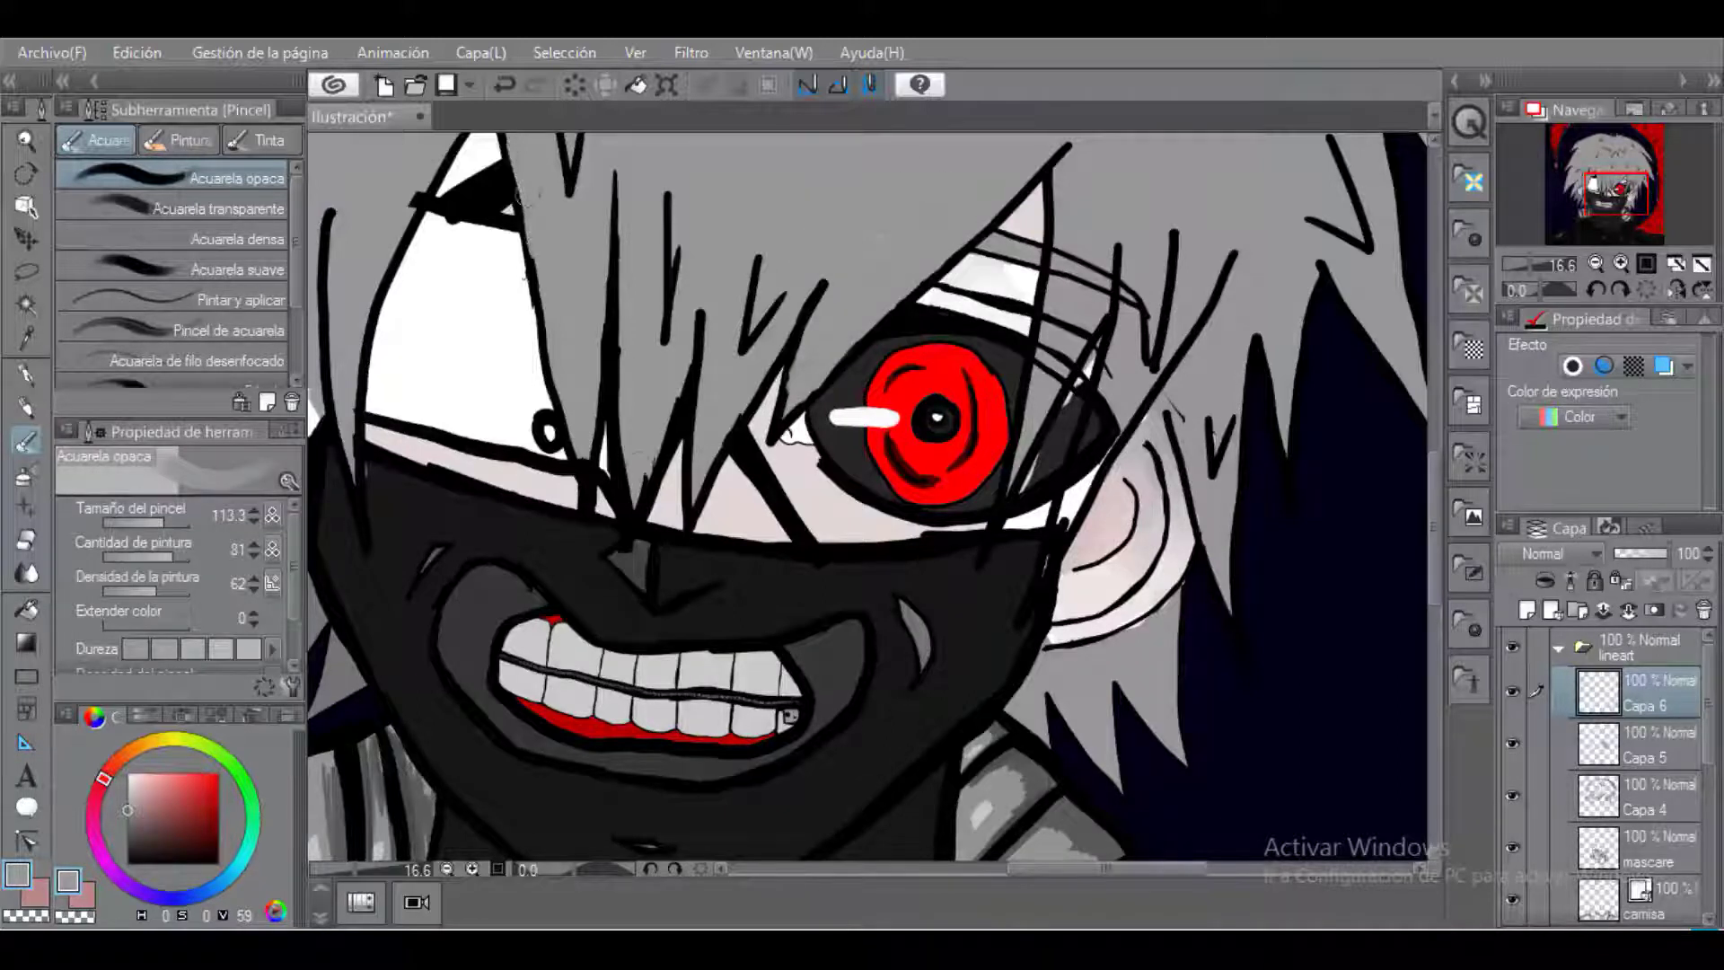
{"action": "mouse_move", "coordinate": [1086, 480]}
{"action": "left_mouse_down"}
{"action": "mouse_move", "coordinate": [1077, 500]}
{"action": "mouse_move", "coordinate": [1126, 392]}
{"action": "left_mouse_up"}
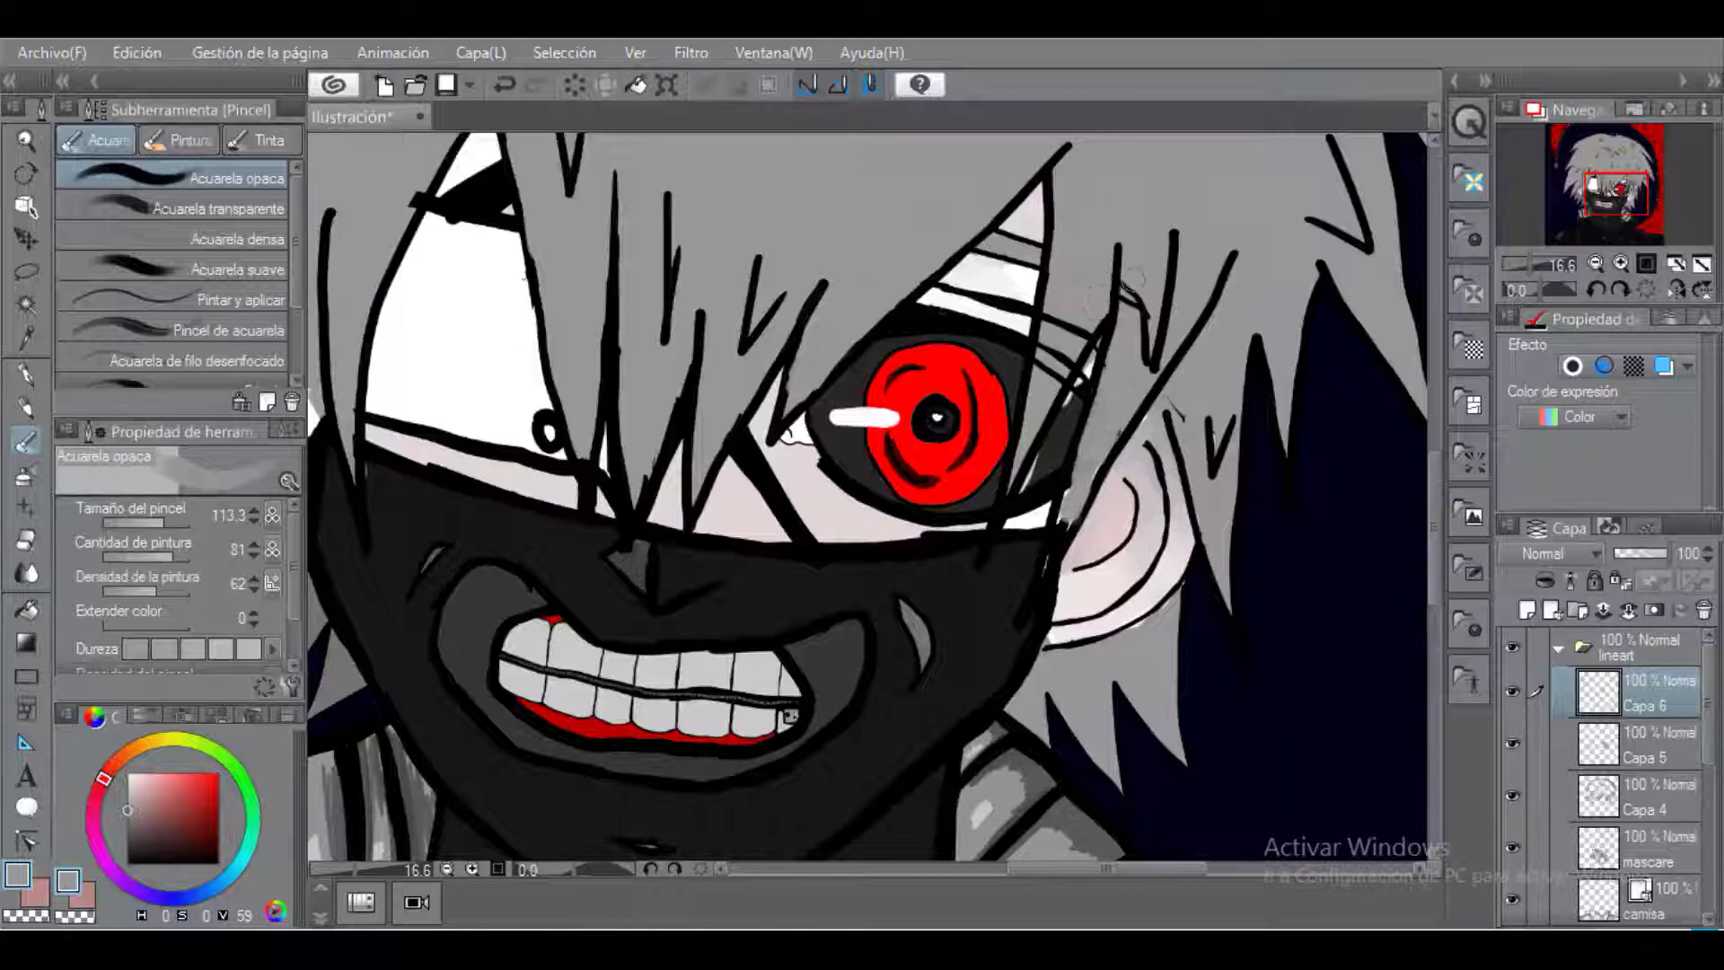
Paint the white eyelid area above the red eye in the pale skin tone sampled beside it.
{"action": "scroll", "coordinate": [1130, 280], "scroll_direction": "up", "scroll_amount": 3}
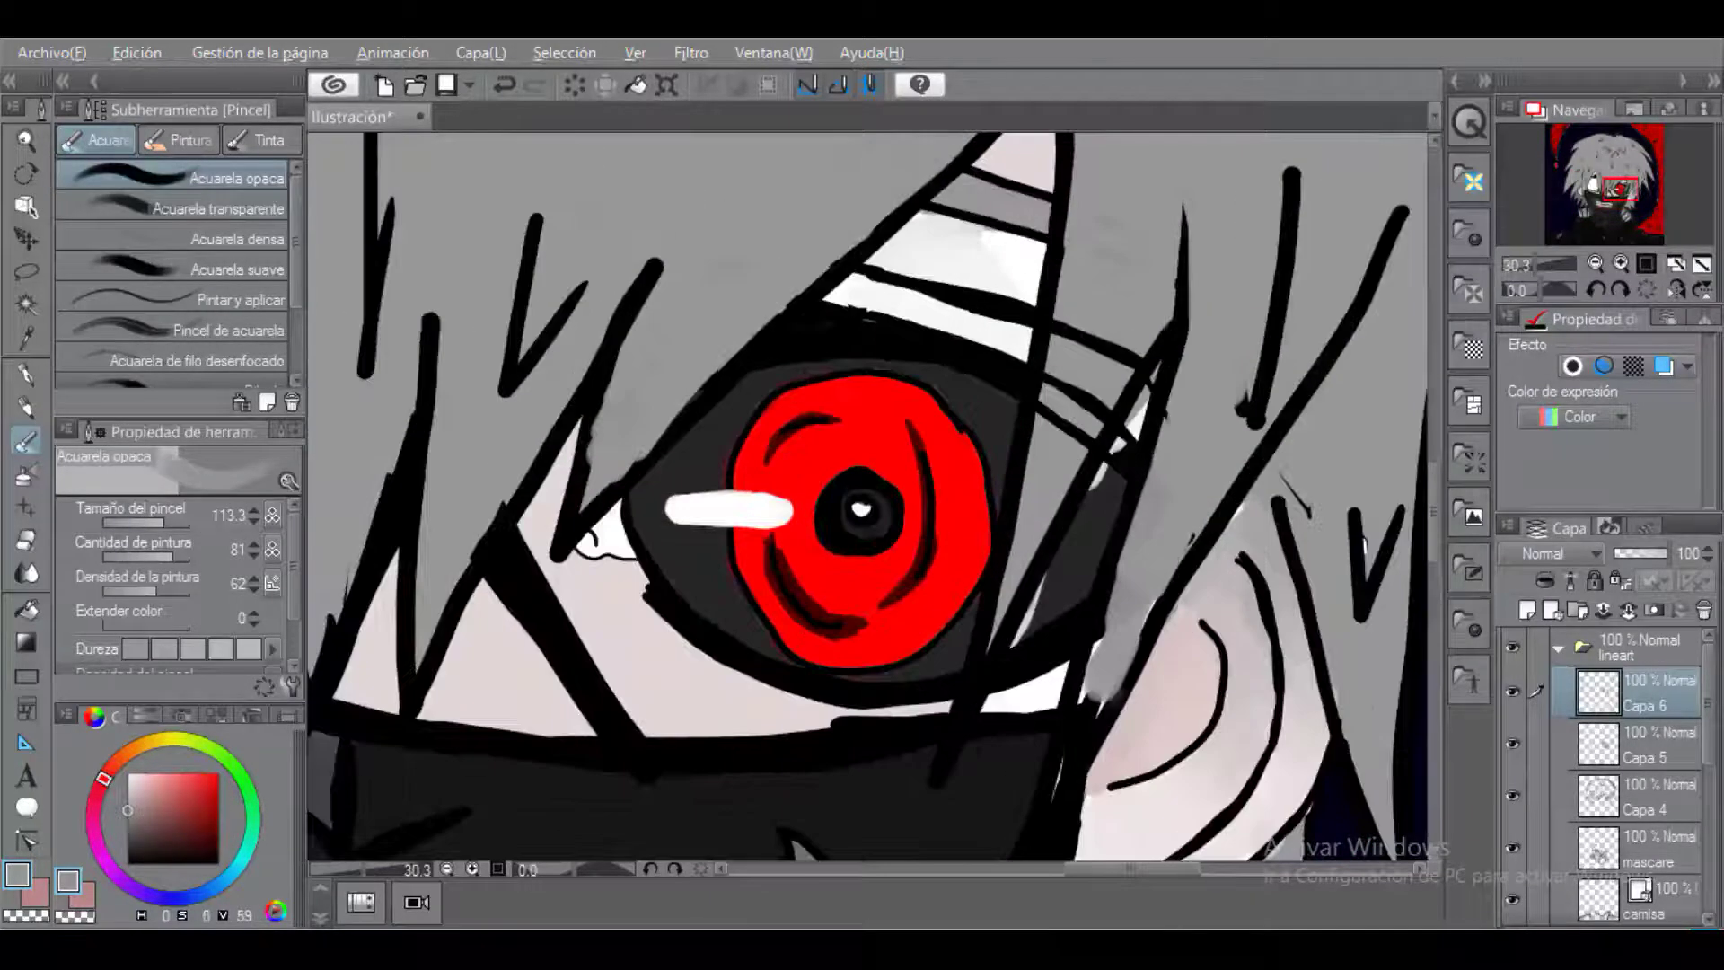
{"action": "left_click", "coordinate": [1014, 162], "text": "alt"}
{"action": "mouse_move", "coordinate": [1021, 342]}
{"action": "left_mouse_down"}
{"action": "mouse_move", "coordinate": [851, 292]}
{"action": "mouse_move", "coordinate": [1005, 341]}
{"action": "mouse_move", "coordinate": [1005, 253]}
{"action": "mouse_move", "coordinate": [920, 225]}
{"action": "mouse_move", "coordinate": [1024, 260]}
{"action": "left_mouse_up"}
On layer Capa 7, colour the inner corner of the red eye soft pink with the Lápiz más oscuro pencil.
{"action": "scroll", "coordinate": [992, 346], "scroll_direction": "down", "scroll_amount": 3}
{"action": "left_click", "coordinate": [157, 786]}
{"action": "scroll", "coordinate": [833, 483], "scroll_direction": "down", "scroll_amount": 1}
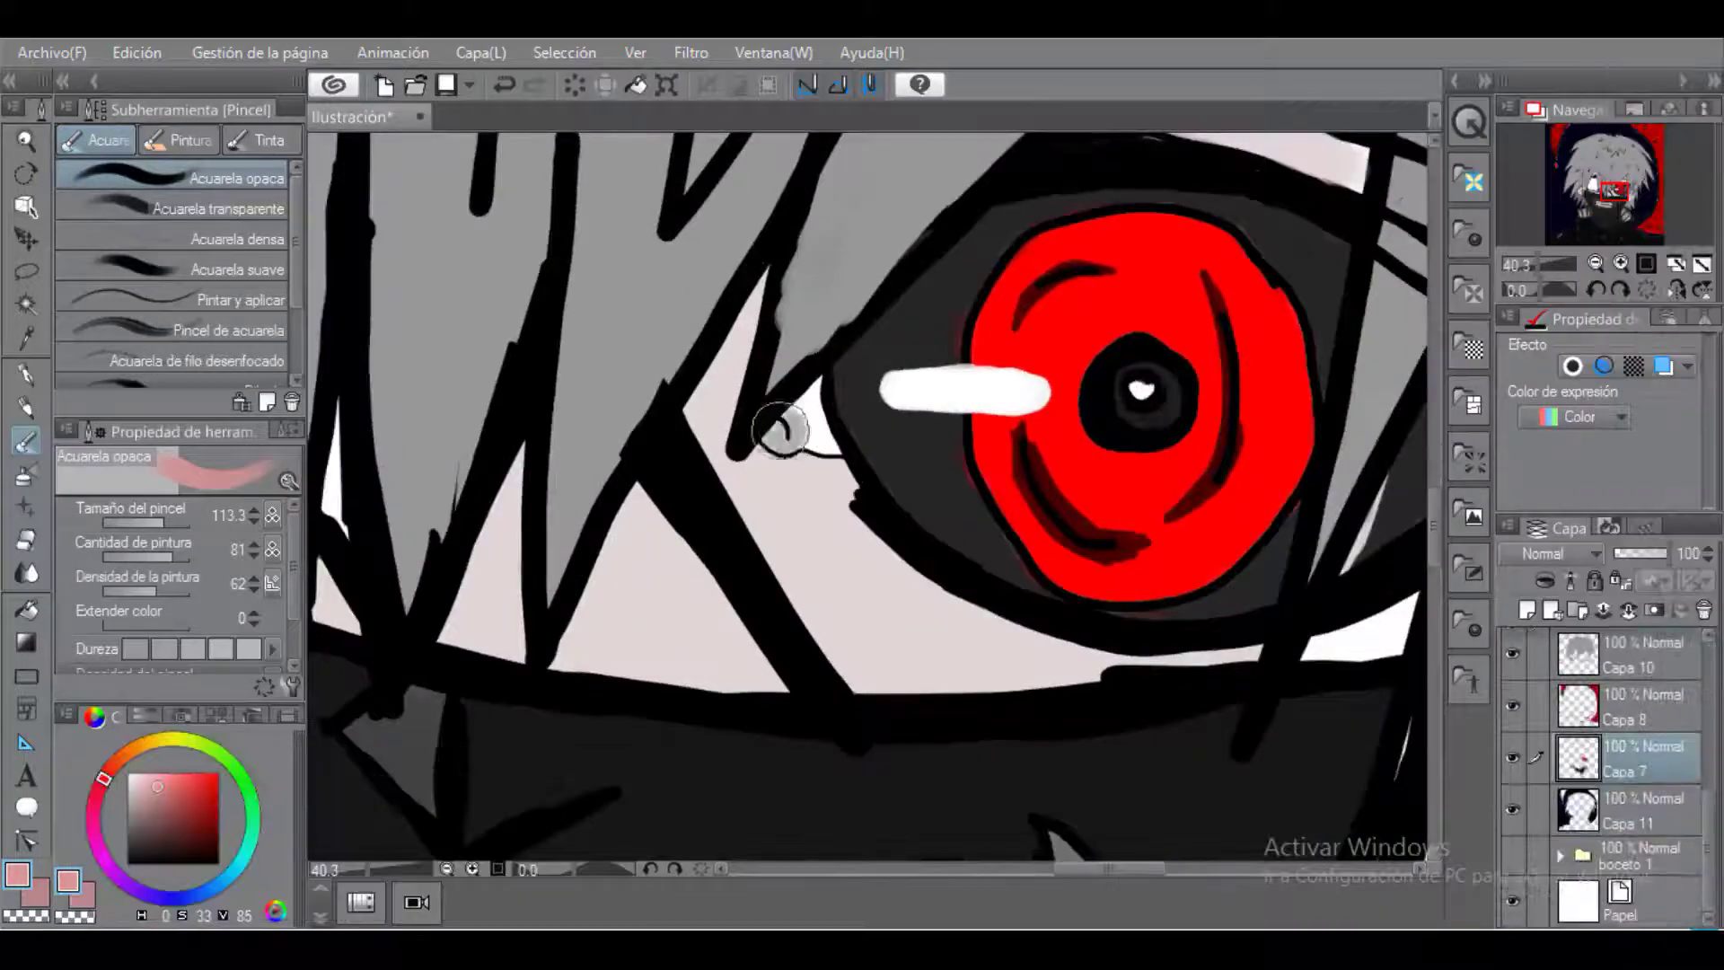
{"action": "key", "text": "p"}
{"action": "left_click", "coordinate": [148, 788]}
{"action": "left_click_drag", "start_coordinate": [813, 393], "coordinate": [790, 422]}
Fill the eye patch with the near-black sampled from the mask on layer Capa 7.
{"action": "scroll", "coordinate": [920, 662], "scroll_direction": "down", "scroll_amount": 10}
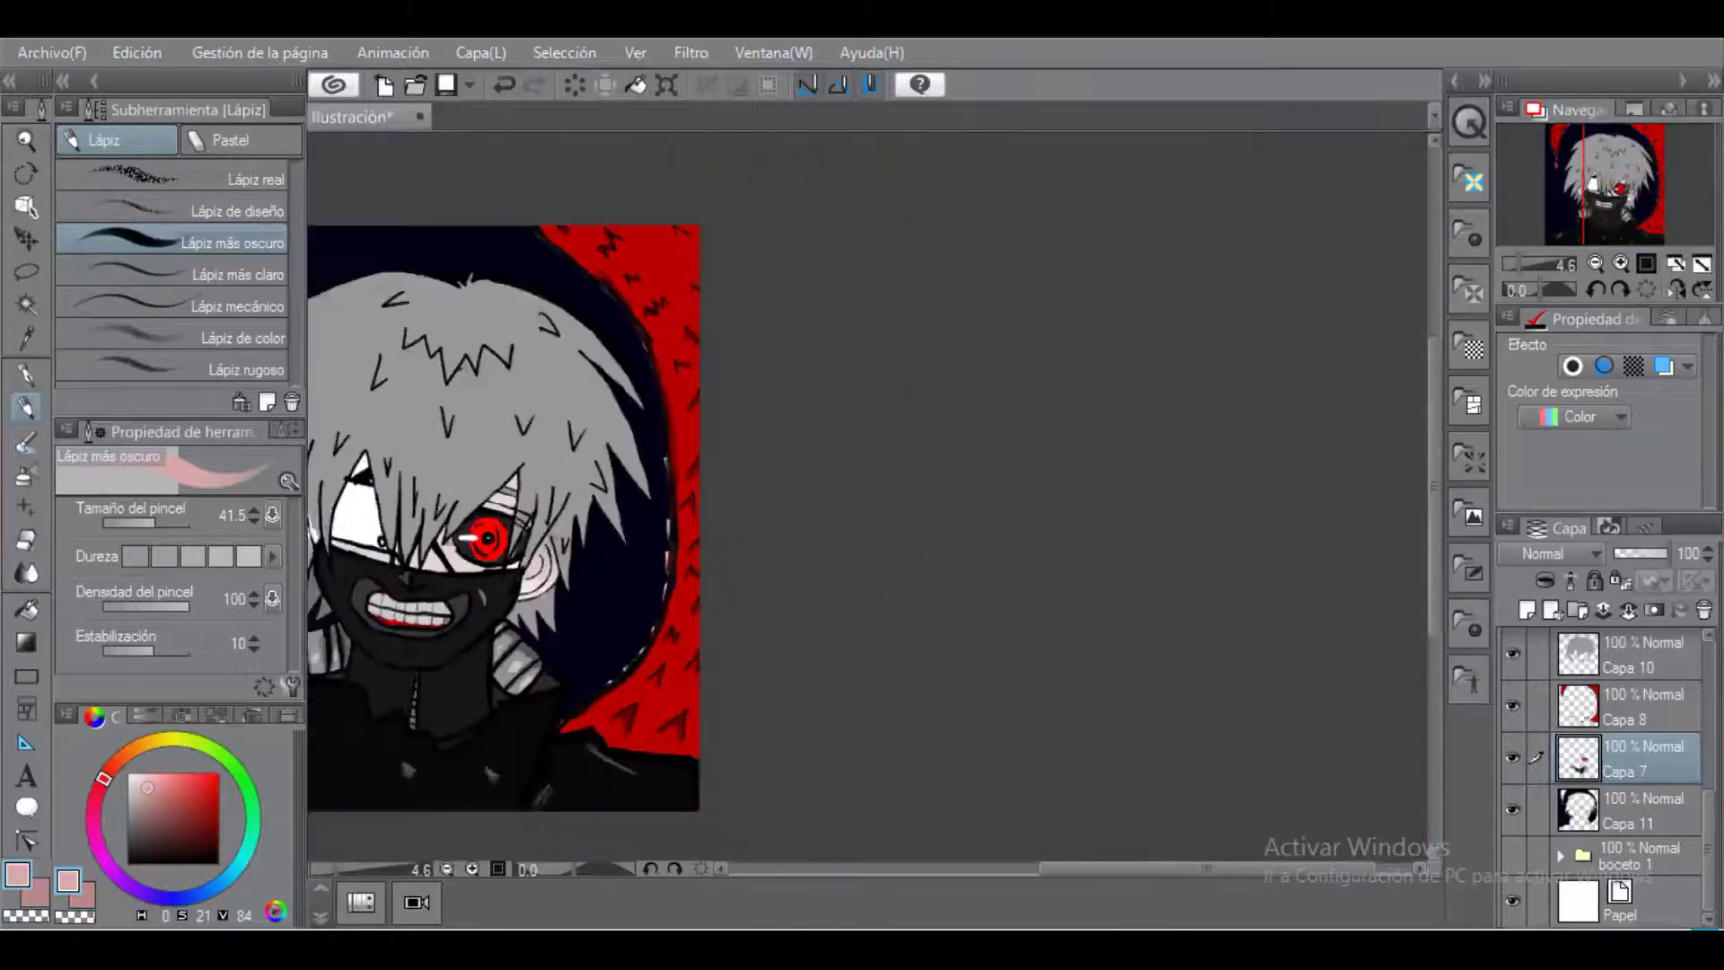
{"action": "scroll", "coordinate": [920, 662], "scroll_direction": "up", "scroll_amount": 2}
{"action": "left_click", "coordinate": [920, 662], "text": "alt"}
{"action": "left_click", "coordinate": [26, 610]}
{"action": "left_click", "coordinate": [772, 449]}
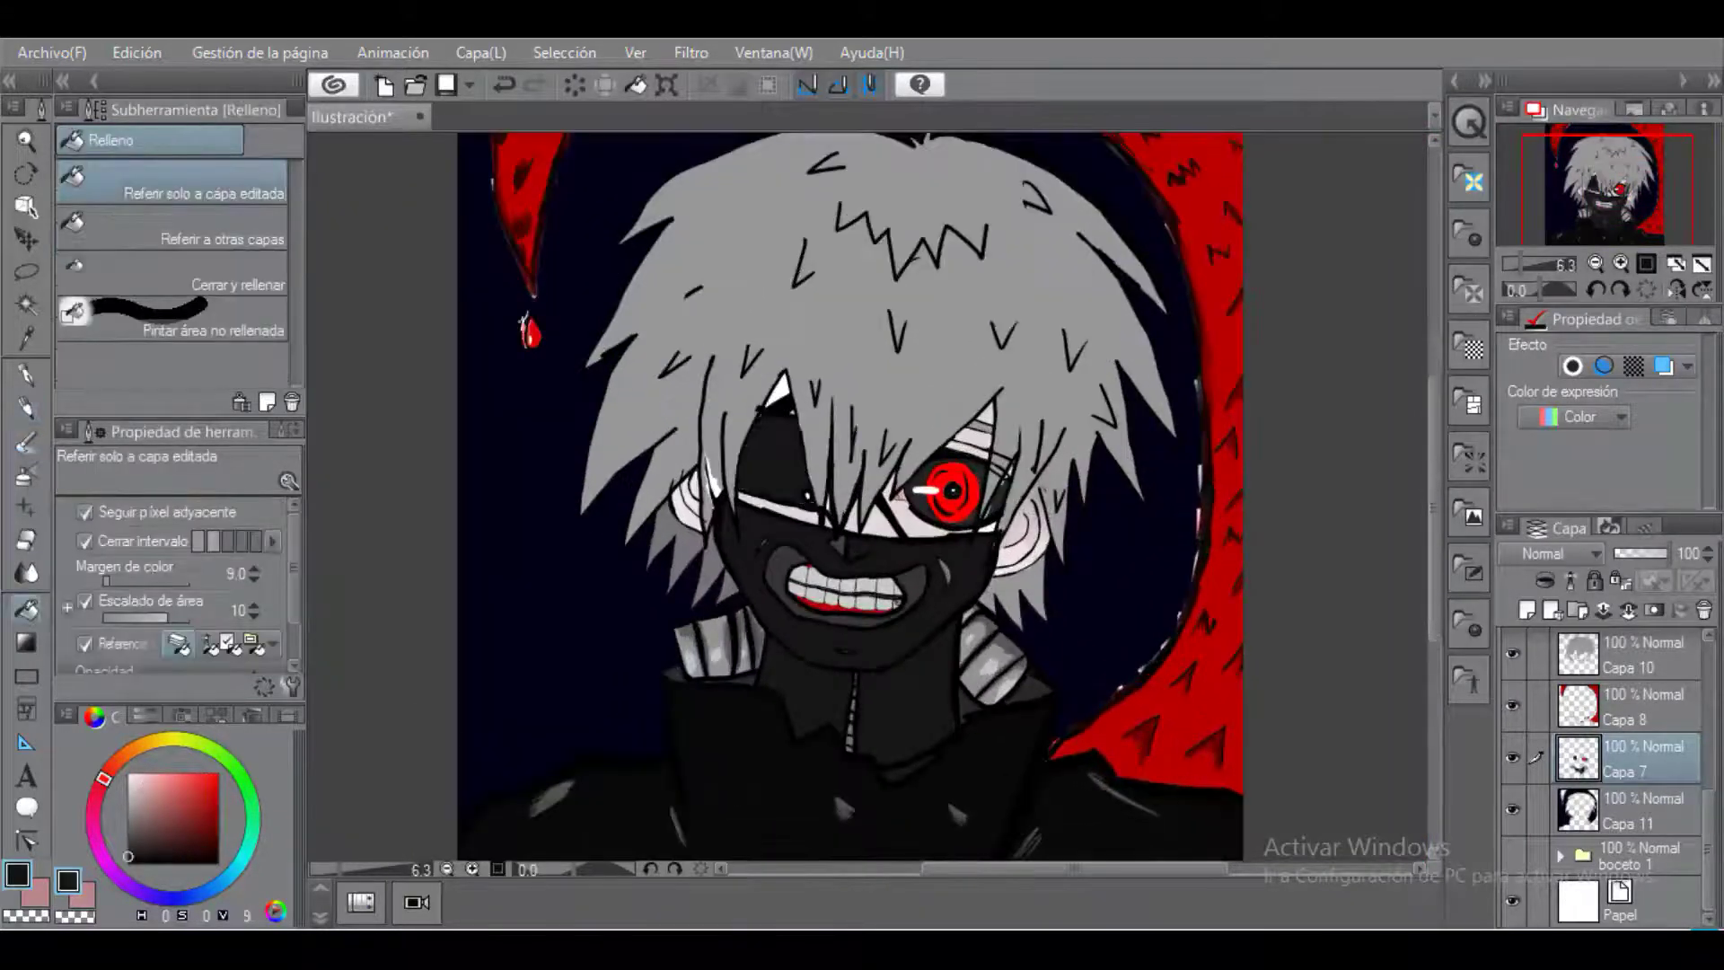
Try pale grey highlight strokes with Acuarela opaca over the crown, spikes and fringe of the hair on layer Capa 9.
{"action": "left_click", "coordinate": [914, 296], "text": "alt"}
{"action": "key", "text": "b"}
{"action": "scroll", "coordinate": [865, 496], "scroll_direction": "down", "scroll_amount": 1}
{"action": "left_click", "coordinate": [1643, 654]}
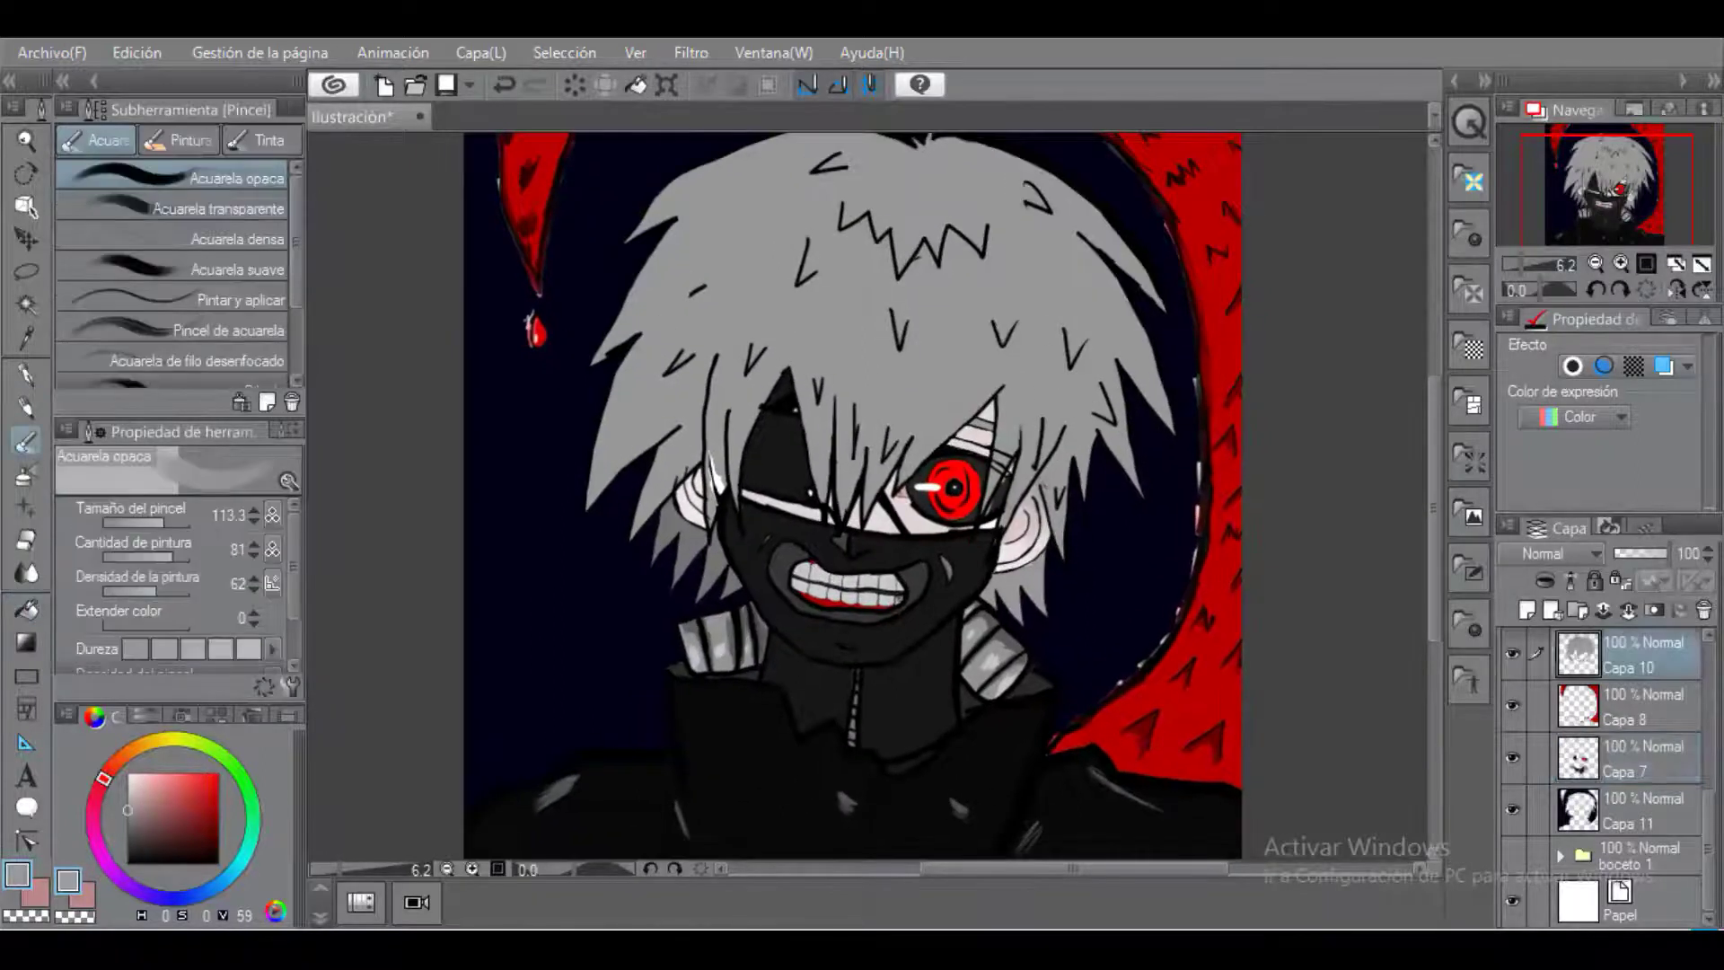
{"action": "left_click", "coordinate": [132, 782]}
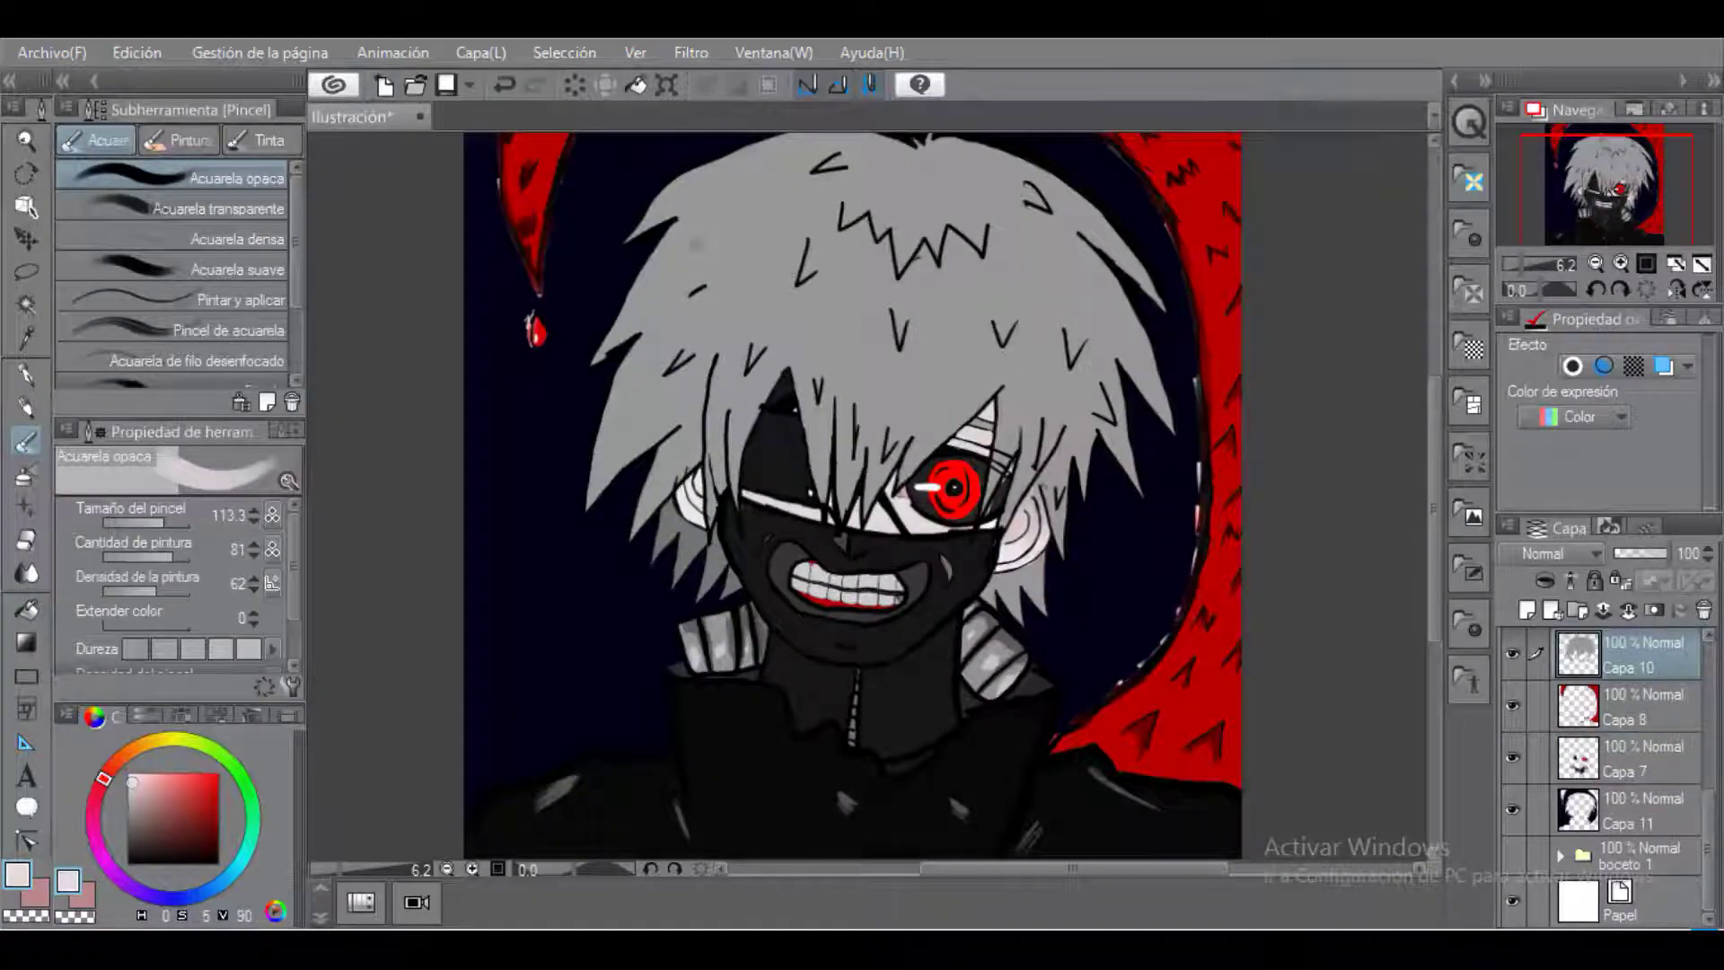
{"action": "scroll", "coordinate": [1643, 700], "scroll_direction": "up", "scroll_amount": 2}
{"action": "left_click", "coordinate": [1644, 697]}
{"action": "mouse_move", "coordinate": [744, 199]}
{"action": "left_mouse_down"}
{"action": "mouse_move", "coordinate": [690, 258]}
{"action": "mouse_move", "coordinate": [705, 268]}
{"action": "left_mouse_up"}
{"action": "mouse_move", "coordinate": [756, 235]}
{"action": "left_mouse_down"}
{"action": "mouse_move", "coordinate": [725, 282]}
{"action": "mouse_move", "coordinate": [665, 237]}
{"action": "mouse_move", "coordinate": [601, 341]}
{"action": "left_mouse_up"}
{"action": "mouse_move", "coordinate": [1140, 251]}
{"action": "left_mouse_down"}
{"action": "mouse_move", "coordinate": [1100, 368]}
{"action": "mouse_move", "coordinate": [1069, 233]}
{"action": "left_mouse_up"}
{"action": "mouse_move", "coordinate": [1102, 336]}
{"action": "left_mouse_down"}
{"action": "mouse_move", "coordinate": [1033, 237]}
{"action": "mouse_move", "coordinate": [1000, 252]}
{"action": "mouse_move", "coordinate": [983, 314]}
{"action": "left_mouse_up"}
{"action": "mouse_move", "coordinate": [732, 215]}
{"action": "left_mouse_down"}
{"action": "mouse_move", "coordinate": [759, 310]}
{"action": "mouse_move", "coordinate": [804, 319]}
{"action": "left_mouse_up"}
{"action": "left_click_drag", "start_coordinate": [833, 235], "coordinate": [831, 310]}
{"action": "left_click_drag", "start_coordinate": [813, 386], "coordinate": [822, 450]}
{"action": "left_click_drag", "start_coordinate": [838, 350], "coordinate": [817, 462]}
{"action": "left_click_drag", "start_coordinate": [882, 369], "coordinate": [857, 426]}
{"action": "left_click_drag", "start_coordinate": [998, 358], "coordinate": [990, 377]}
{"action": "left_click_drag", "start_coordinate": [1034, 363], "coordinate": [1026, 422]}
{"action": "left_click_drag", "start_coordinate": [1093, 372], "coordinate": [1077, 431]}
{"action": "left_click_drag", "start_coordinate": [690, 334], "coordinate": [615, 427]}
{"action": "mouse_move", "coordinate": [909, 159]}
{"action": "left_mouse_down"}
{"action": "mouse_move", "coordinate": [709, 179]}
{"action": "mouse_move", "coordinate": [641, 203]}
{"action": "mouse_move", "coordinate": [629, 238]}
{"action": "left_mouse_up"}
Try white highlight strokes from the crown toward the red eye, and undo the recent hair highlight strokes.
{"action": "left_click", "coordinate": [129, 773]}
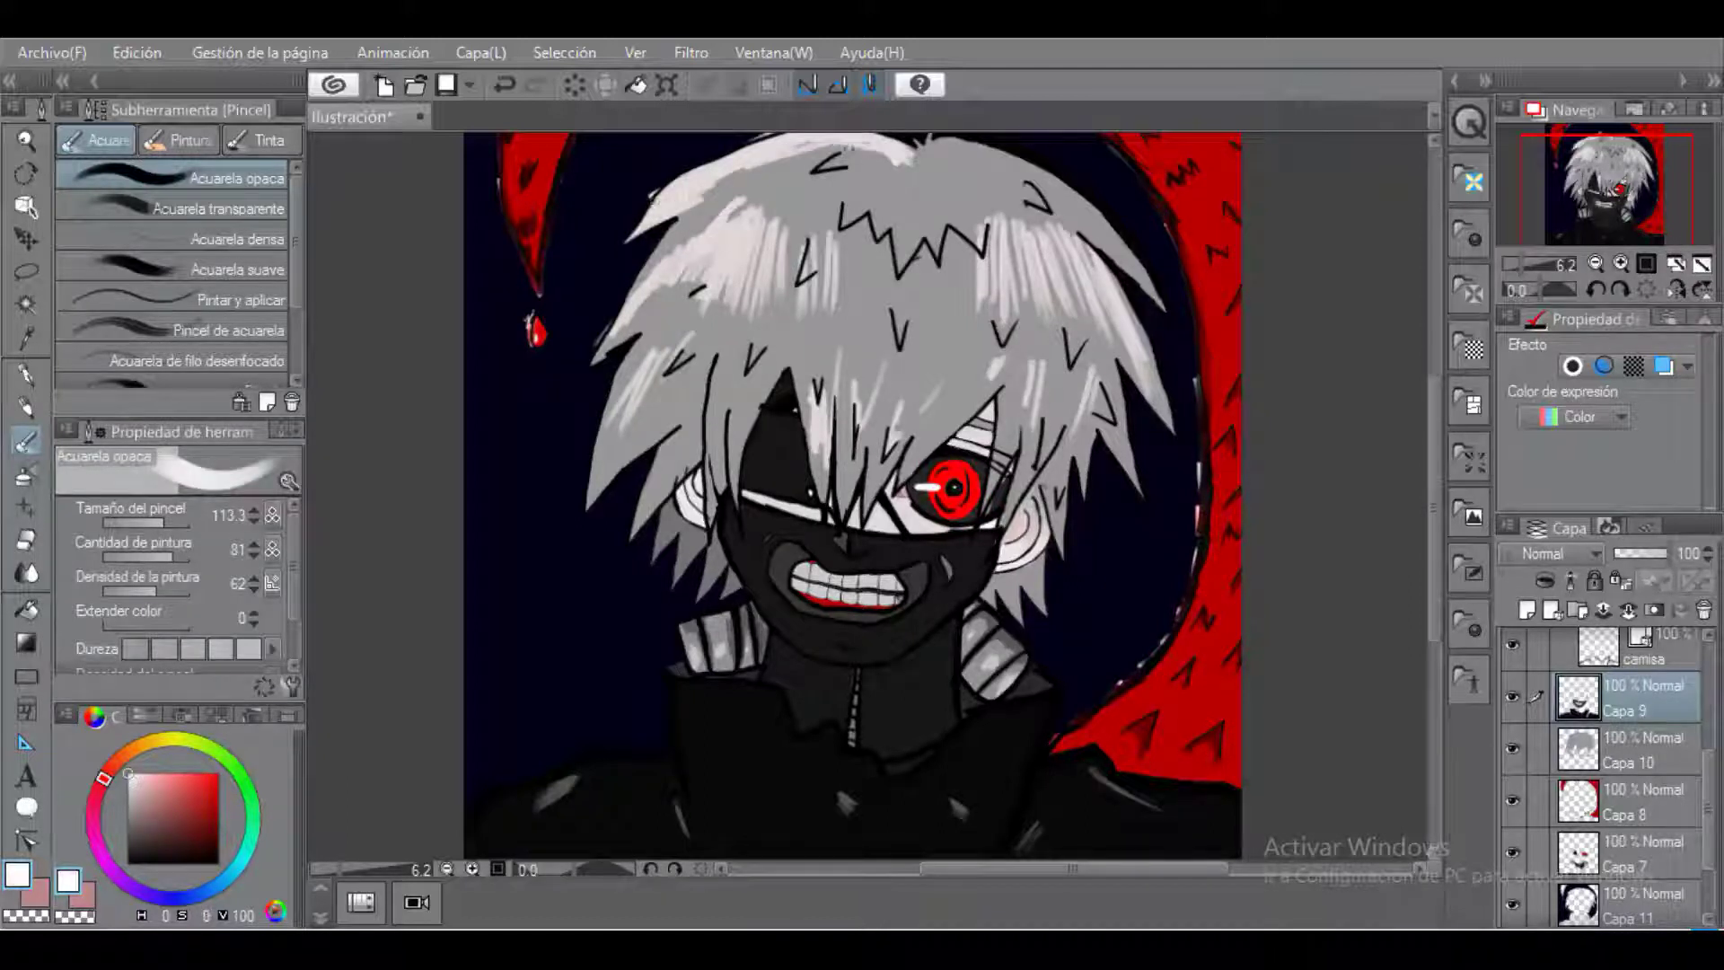
{"action": "mouse_move", "coordinate": [920, 154]}
{"action": "left_mouse_down"}
{"action": "mouse_move", "coordinate": [1051, 191]}
{"action": "mouse_move", "coordinate": [1153, 300]}
{"action": "mouse_move", "coordinate": [1032, 184]}
{"action": "mouse_move", "coordinate": [1046, 209]}
{"action": "mouse_move", "coordinate": [988, 269]}
{"action": "mouse_move", "coordinate": [1033, 341]}
{"action": "mouse_move", "coordinate": [1132, 413]}
{"action": "mouse_move", "coordinate": [1067, 276]}
{"action": "mouse_move", "coordinate": [1049, 431]}
{"action": "left_mouse_up"}
{"action": "left_click_drag", "start_coordinate": [1037, 305], "coordinate": [997, 411]}
{"action": "left_click_drag", "start_coordinate": [971, 187], "coordinate": [957, 339]}
{"action": "left_click_drag", "start_coordinate": [975, 202], "coordinate": [981, 384]}
{"action": "left_click_drag", "start_coordinate": [988, 265], "coordinate": [1001, 359]}
{"action": "left_click_drag", "start_coordinate": [1013, 279], "coordinate": [1019, 404]}
{"action": "key", "text": "ctrl+z"}
{"action": "key", "text": "ctrl+z"}
{"action": "key", "text": "ctrl+z"}
{"action": "key", "text": "ctrl+z"}
{"action": "key", "text": "ctrl+z"}
{"action": "key", "text": "ctrl+z"}
{"action": "key", "text": "ctrl+z"}
{"action": "key", "text": "ctrl+z"}
{"action": "key", "text": "ctrl+z"}
{"action": "key", "text": "ctrl+z"}
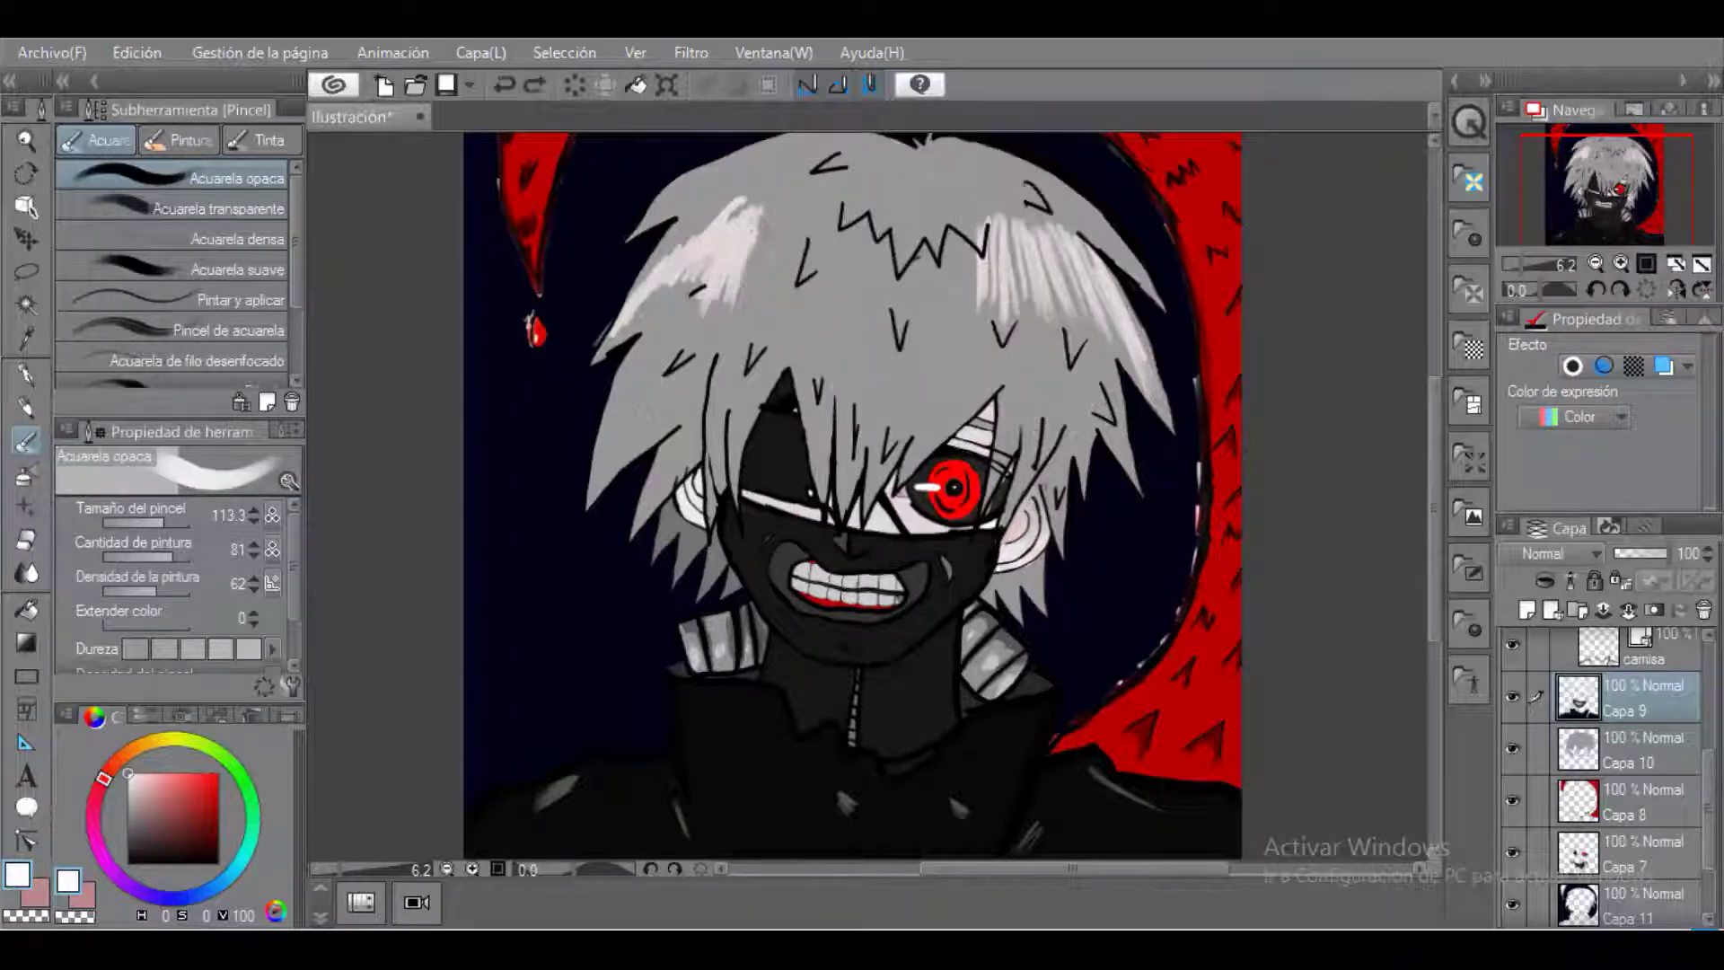
On layer Capa 9, paint white Acuarela opaca highlights on the outer hair spikes on the eye patch side, redoing the overly broad strokes.
{"action": "scroll", "coordinate": [778, 222], "scroll_direction": "up", "scroll_amount": 2}
{"action": "mouse_move", "coordinate": [619, 270]}
{"action": "left_mouse_down"}
{"action": "mouse_move", "coordinate": [530, 404]}
{"action": "mouse_move", "coordinate": [642, 238]}
{"action": "mouse_move", "coordinate": [633, 339]}
{"action": "left_mouse_up"}
{"action": "mouse_move", "coordinate": [691, 280]}
{"action": "left_mouse_down"}
{"action": "mouse_move", "coordinate": [505, 583]}
{"action": "mouse_move", "coordinate": [486, 666]}
{"action": "left_mouse_up"}
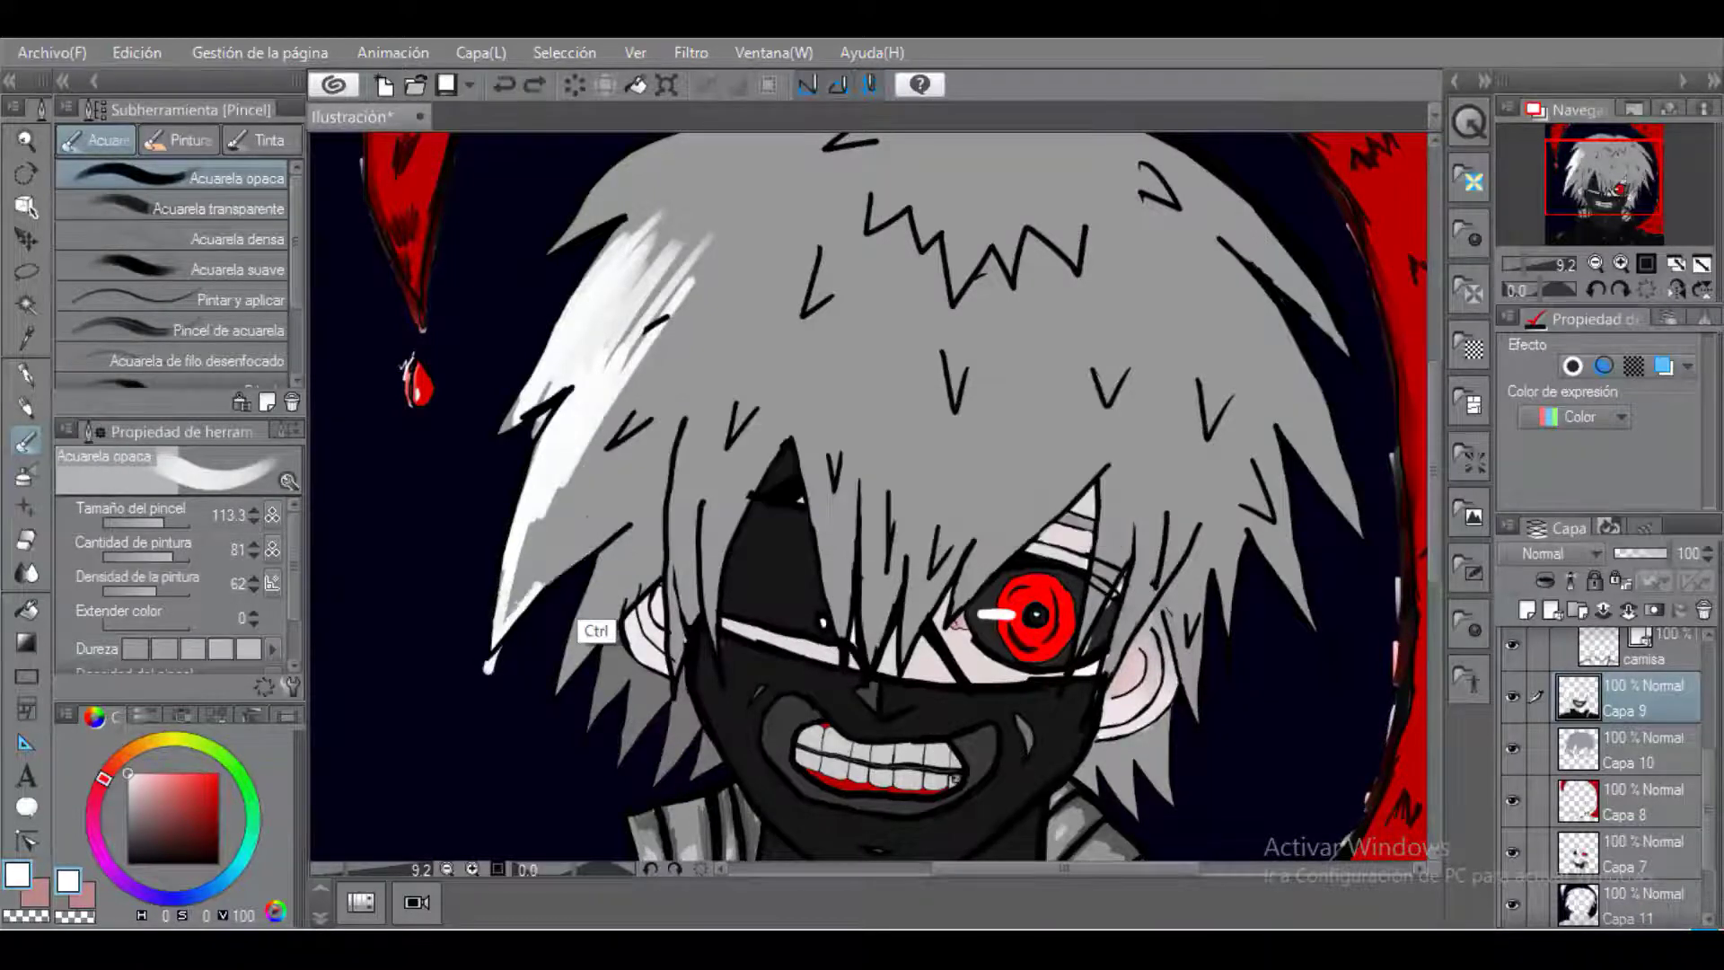
{"action": "key", "text": "ctrl+z"}
{"action": "key", "text": "ctrl+z"}
{"action": "key", "text": "ctrl+z"}
{"action": "left_click_drag", "start_coordinate": [518, 416], "coordinate": [504, 430]}
{"action": "mouse_move", "coordinate": [587, 372]}
{"action": "left_mouse_down"}
{"action": "mouse_move", "coordinate": [534, 481]}
{"action": "mouse_move", "coordinate": [500, 629]}
{"action": "mouse_move", "coordinate": [588, 543]}
{"action": "mouse_move", "coordinate": [512, 606]}
{"action": "left_mouse_up"}
{"action": "left_click_drag", "start_coordinate": [574, 462], "coordinate": [512, 593]}
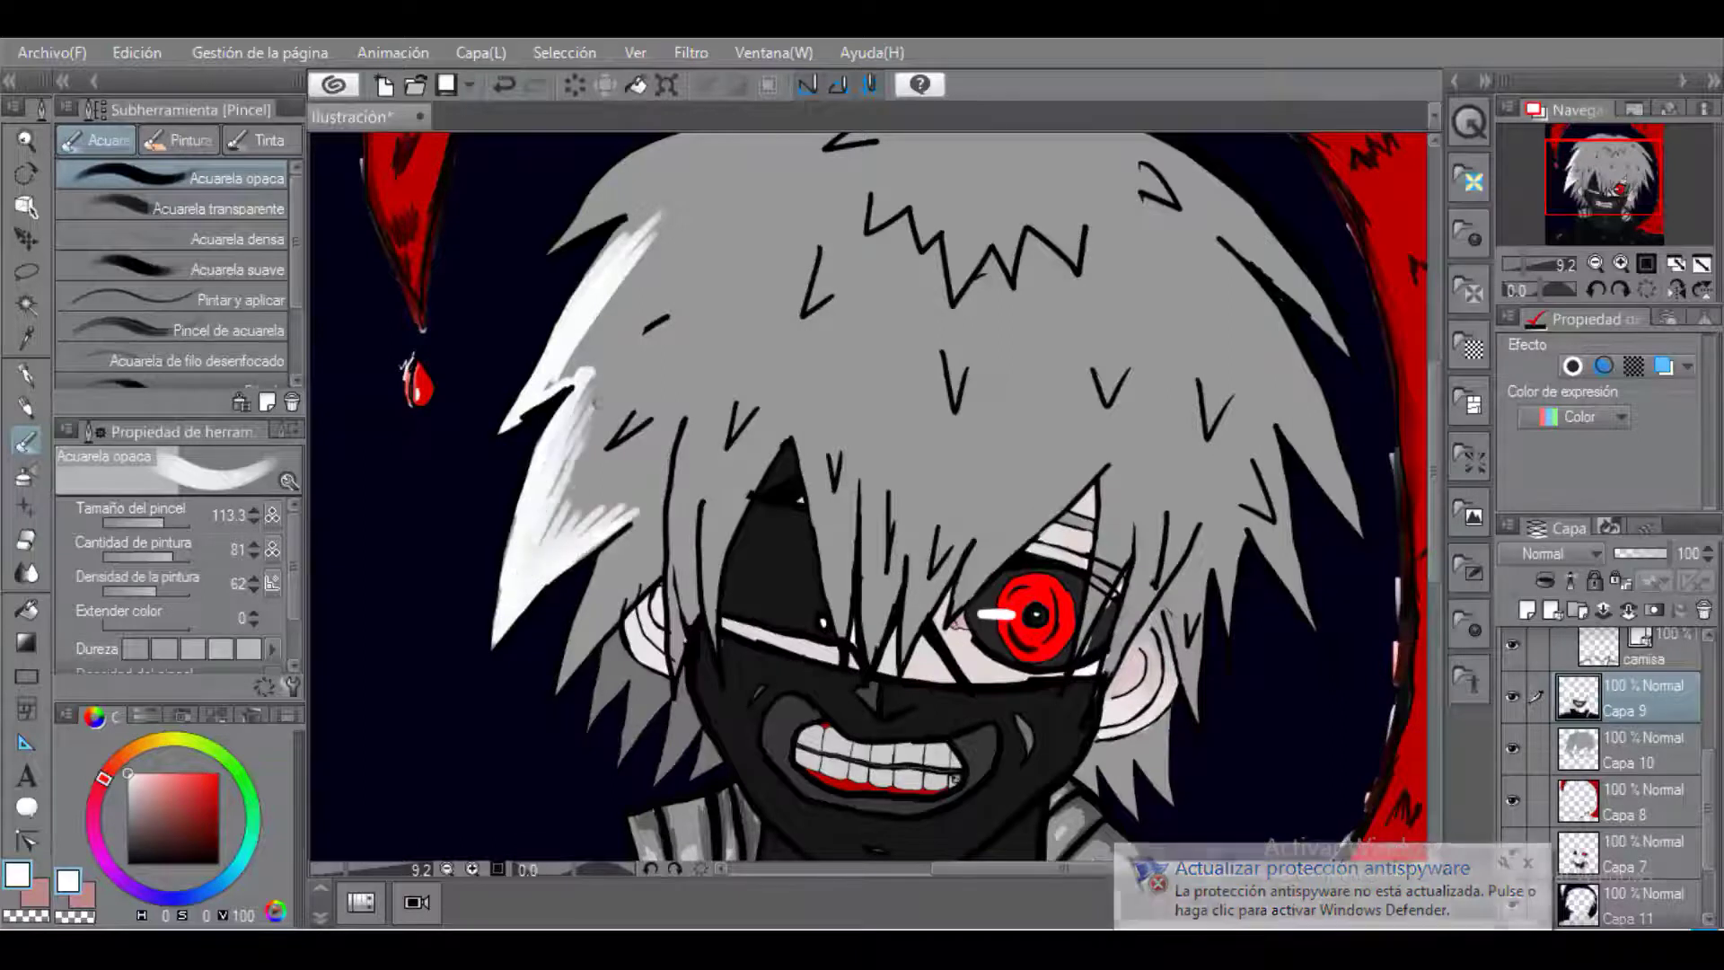
{"action": "left_click_drag", "start_coordinate": [597, 396], "coordinate": [538, 530]}
{"action": "left_click_drag", "start_coordinate": [647, 426], "coordinate": [556, 688]}
{"action": "left_click_drag", "start_coordinate": [660, 561], "coordinate": [557, 691]}
Paint white highlights on the fringe strands hanging over the eye patch and between the eyes.
{"action": "mouse_move", "coordinate": [705, 422]}
{"action": "left_mouse_down"}
{"action": "mouse_move", "coordinate": [633, 598]}
{"action": "mouse_move", "coordinate": [672, 669]}
{"action": "left_mouse_up"}
{"action": "left_click_drag", "start_coordinate": [709, 454], "coordinate": [678, 619]}
{"action": "mouse_move", "coordinate": [741, 460]}
{"action": "left_mouse_down"}
{"action": "mouse_move", "coordinate": [704, 565]}
{"action": "mouse_move", "coordinate": [723, 557]}
{"action": "left_mouse_up"}
{"action": "mouse_move", "coordinate": [799, 388]}
{"action": "left_mouse_down"}
{"action": "mouse_move", "coordinate": [752, 489]}
{"action": "mouse_move", "coordinate": [821, 633]}
{"action": "left_mouse_up"}
{"action": "left_click_drag", "start_coordinate": [830, 391], "coordinate": [804, 602]}
{"action": "left_click_drag", "start_coordinate": [858, 445], "coordinate": [835, 615]}
{"action": "left_click_drag", "start_coordinate": [817, 413], "coordinate": [801, 467]}
{"action": "left_click_drag", "start_coordinate": [889, 501], "coordinate": [864, 657]}
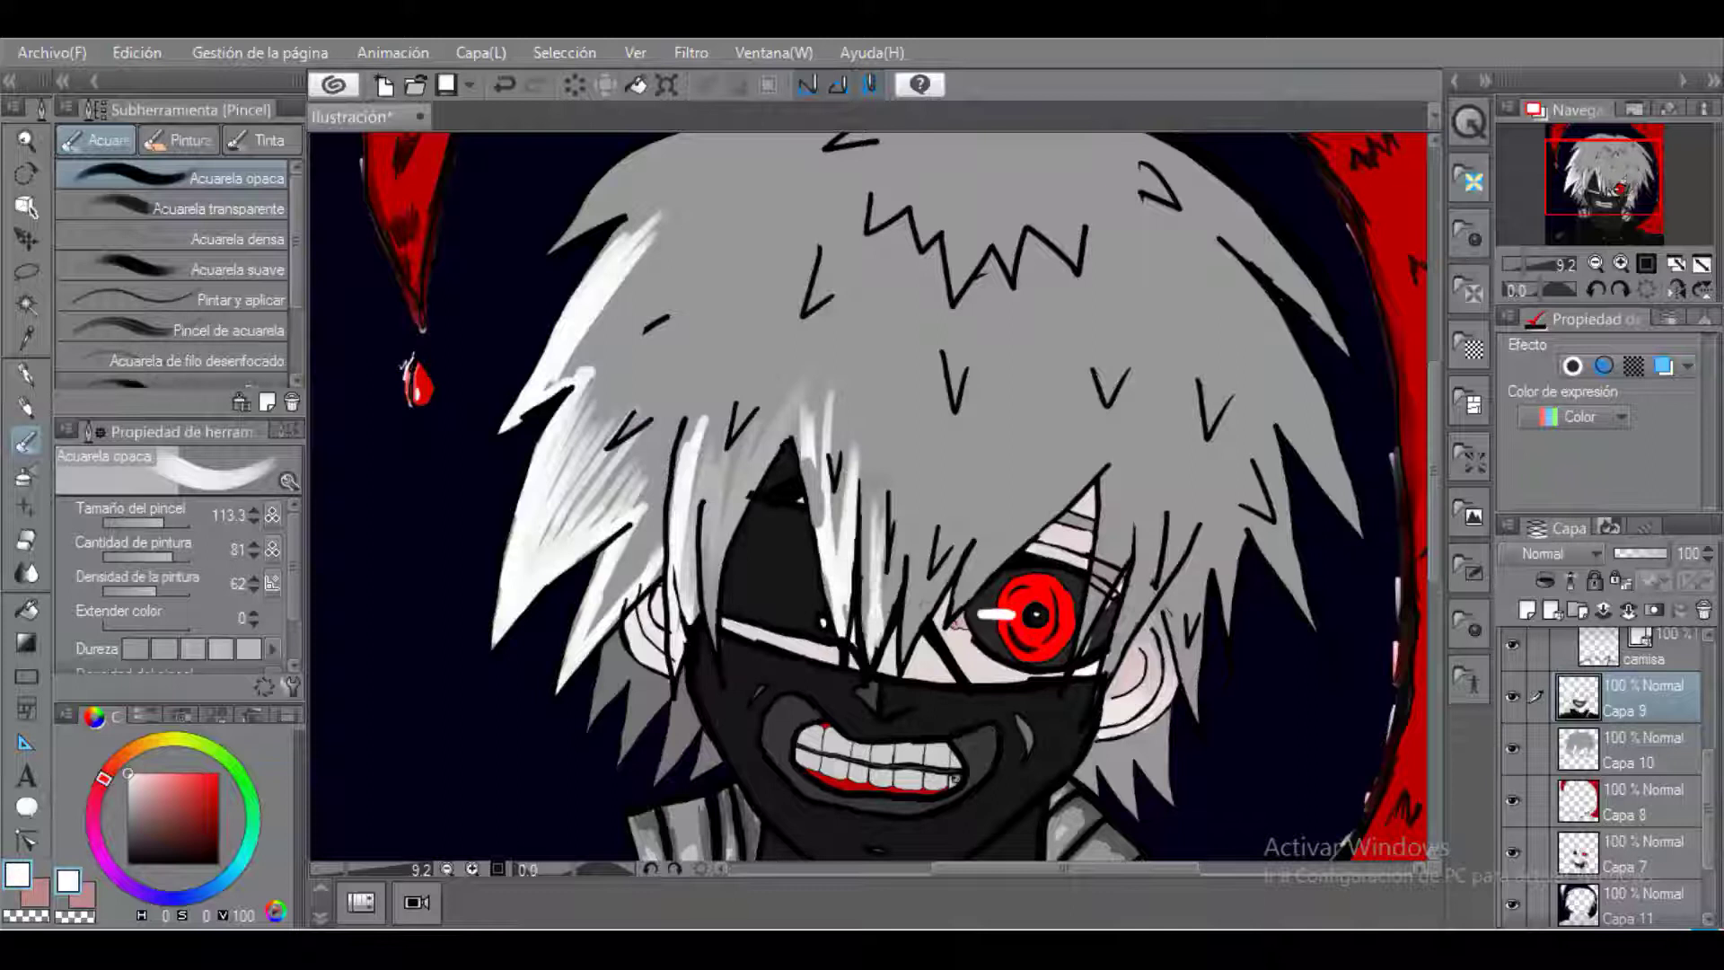
{"action": "left_click_drag", "start_coordinate": [942, 462], "coordinate": [902, 642]}
{"action": "left_click_drag", "start_coordinate": [925, 499], "coordinate": [882, 628]}
{"action": "left_click_drag", "start_coordinate": [988, 525], "coordinate": [923, 620]}
{"action": "left_click_drag", "start_coordinate": [1062, 445], "coordinate": [1024, 494]}
{"action": "left_click_drag", "start_coordinate": [997, 526], "coordinate": [961, 575]}
Paint white highlights along the outer hair spikes on the red eye side and the upper edge of the hair.
{"action": "left_click_drag", "start_coordinate": [1161, 440], "coordinate": [1119, 517]}
{"action": "mouse_move", "coordinate": [1205, 419]}
{"action": "left_mouse_down"}
{"action": "mouse_move", "coordinate": [1165, 517]}
{"action": "mouse_move", "coordinate": [1304, 602]}
{"action": "left_mouse_up"}
{"action": "left_click_drag", "start_coordinate": [1266, 363], "coordinate": [1347, 503]}
{"action": "left_click_drag", "start_coordinate": [1268, 320], "coordinate": [1358, 520]}
{"action": "left_click_drag", "start_coordinate": [1185, 216], "coordinate": [1338, 458]}
{"action": "left_click_drag", "start_coordinate": [1232, 232], "coordinate": [1344, 349]}
{"action": "left_click_drag", "start_coordinate": [1177, 162], "coordinate": [1322, 307]}
{"action": "mouse_move", "coordinate": [1122, 136]}
{"action": "left_mouse_down"}
{"action": "mouse_move", "coordinate": [1302, 290]}
{"action": "mouse_move", "coordinate": [1203, 225]}
{"action": "left_mouse_up"}
{"action": "left_click_drag", "start_coordinate": [646, 202], "coordinate": [567, 256]}
{"action": "left_click_drag", "start_coordinate": [660, 152], "coordinate": [555, 248]}
{"action": "left_click_drag", "start_coordinate": [705, 134], "coordinate": [594, 197]}
{"action": "left_click_drag", "start_coordinate": [765, 136], "coordinate": [648, 207]}
Add long white highlight strokes from the crown down the hair on the eye patch side.
{"action": "scroll", "coordinate": [865, 323], "scroll_direction": "up", "scroll_amount": 1}
{"action": "scroll", "coordinate": [866, 323], "scroll_direction": "down", "scroll_amount": 3}
{"action": "mouse_move", "coordinate": [1133, 301]}
{"action": "left_mouse_down"}
{"action": "mouse_move", "coordinate": [1028, 250]}
{"action": "mouse_move", "coordinate": [778, 235]}
{"action": "left_mouse_up"}
{"action": "left_click_drag", "start_coordinate": [911, 244], "coordinate": [737, 325]}
{"action": "mouse_move", "coordinate": [826, 274]}
{"action": "left_mouse_down"}
{"action": "mouse_move", "coordinate": [701, 364]}
{"action": "mouse_move", "coordinate": [642, 472]}
{"action": "left_mouse_up"}
{"action": "left_click_drag", "start_coordinate": [759, 336], "coordinate": [650, 458]}
{"action": "left_click_drag", "start_coordinate": [802, 305], "coordinate": [671, 515]}
{"action": "mouse_move", "coordinate": [832, 290]}
{"action": "left_mouse_down"}
{"action": "mouse_move", "coordinate": [720, 487]}
{"action": "mouse_move", "coordinate": [797, 499]}
{"action": "left_mouse_up"}
{"action": "mouse_move", "coordinate": [924, 258]}
{"action": "left_mouse_down"}
{"action": "mouse_move", "coordinate": [883, 369]}
{"action": "mouse_move", "coordinate": [925, 329]}
{"action": "left_mouse_up"}
Shade the lower hair behind the ears with near-black strokes, using brightness values of 21 and 12.
{"action": "left_click", "coordinate": [130, 857]}
{"action": "left_click", "coordinate": [127, 844]}
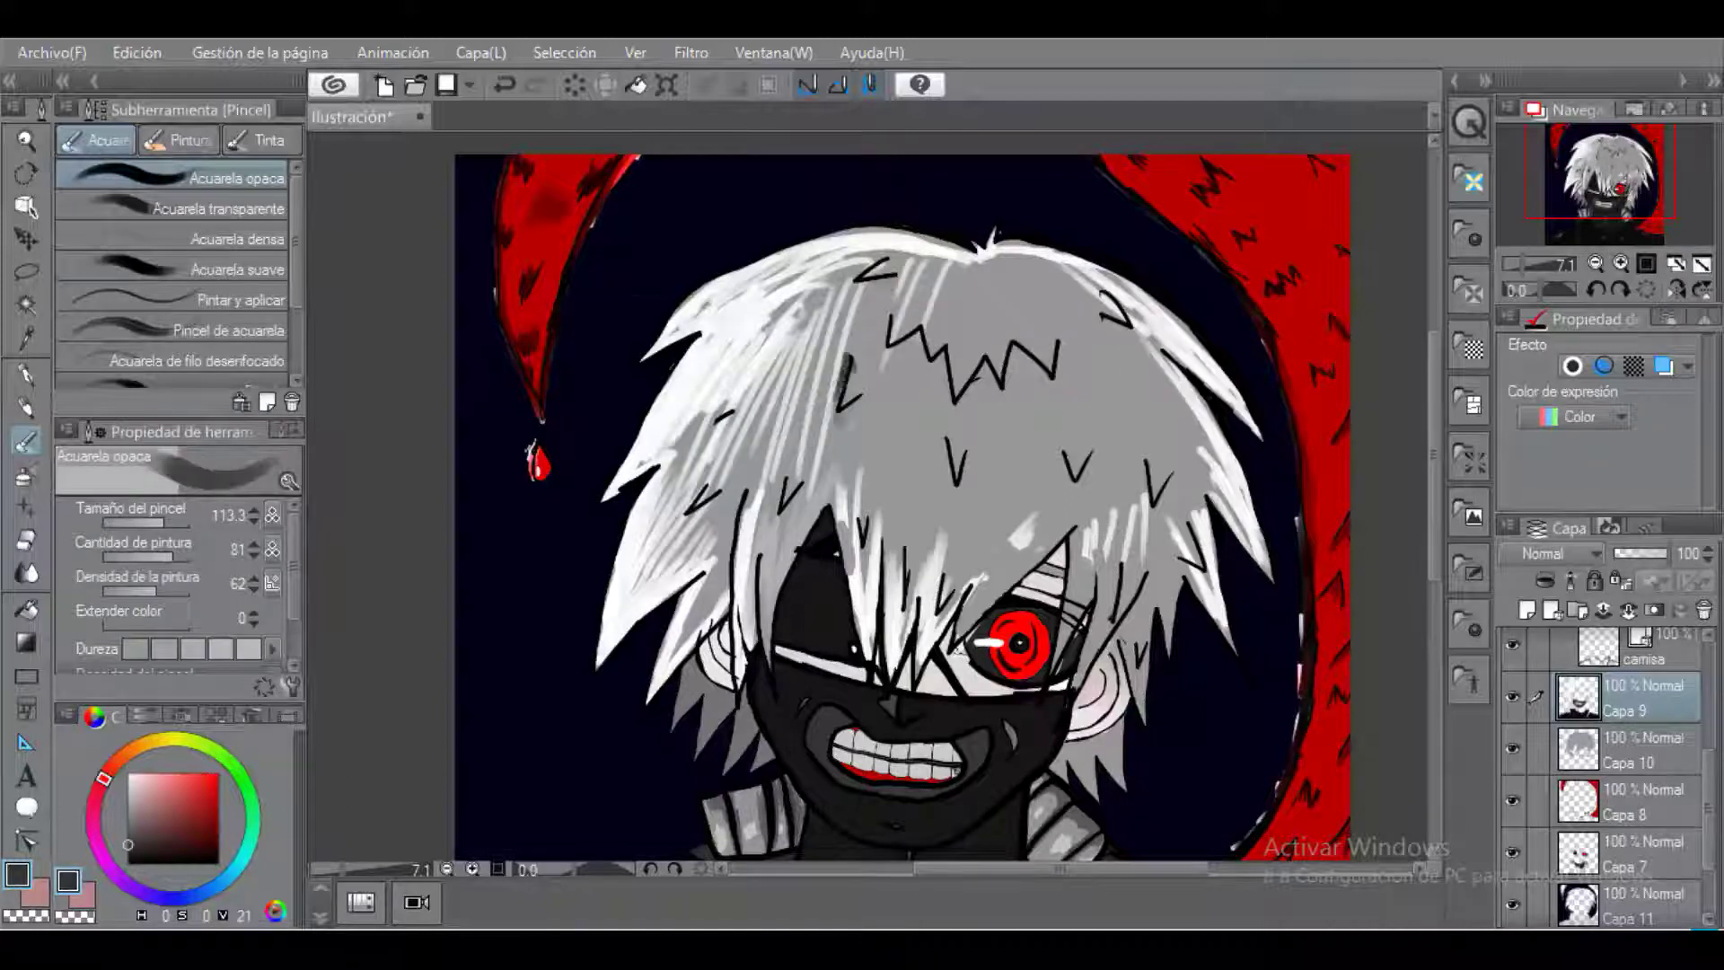
{"action": "left_click_drag", "start_coordinate": [747, 553], "coordinate": [722, 596]}
{"action": "left_click_drag", "start_coordinate": [729, 557], "coordinate": [671, 660]}
{"action": "left_click_drag", "start_coordinate": [128, 844], "coordinate": [128, 853]}
{"action": "left_click_drag", "start_coordinate": [745, 713], "coordinate": [704, 731]}
{"action": "left_click_drag", "start_coordinate": [699, 666], "coordinate": [685, 706]}
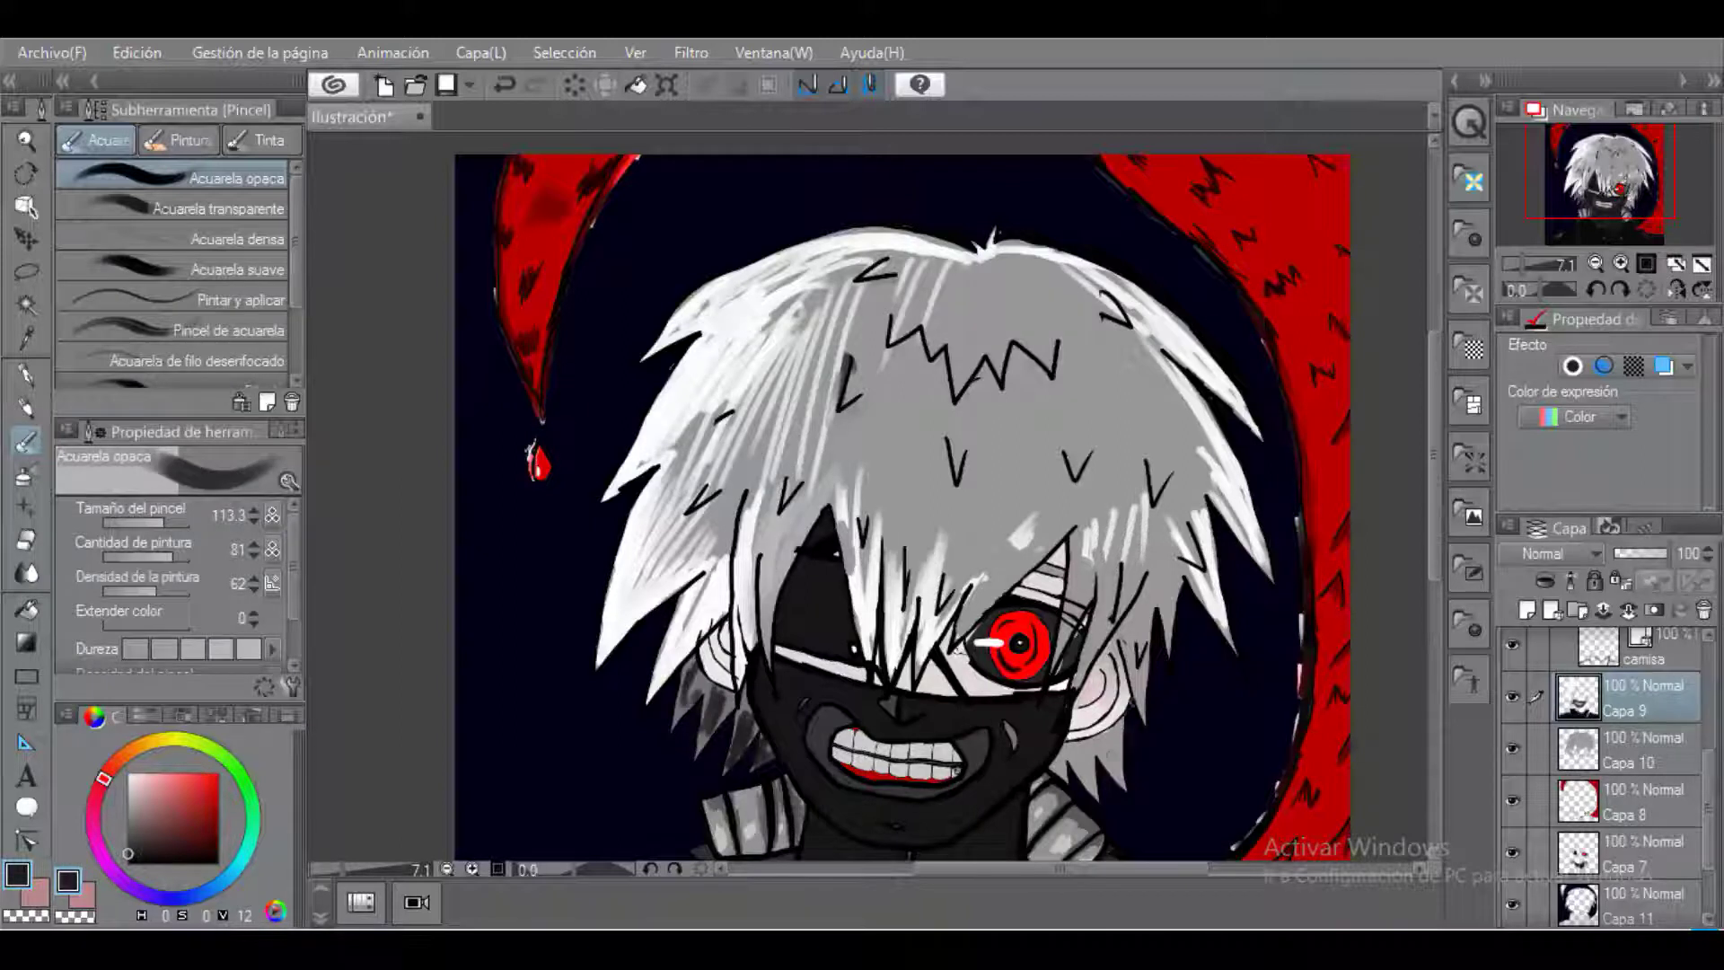
Paint white highlights on the strands over the ear and beside the red eye.
{"action": "left_click", "coordinate": [128, 773]}
{"action": "mouse_move", "coordinate": [1188, 514]}
{"action": "left_mouse_down"}
{"action": "mouse_move", "coordinate": [1194, 596]}
{"action": "mouse_move", "coordinate": [1160, 660]}
{"action": "left_mouse_up"}
{"action": "left_click_drag", "start_coordinate": [1166, 519], "coordinate": [1130, 698]}
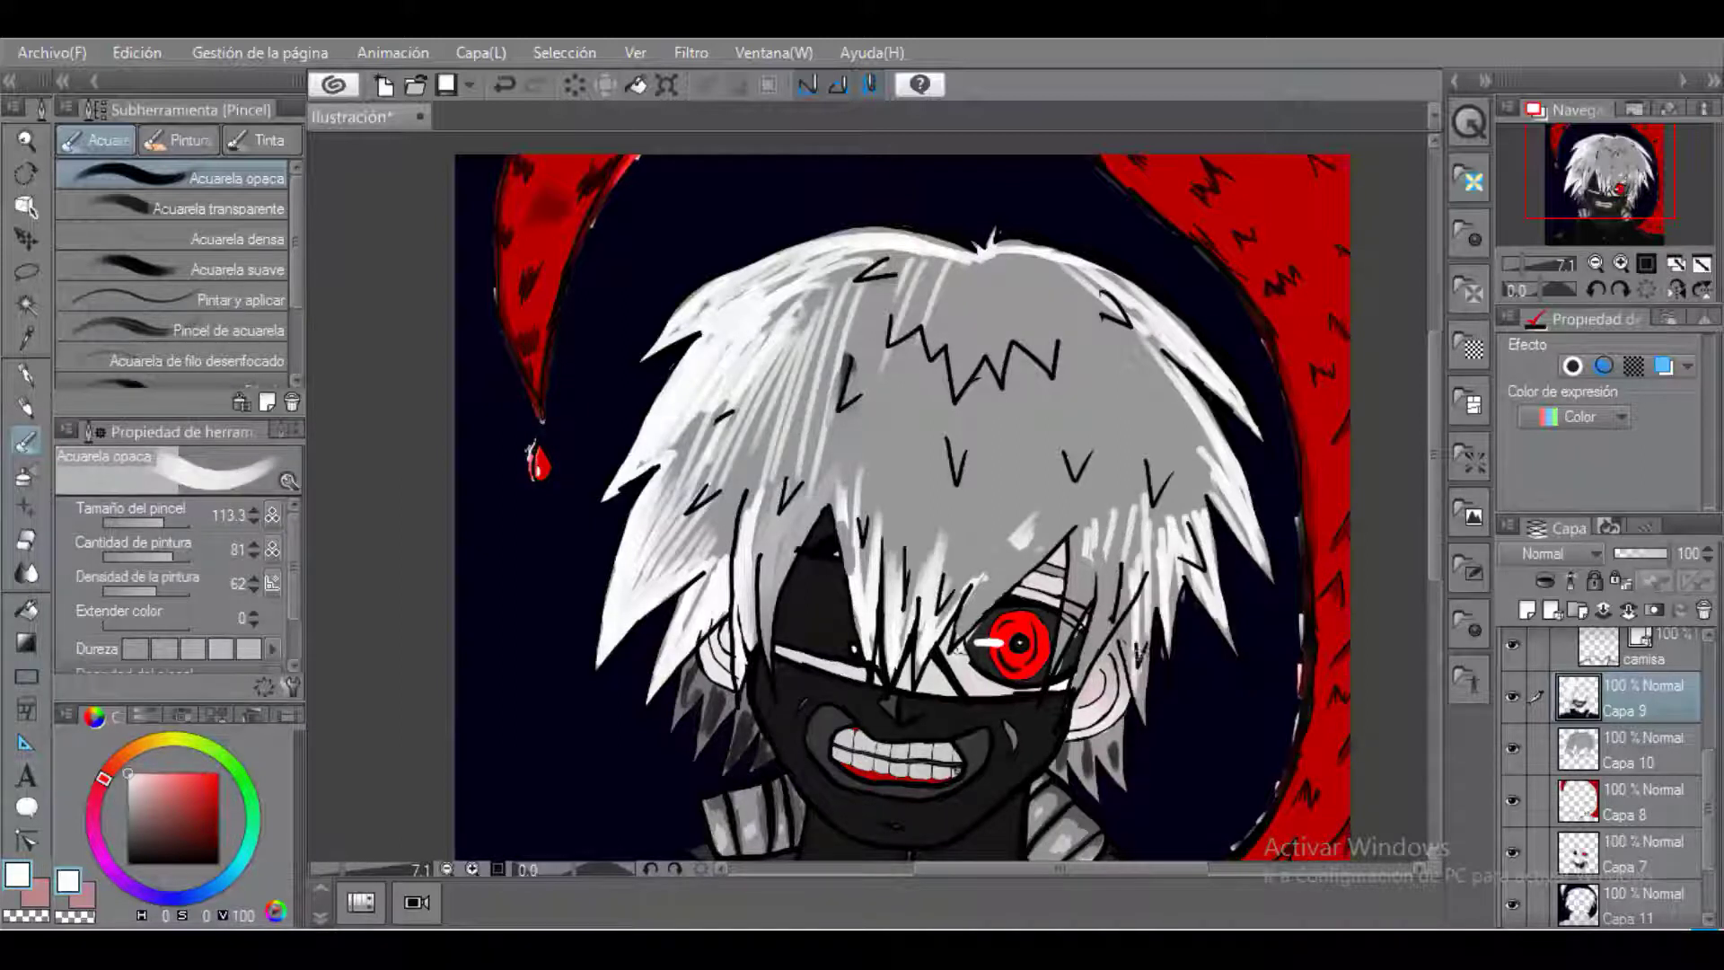
{"action": "left_click_drag", "start_coordinate": [1145, 549], "coordinate": [1106, 674]}
{"action": "left_click_drag", "start_coordinate": [1096, 484], "coordinate": [1075, 559]}
{"action": "left_click_drag", "start_coordinate": [1072, 435], "coordinate": [1045, 553]}
Add long white highlight strokes through the centre of the hair and from the crown toward the red eye side.
{"action": "left_click_drag", "start_coordinate": [1028, 336], "coordinate": [968, 553]}
{"action": "left_click_drag", "start_coordinate": [949, 334], "coordinate": [934, 528]}
{"action": "left_click_drag", "start_coordinate": [927, 324], "coordinate": [901, 565]}
{"action": "left_click_drag", "start_coordinate": [1026, 274], "coordinate": [1139, 493]}
{"action": "left_click_drag", "start_coordinate": [1089, 292], "coordinate": [1203, 480]}
{"action": "left_click_drag", "start_coordinate": [975, 286], "coordinate": [1180, 485]}
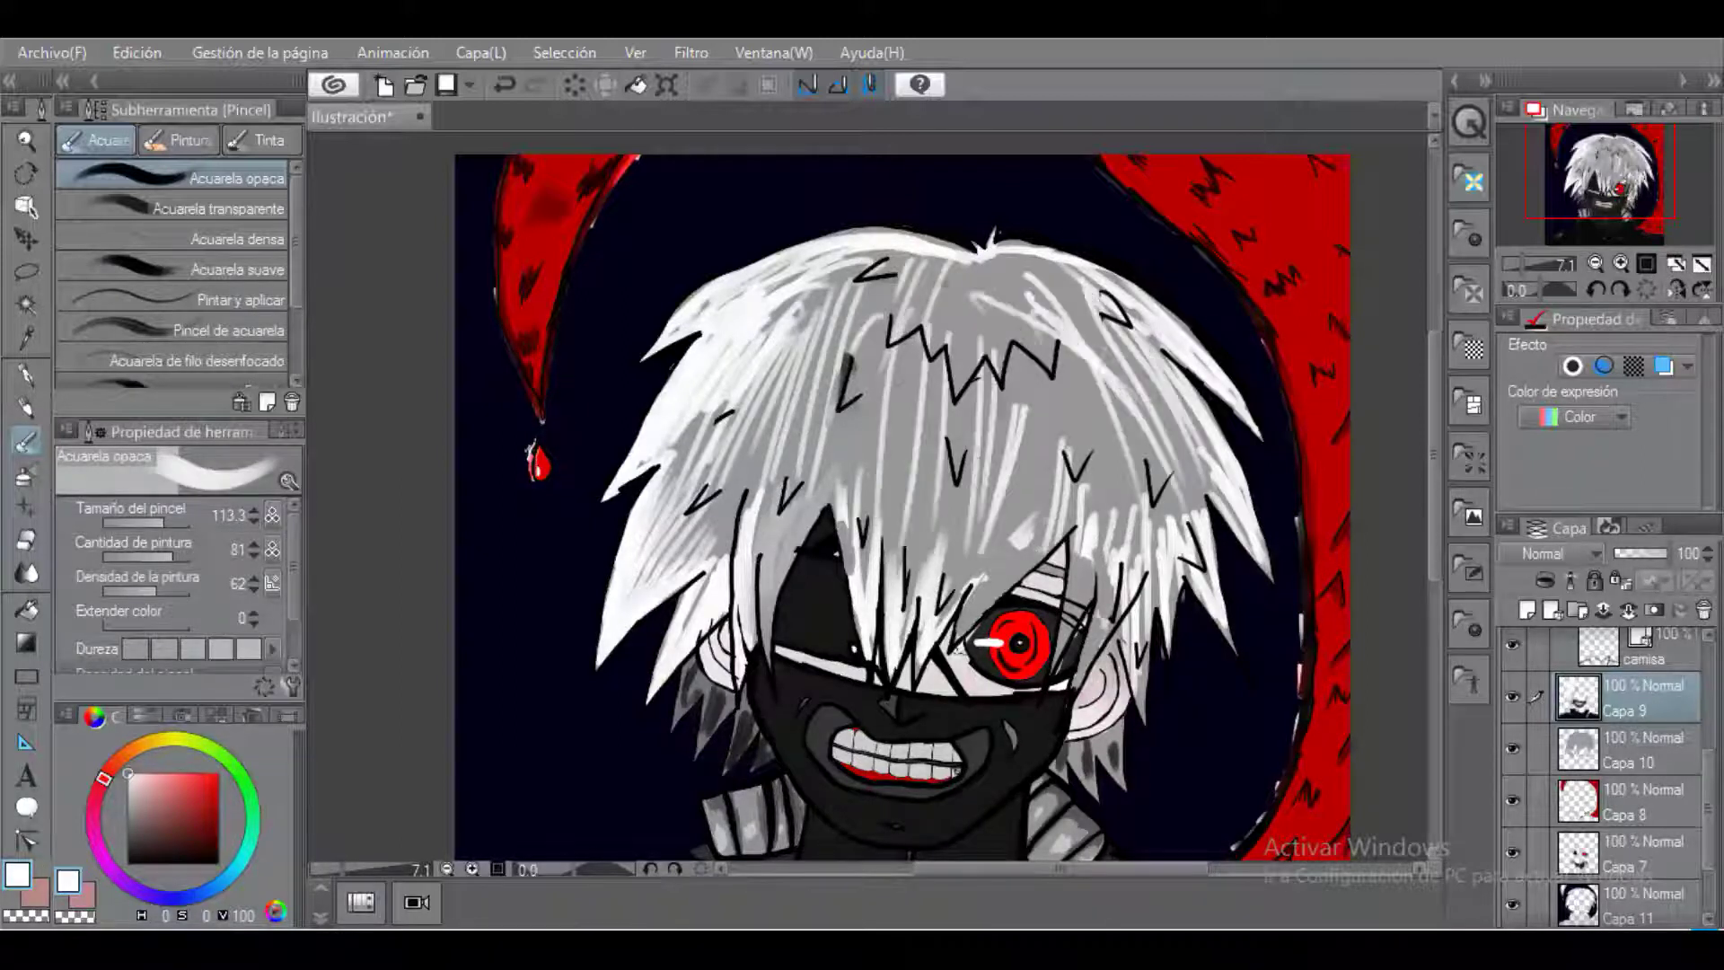
{"action": "left_click_drag", "start_coordinate": [960, 332], "coordinate": [1044, 525]}
{"action": "left_click_drag", "start_coordinate": [951, 322], "coordinate": [887, 561]}
Blend the white highlights into the grey across the whole hair with Mezcla de color at size 151.0.
{"action": "key", "text": "j"}
{"action": "mouse_move", "coordinate": [675, 477]}
{"action": "left_mouse_down"}
{"action": "mouse_move", "coordinate": [701, 301]}
{"action": "mouse_move", "coordinate": [801, 322]}
{"action": "mouse_move", "coordinate": [646, 550]}
{"action": "mouse_move", "coordinate": [691, 575]}
{"action": "mouse_move", "coordinate": [756, 570]}
{"action": "left_mouse_up"}
{"action": "left_click_drag", "start_coordinate": [828, 415], "coordinate": [749, 543]}
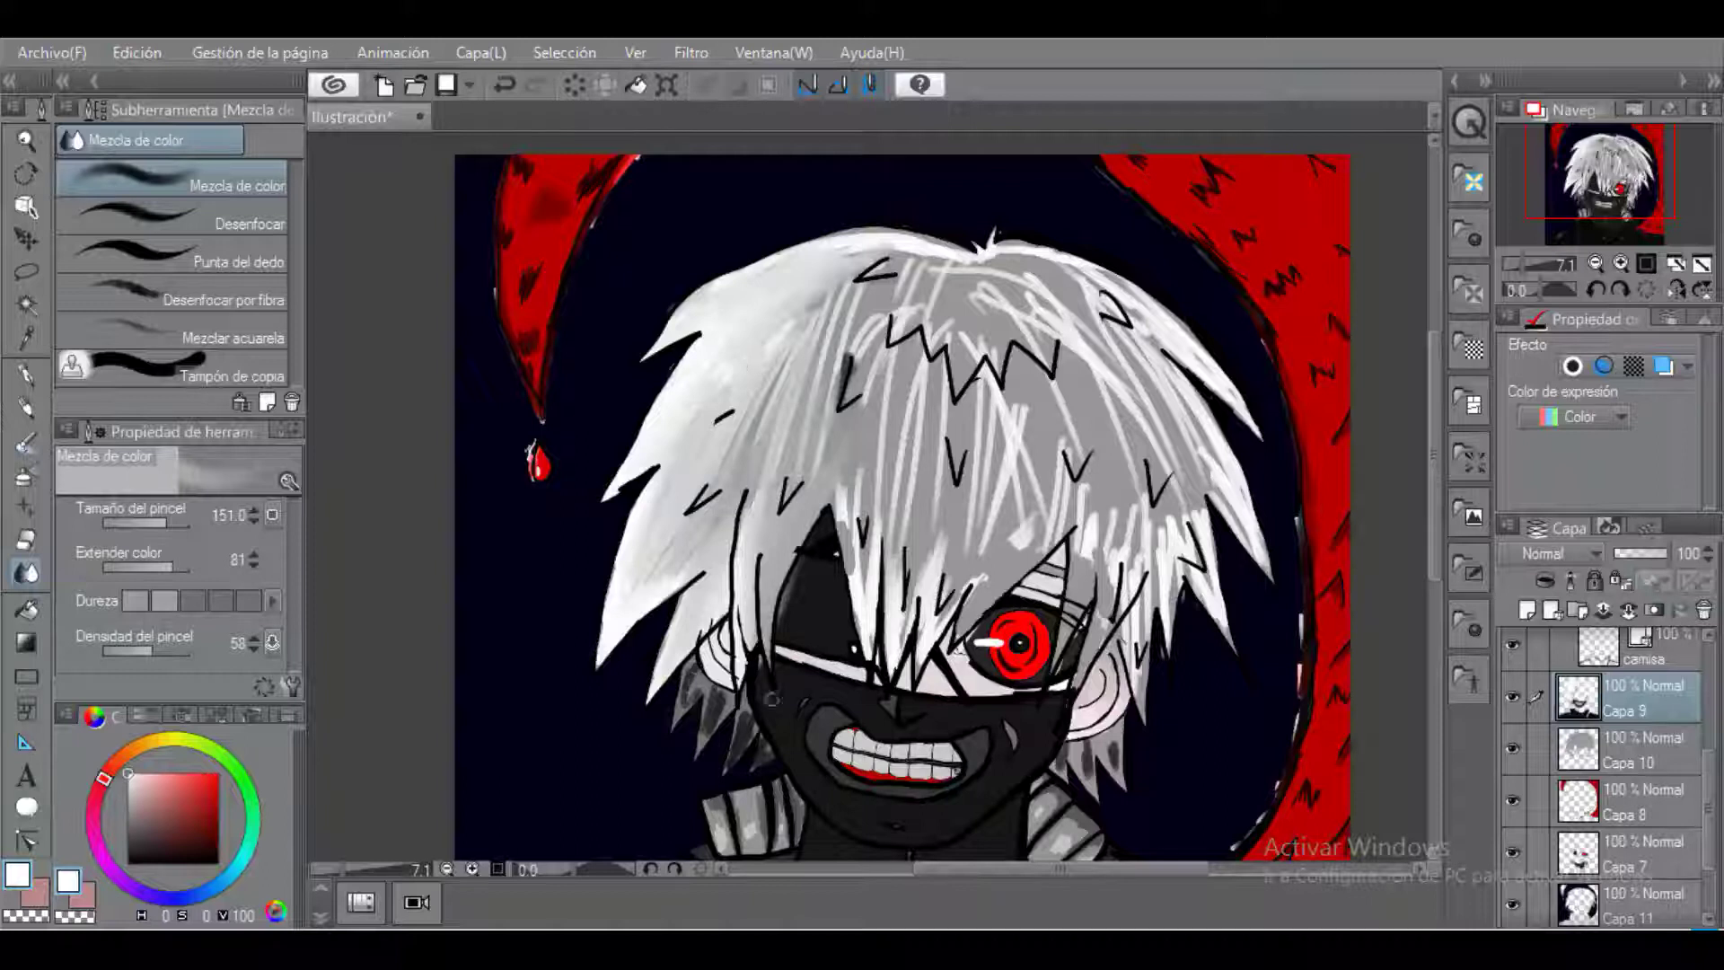
{"action": "mouse_move", "coordinate": [854, 587]}
{"action": "left_mouse_down"}
{"action": "mouse_move", "coordinate": [840, 386]}
{"action": "mouse_move", "coordinate": [903, 642]}
{"action": "left_mouse_up"}
{"action": "left_click_drag", "start_coordinate": [960, 494], "coordinate": [943, 619]}
{"action": "mouse_move", "coordinate": [1077, 449]}
{"action": "left_mouse_down"}
{"action": "mouse_move", "coordinate": [987, 530]}
{"action": "mouse_move", "coordinate": [992, 314]}
{"action": "left_mouse_up"}
{"action": "left_click_drag", "start_coordinate": [903, 525], "coordinate": [930, 309]}
{"action": "mouse_move", "coordinate": [929, 309]}
{"action": "left_mouse_down"}
{"action": "mouse_move", "coordinate": [840, 418]}
{"action": "mouse_move", "coordinate": [837, 313]}
{"action": "left_mouse_up"}
{"action": "mouse_move", "coordinate": [1022, 338]}
{"action": "left_mouse_down"}
{"action": "mouse_move", "coordinate": [879, 225]}
{"action": "mouse_move", "coordinate": [822, 265]}
{"action": "left_mouse_up"}
{"action": "mouse_move", "coordinate": [1055, 265]}
{"action": "left_mouse_down"}
{"action": "mouse_move", "coordinate": [983, 247]}
{"action": "mouse_move", "coordinate": [1154, 395]}
{"action": "mouse_move", "coordinate": [1091, 547]}
{"action": "mouse_move", "coordinate": [1149, 556]}
{"action": "mouse_move", "coordinate": [1131, 683]}
{"action": "mouse_move", "coordinate": [1212, 404]}
{"action": "mouse_move", "coordinate": [1050, 428]}
{"action": "mouse_move", "coordinate": [1167, 328]}
{"action": "left_mouse_up"}
With the G pen at size 98.2, draw jagged red strokes beside the collar and bright green strokes across the navy background.
{"action": "scroll", "coordinate": [1049, 751], "scroll_direction": "down", "scroll_amount": 2}
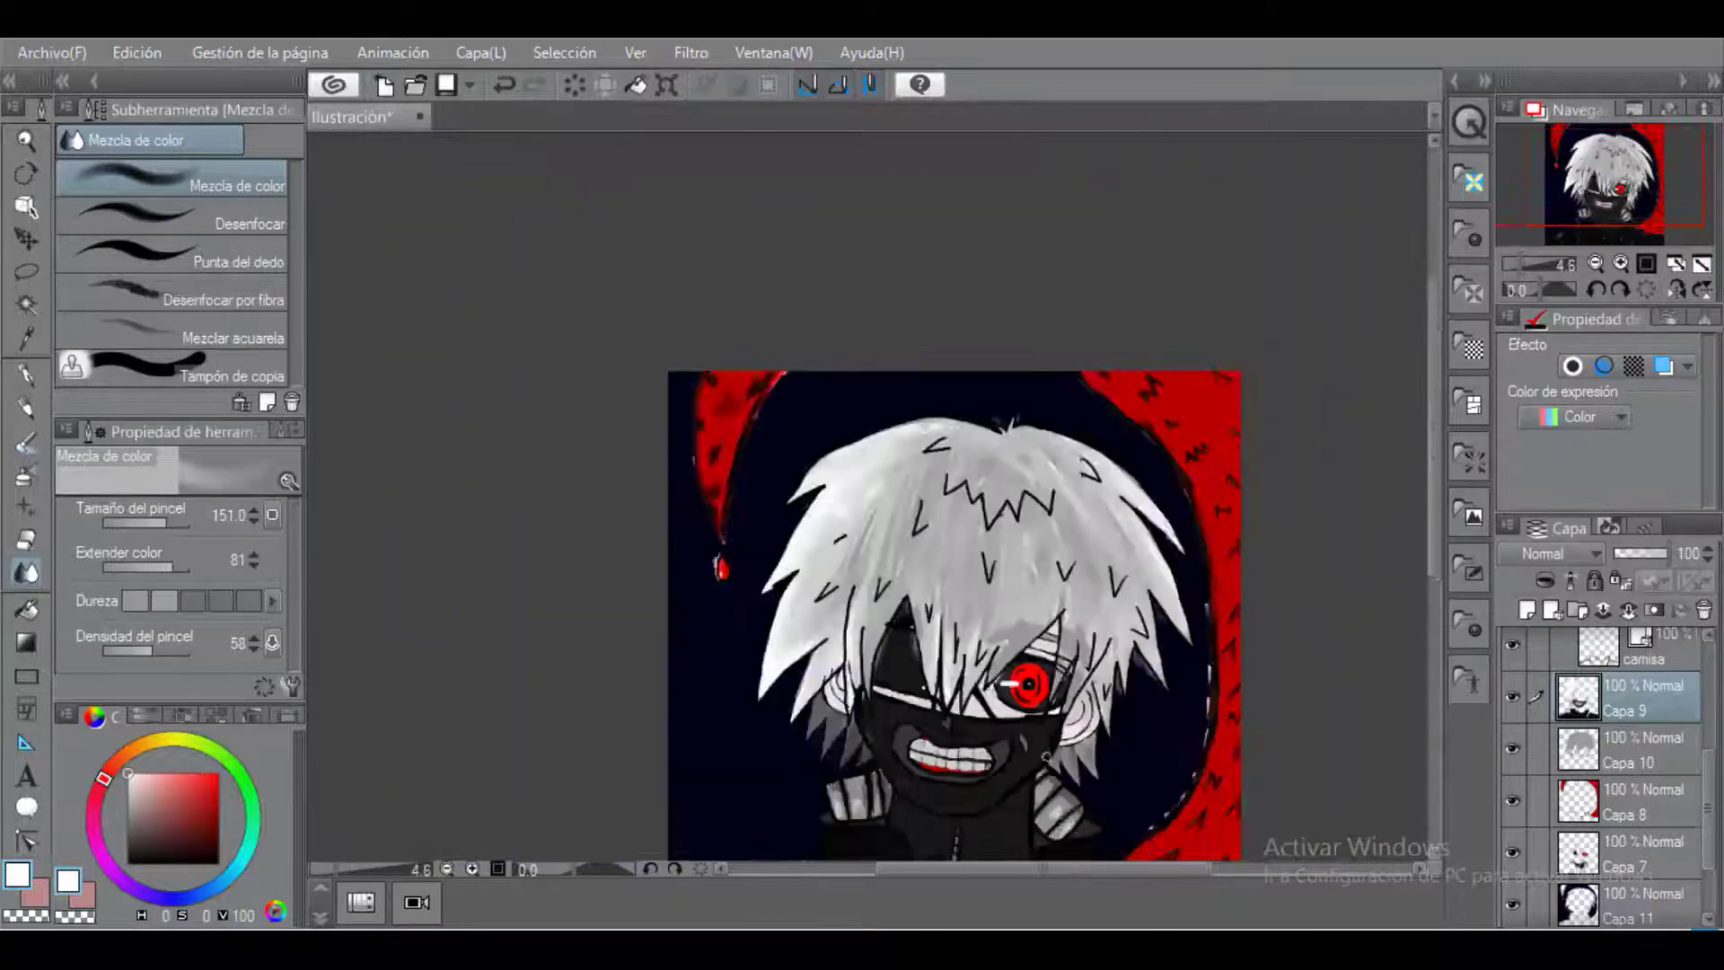
{"action": "left_click_drag", "start_coordinate": [1435, 426], "coordinate": [1435, 485]}
{"action": "left_click", "coordinate": [128, 857]}
{"action": "left_click", "coordinate": [218, 781]}
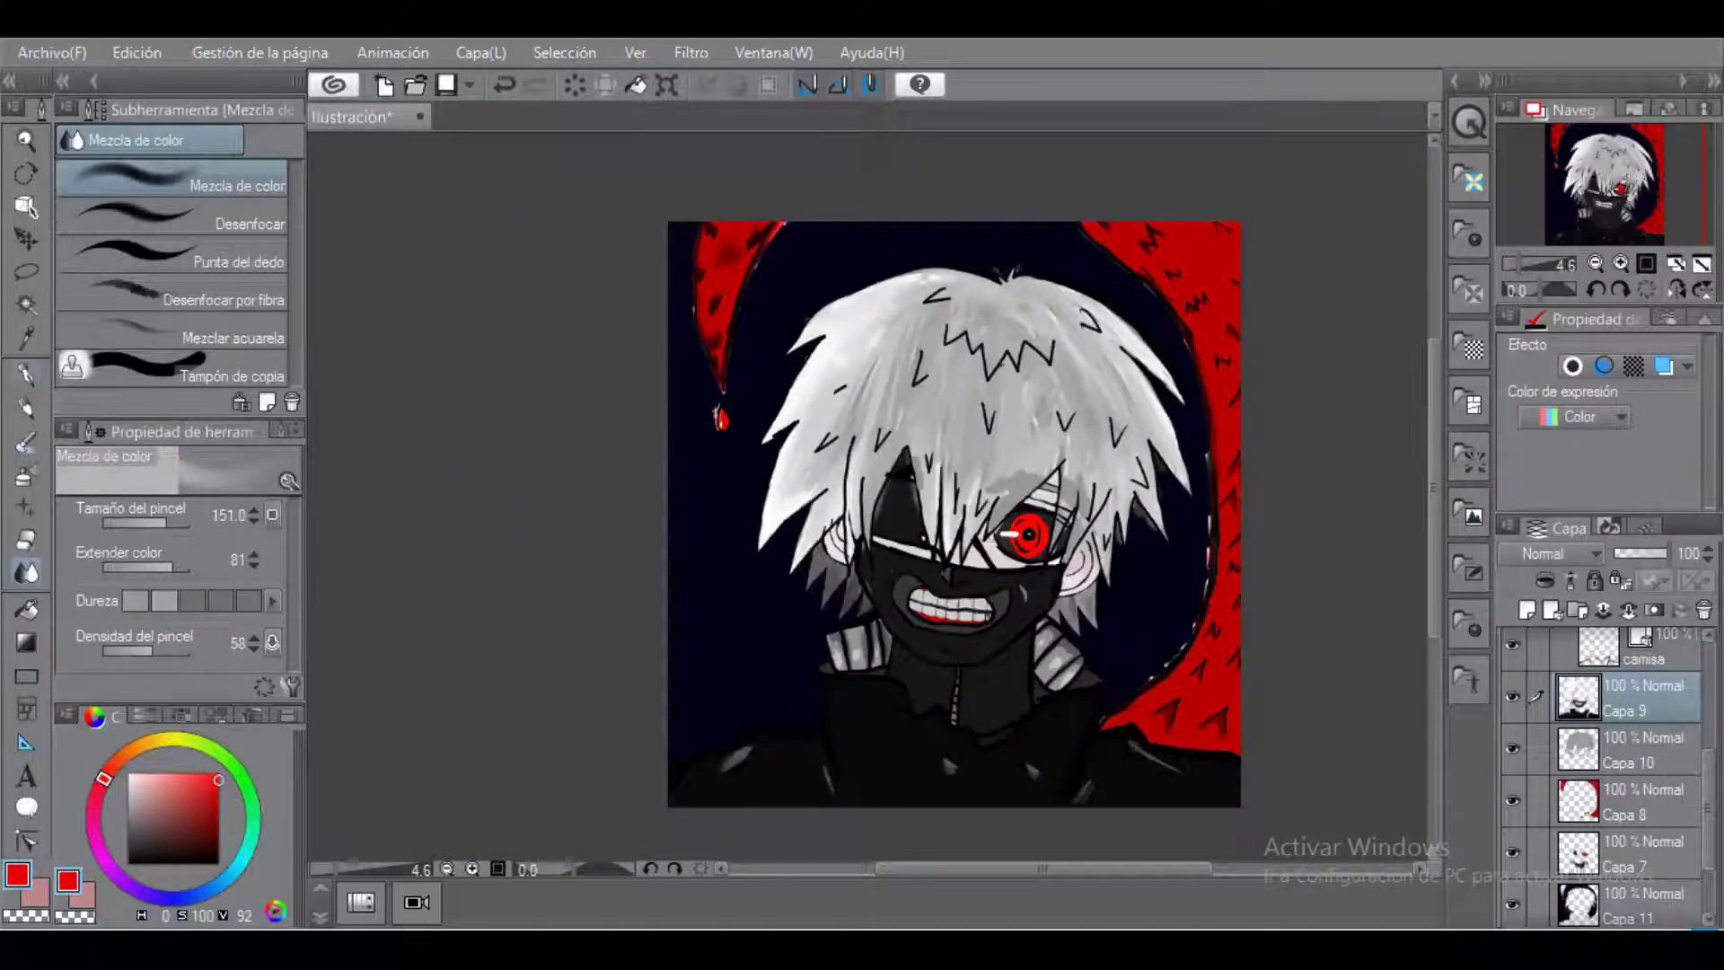
{"action": "left_click", "coordinate": [26, 372]}
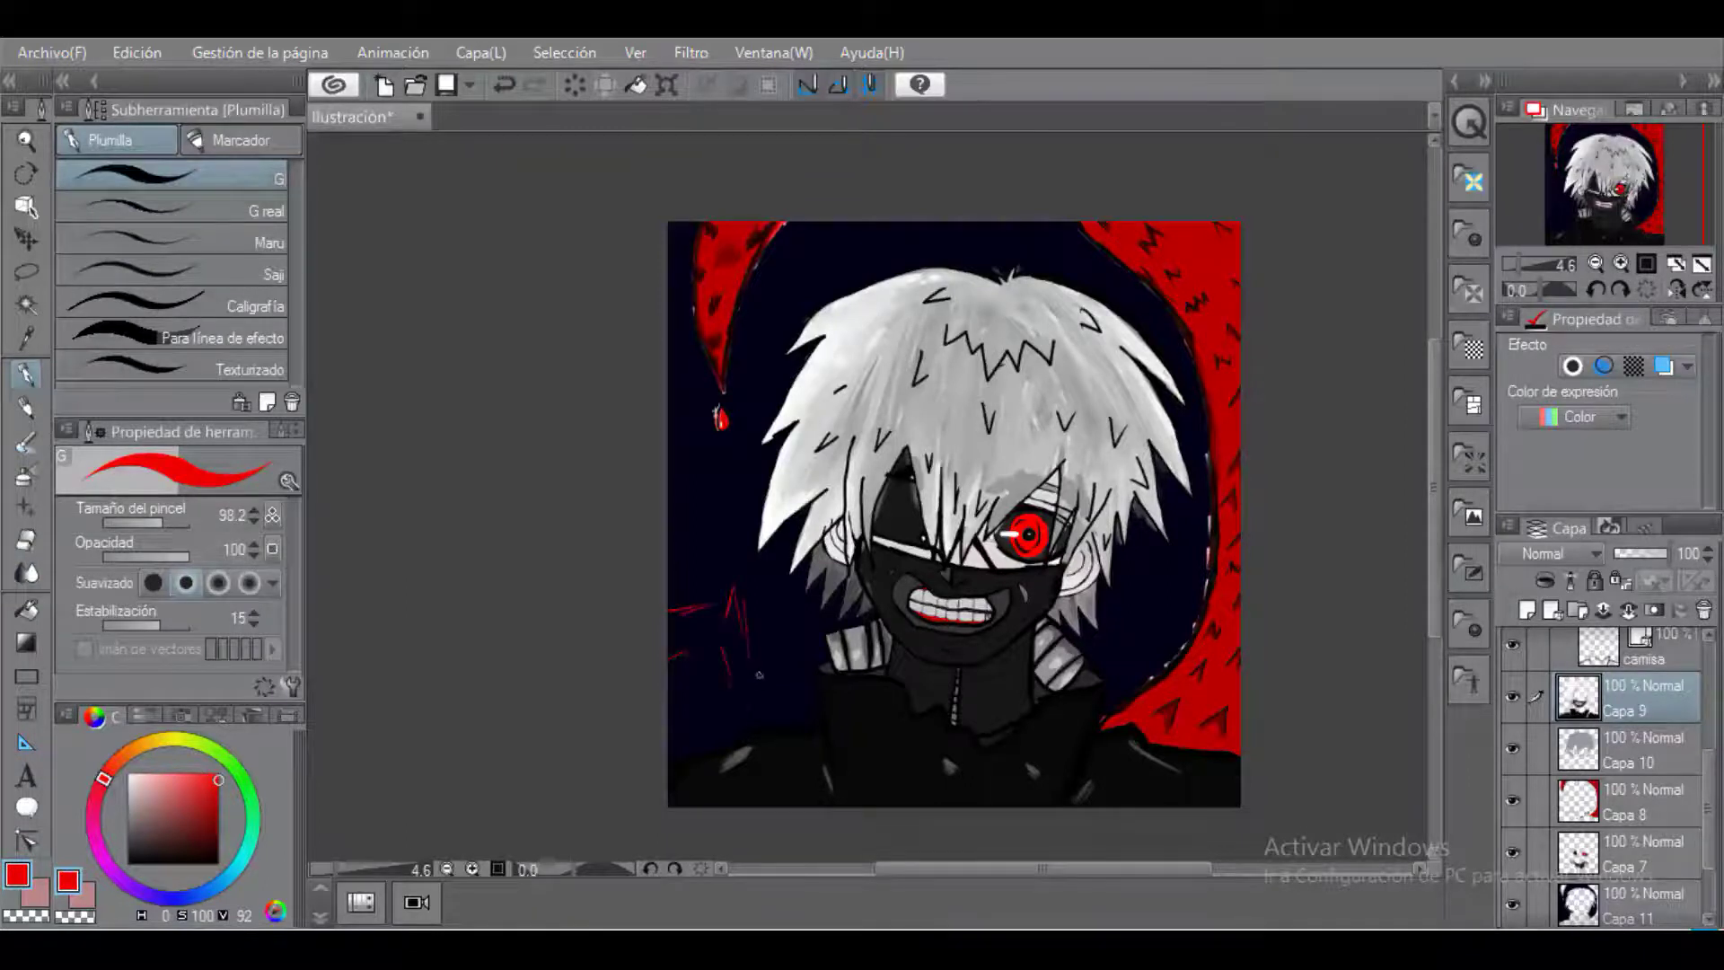
{"action": "left_click_drag", "start_coordinate": [767, 592], "coordinate": [770, 632]}
{"action": "mouse_move", "coordinate": [755, 589]}
{"action": "left_mouse_down"}
{"action": "mouse_move", "coordinate": [801, 590]}
{"action": "mouse_move", "coordinate": [772, 632]}
{"action": "left_mouse_up"}
{"action": "left_click", "coordinate": [253, 828]}
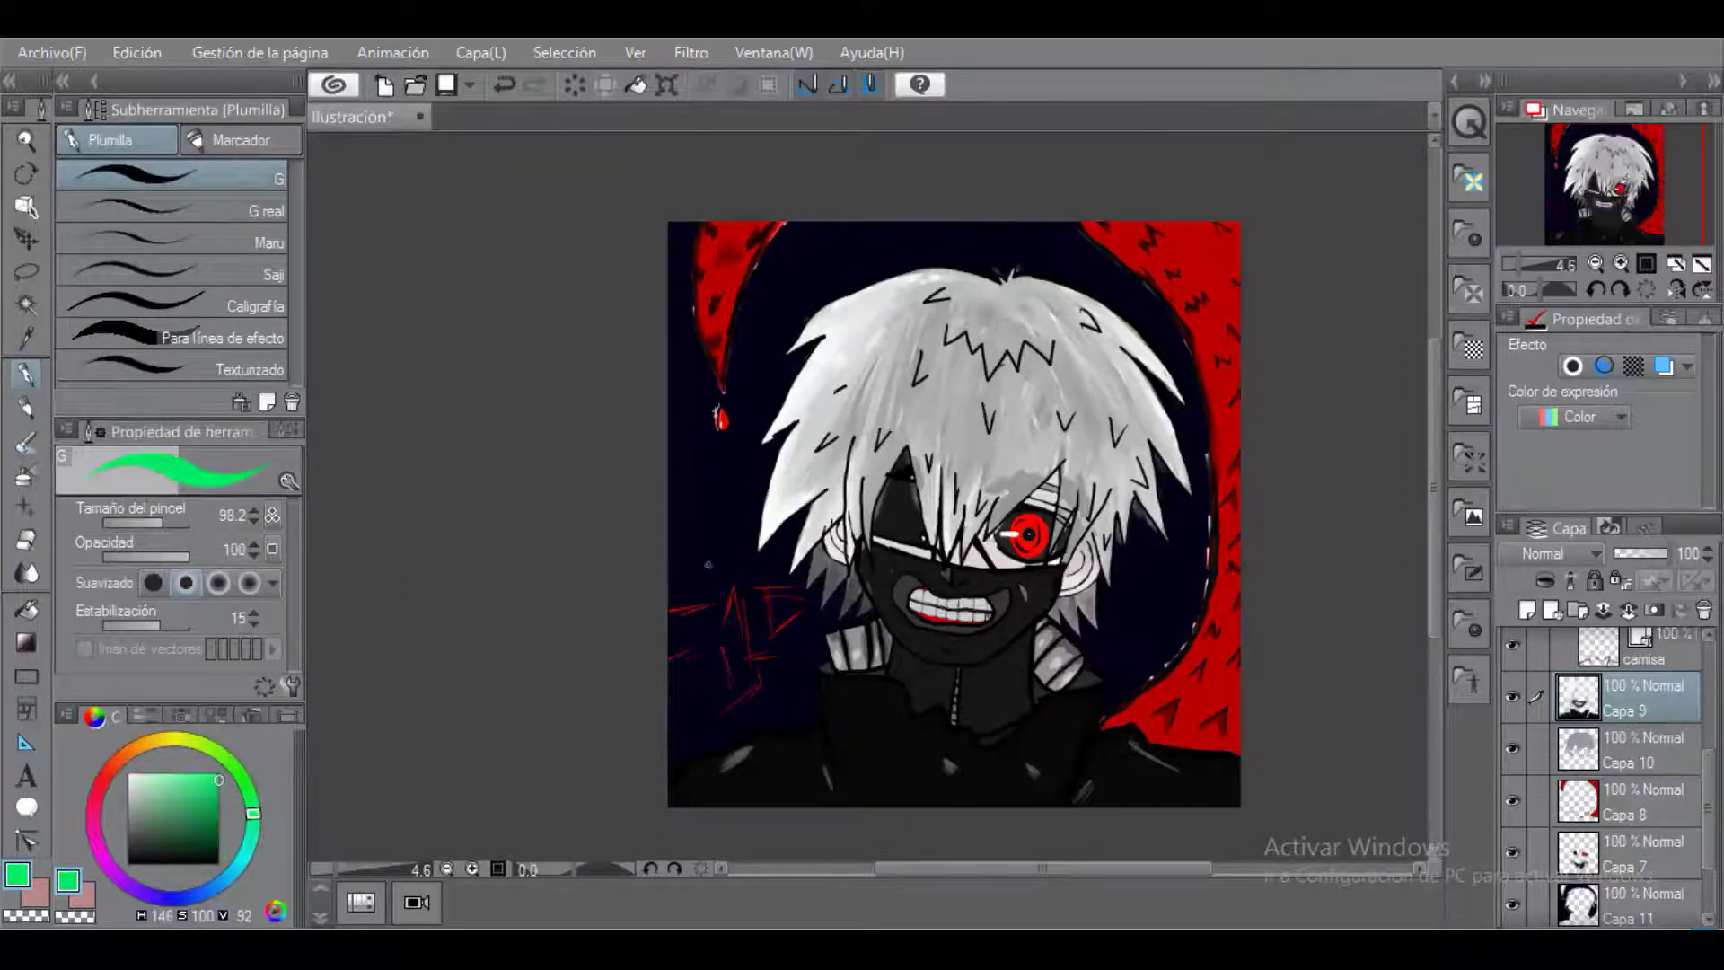
{"action": "left_click_drag", "start_coordinate": [690, 569], "coordinate": [670, 543]}
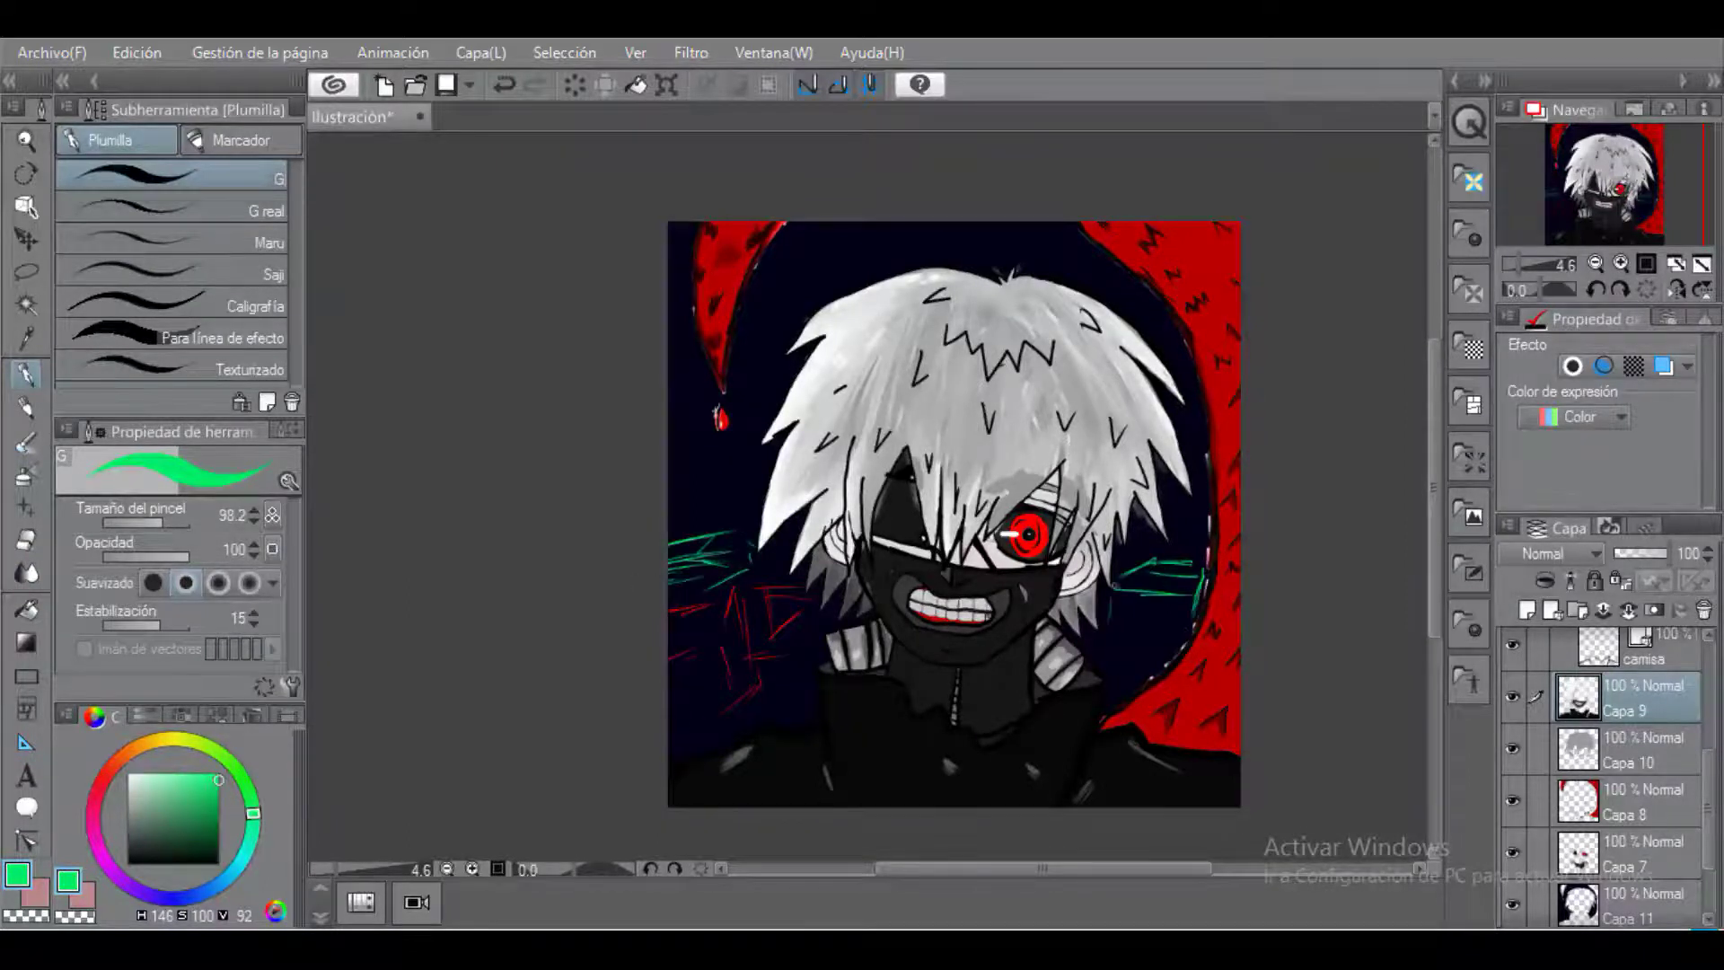
Add more bright green strokes beside the collar, plus dark green ones (H 146, S 100, V 31) across the navy background.
{"action": "mouse_move", "coordinate": [802, 703]}
{"action": "left_mouse_down"}
{"action": "mouse_move", "coordinate": [670, 723]}
{"action": "mouse_move", "coordinate": [692, 717]}
{"action": "left_mouse_up"}
{"action": "left_click_drag", "start_coordinate": [197, 805], "coordinate": [219, 835]}
{"action": "left_click_drag", "start_coordinate": [737, 510], "coordinate": [674, 522]}
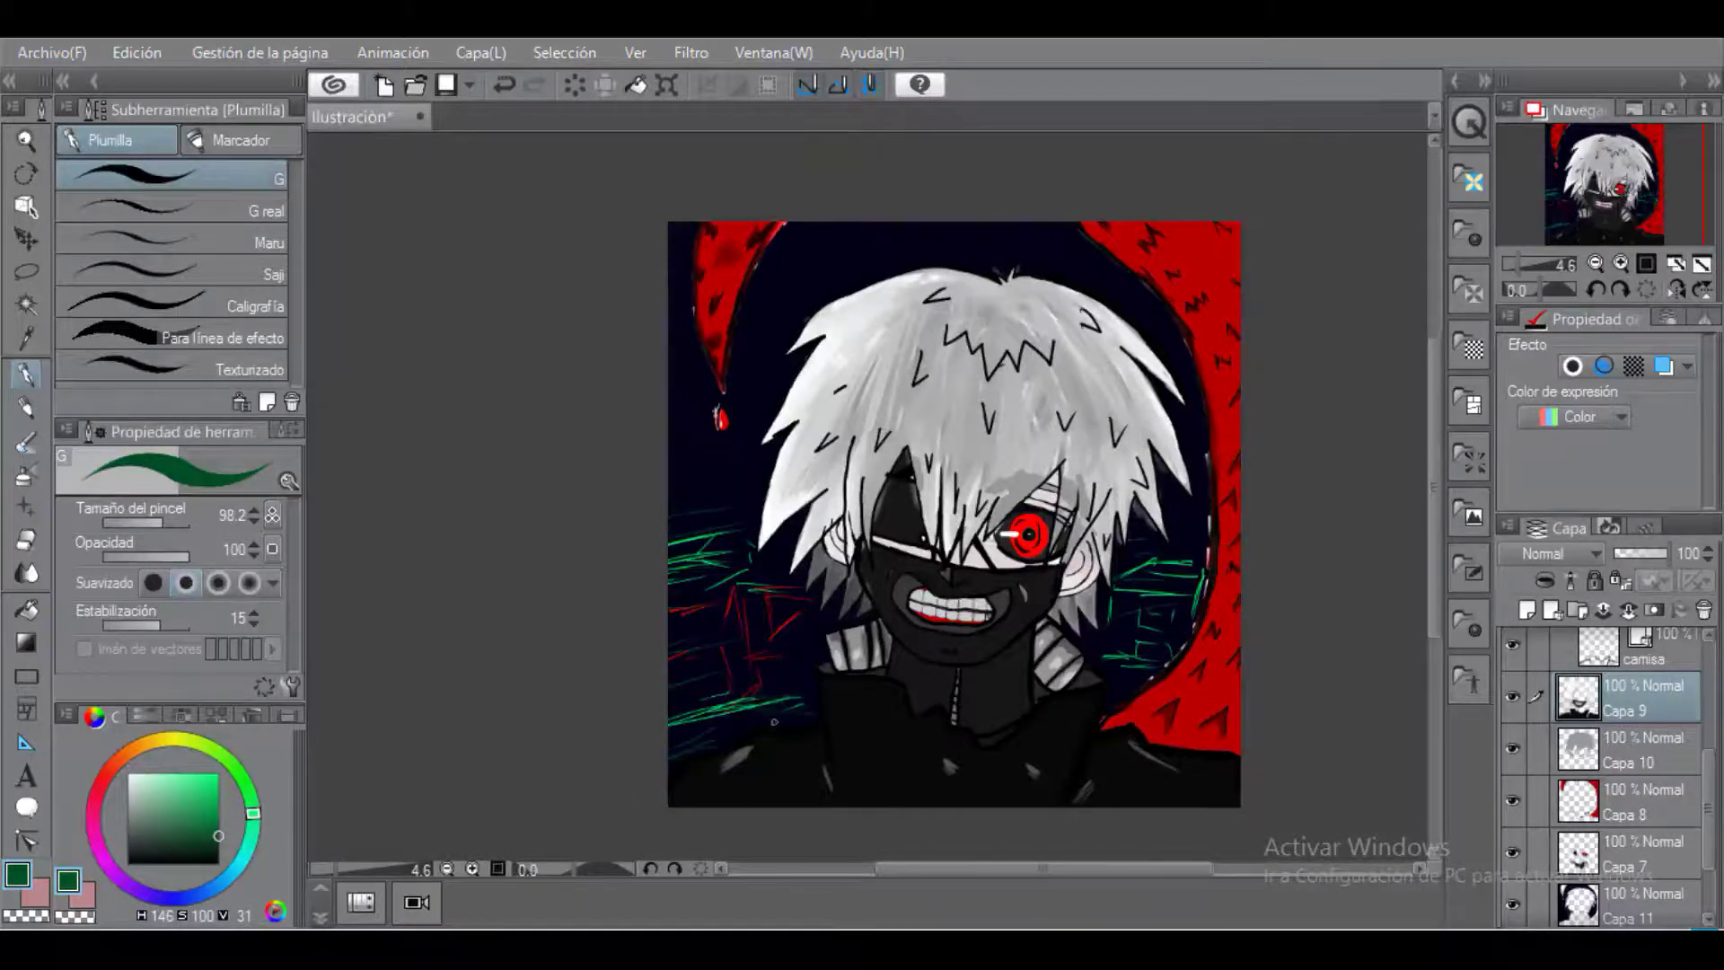